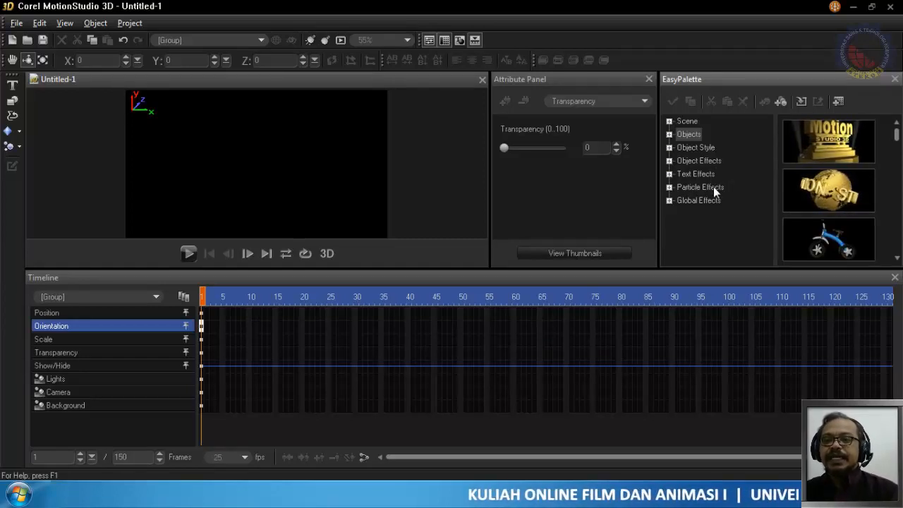
- Create a text object reading STEKOM and GRAPHIC on two lines, and set its font to Cooper Black
left_click(13, 86)
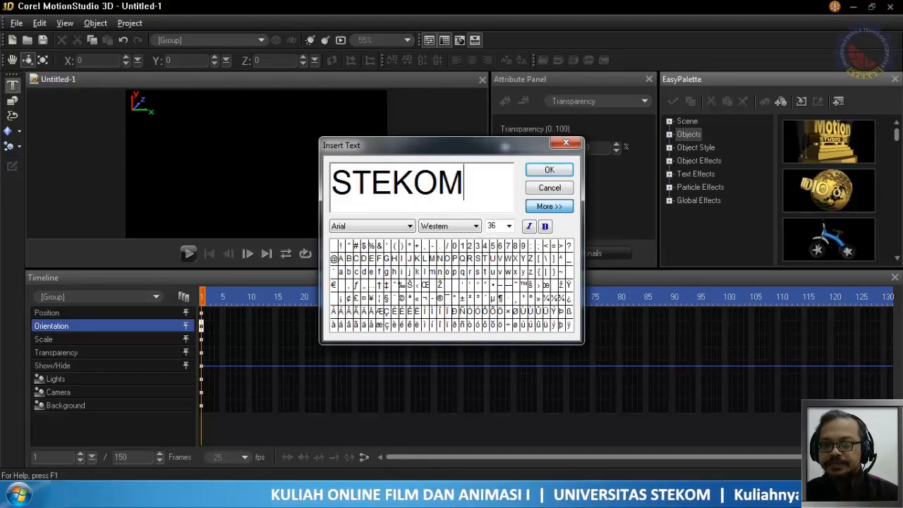
key("Return")
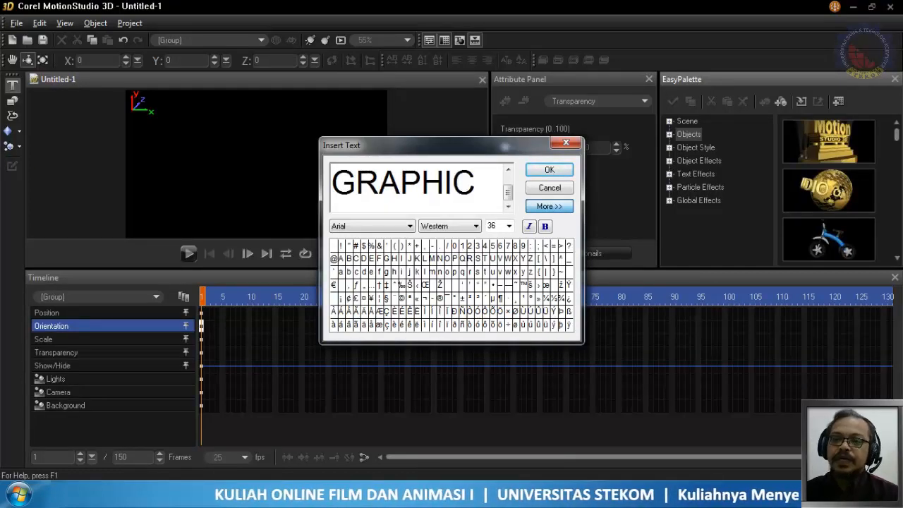
left_click_drag(475, 182, 283, 148)
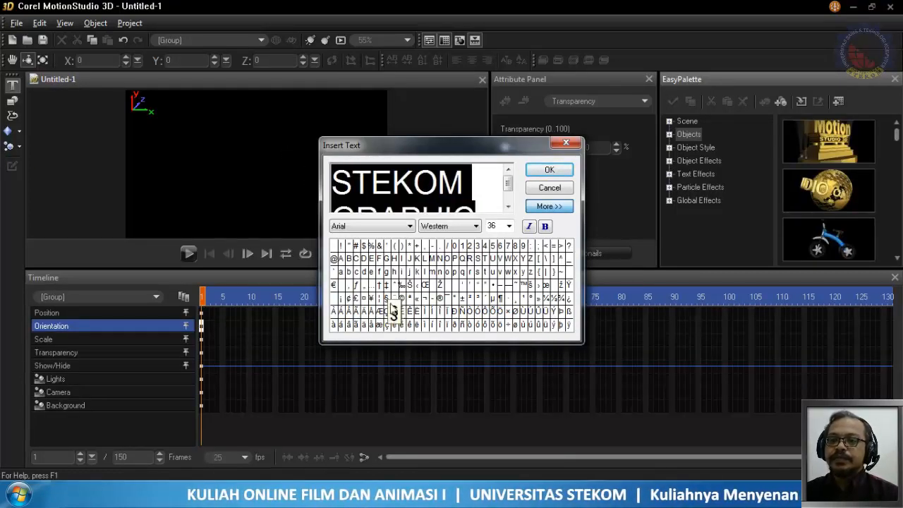
left_click(409, 226)
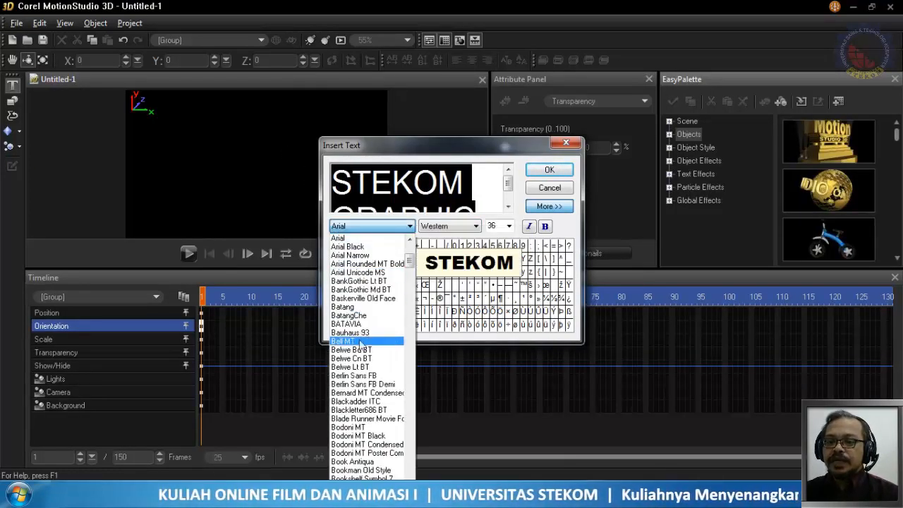
scroll(374, 409, "down", 7)
scroll(375, 415, "down", 10)
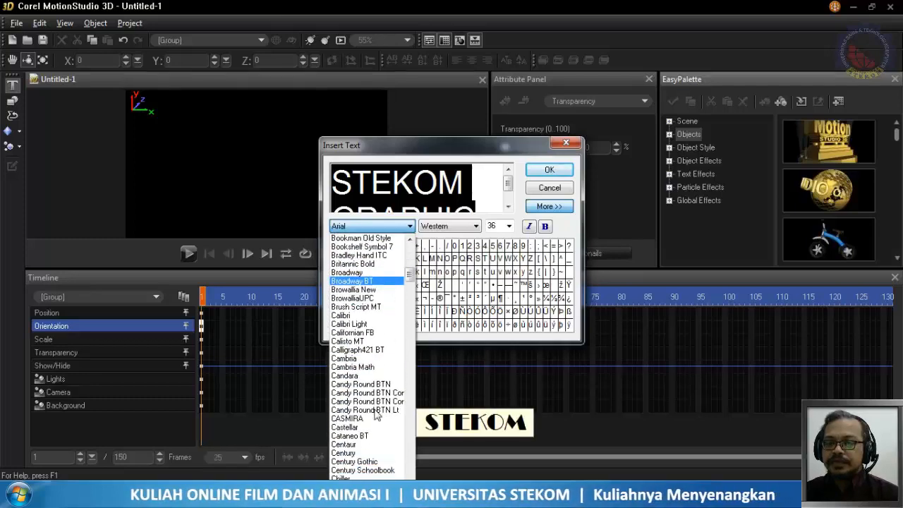
scroll(376, 413, "down", 5)
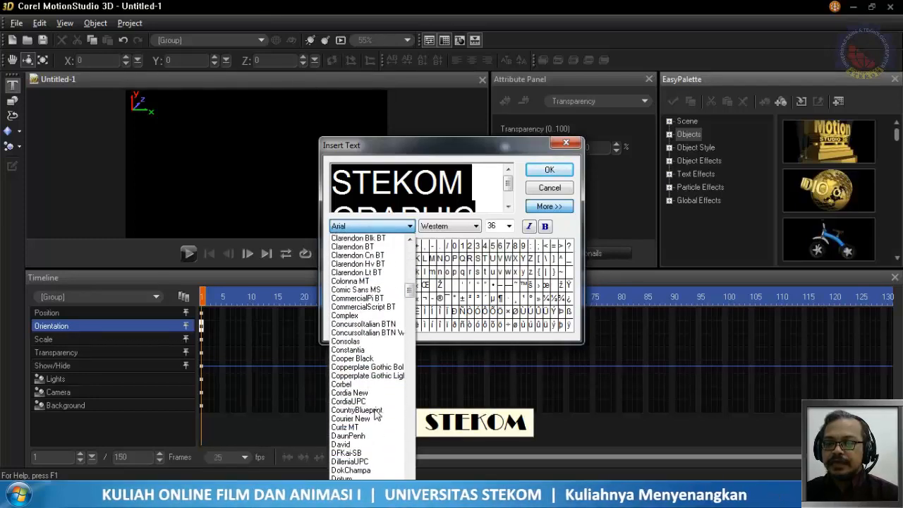
left_click(379, 359)
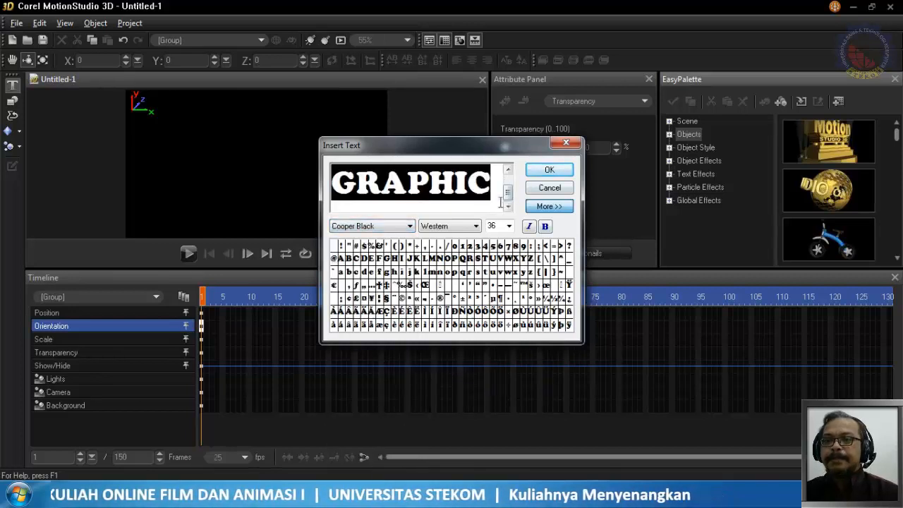
- Set the text size to 30 and place the STEKOM GRAPHIC text in the scene
left_click(508, 225)
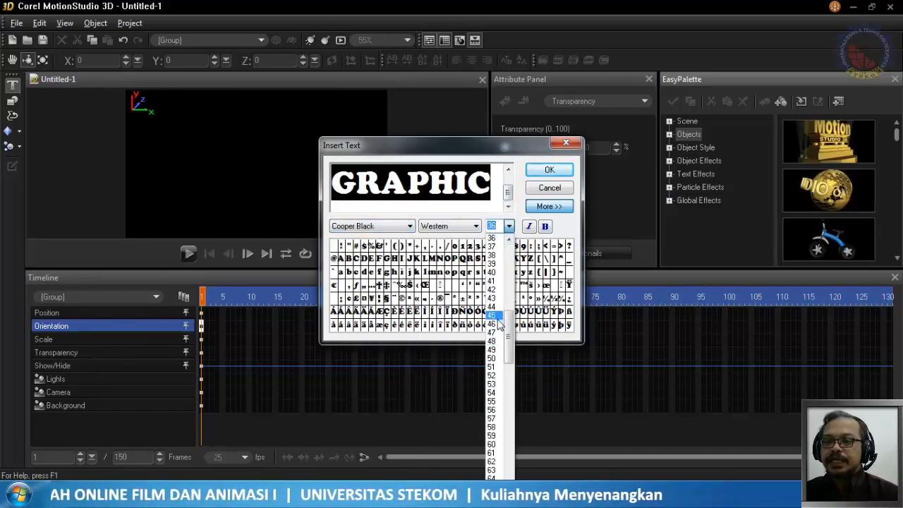
left_click(508, 241)
left_click(508, 240)
left_click(509, 240)
left_click(509, 241)
left_click(508, 241)
left_click(509, 240)
left_click(508, 240)
left_click(508, 240)
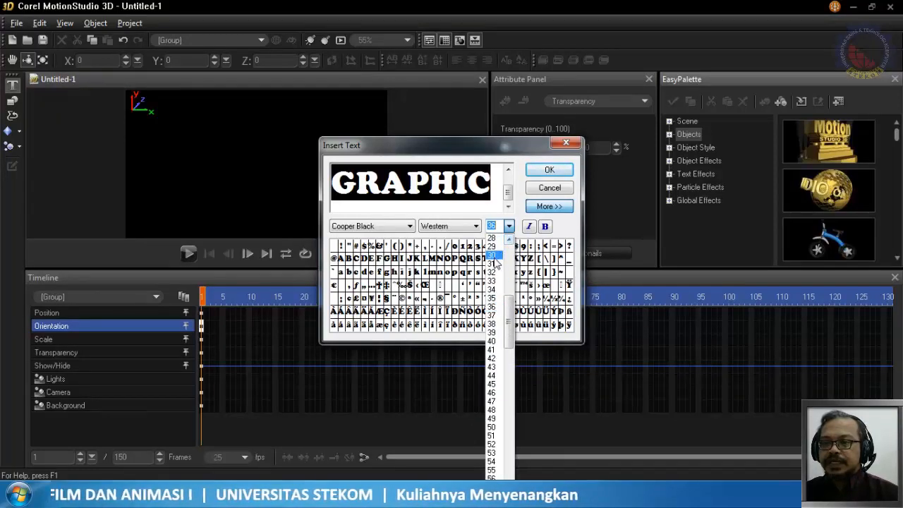
left_click(493, 256)
left_click(537, 173)
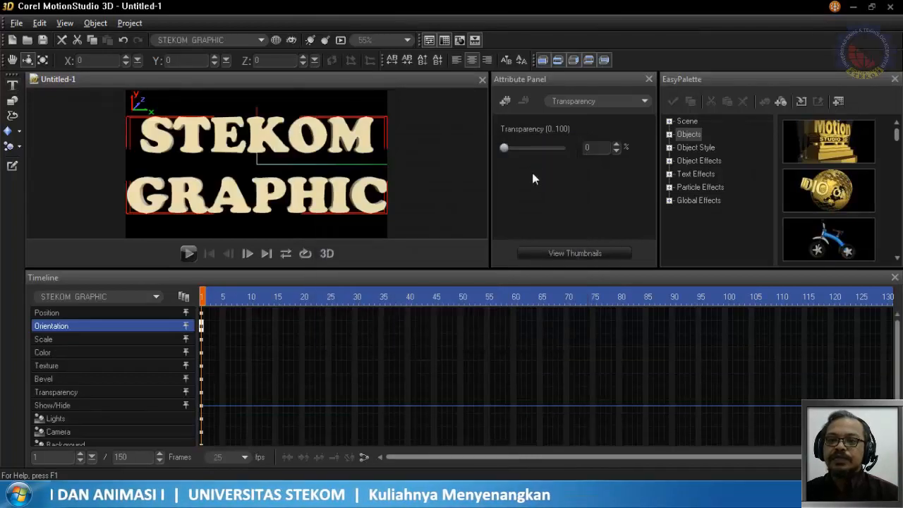
- Scale the STEKOM GRAPHIC text down uniformly to about 54 on all three axes
left_click(45, 60)
left_click_drag(401, 223, 261, 131)
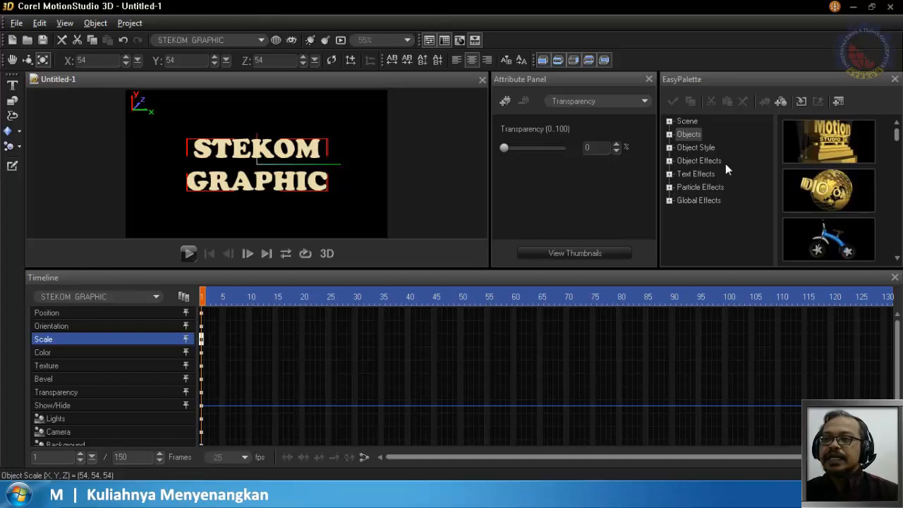
- Find the flipping COREL preset among the Text Motion text effects and apply it to the STEKOM GRAPHIC text
left_click(670, 173)
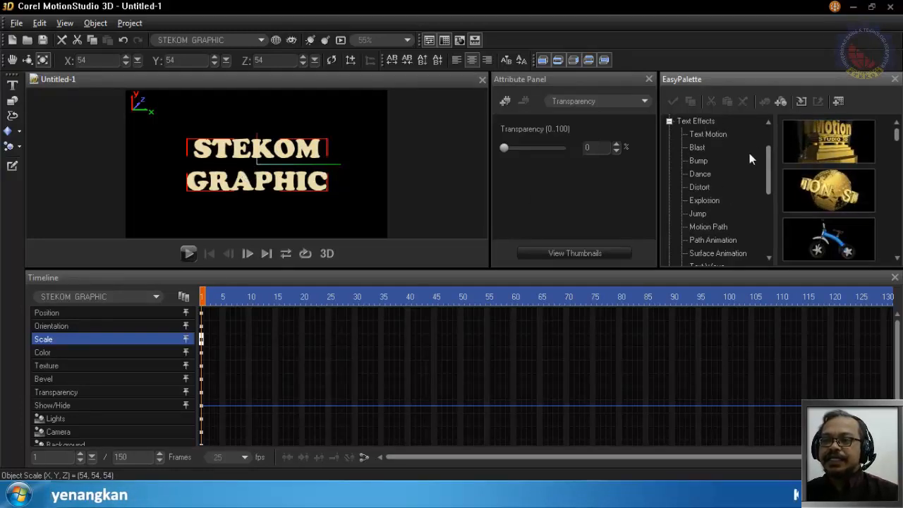
left_click(719, 136)
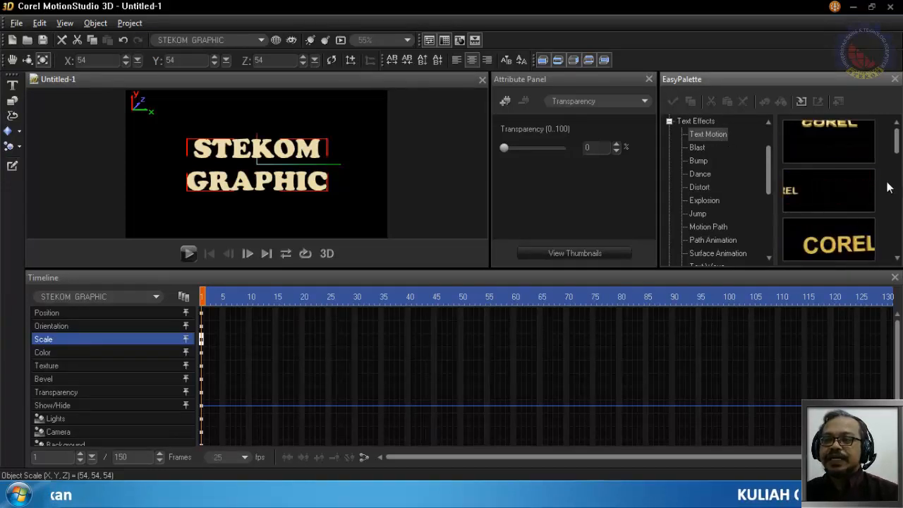
scroll(891, 176, "down", 3)
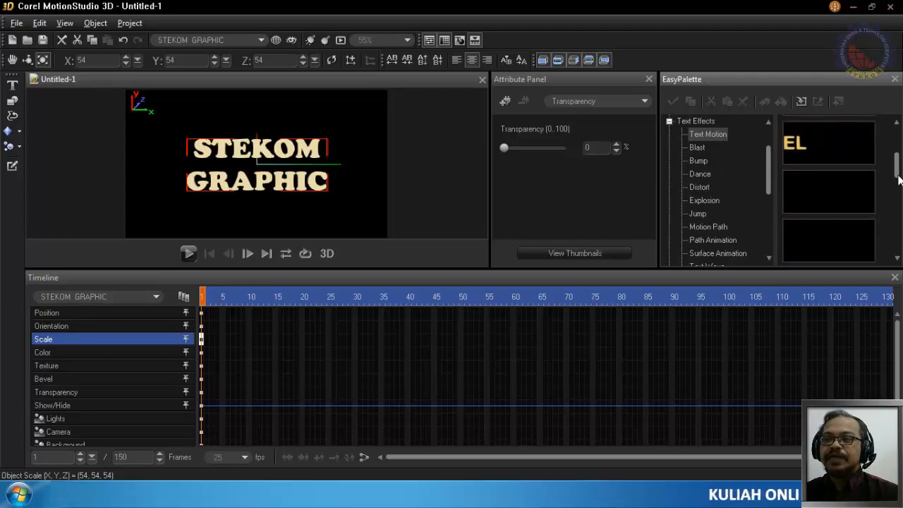
scroll(861, 203, "down", 1)
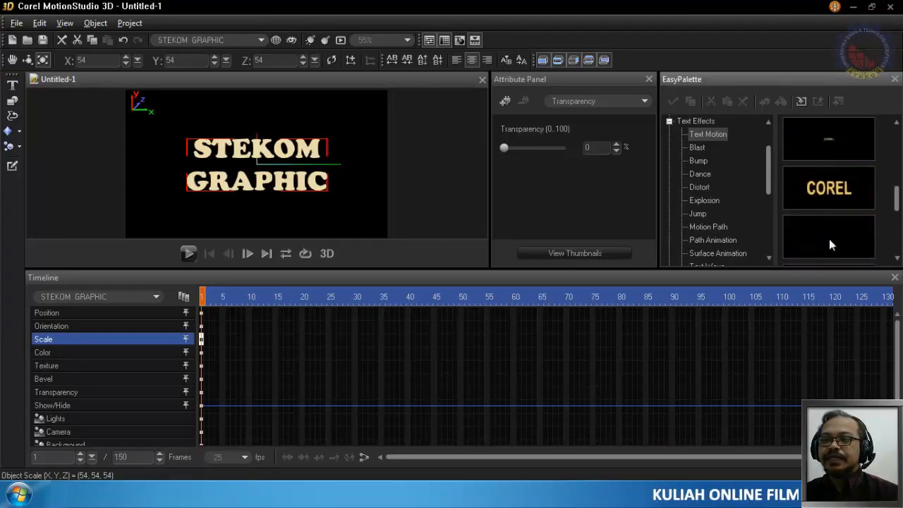
scroll(838, 193, "down", 2)
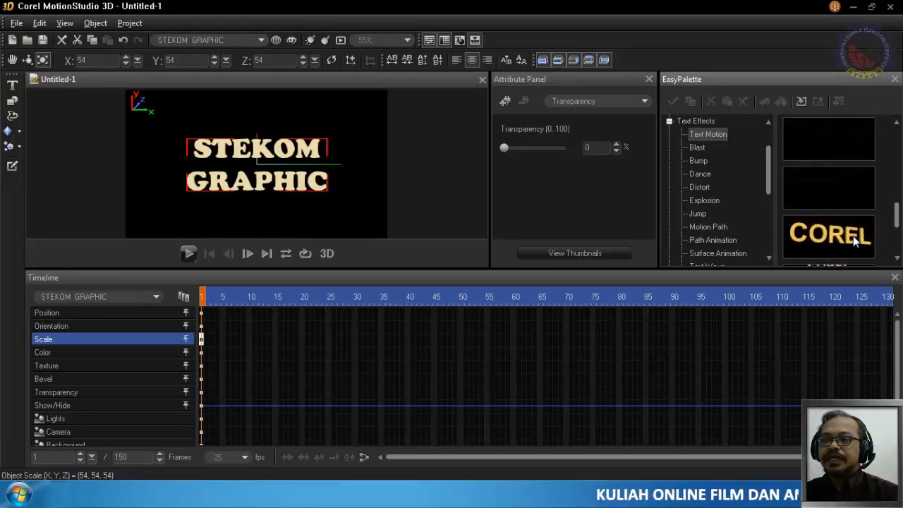
left_click(843, 188)
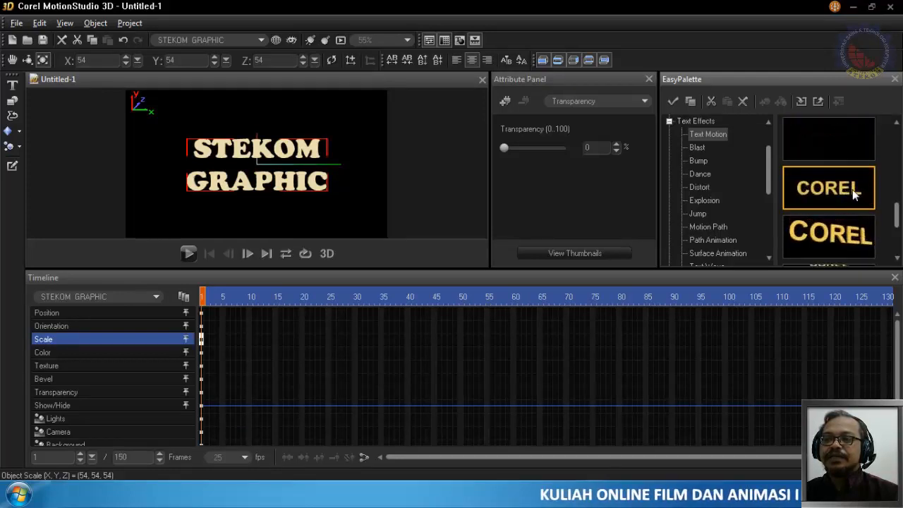
left_click_drag(849, 187, 302, 145)
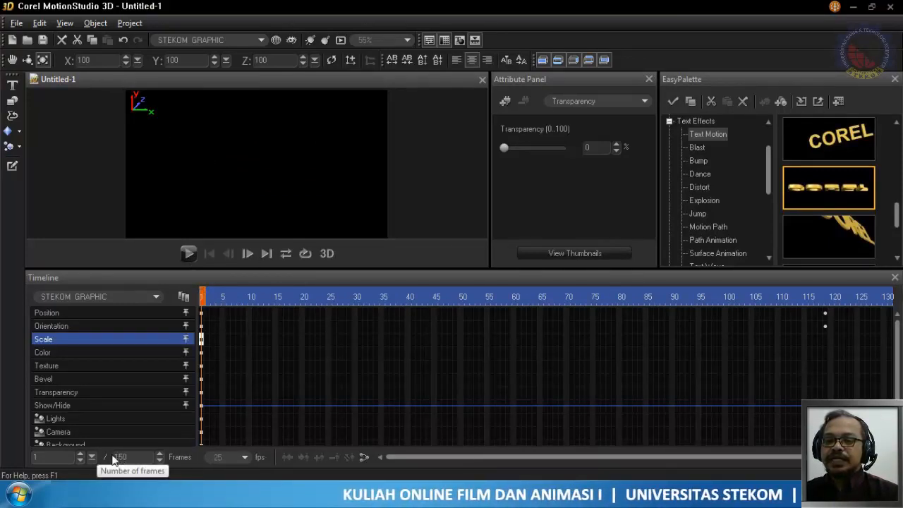
- Check the preset's keyframes along the whole timeline and play the animation from the first frame
left_click_drag(441, 452, 531, 461)
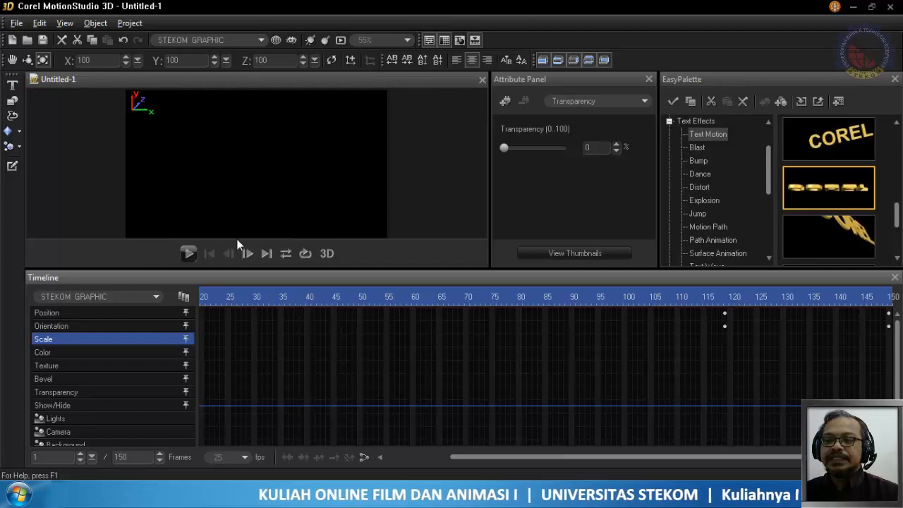
left_click_drag(506, 454, 443, 455)
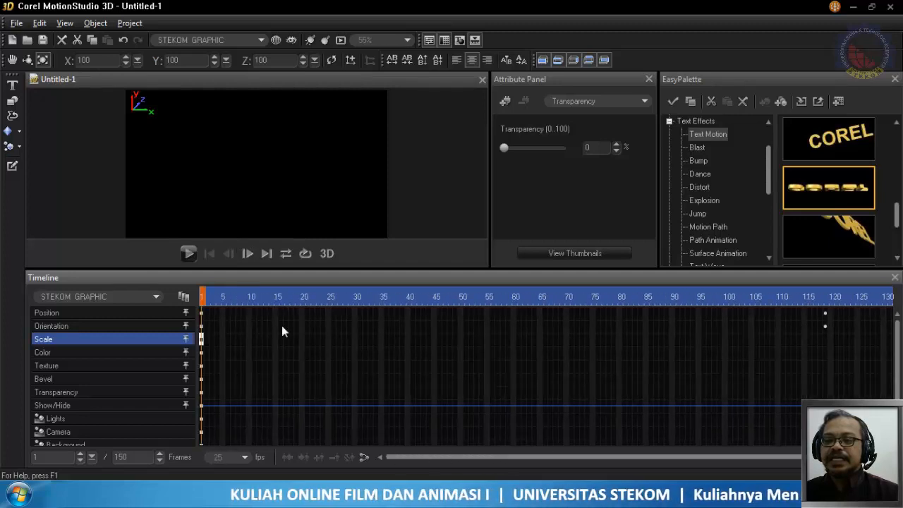
left_click(187, 253)
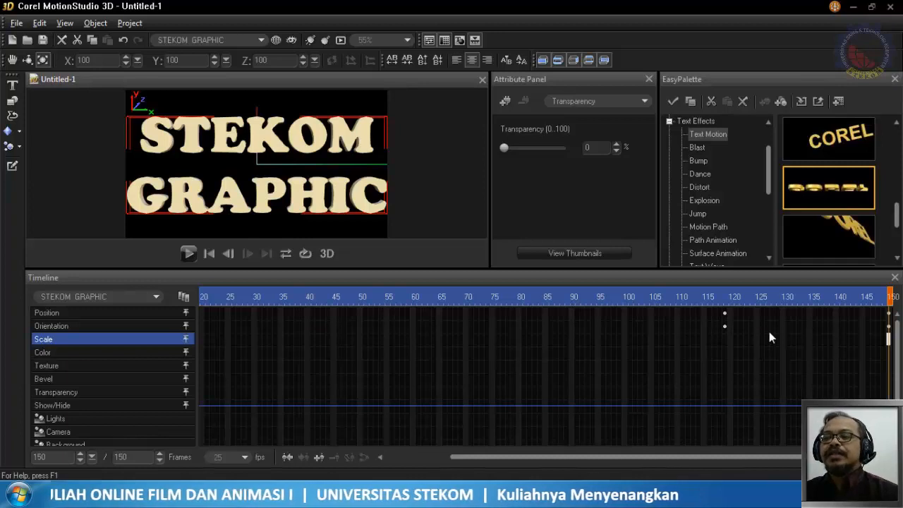
- Move the text's Position and Orientation keyframes from frame 119 to frame 105
left_click(725, 314)
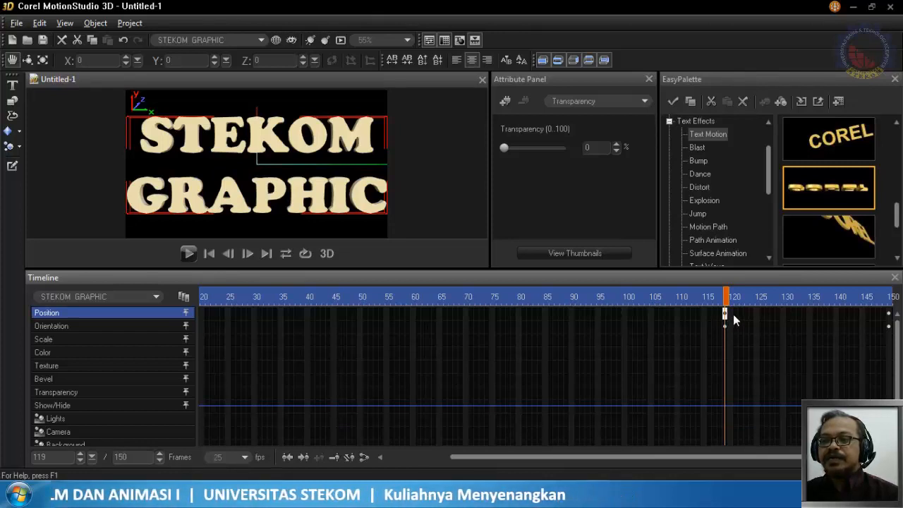
left_click(724, 327)
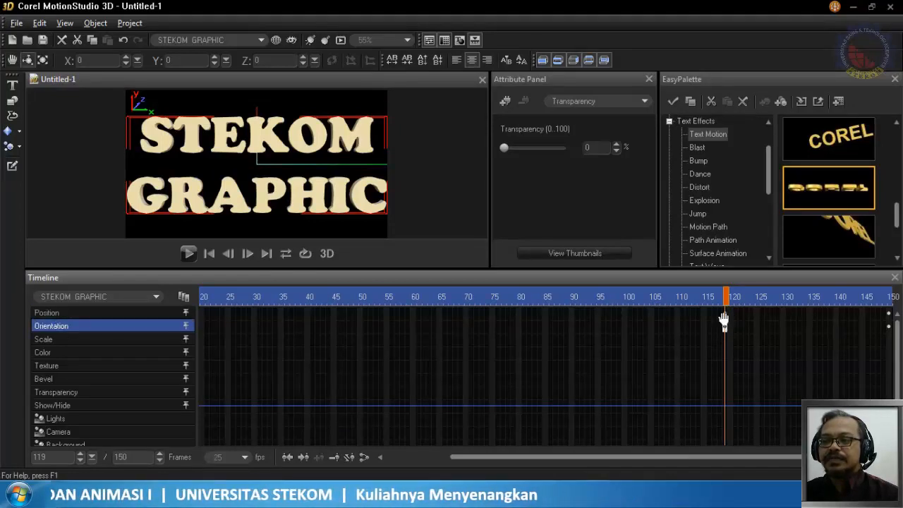
left_click(724, 314)
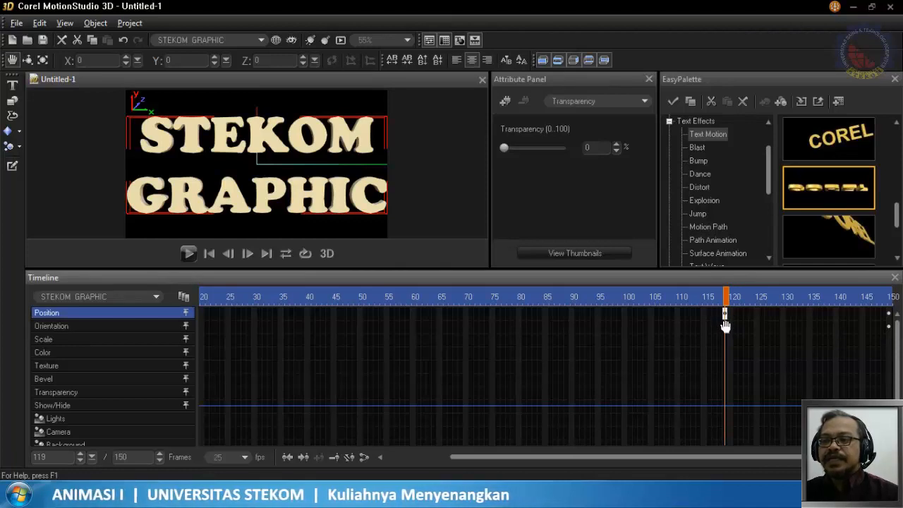
left_click_drag(726, 316, 650, 316)
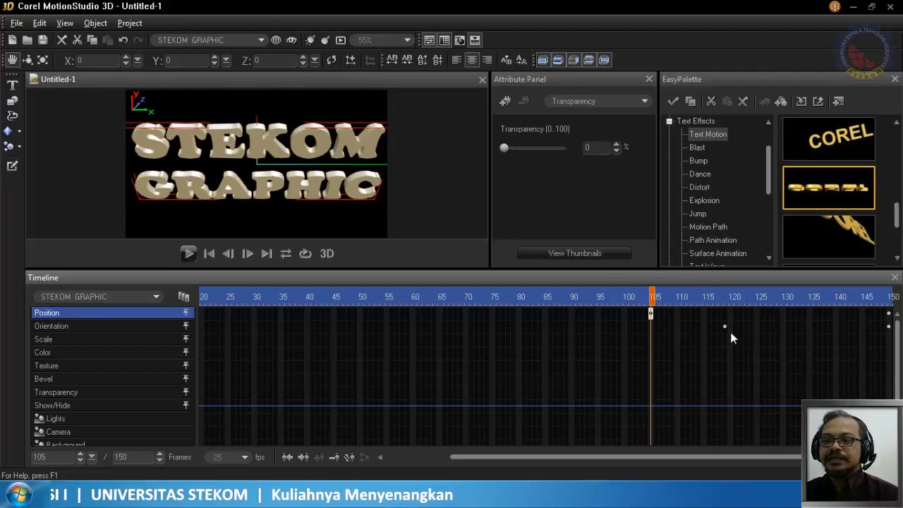
left_click_drag(725, 325, 650, 326)
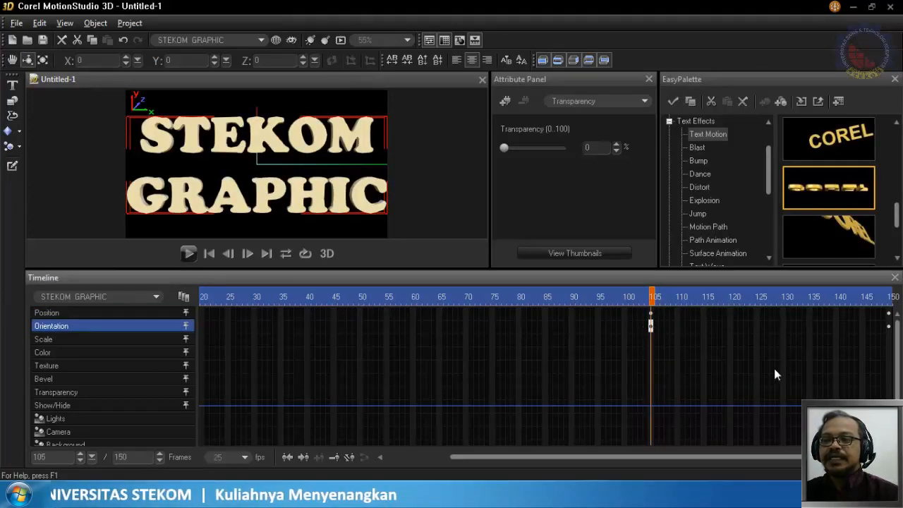
- Set the text's scale at frame 105 to 80 on the X, Y and Z axes
left_click(888, 315)
left_click(651, 317)
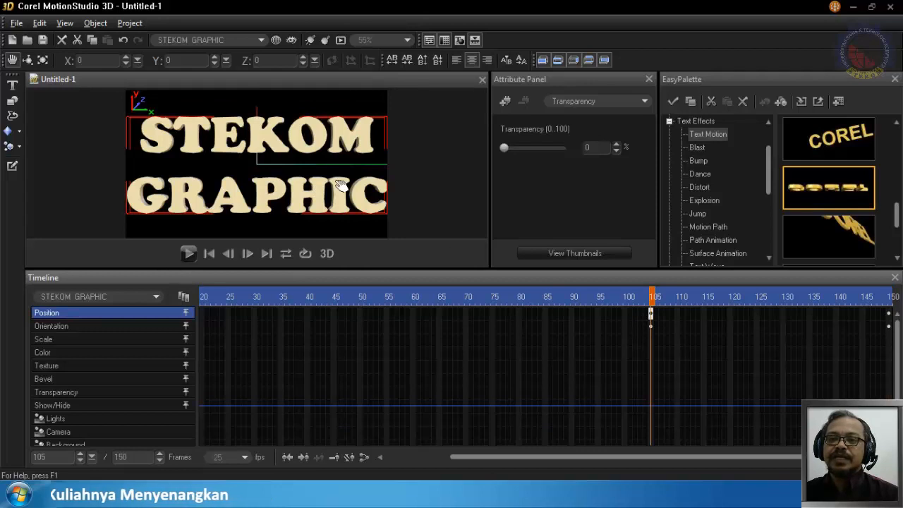
left_click(42, 63)
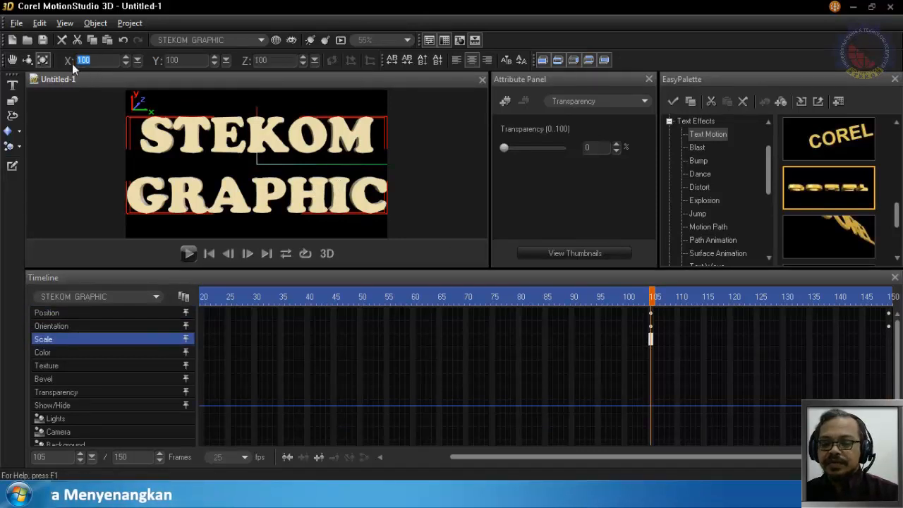
type("80")
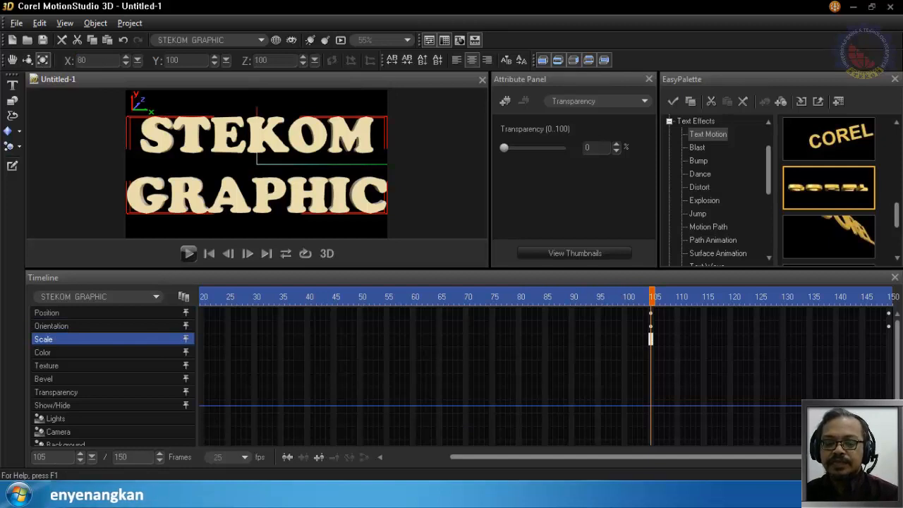
left_click(177, 62)
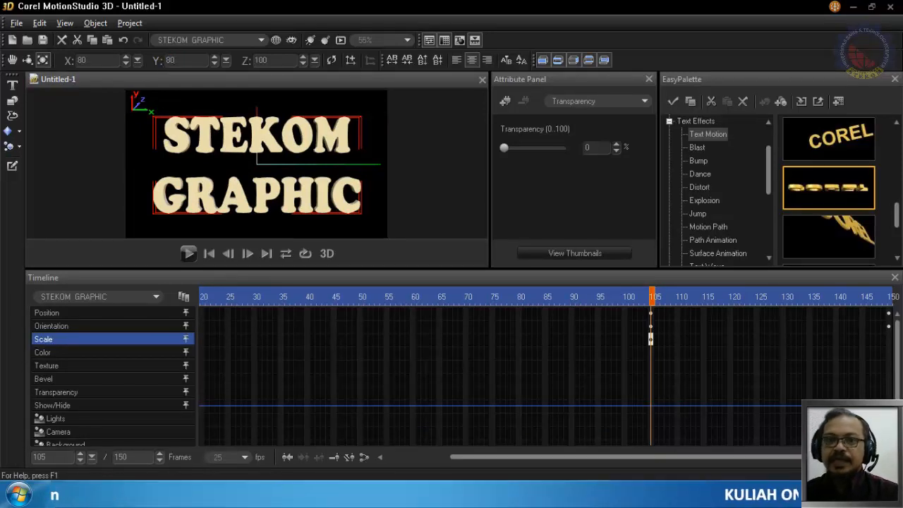
left_click(268, 59)
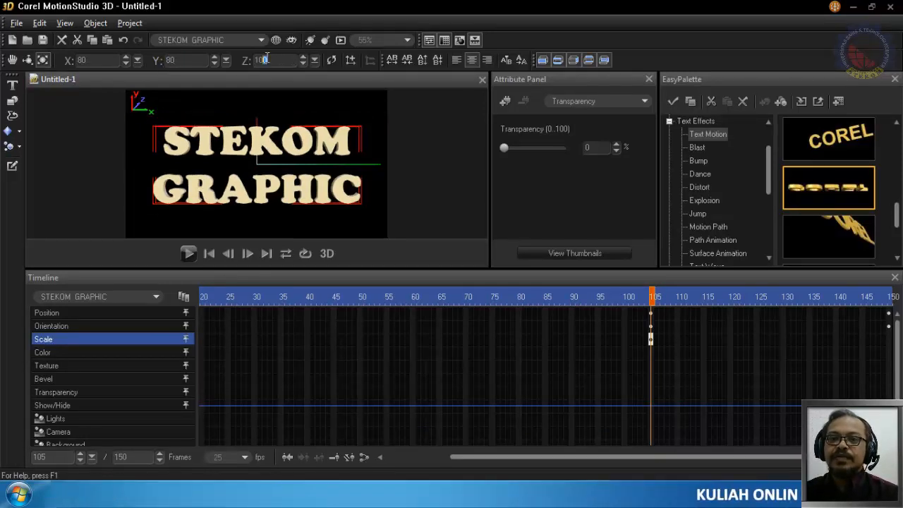
type("80")
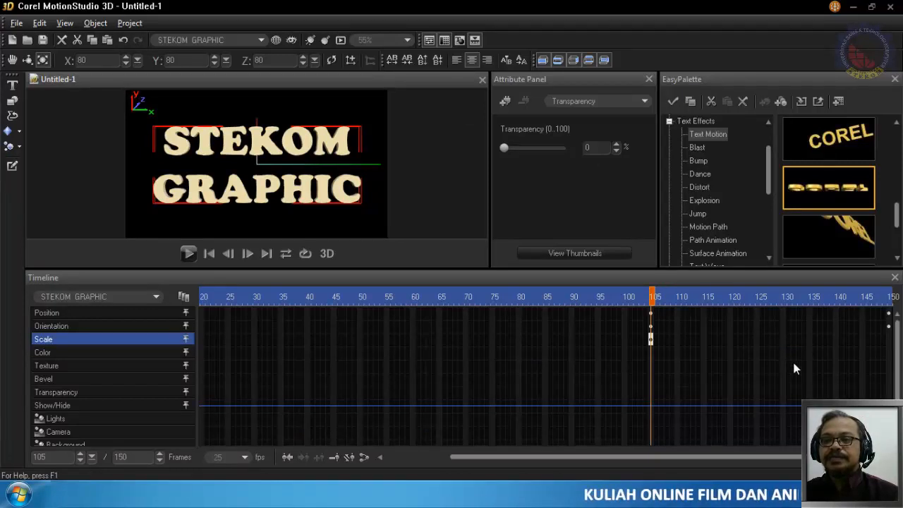
- Check the text at its Position and Orientation keyframes on frame 150, and return the playhead to frame 1
left_click(891, 315)
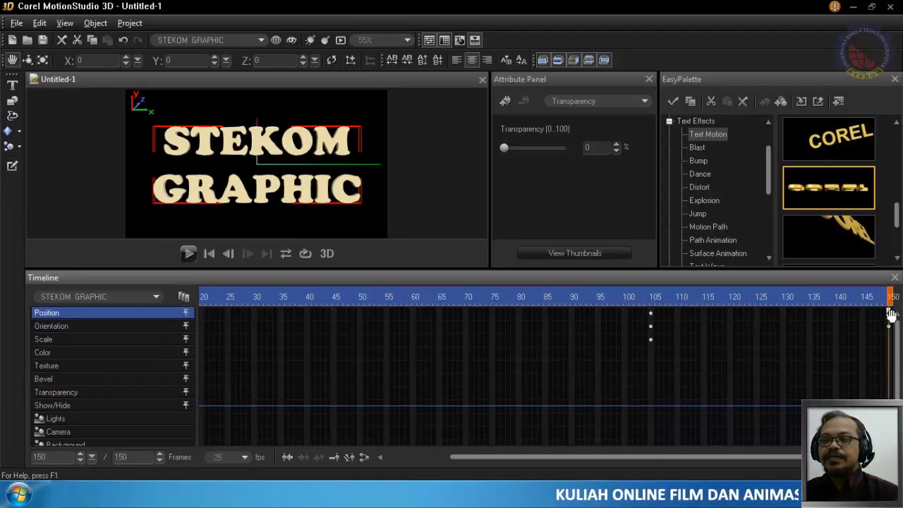
left_click(889, 328)
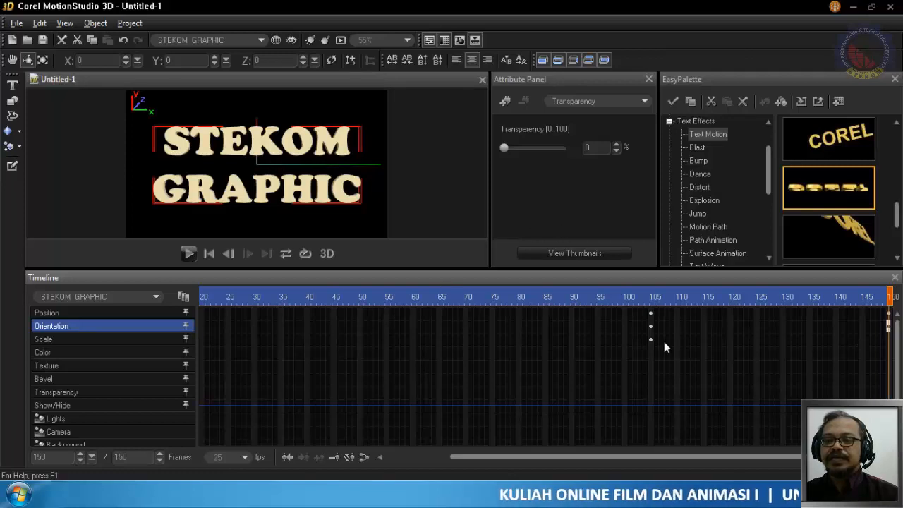
left_click(460, 295)
left_click_drag(461, 295, 172, 313)
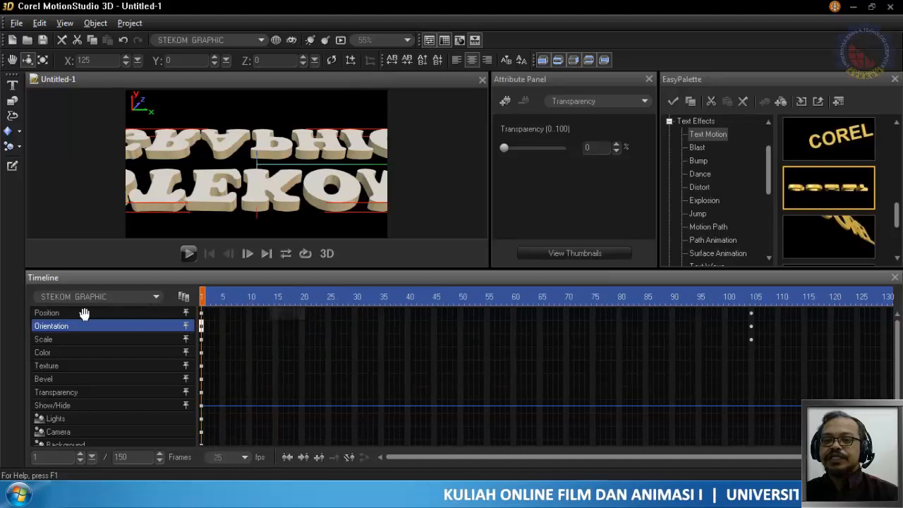
- Compare the text's scale at frames 1 and 105, add a Scale keyframe at frame 150, and play the animation
left_click(202, 340)
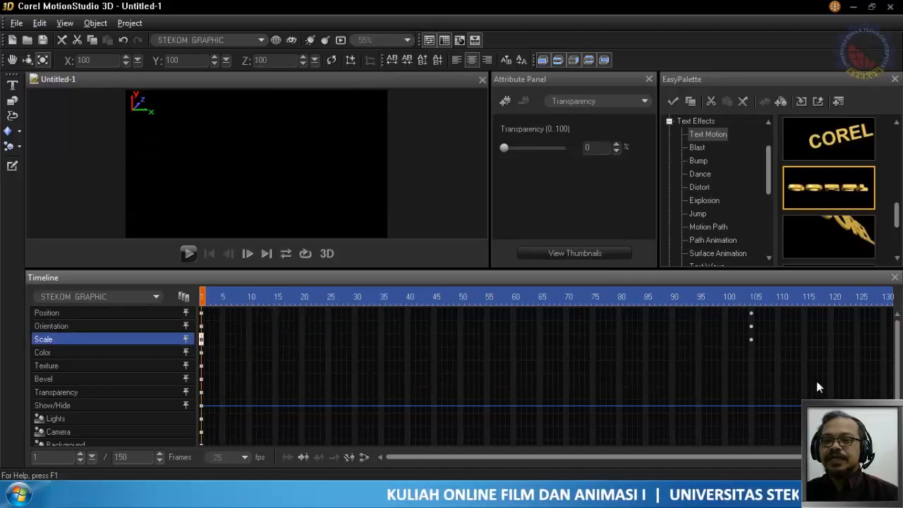
left_click(751, 297)
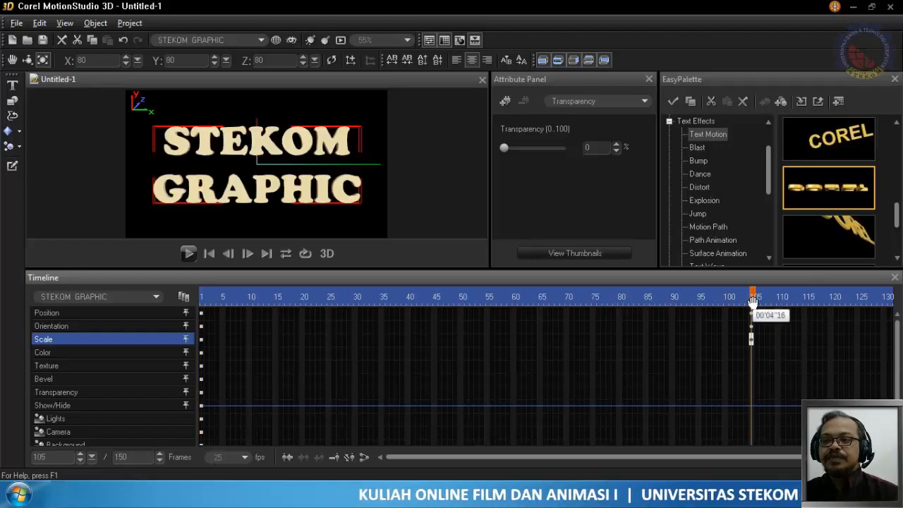
left_click_drag(615, 464, 680, 463)
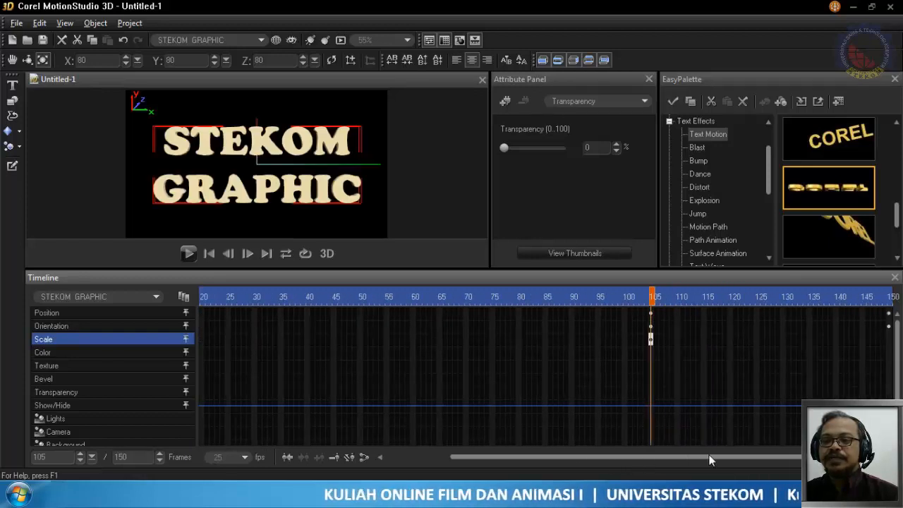
left_click(888, 339)
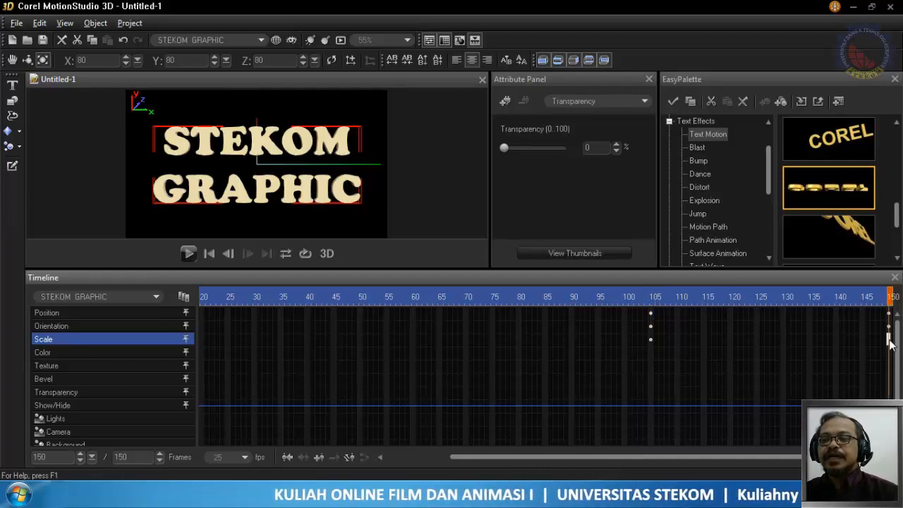
left_click(319, 457)
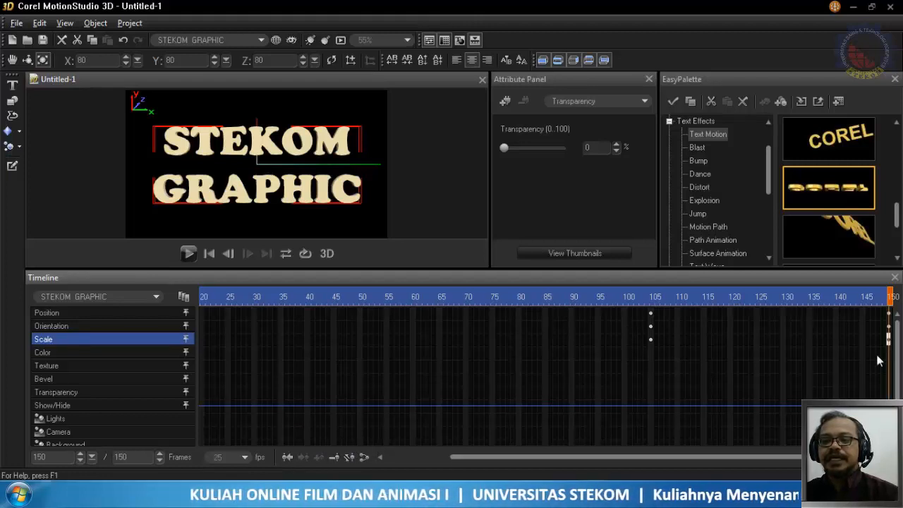
left_click(188, 254)
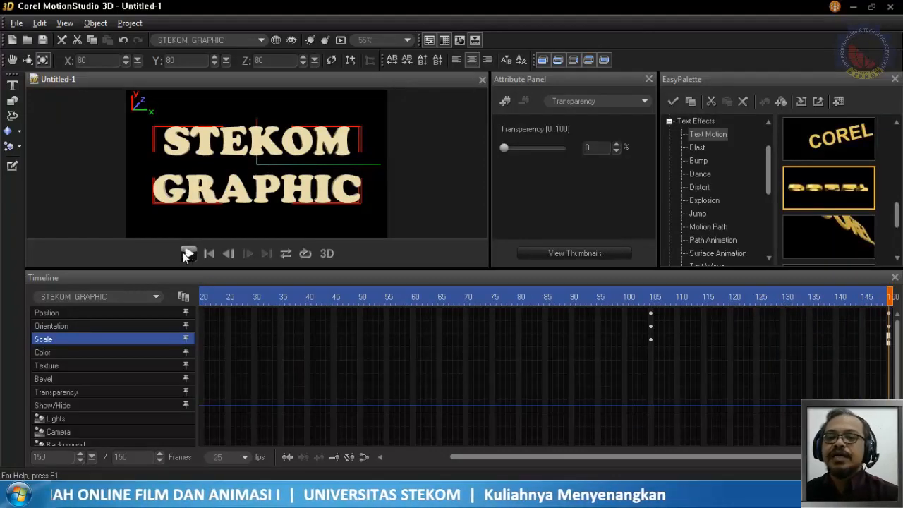
left_click(644, 101)
left_click(644, 103)
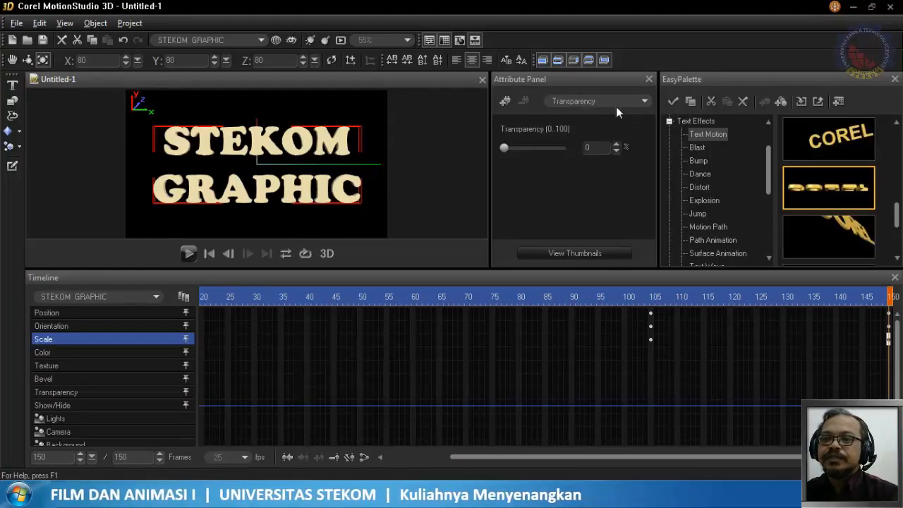
left_click(617, 103)
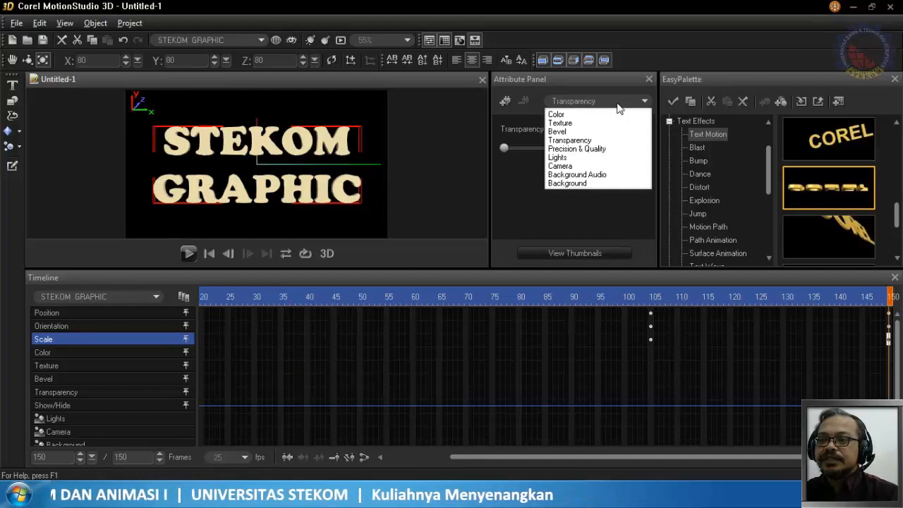
left_click(618, 105)
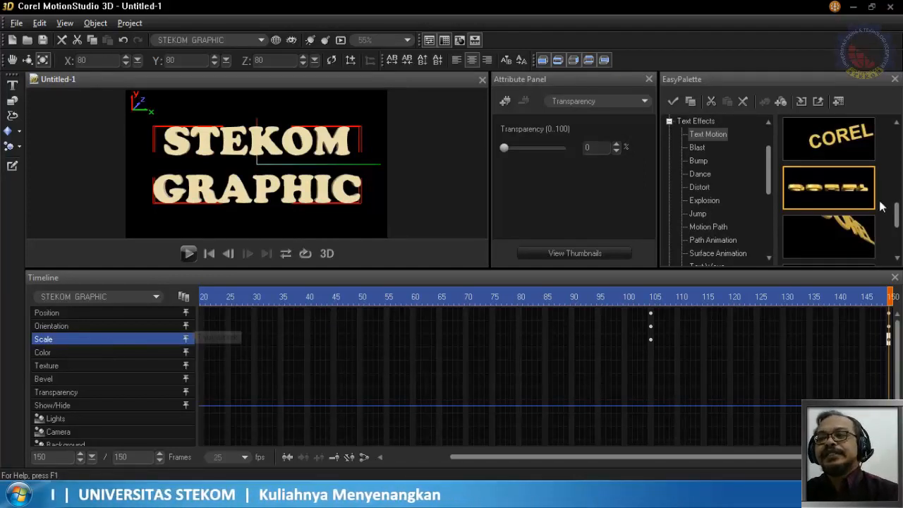
- Apply the last Text Motion preset to the STEKOM GRAPHIC text and play the animation from frame 1
left_click_drag(896, 212, 897, 202)
scroll(892, 205, "down", 3)
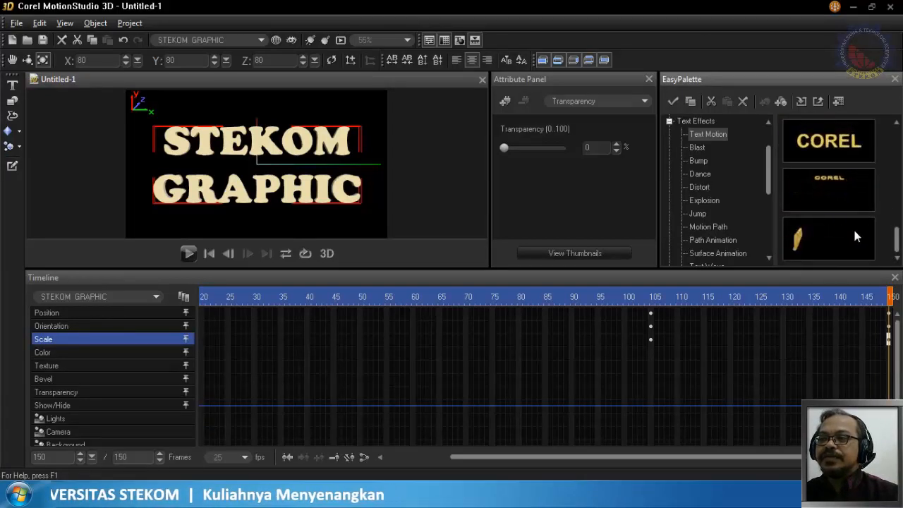
left_click_drag(849, 239, 298, 141)
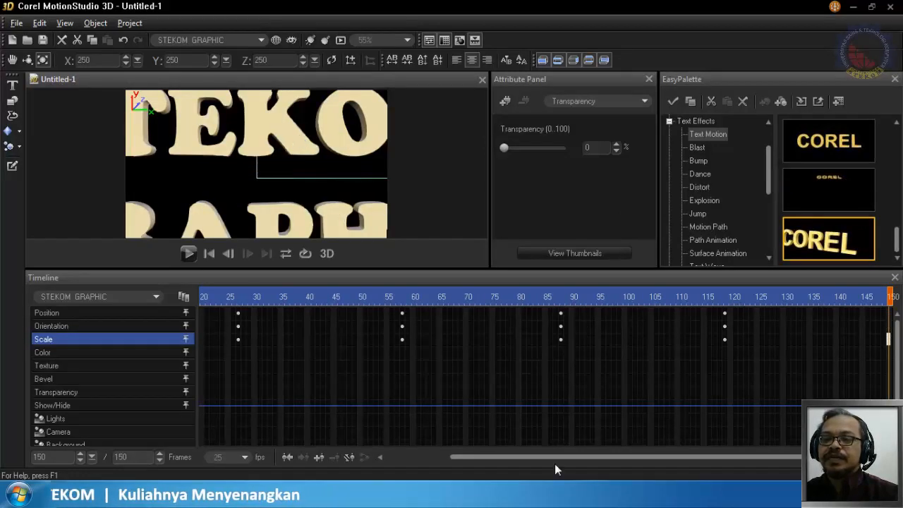
left_click_drag(553, 456, 477, 466)
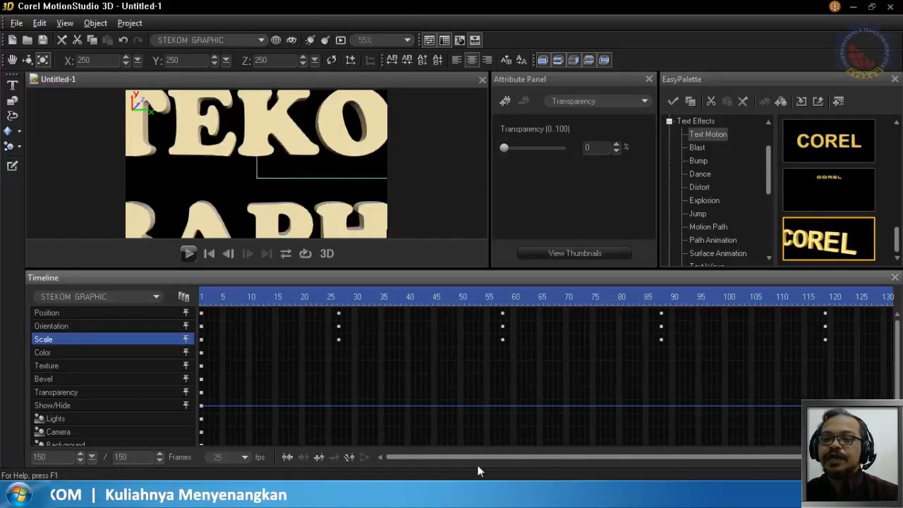
left_click(203, 298)
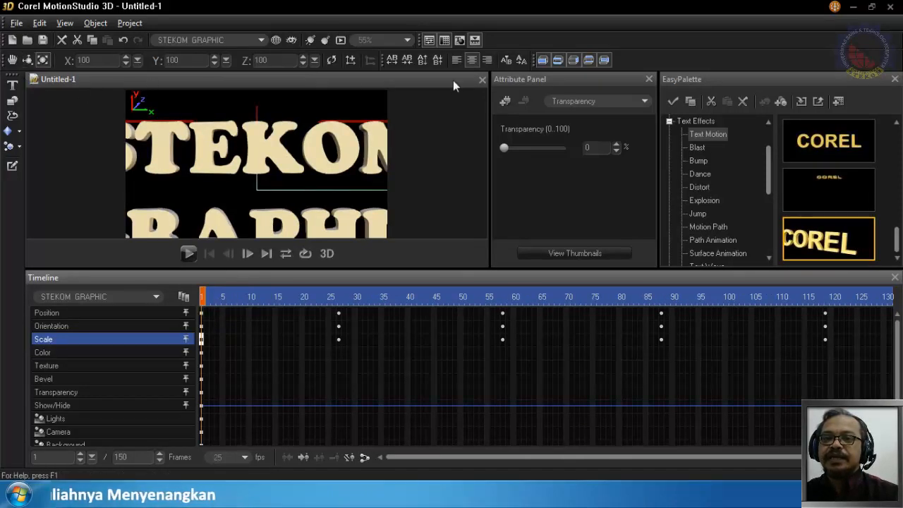
left_click(187, 254)
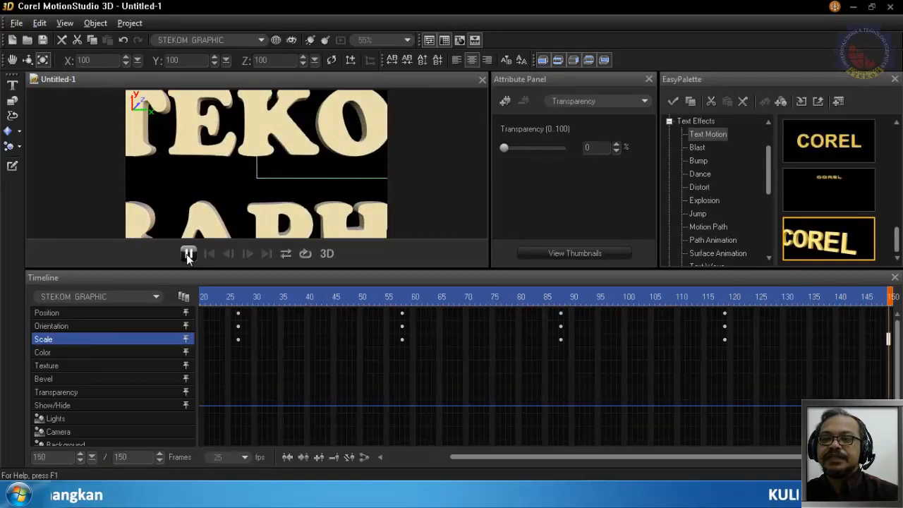
- Set the text's scale at frame 119 to 80 on the X, Y and Z axes and play the animation
left_click(722, 337)
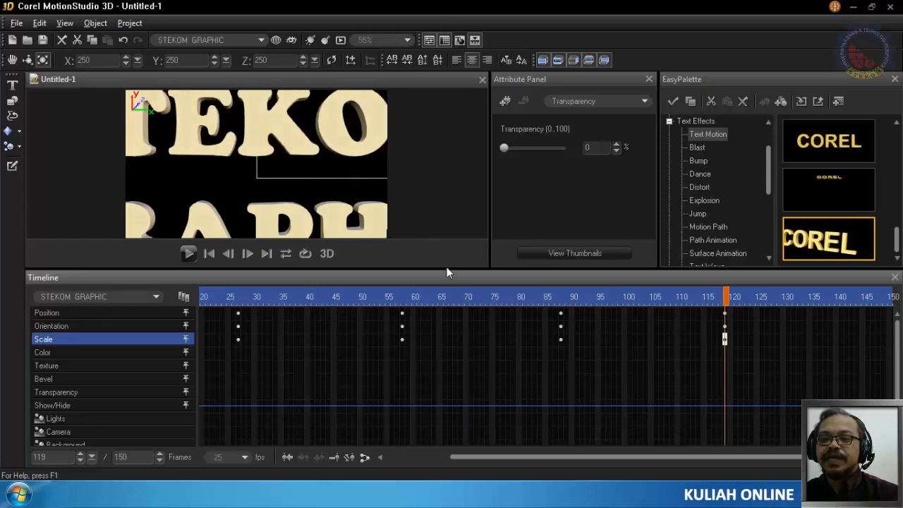
double_click(83, 60)
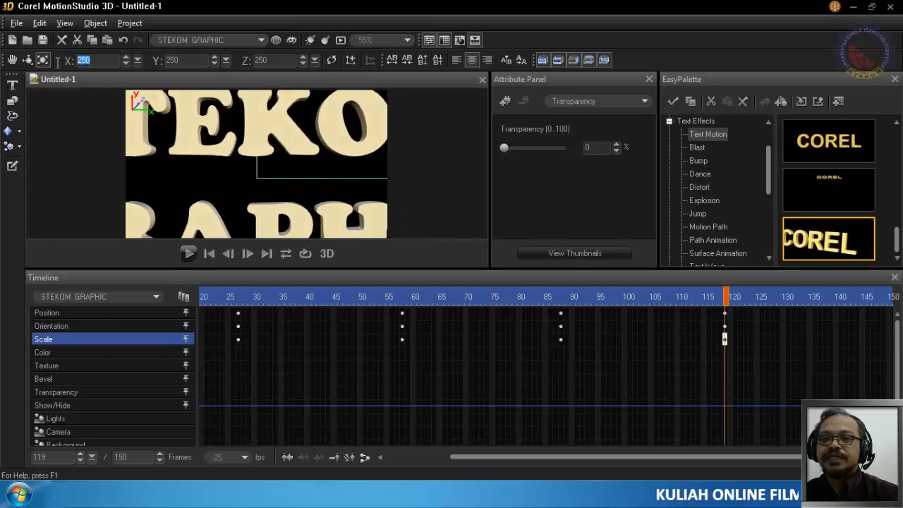
type("80")
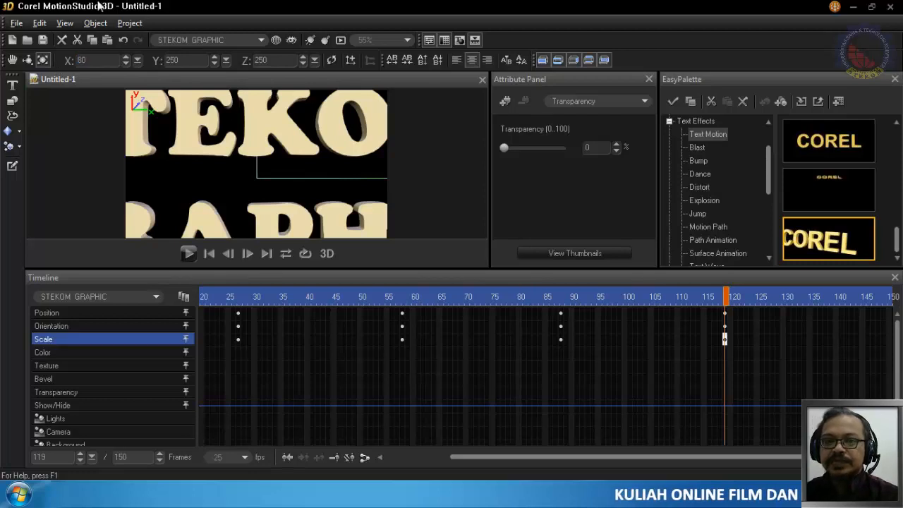
double_click(169, 61)
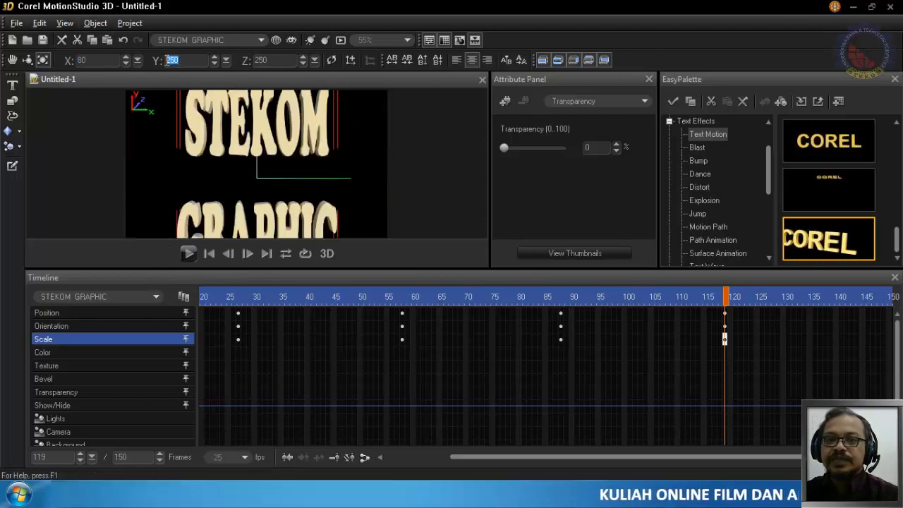
type("80")
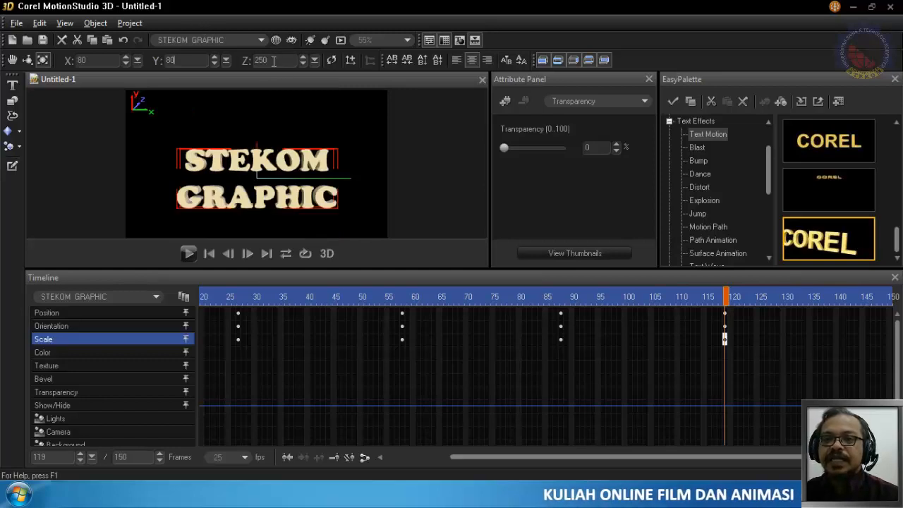
left_click_drag(276, 60, 239, 65)
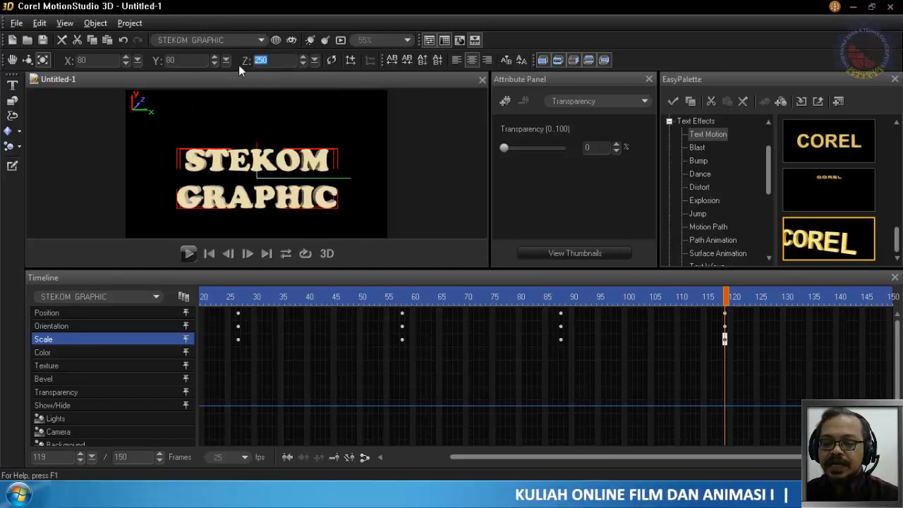
type("80")
key("Return")
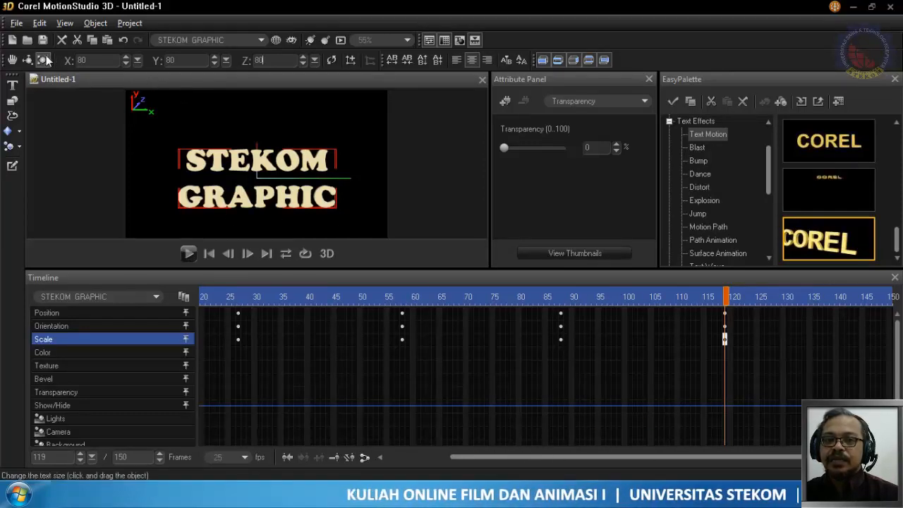
left_click(188, 253)
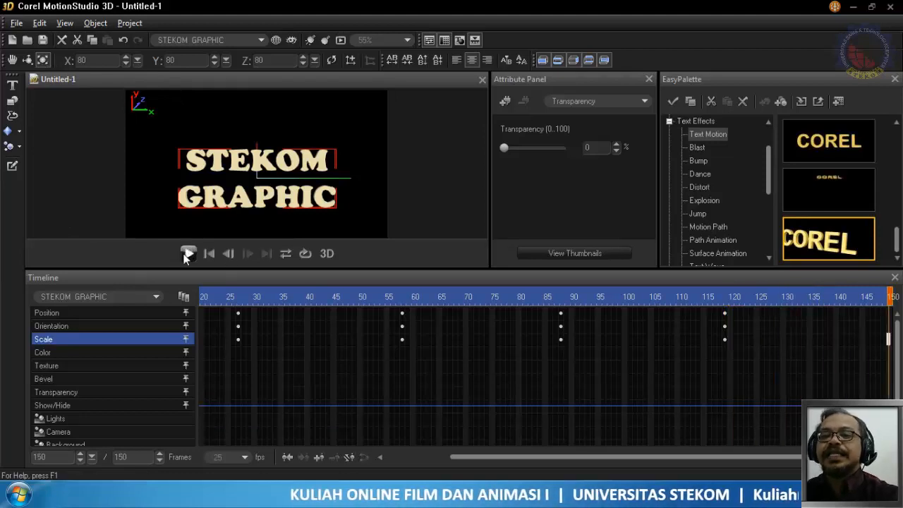
left_click(188, 253)
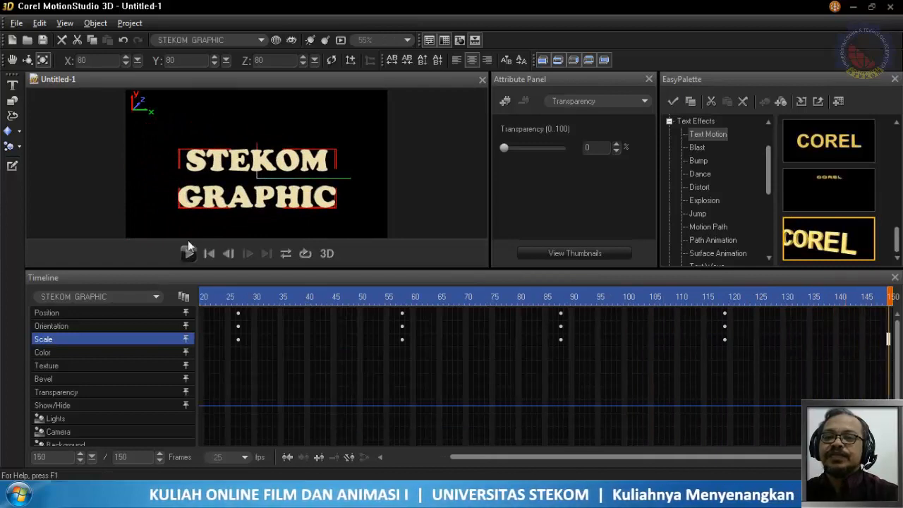
- Set the text's position at frame 119 to 0 on the Y and Z axes and play the animation
left_click(725, 300)
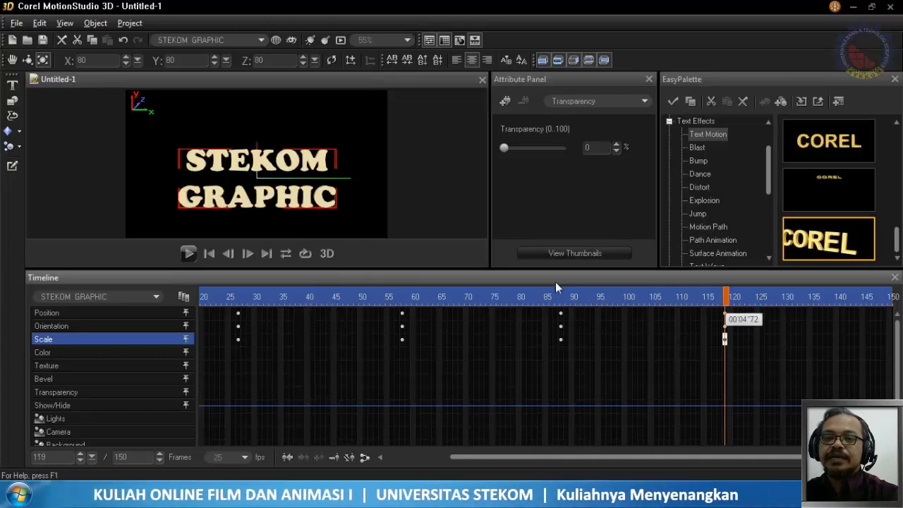
left_click(12, 61)
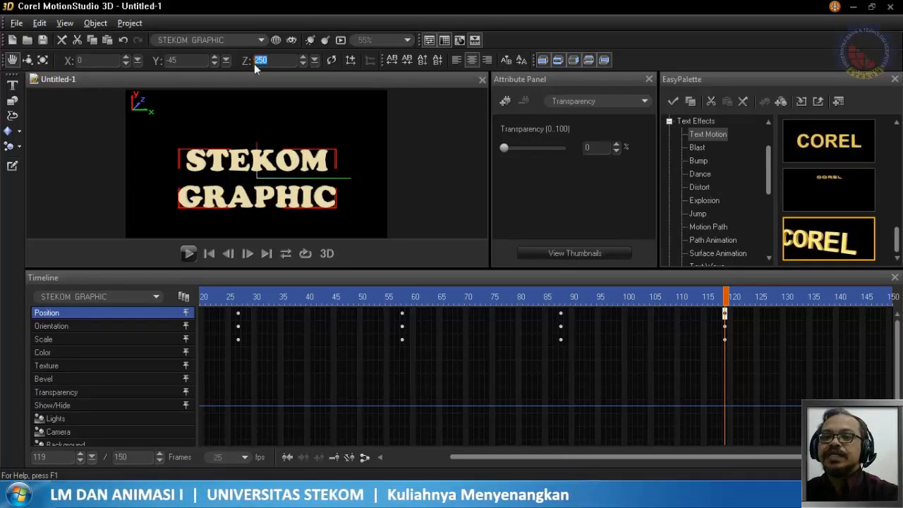
type("100")
key("Return")
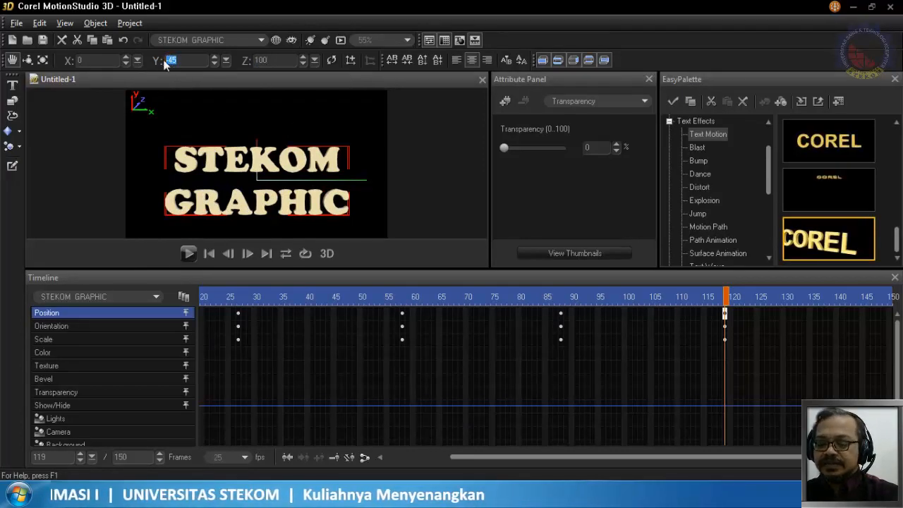
type("0")
key("Return")
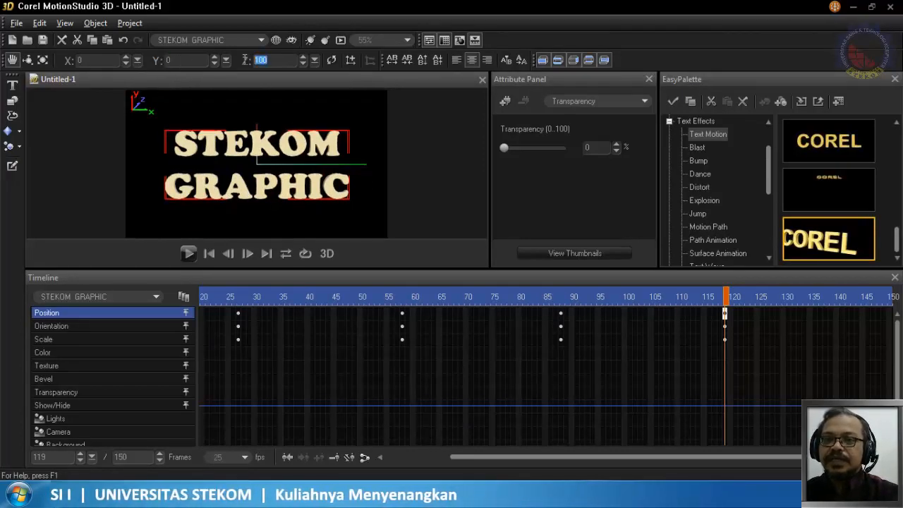
type("0")
key("Return")
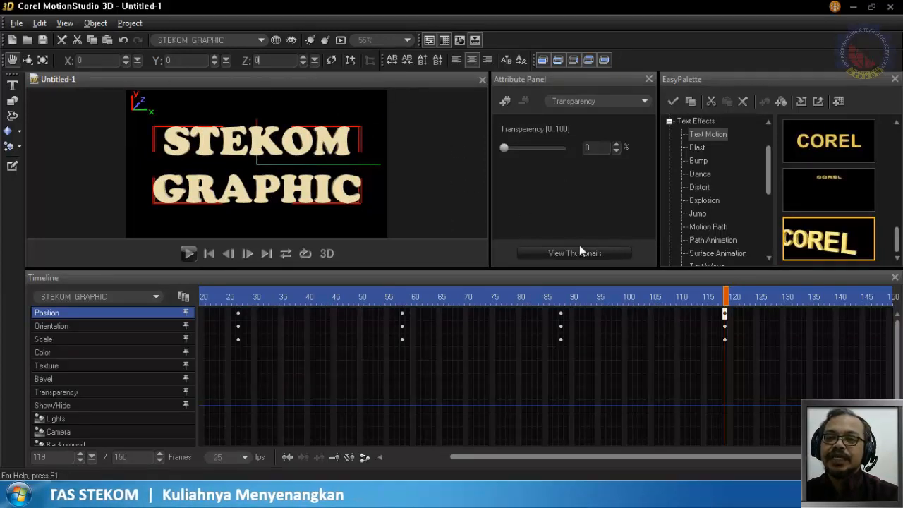
left_click(189, 253)
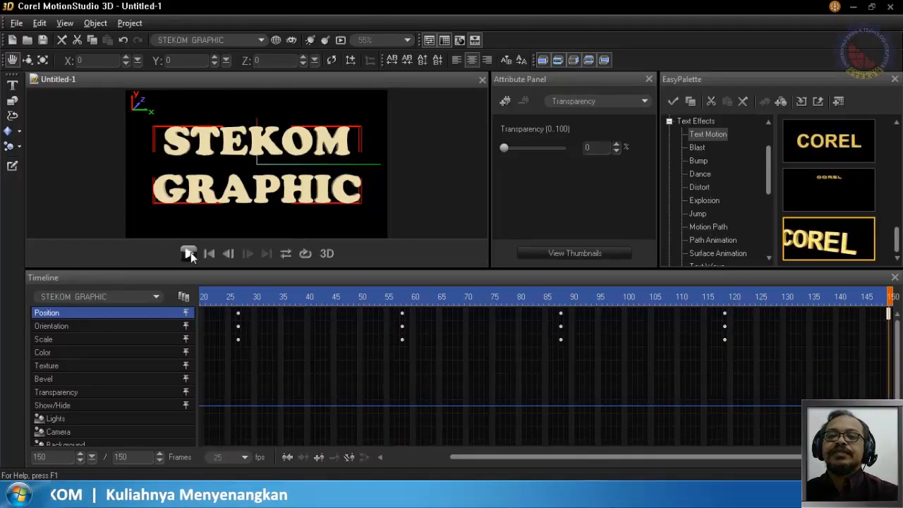
left_click(189, 252)
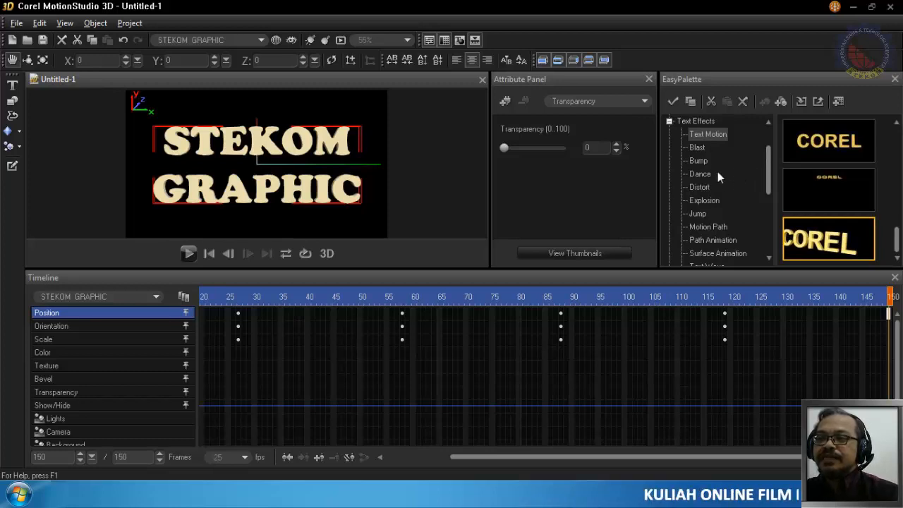
- Examine the preset previews in the Blast, Bump, Dance, Distort and Explosion text effect categories
left_click(698, 149)
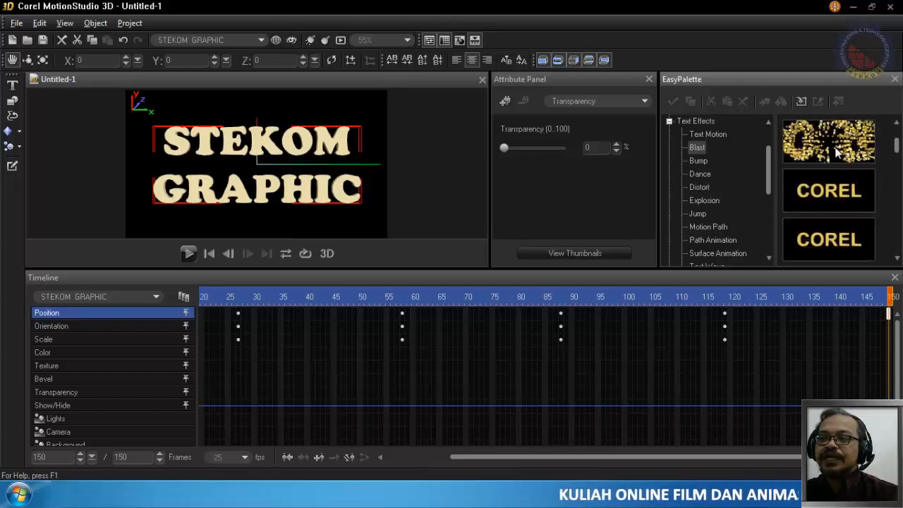
left_click(845, 187)
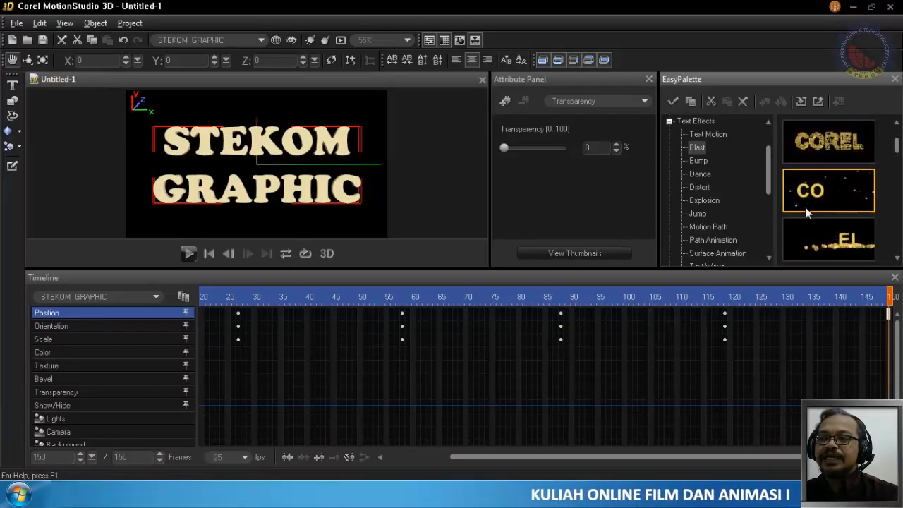
left_click(824, 254)
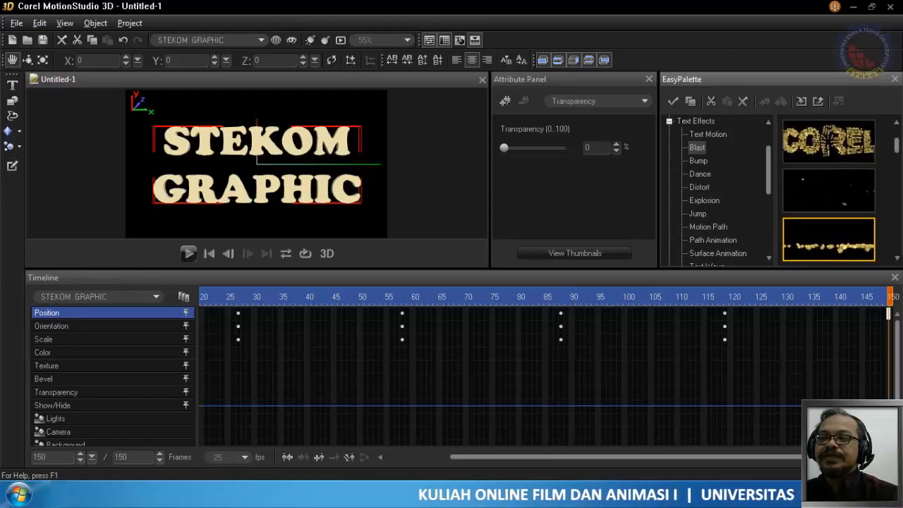
left_click(898, 258)
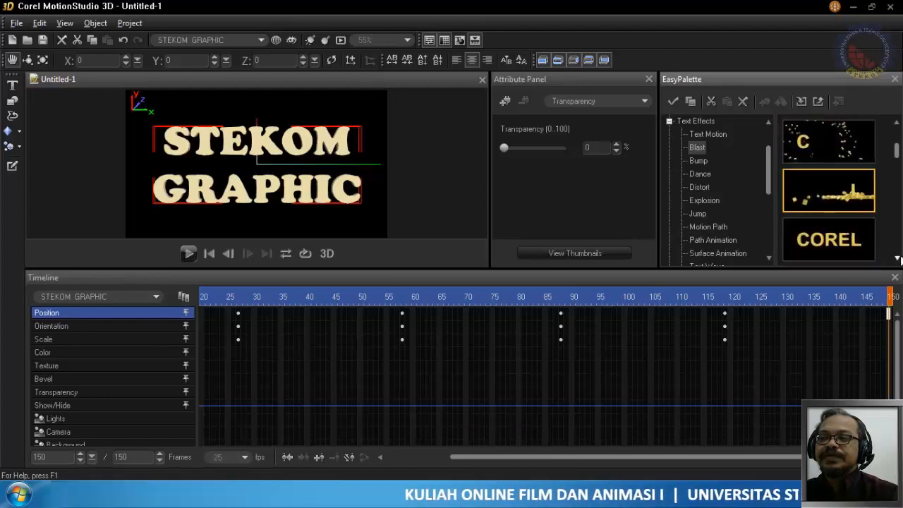
left_click(704, 161)
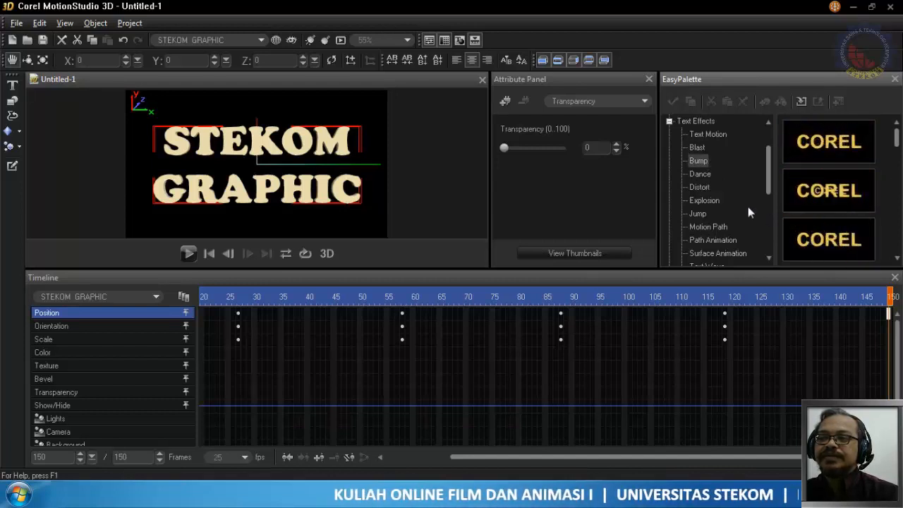
left_click(710, 177)
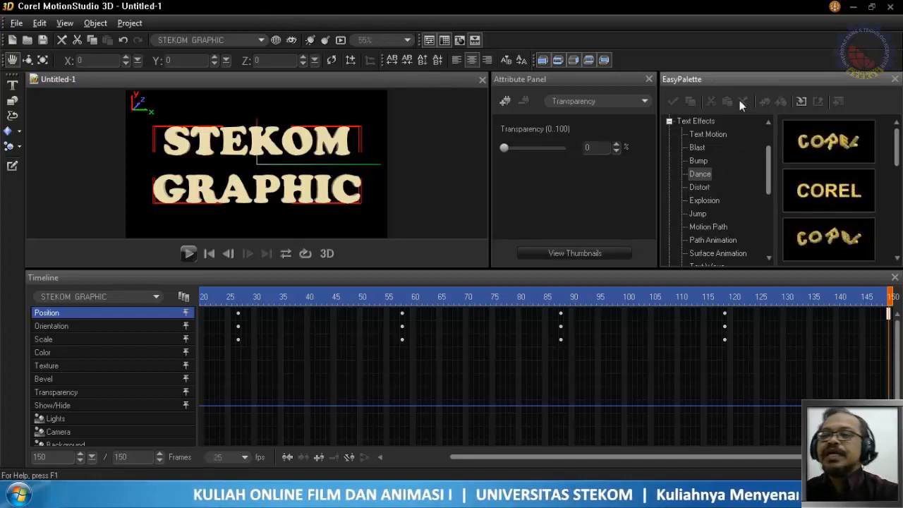
left_click(702, 187)
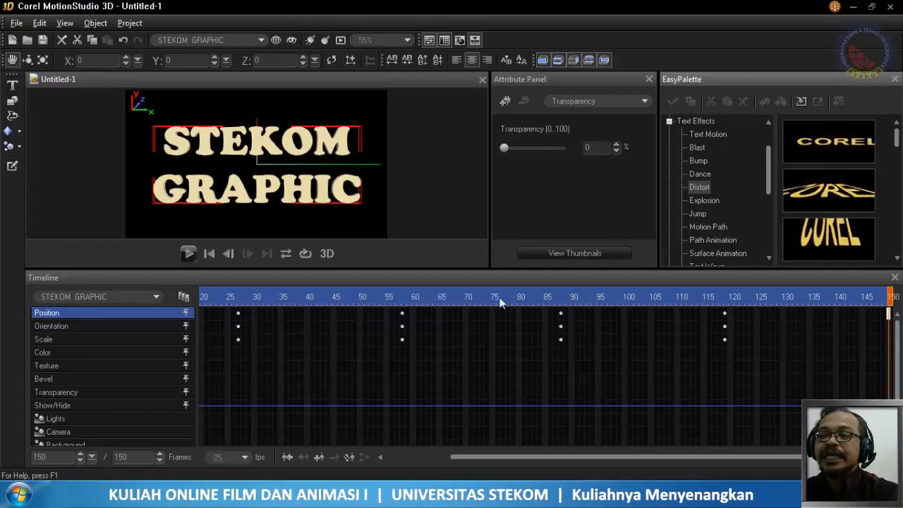
left_click(705, 201)
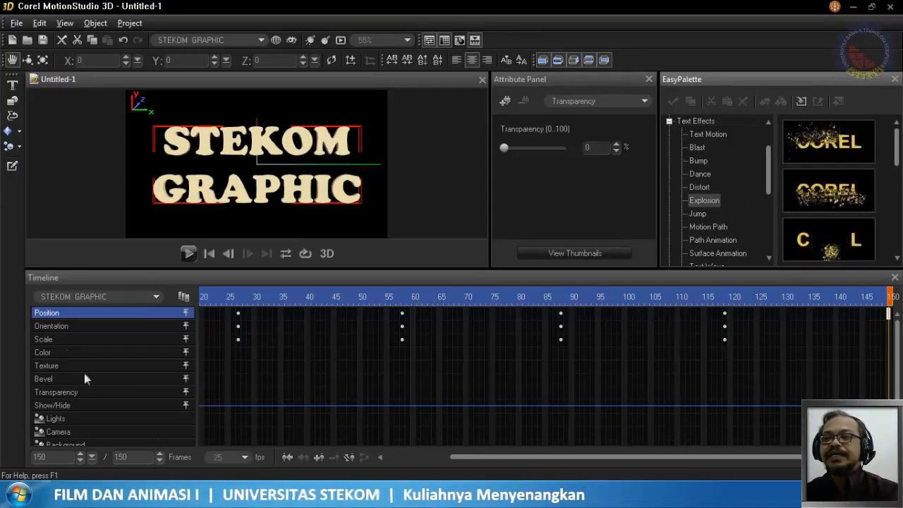
left_click(706, 146)
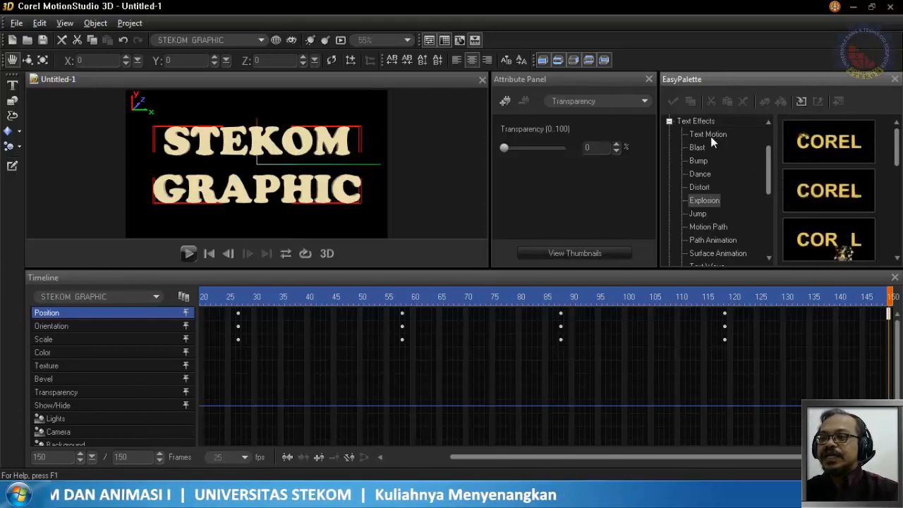
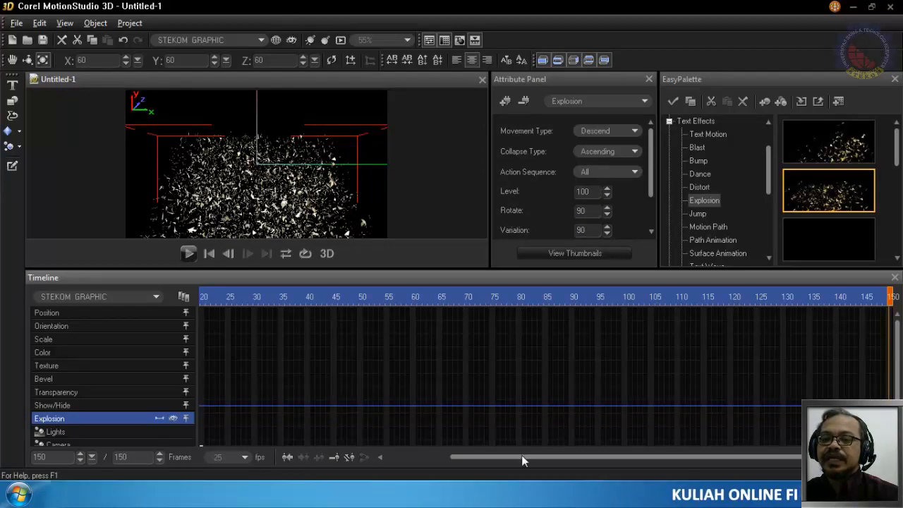
- Move the Explosion effect's final keyframe to frame 50 and play the animation from frame 1
left_click_drag(528, 459, 415, 461)
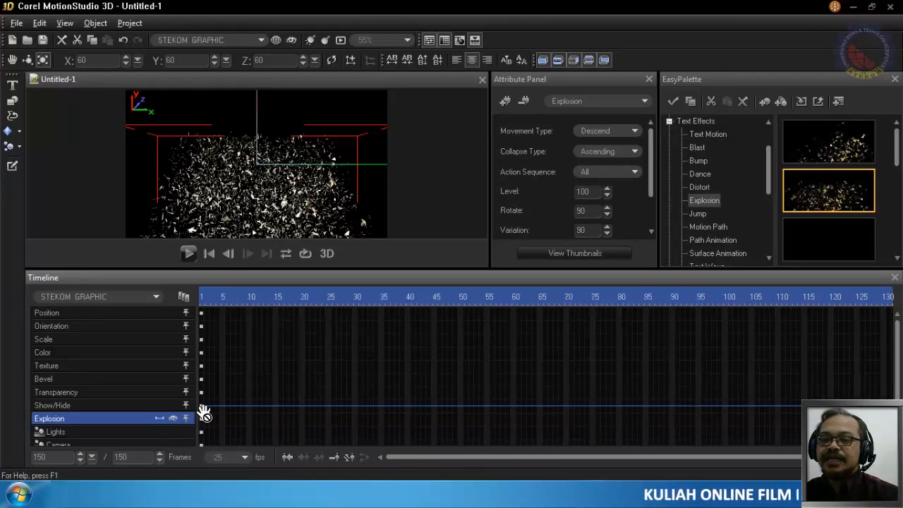
left_click(202, 296)
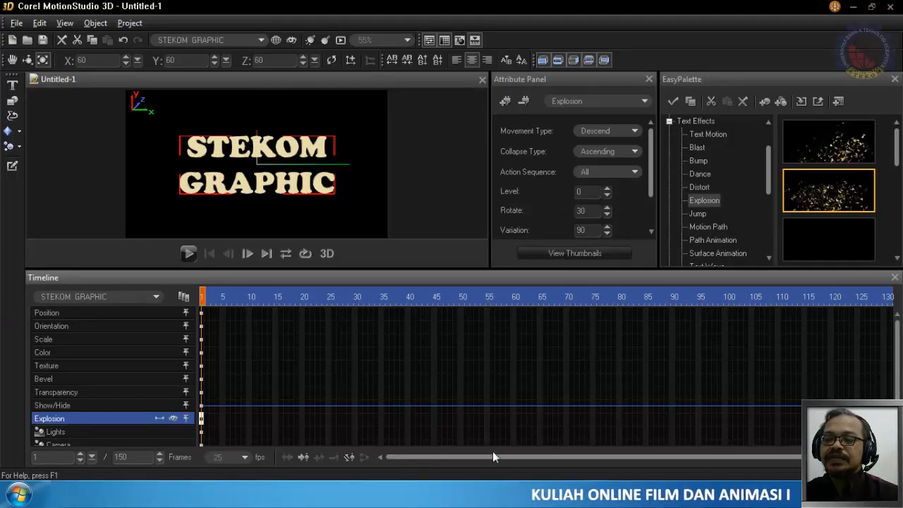
left_click_drag(454, 454, 517, 457)
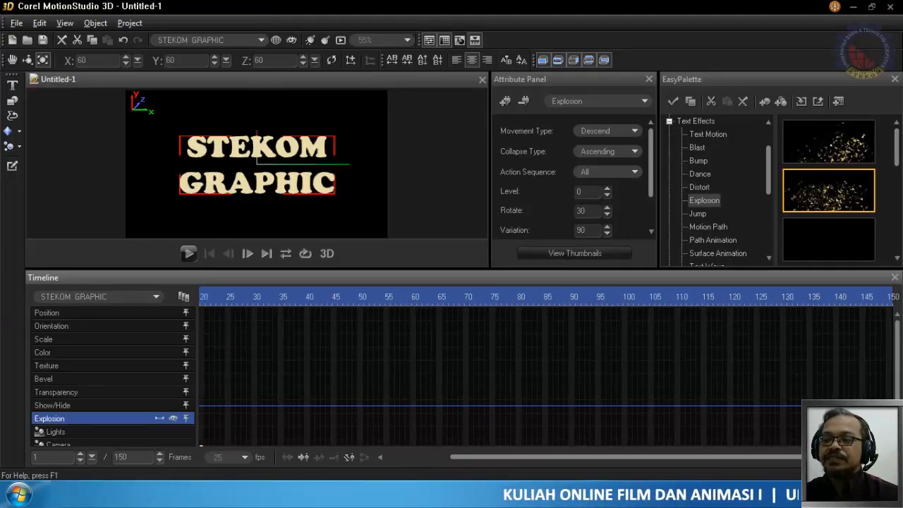
left_click(889, 419)
left_click_drag(889, 418, 361, 419)
double_click(361, 419)
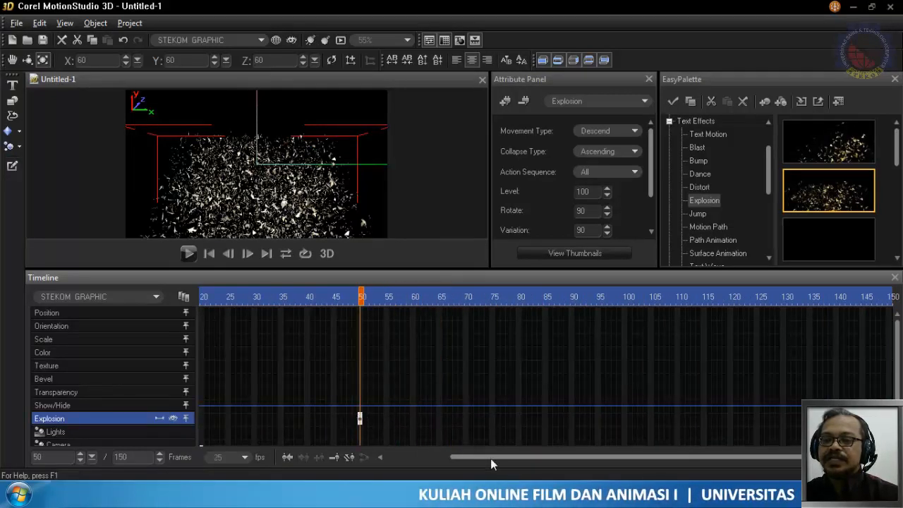
left_click_drag(490, 459, 328, 462)
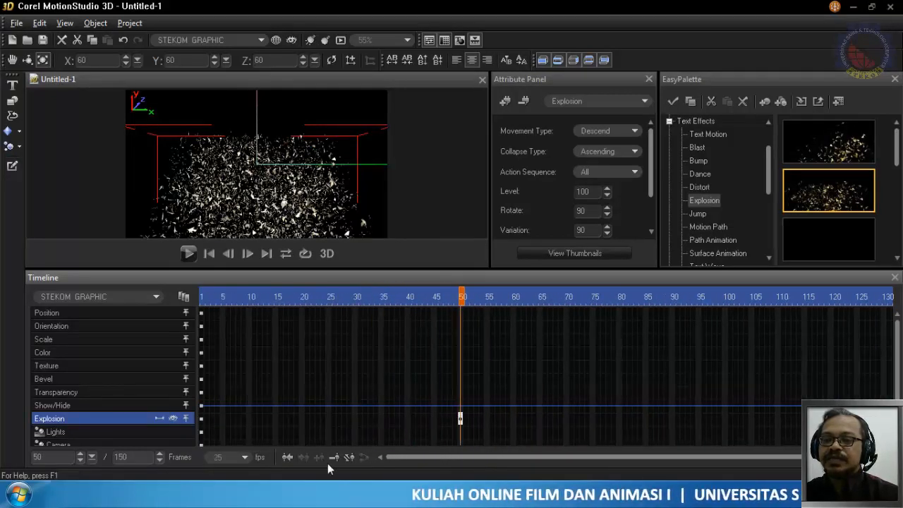
left_click(202, 296)
left_click(188, 252)
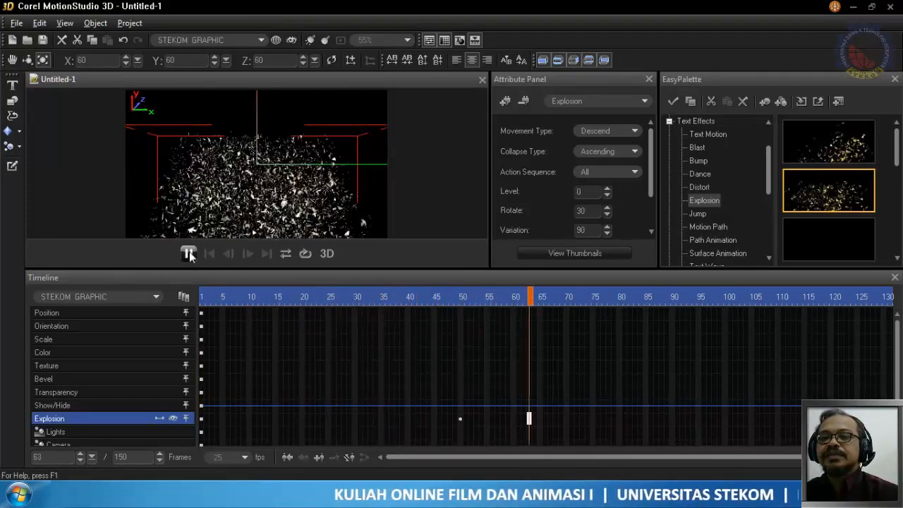
left_click(189, 252)
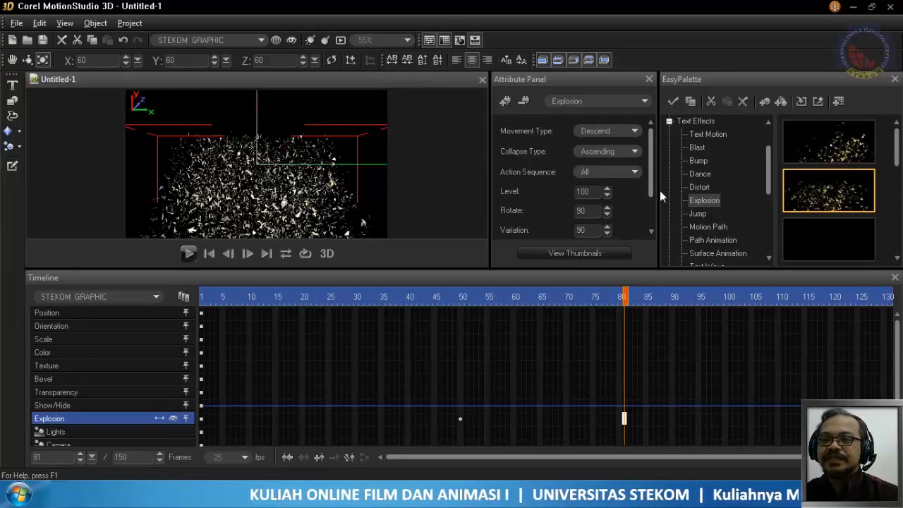
- Set the Explosion effect's Variation to 10, play the animation from frame 1 and check frames 50 and 150
left_click_drag(652, 193, 662, 216)
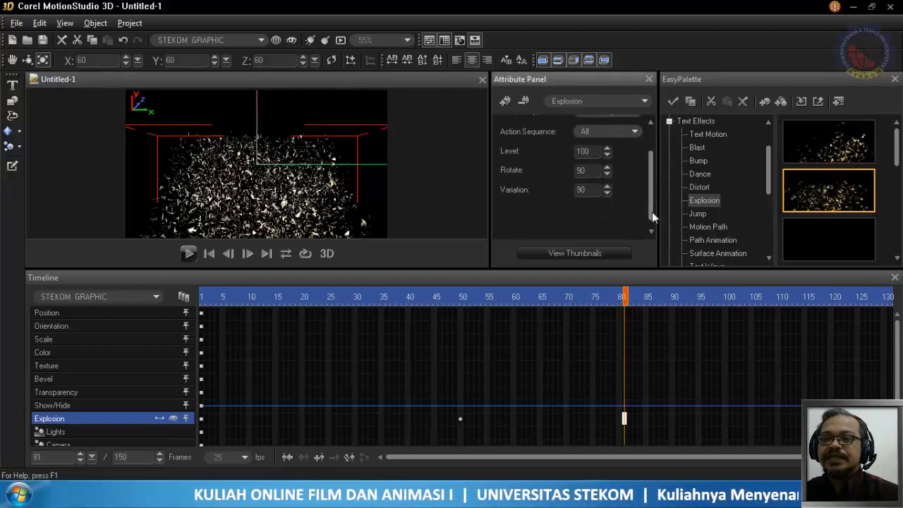
left_click(585, 192)
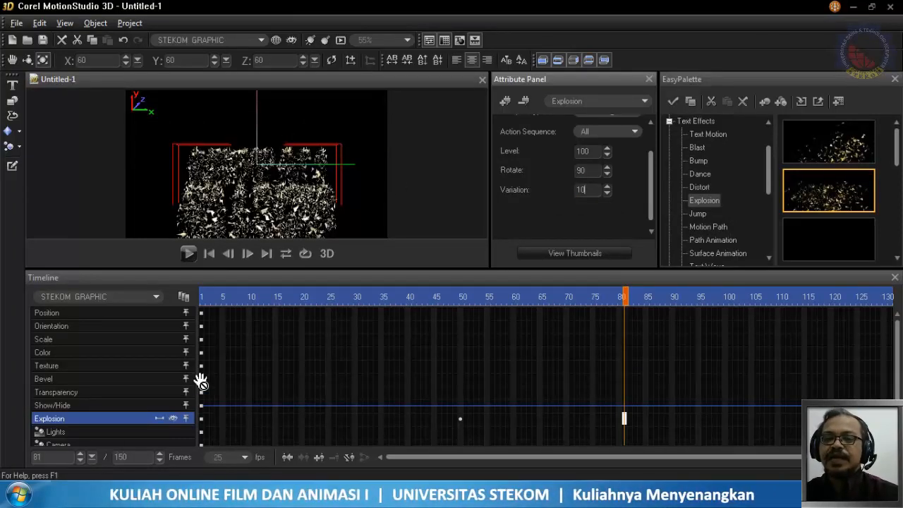
left_click(205, 310)
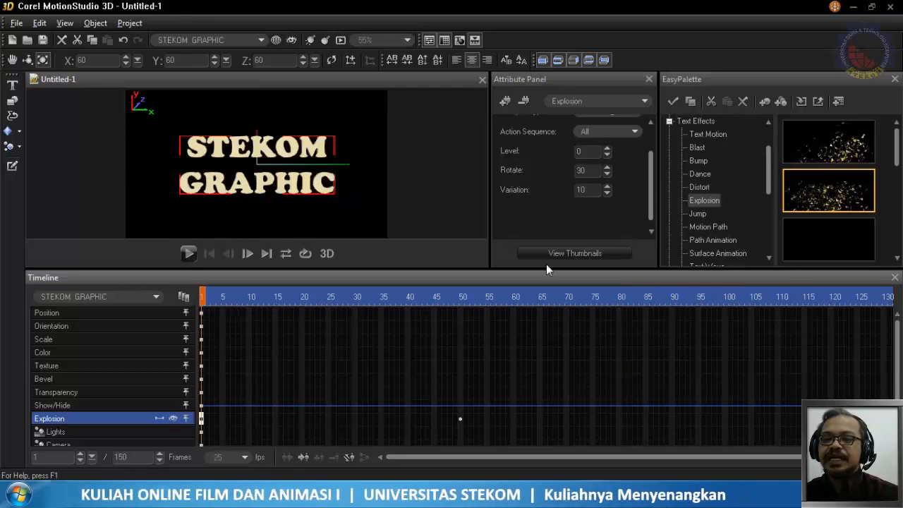
left_click(188, 254)
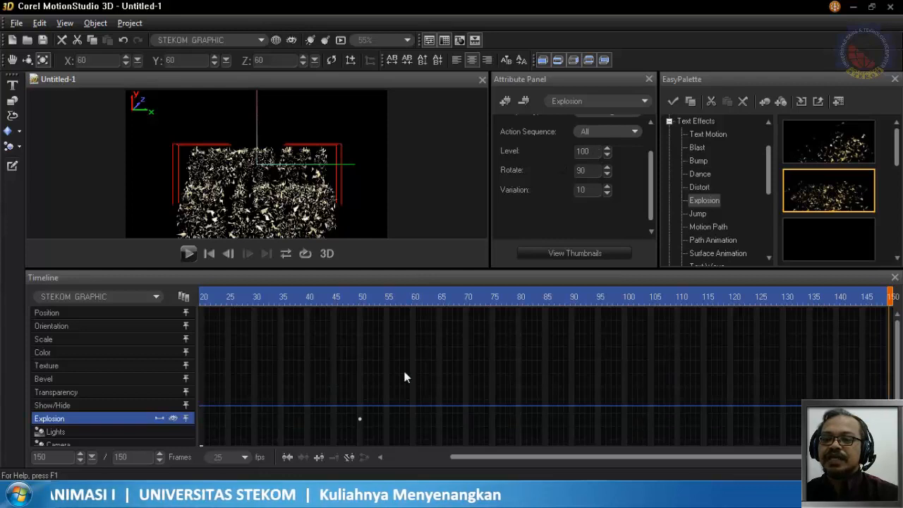
left_click(362, 424)
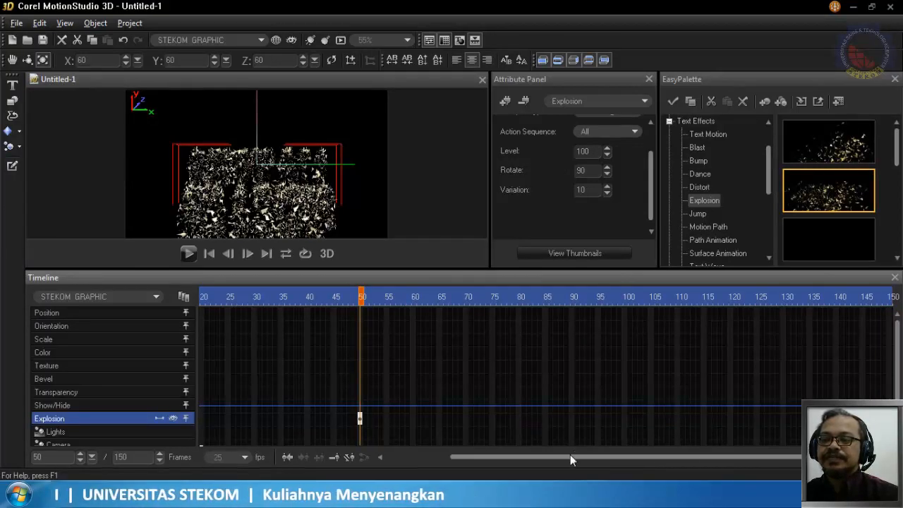
left_click(892, 299)
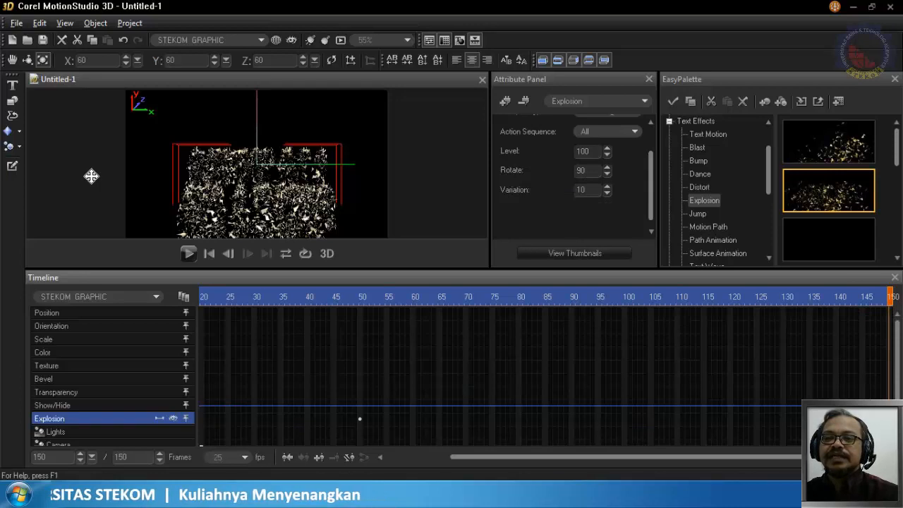
- Set the Explosion effect's Variation to 50, scrub through the frames and play the animation from frame 1
left_click_drag(891, 319, 182, 318)
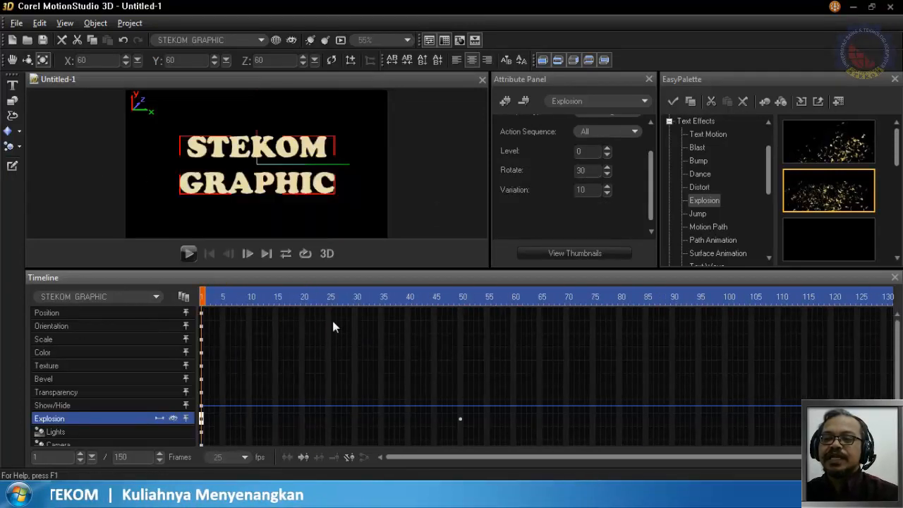
left_click_drag(589, 190, 574, 190)
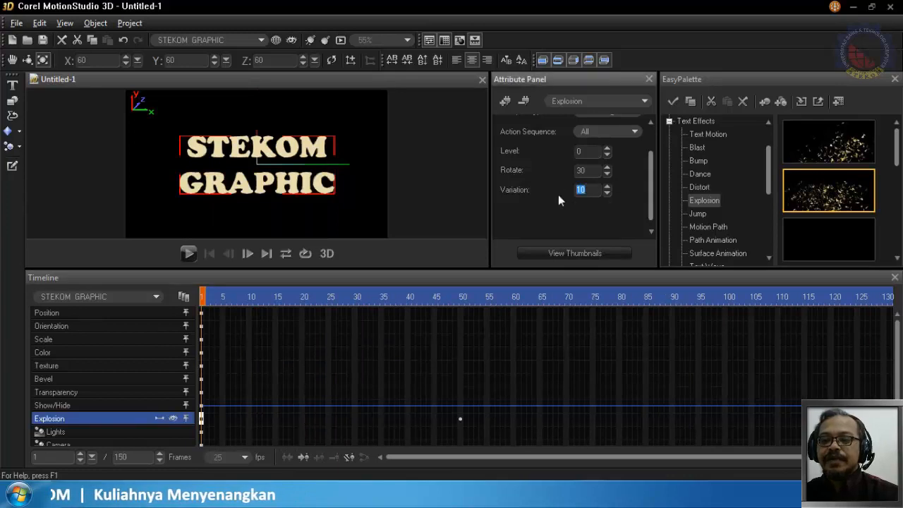
type("50")
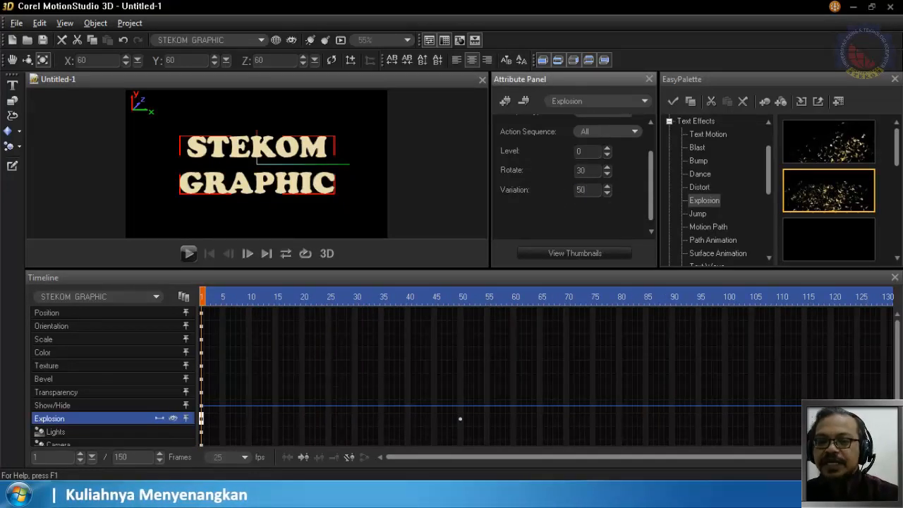
left_click_drag(311, 302, 413, 313)
left_click(413, 314)
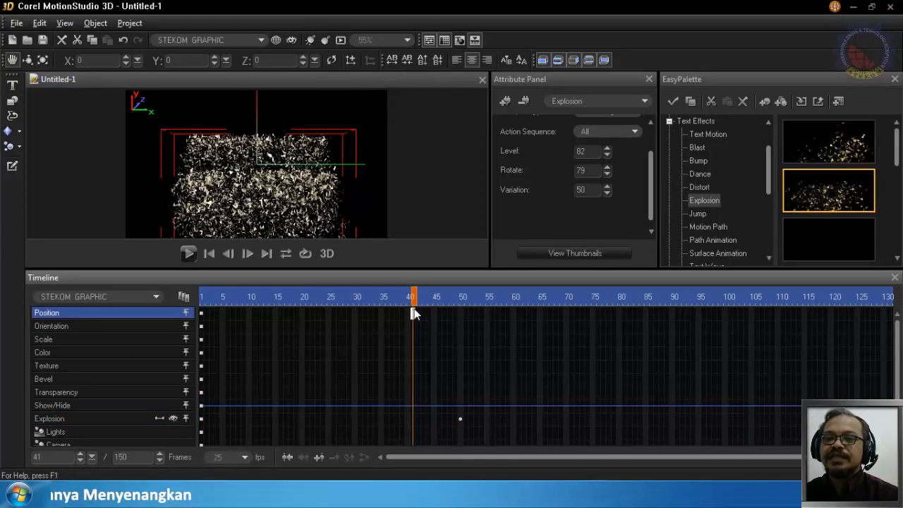
left_click(438, 314)
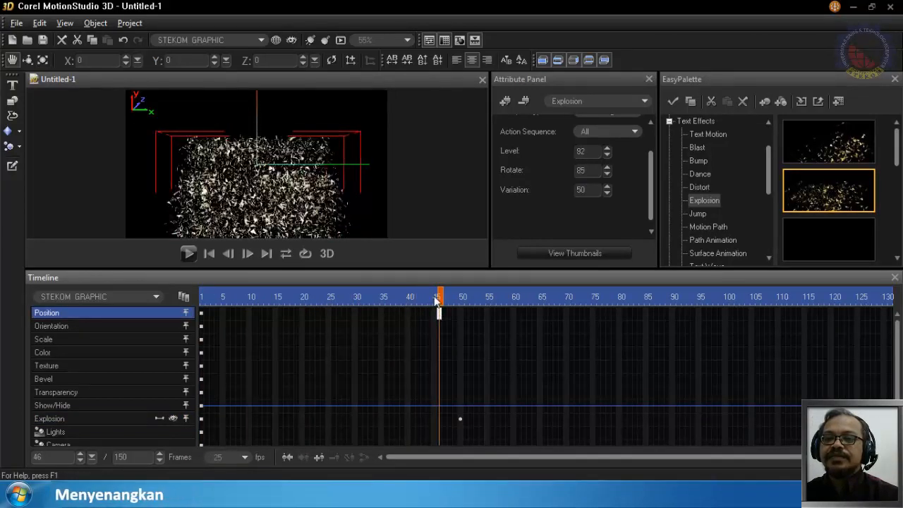
left_click_drag(176, 298, 442, 303)
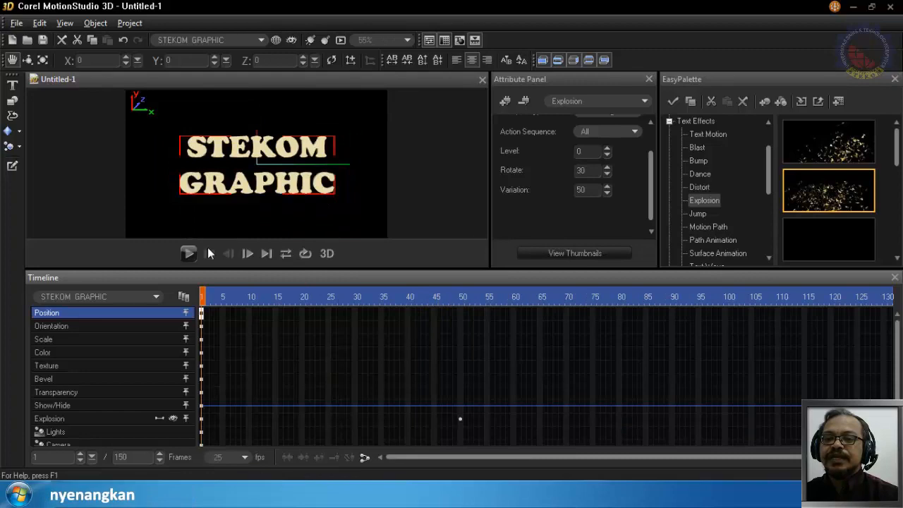
left_click(189, 253)
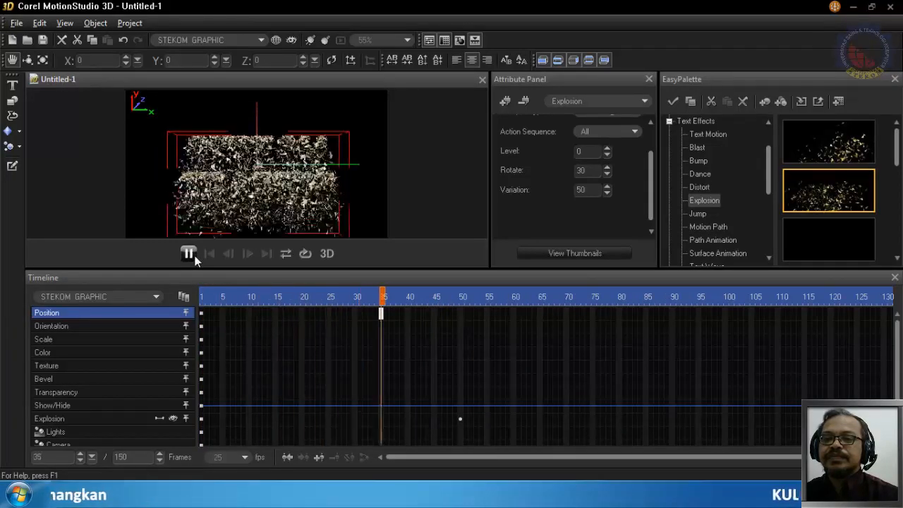
left_click(188, 253)
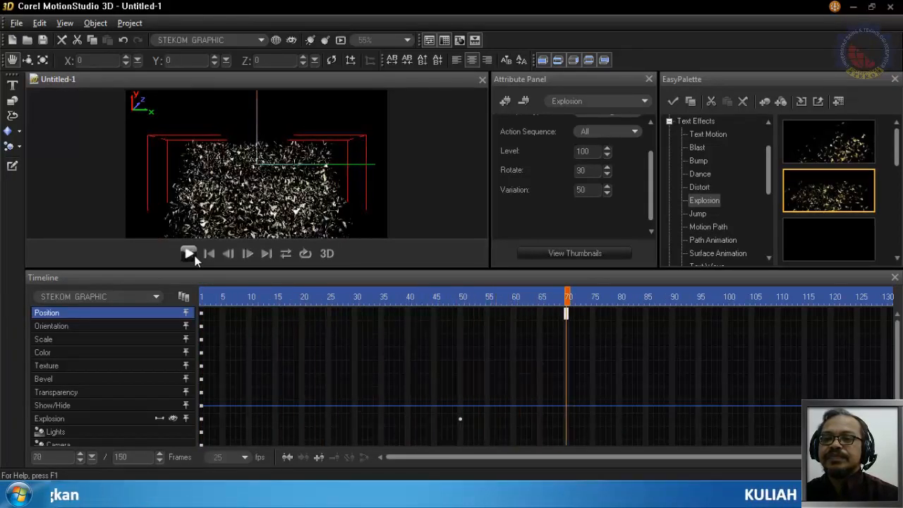
- Set the Explosion effect's Variation to 0 at frame 50 and play the animation from frame 1
left_click_drag(572, 299, 461, 314)
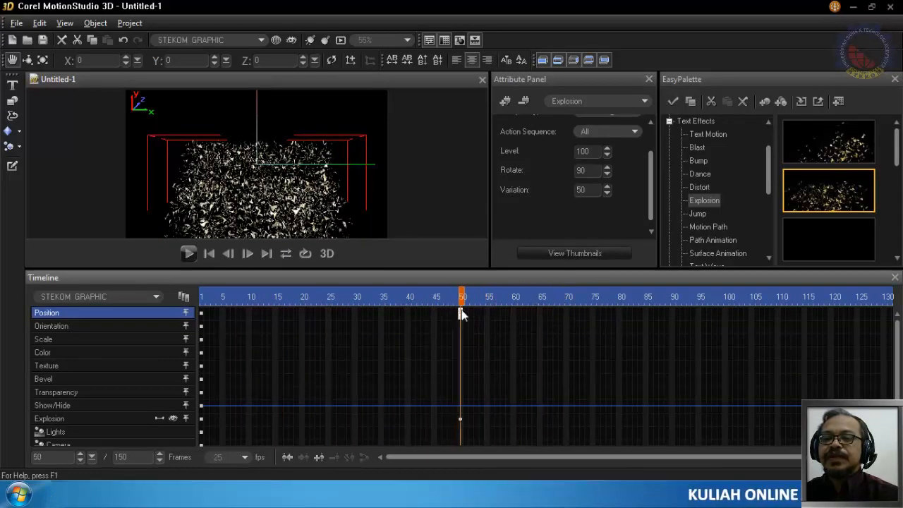
left_click_drag(588, 192, 567, 194)
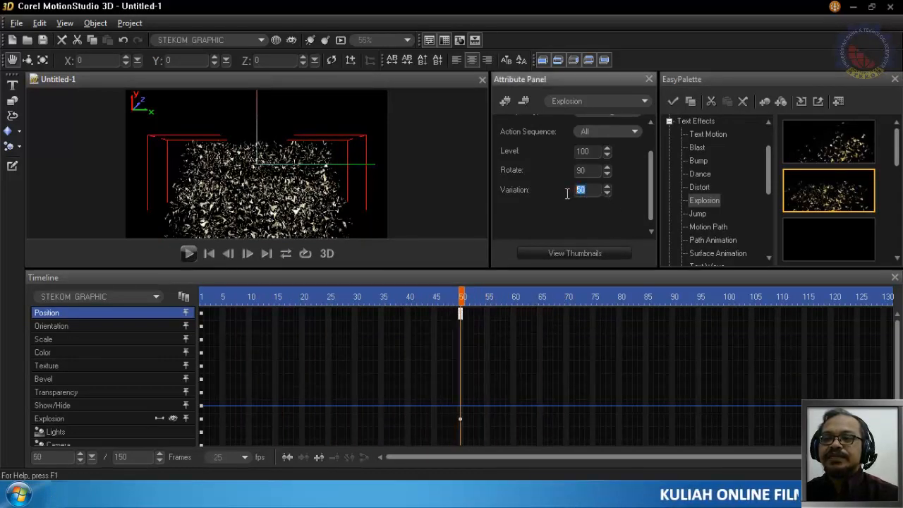
type("0")
key("Return")
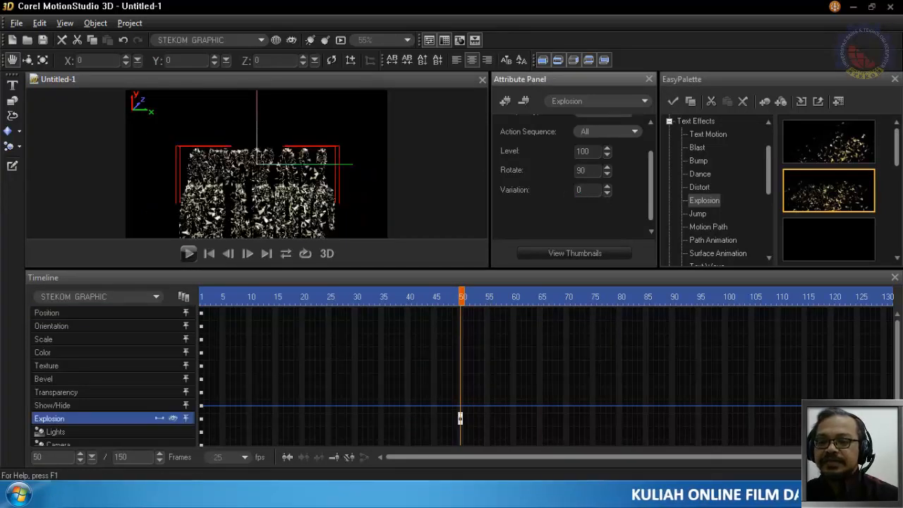
left_click(204, 297)
left_click(187, 254)
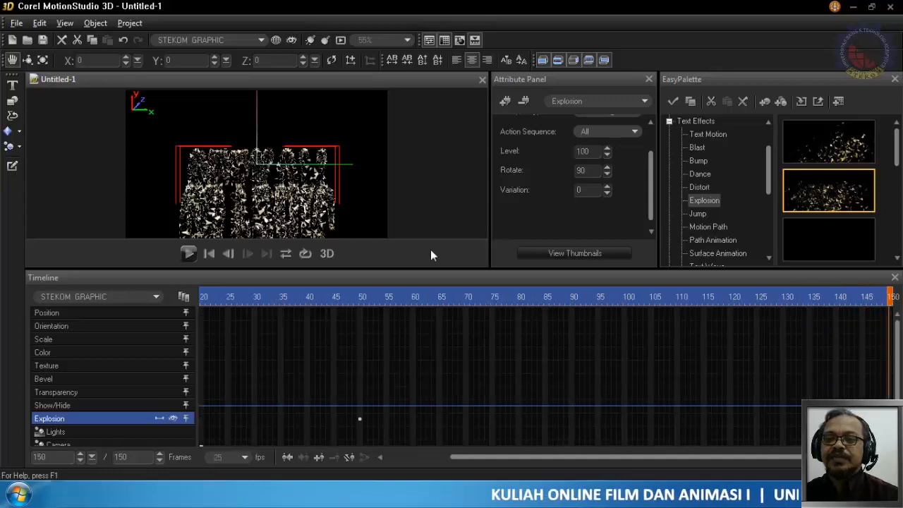
- Try to set the Explosion effect's Level to 200 at frame 50
left_click(360, 296)
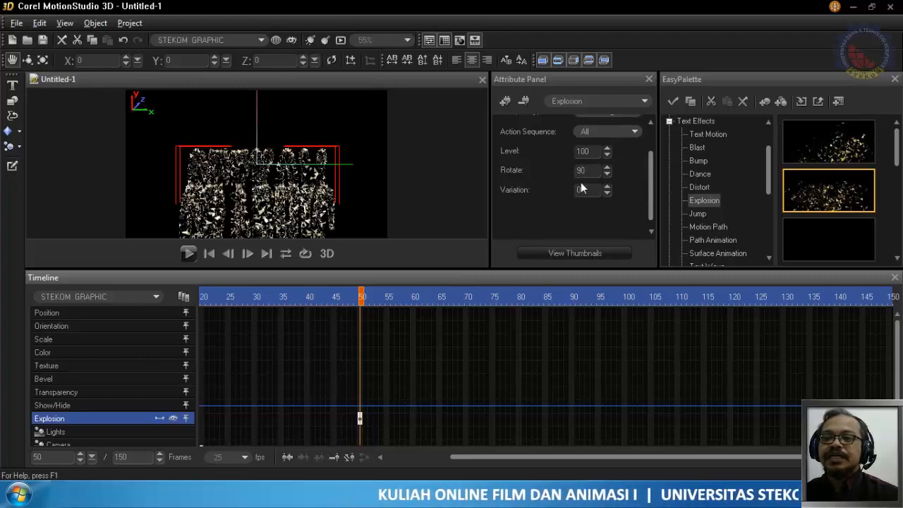
left_click_drag(591, 151, 570, 158)
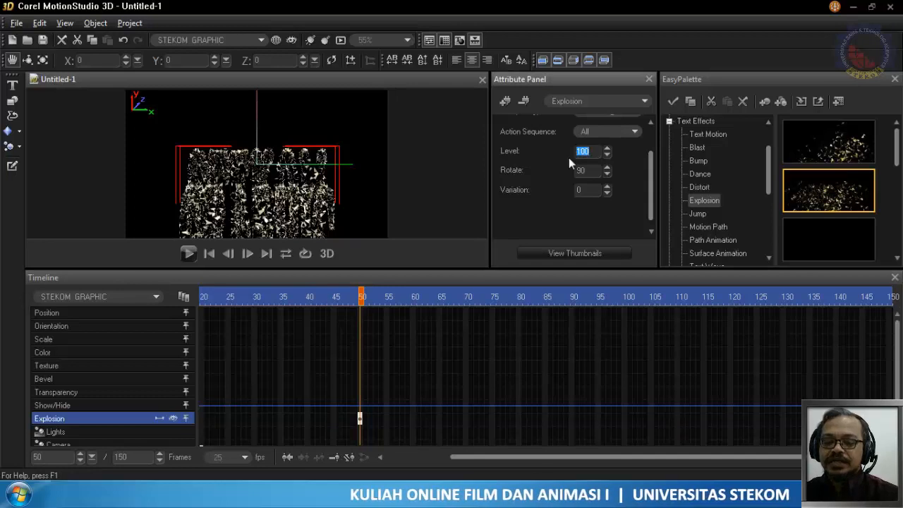
type("200")
key("Return")
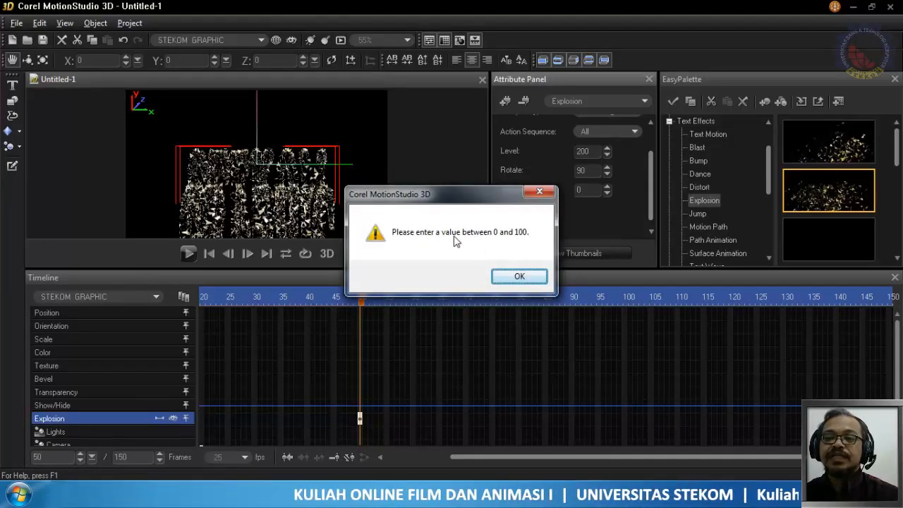
left_click(518, 276)
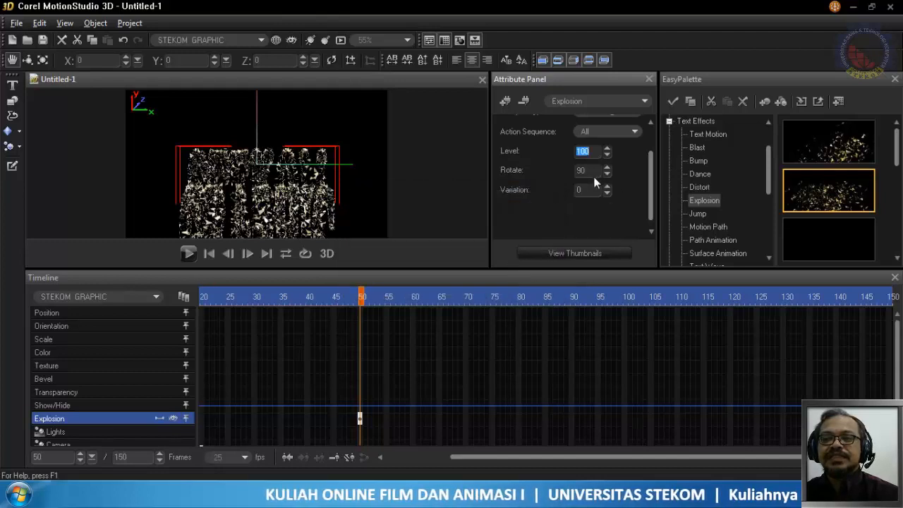
- Set the Explosion effect's Rotate value to 0 at frame 50 and play the animation from frame 1
left_click_drag(592, 172, 580, 171)
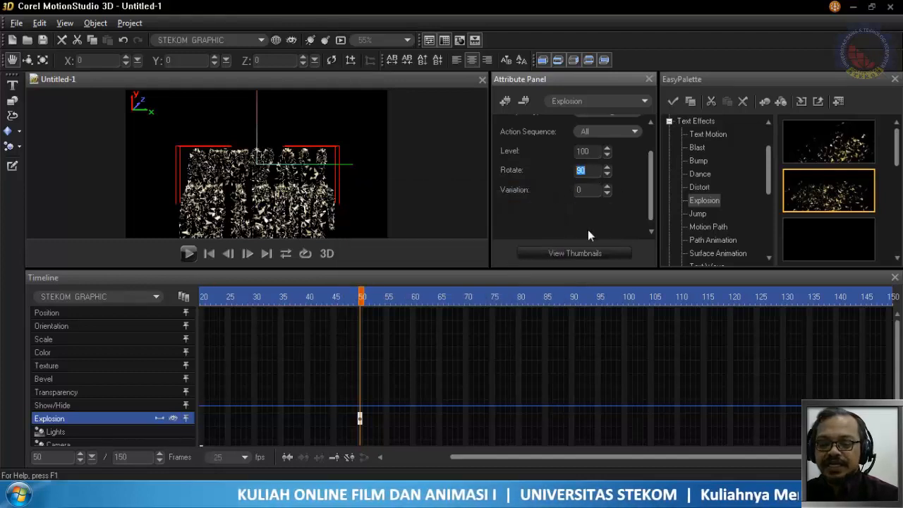
type("0")
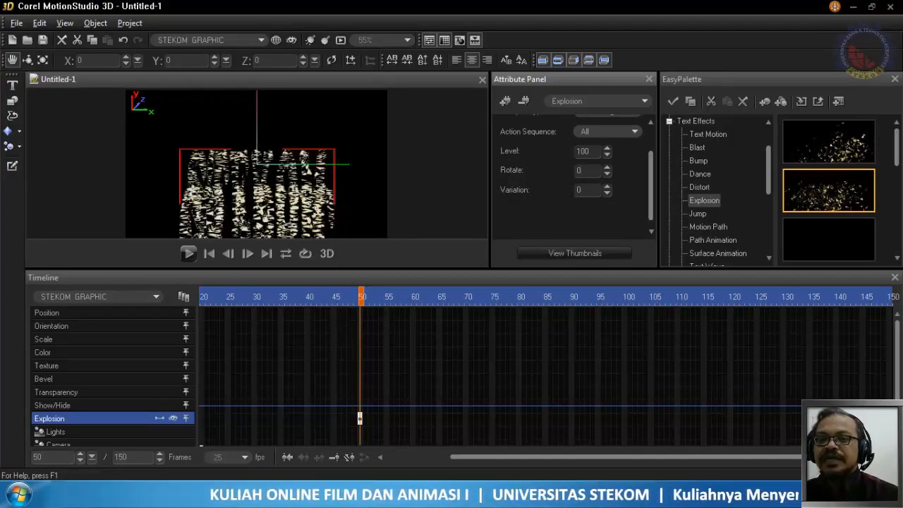
left_click(219, 297)
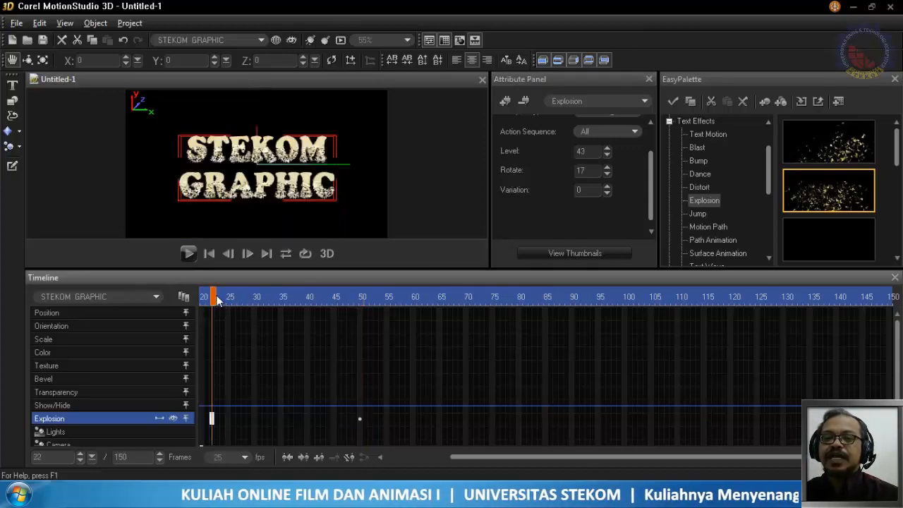
mouse_move(225, 299)
left_mouse_down()
mouse_move(350, 313)
mouse_move(379, 299)
mouse_move(352, 302)
mouse_move(360, 306)
mouse_move(181, 297)
mouse_move(97, 317)
left_mouse_up()
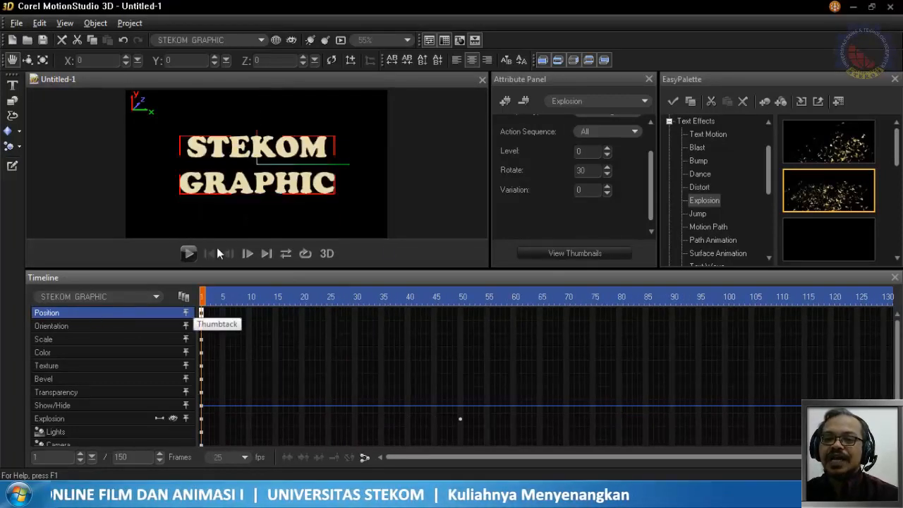
left_click(190, 252)
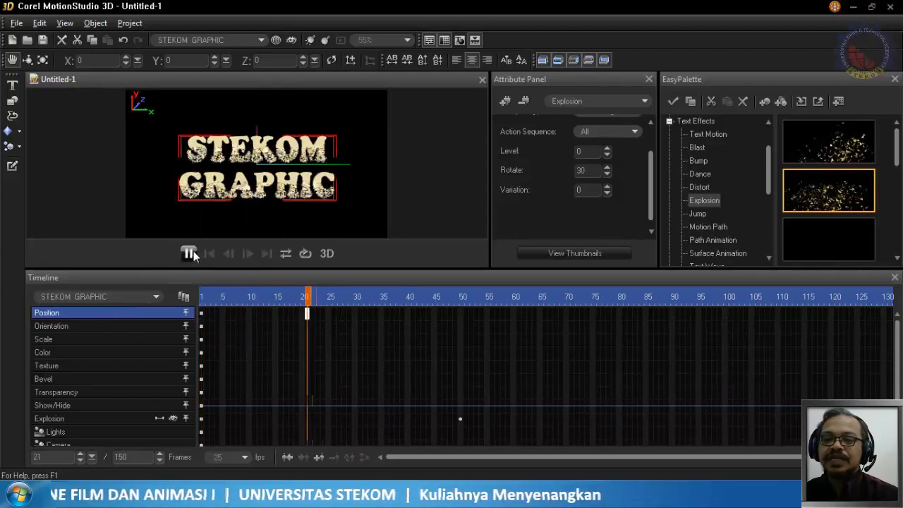
left_click(190, 253)
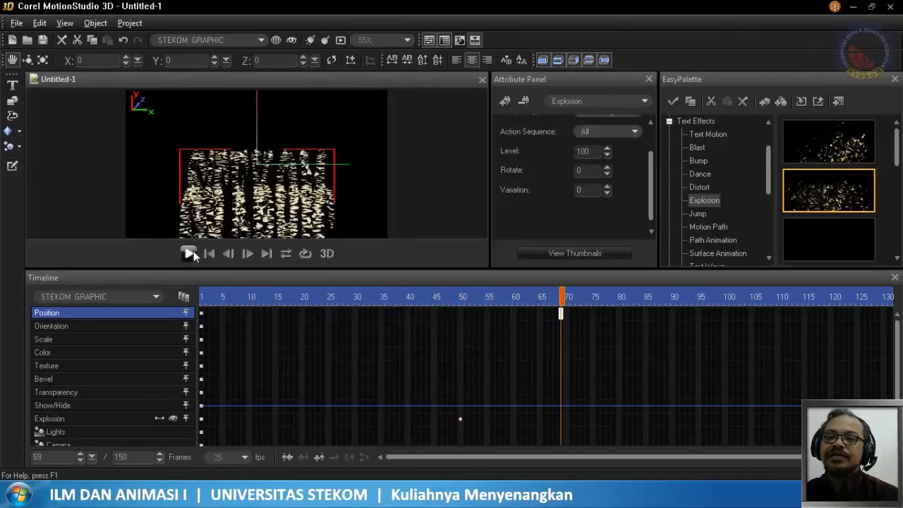
- Set the STEKOM GRAPHIC text's Y position to 100 at frame 50
left_click(462, 299)
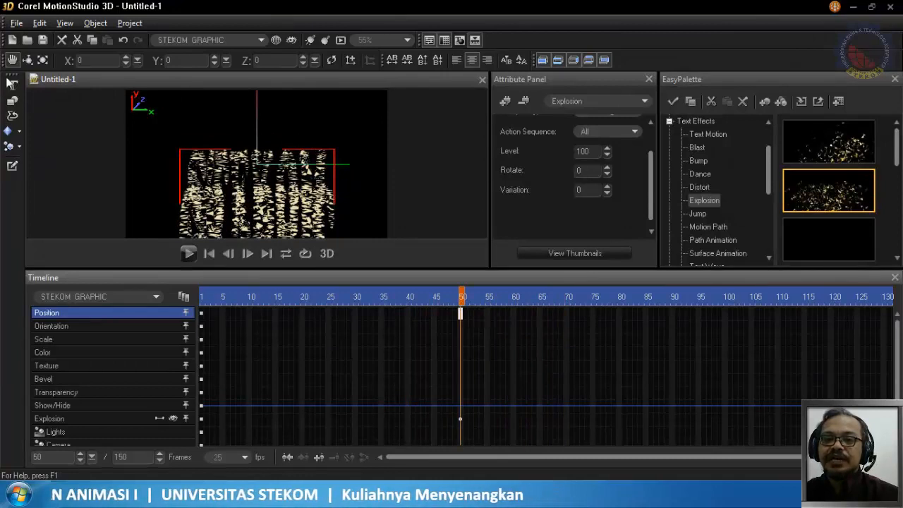
left_click(12, 62)
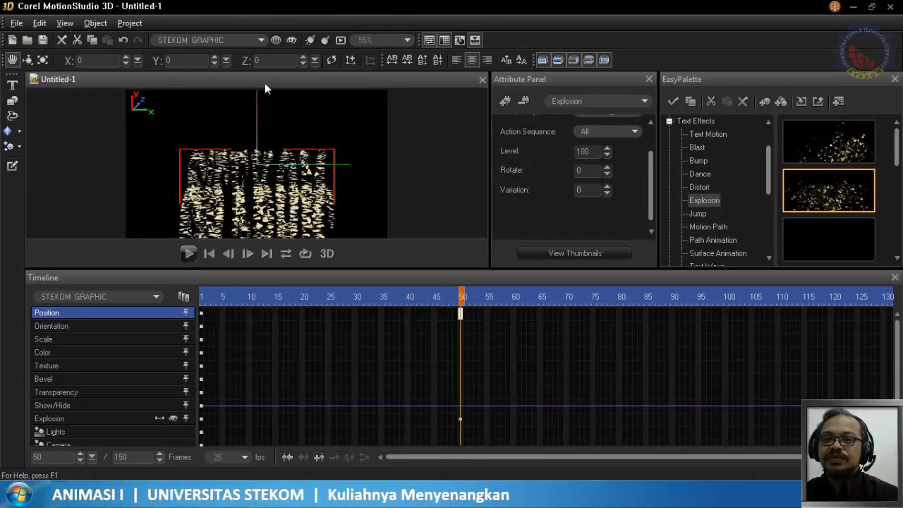
left_click(177, 62)
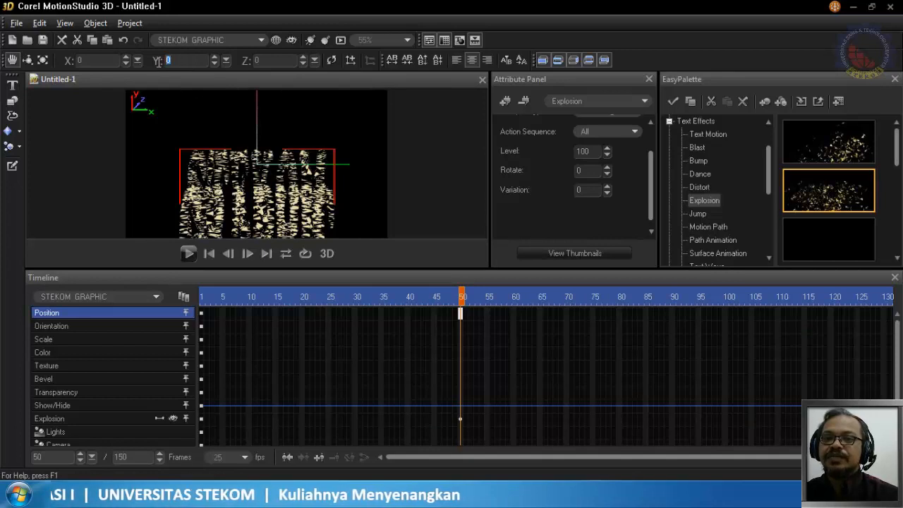
type("100")
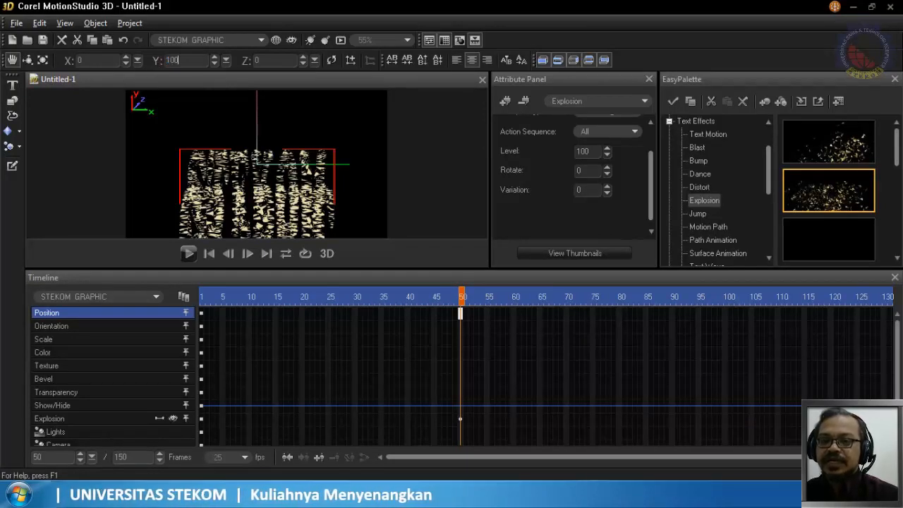
key("Return")
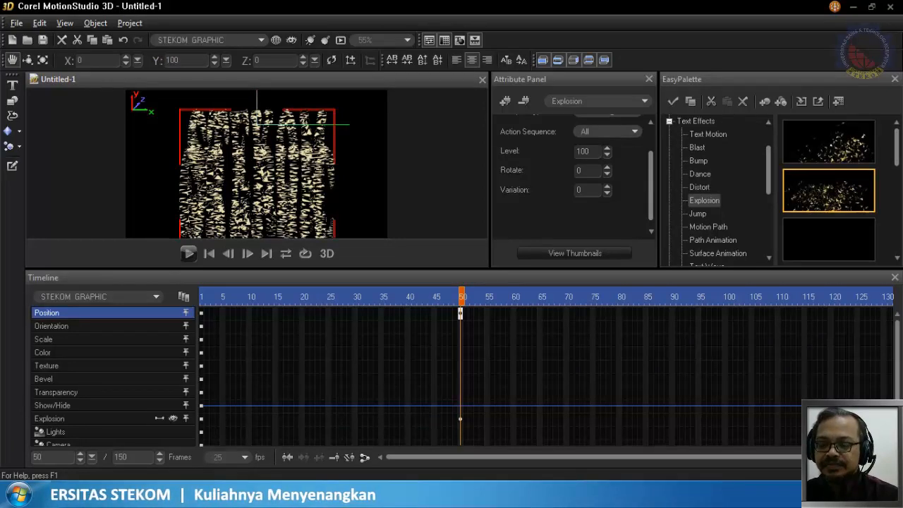
- Lower the text's Y position progressively to -250 at frame 50 and play the animation from frame 1
key("Return")
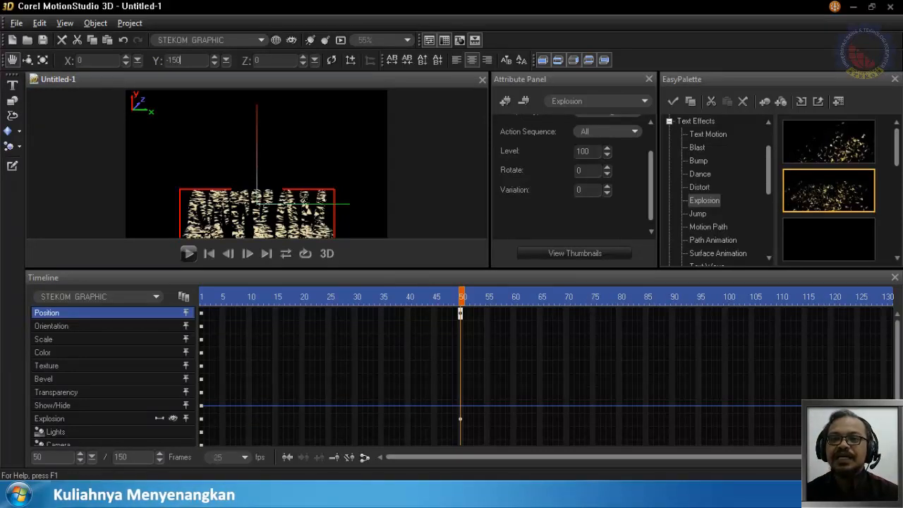
left_click_drag(304, 205, 305, 223)
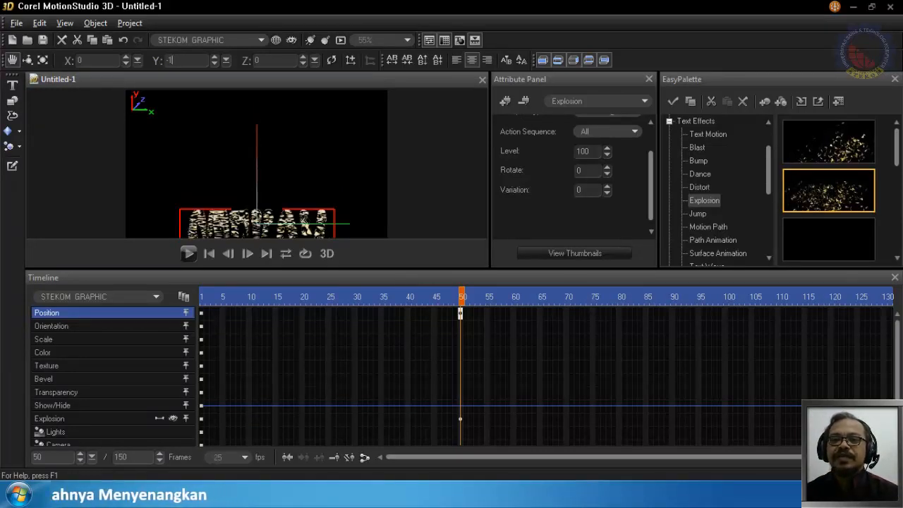
key("Return")
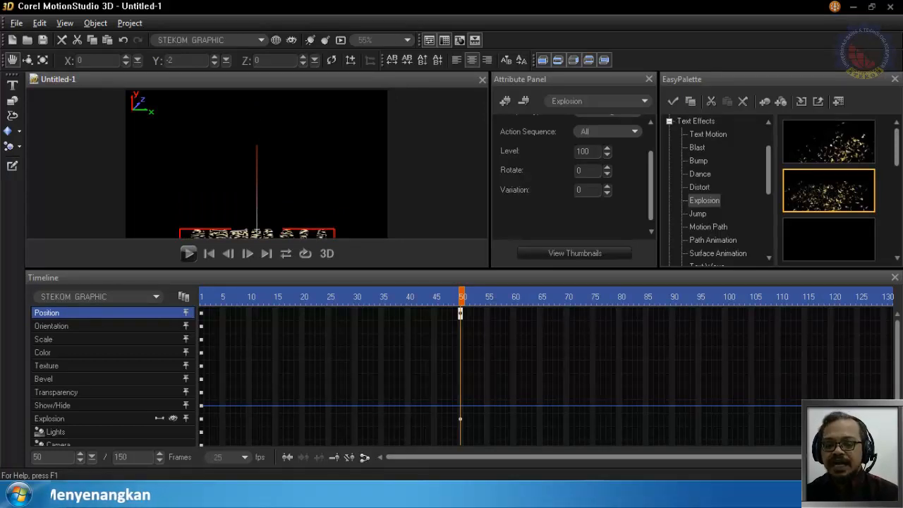
key("Return")
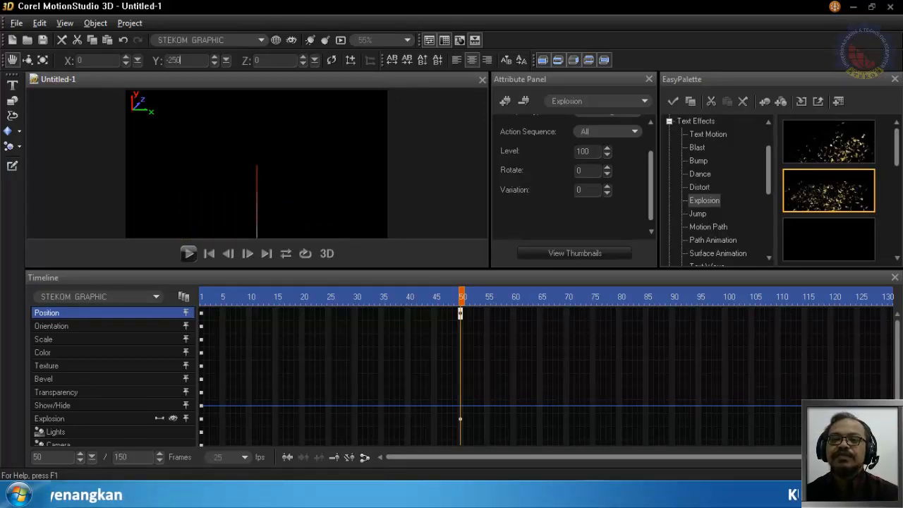
left_click(204, 297)
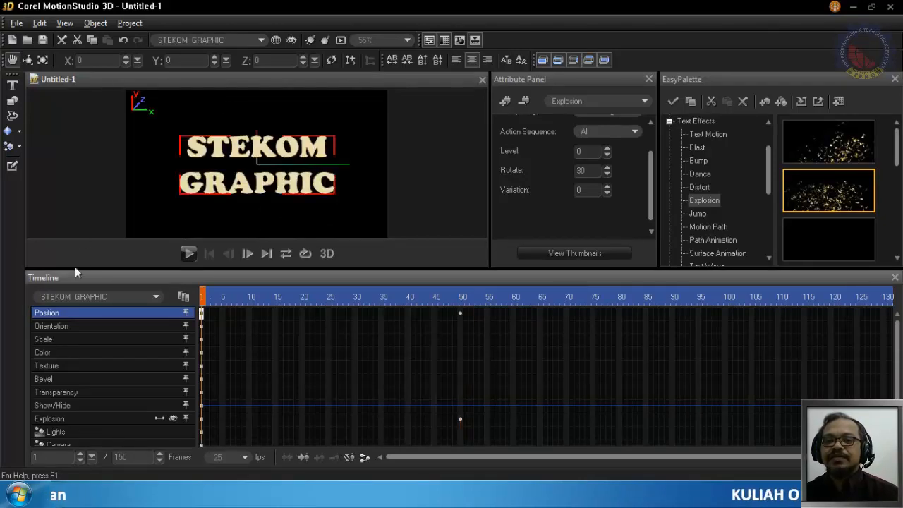
left_click(188, 253)
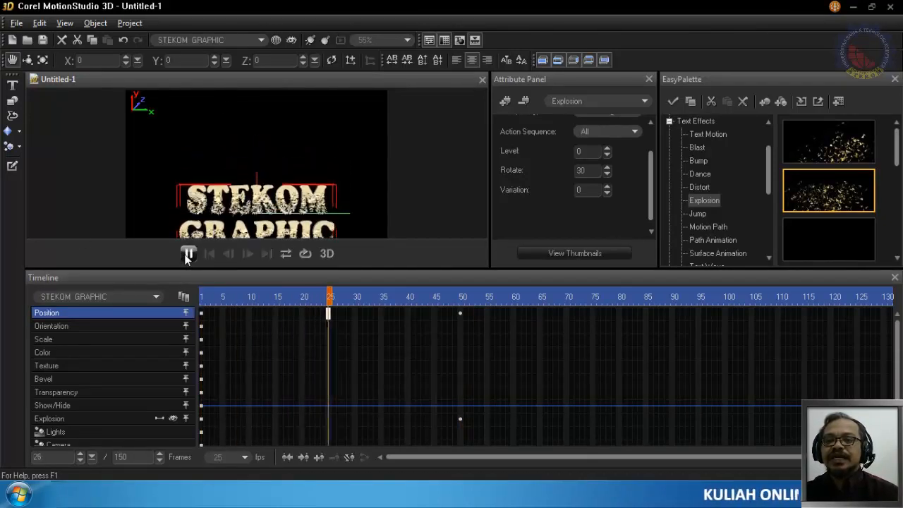
left_click(187, 253)
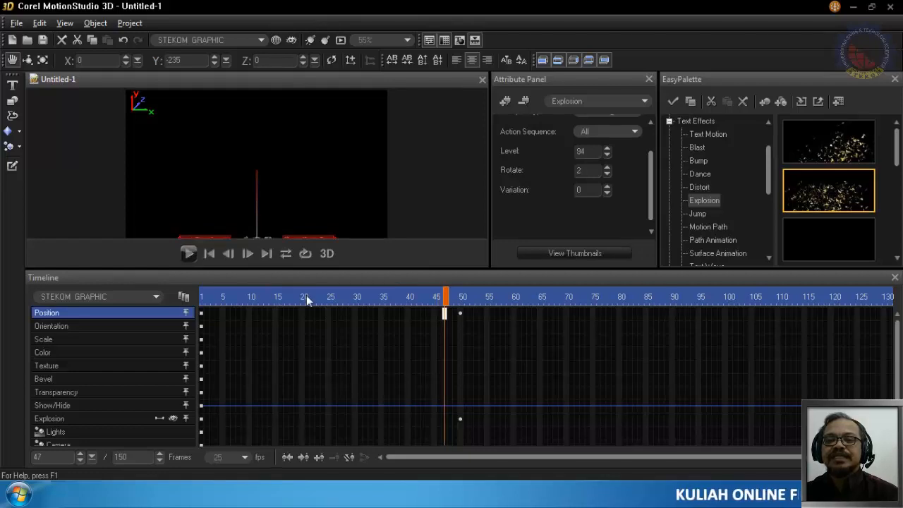
- Move the Position keyframe from frame 50 to frame 35 and set its Y position to 0
left_click(457, 315)
mouse_move(458, 316)
left_mouse_down()
mouse_move(337, 320)
mouse_move(380, 315)
left_mouse_up()
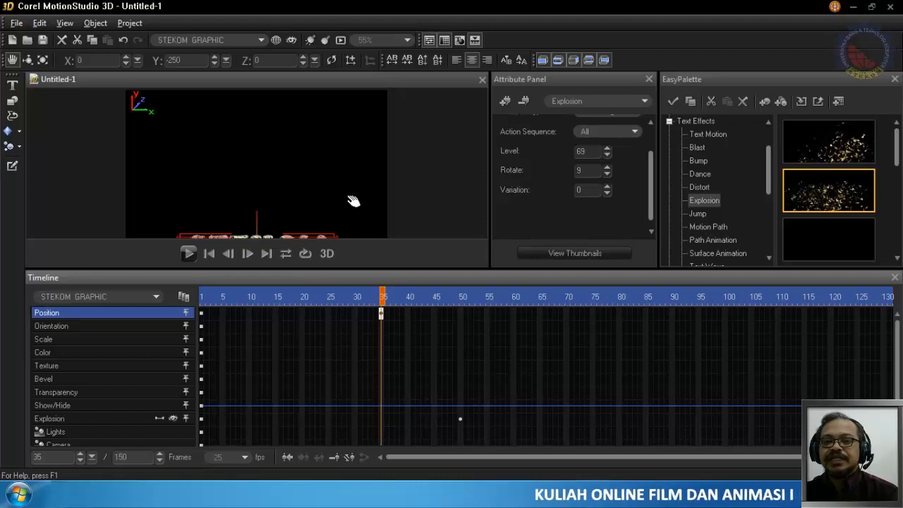
left_click(188, 61)
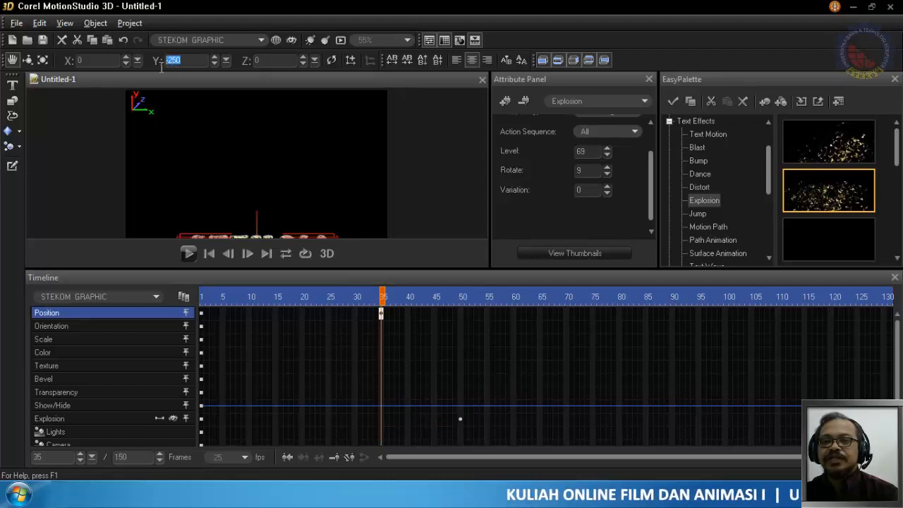
type("0")
key("Return")
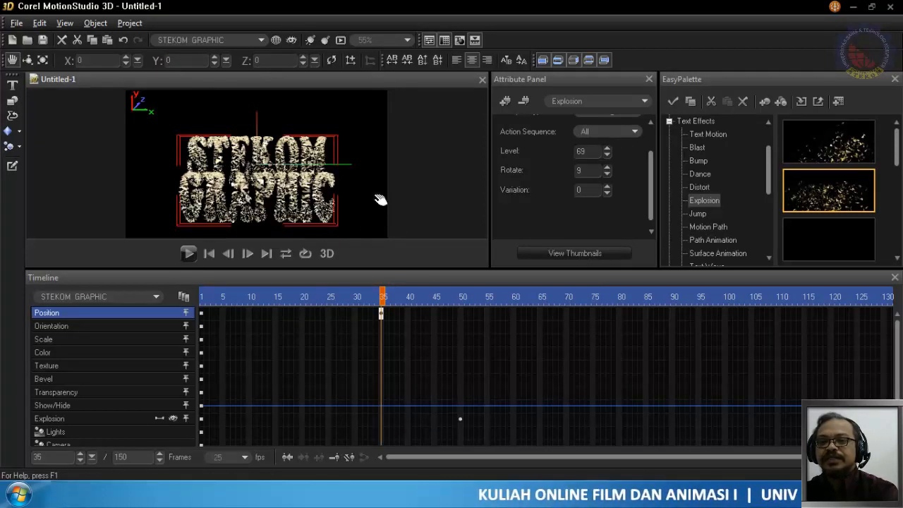
- Set the text's Y position to -250 at frame 50 and play the animation from frame 1
left_click_drag(388, 295, 462, 315)
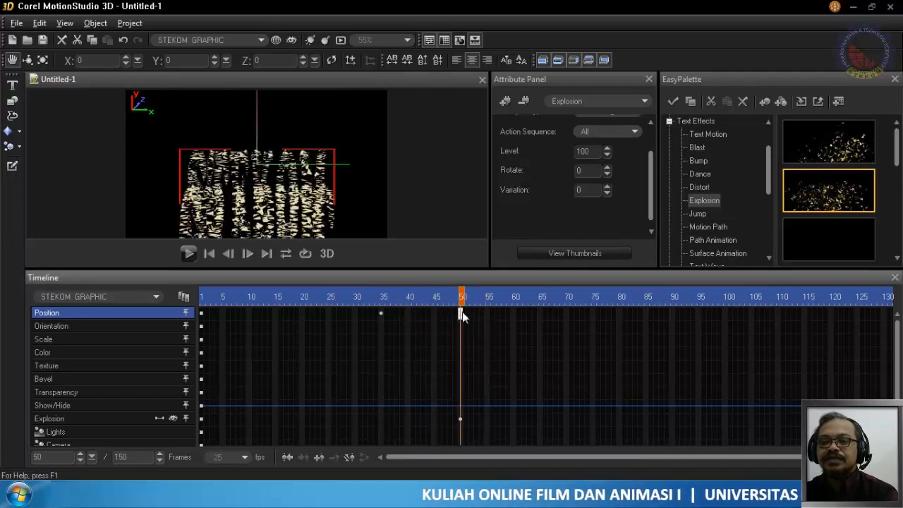
left_click(176, 61)
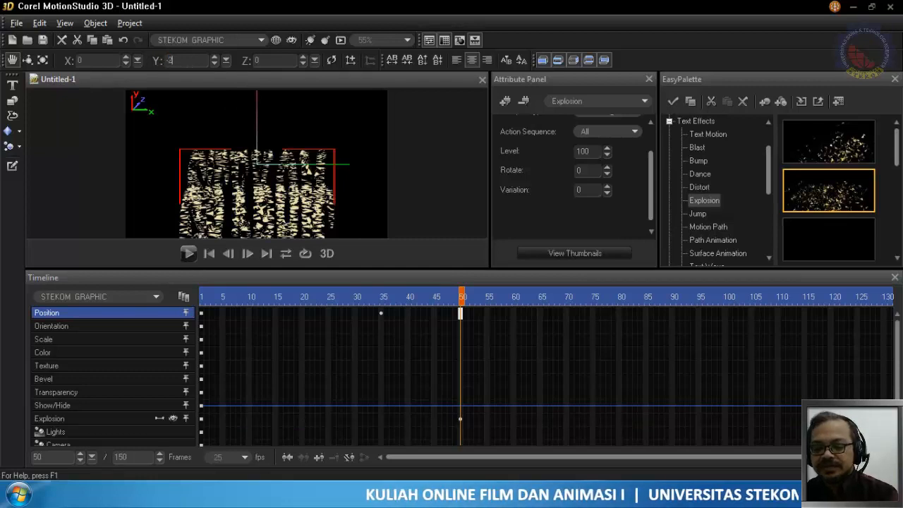
key("Return")
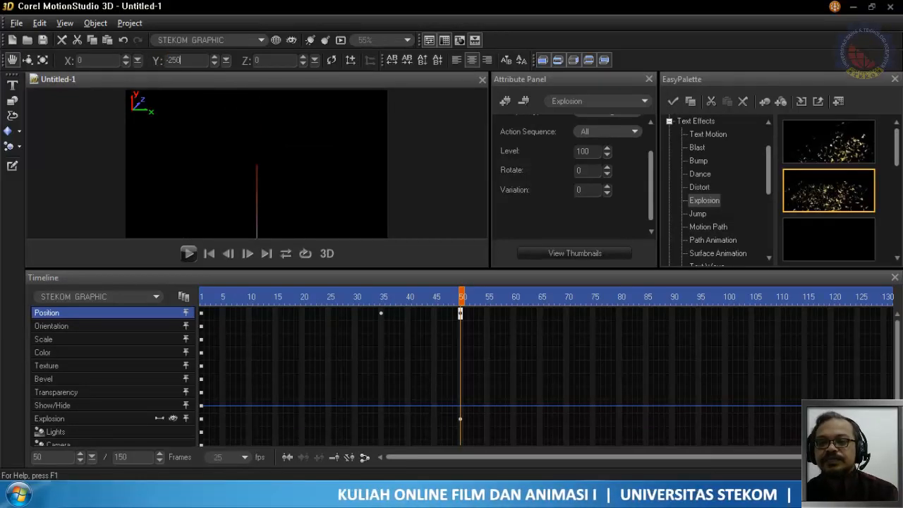
left_click(205, 298)
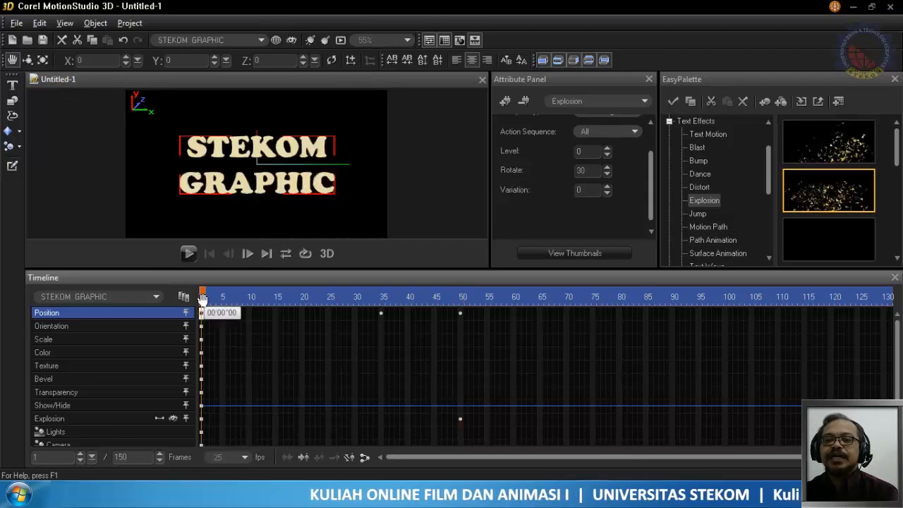
left_click(187, 254)
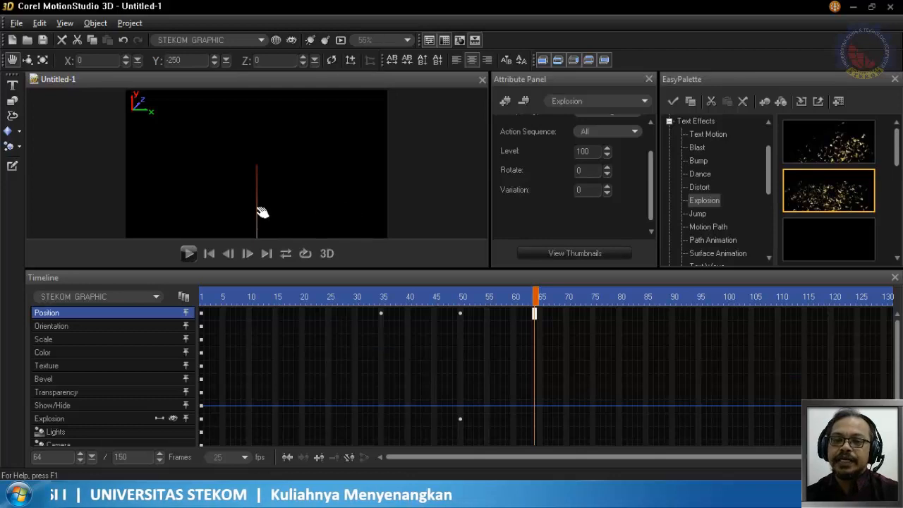
- Delete the STEKOM GRAPHIC text from the scene and return the timeline to frame 1
left_click(62, 40)
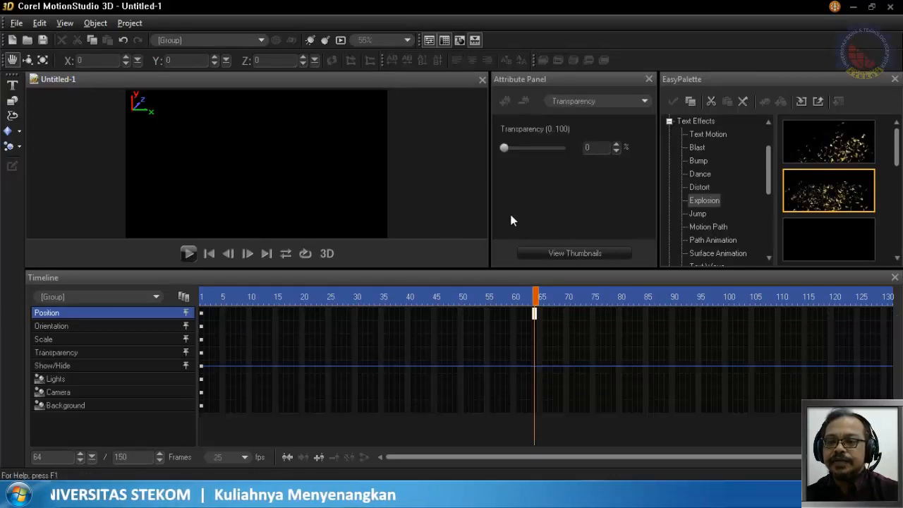
left_click_drag(534, 296, 173, 297)
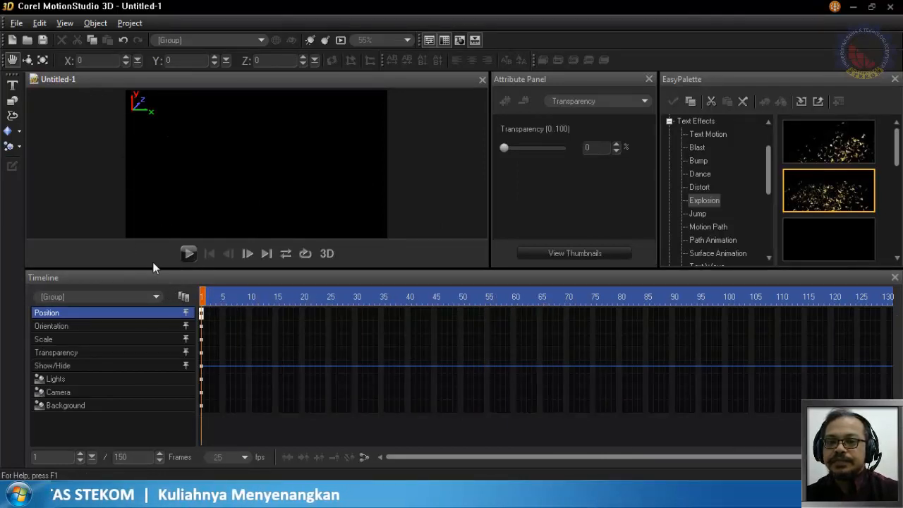
left_click(109, 296)
left_click(110, 296)
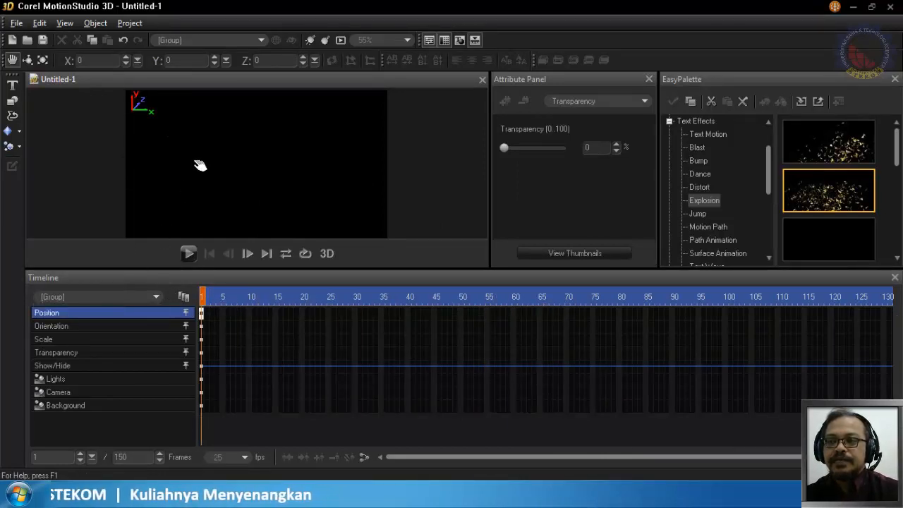
- Create a frame-shaped graphic object by drawing a large rectangle with a smaller concentric rectangle inside it in the Path Editor
left_click(12, 102)
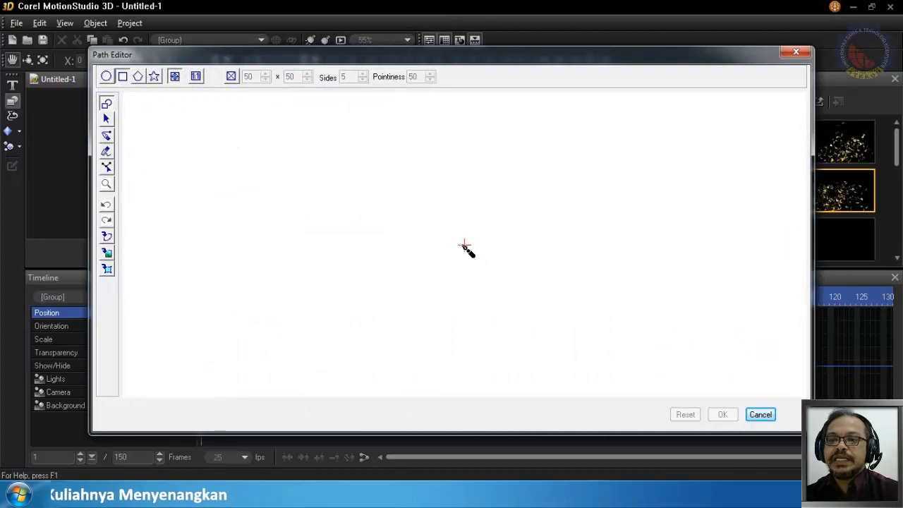
mouse_move(465, 245)
left_mouse_down()
mouse_move(529, 301)
mouse_move(622, 353)
left_mouse_up()
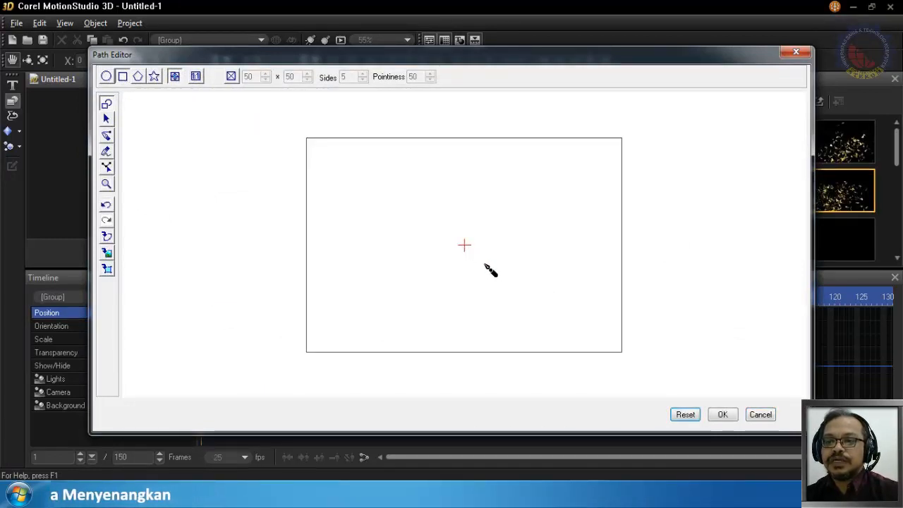
left_click_drag(548, 300, 581, 320)
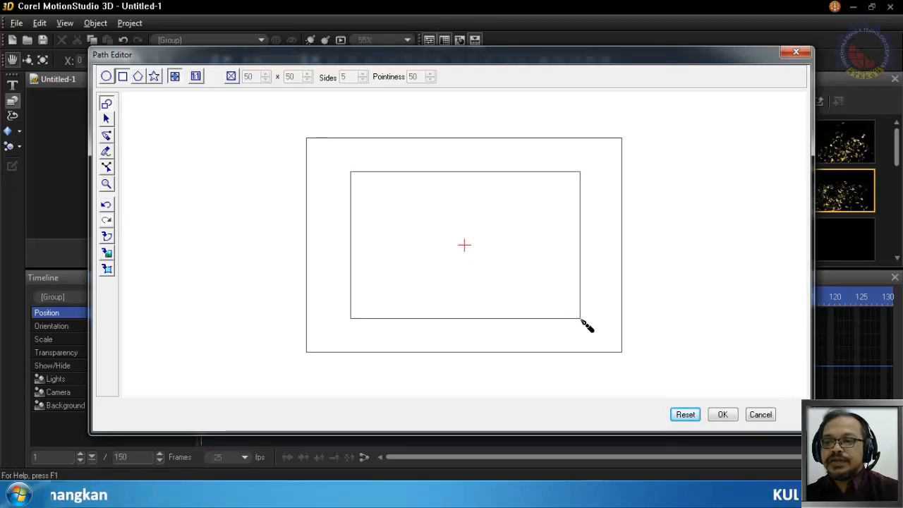
left_click(723, 415)
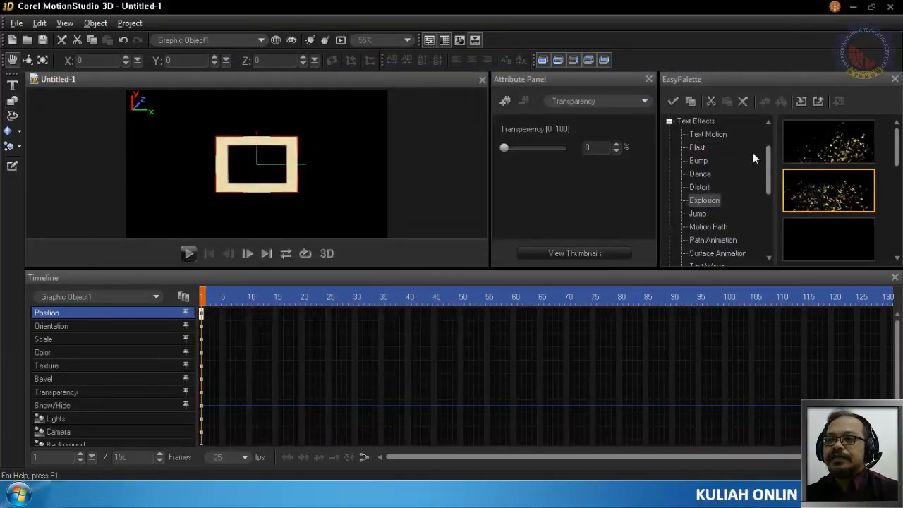
- Apply the General bevel preset with Custom Bevel mode, Extrusion 10 and Weight 30 to the rectangular frame object
left_click(669, 121)
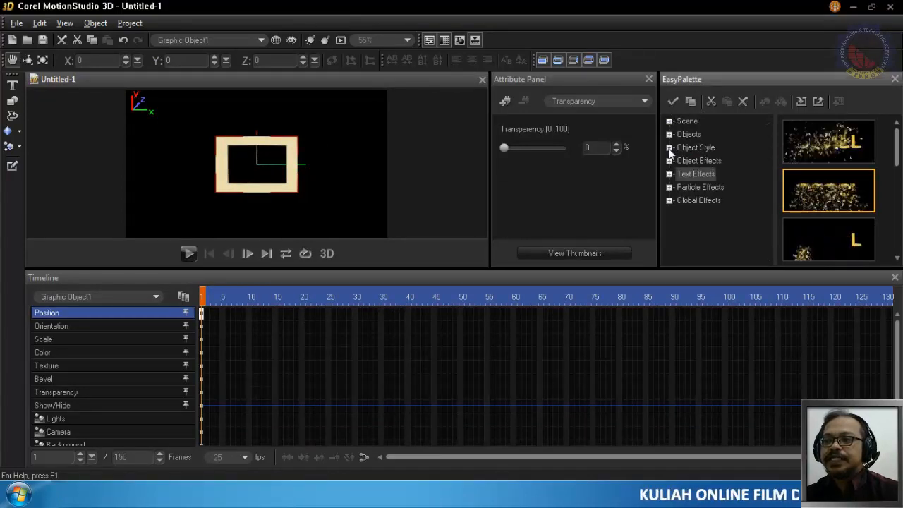
left_click(670, 147)
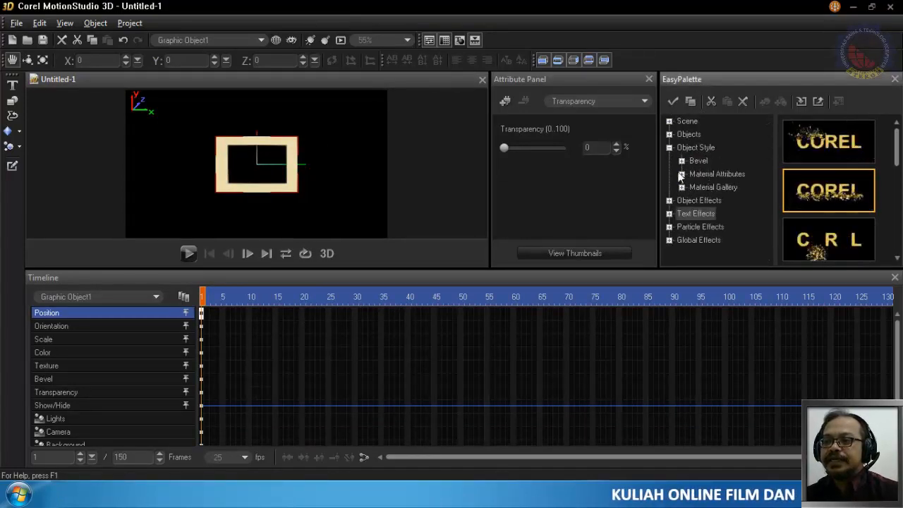
left_click(681, 159)
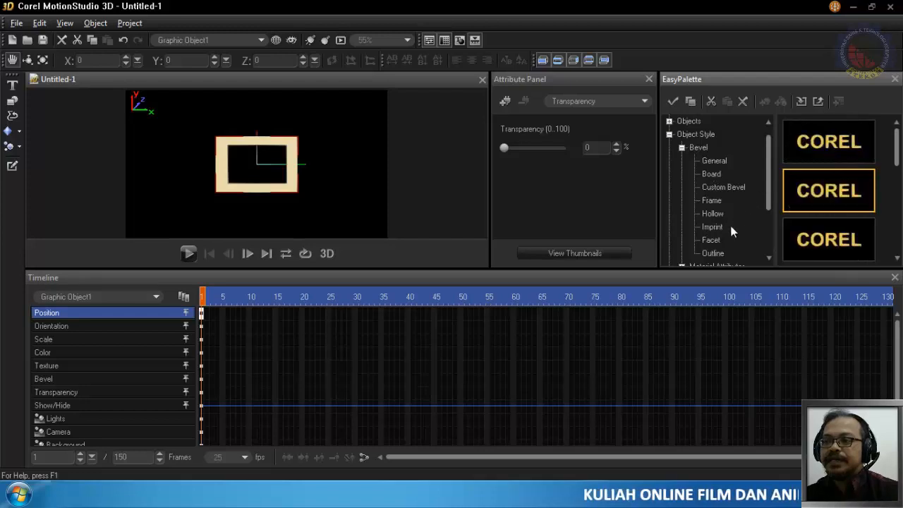
left_click(715, 161)
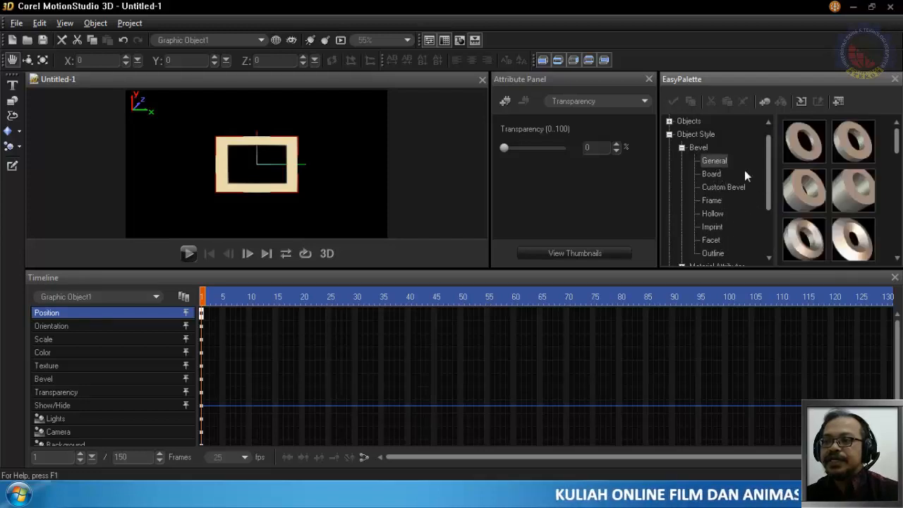
left_click_drag(892, 138, 282, 190)
left_click(854, 205)
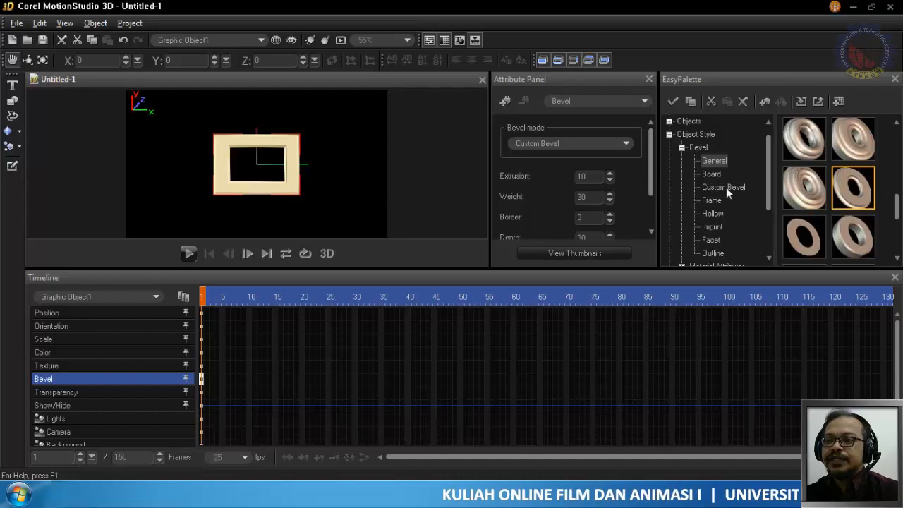
- Apply the fourth Wood preset from the Material Gallery to the frame and scale it to about X 184, Y 177, Z 100
left_click(682, 148)
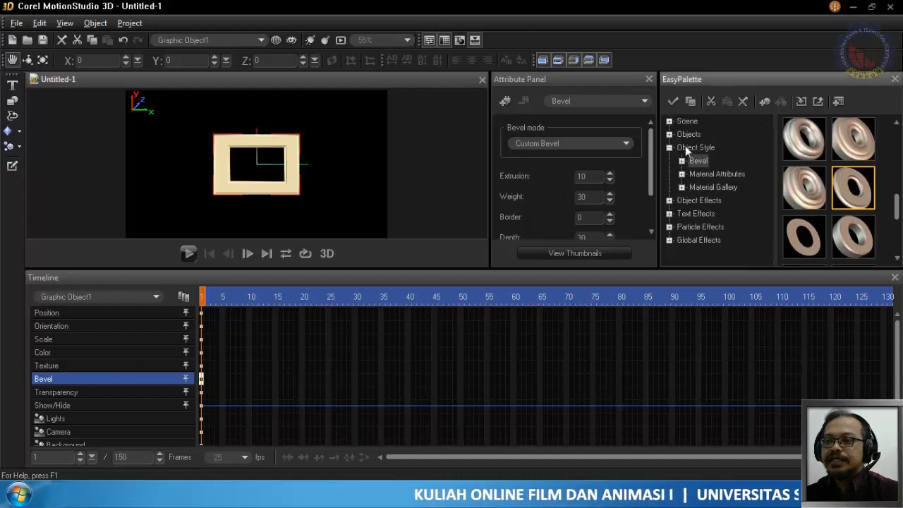
left_click(681, 187)
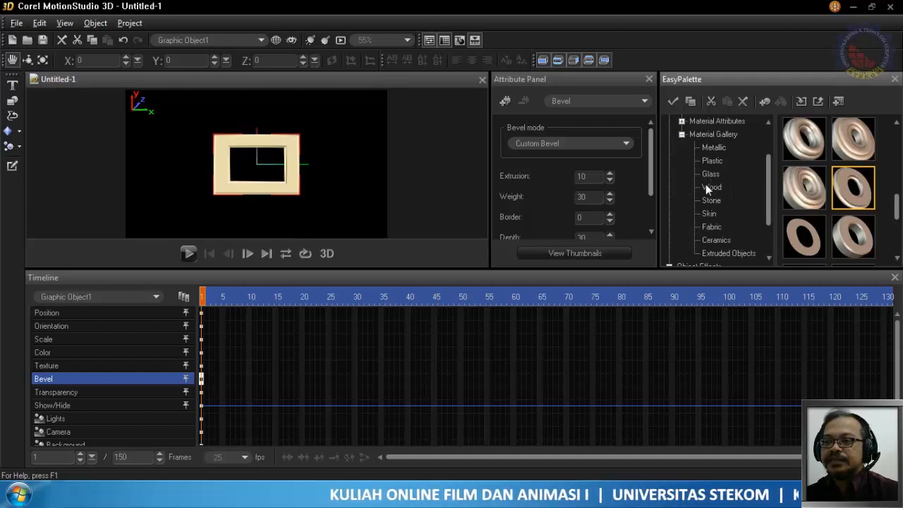
left_click(706, 188)
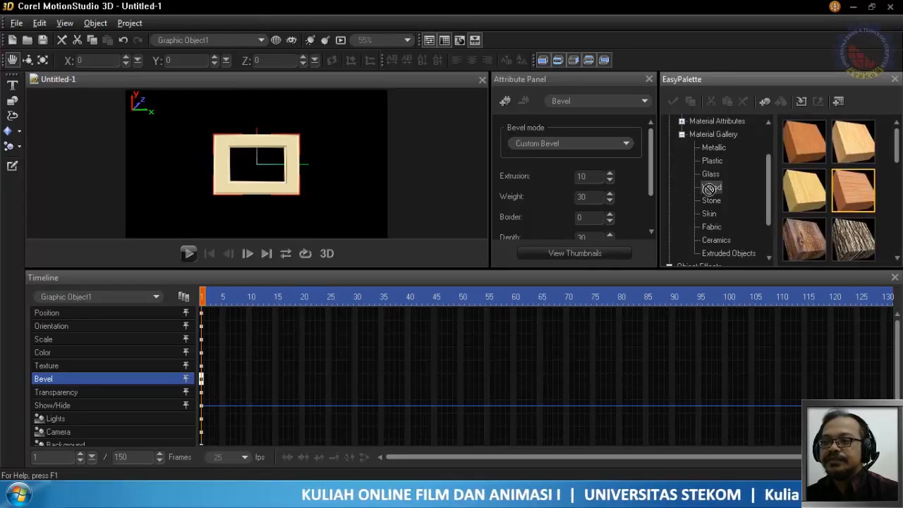
left_click_drag(287, 191, 285, 183)
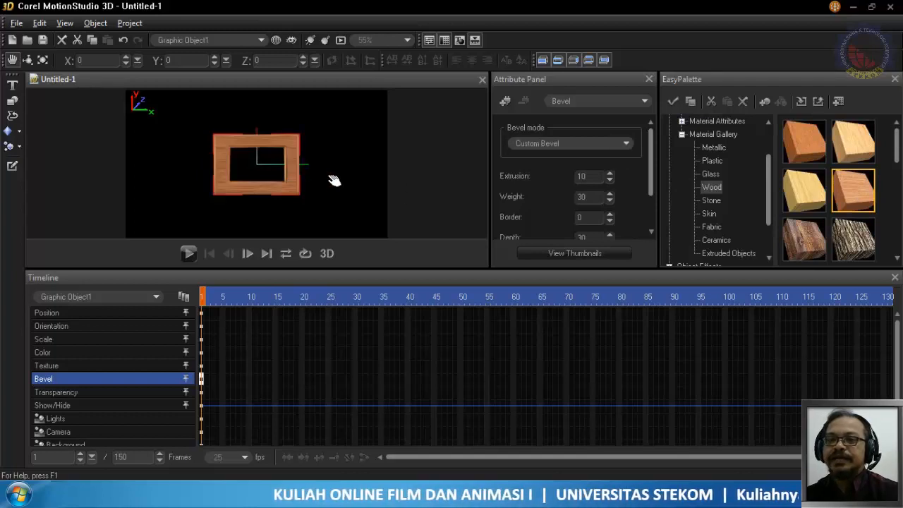
left_click(44, 60)
left_click_drag(313, 211, 482, 357)
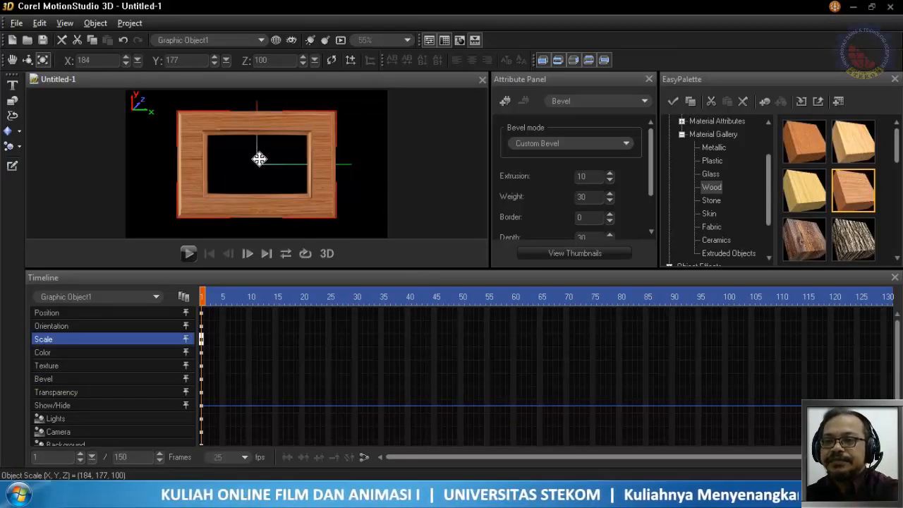
- Apply the second Psychedelic preset from Object Effects to the frame, play the animation and return to frame 1
left_click(682, 134)
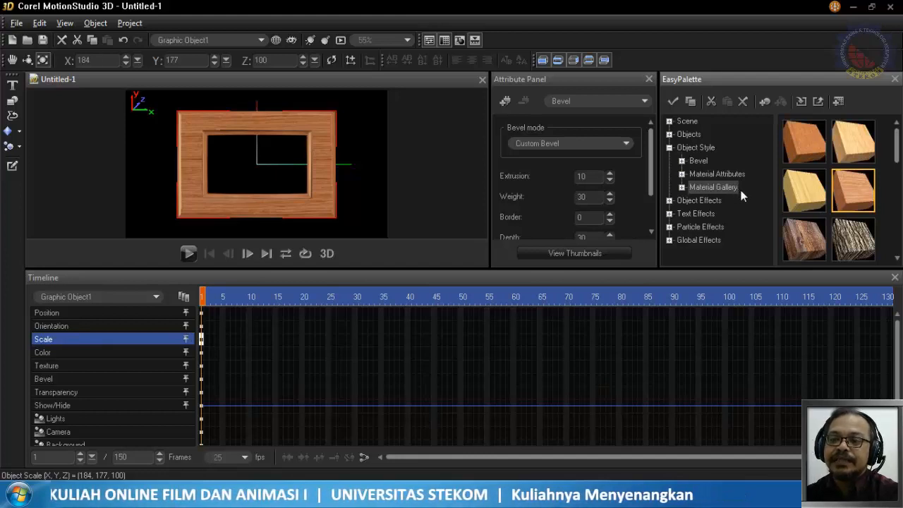
left_click(669, 147)
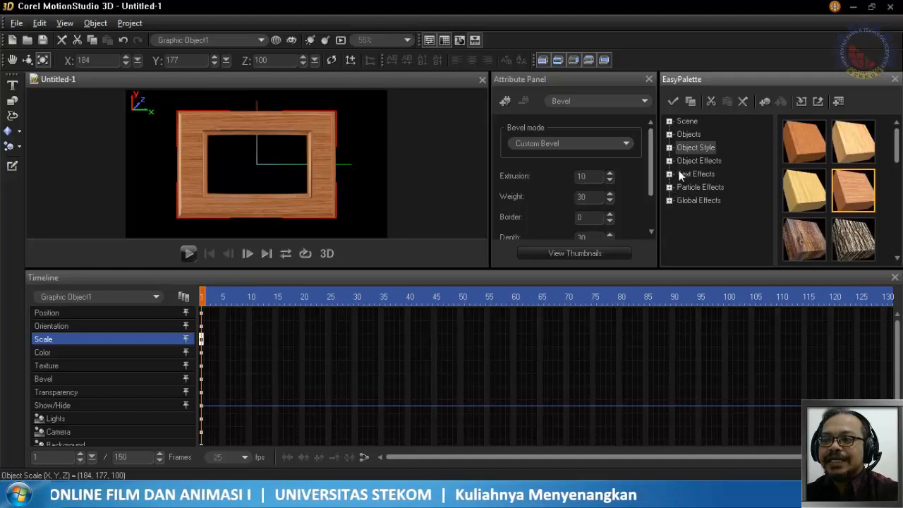
left_click(669, 161)
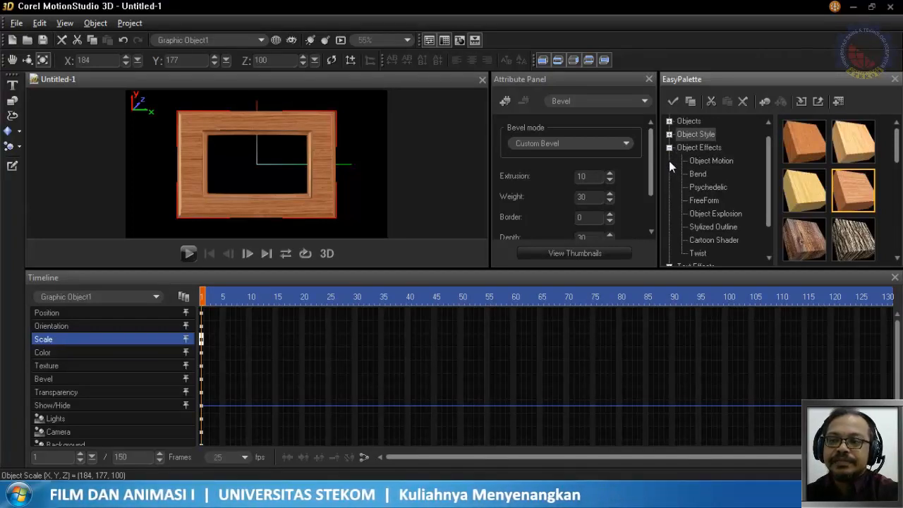
left_click(716, 160)
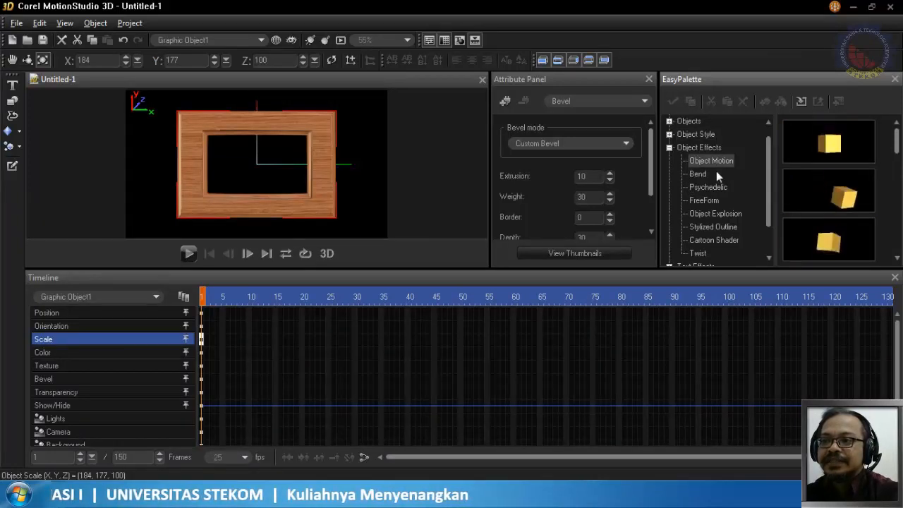
left_click(700, 173)
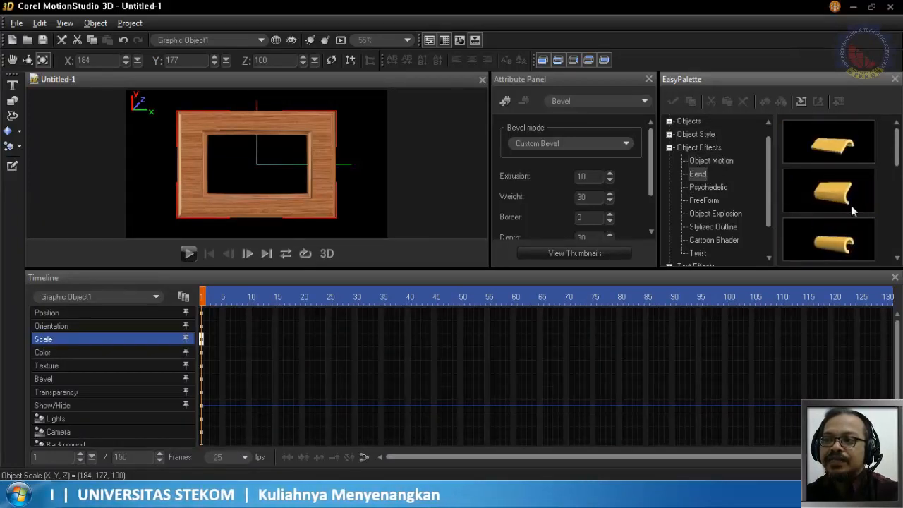
scroll(850, 205, "down", 2)
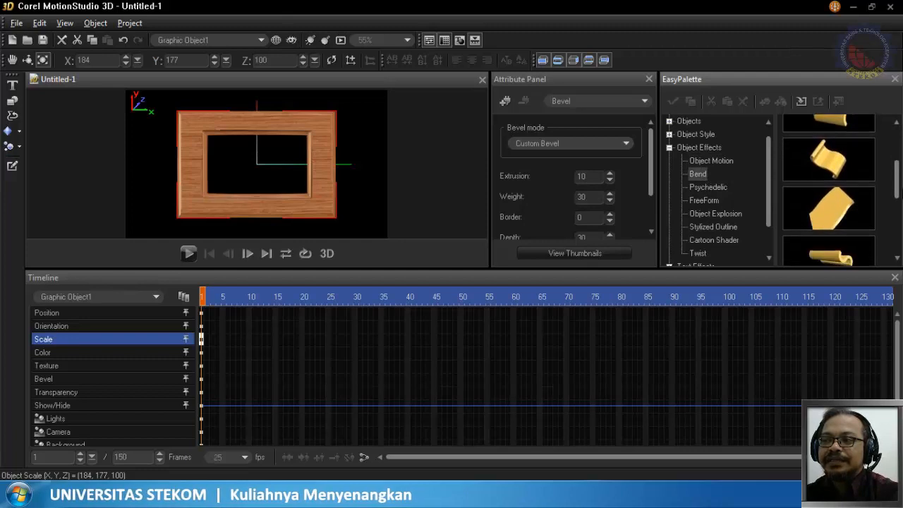
left_click(712, 188)
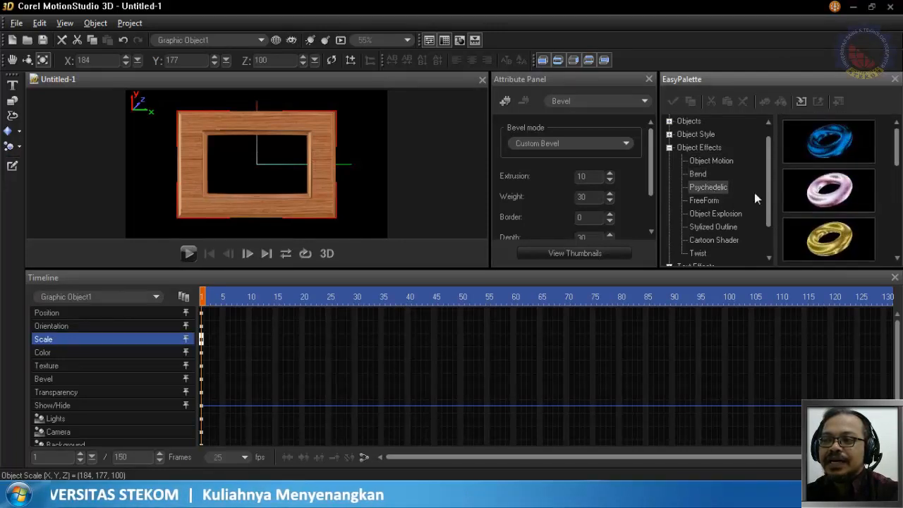
left_click_drag(828, 191, 324, 203)
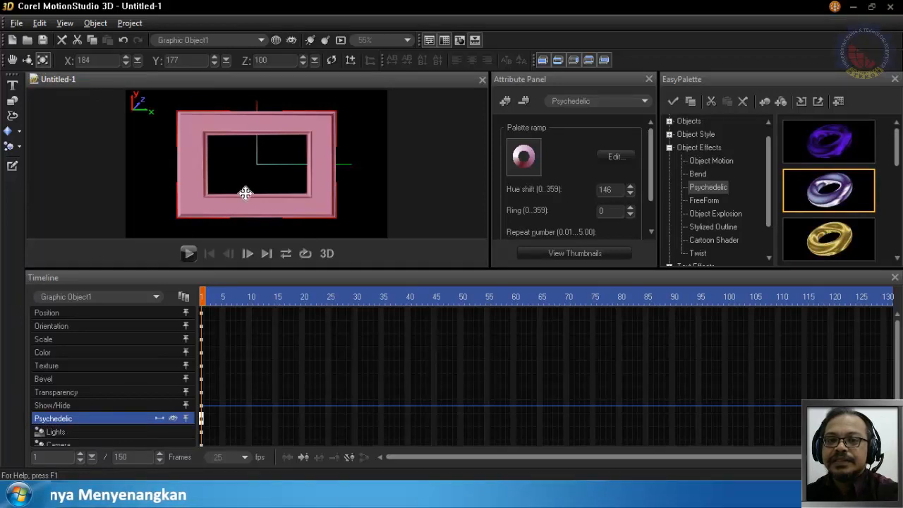
left_click(189, 253)
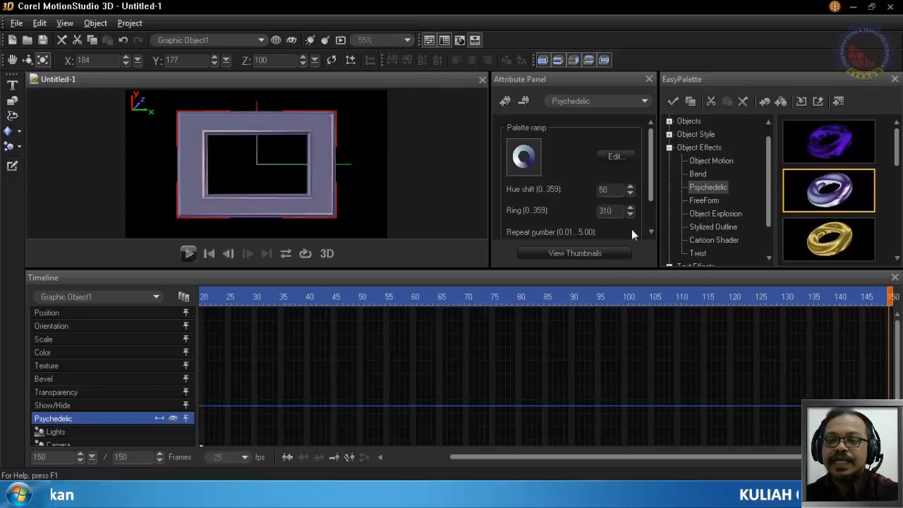
left_click_drag(887, 296, 156, 316)
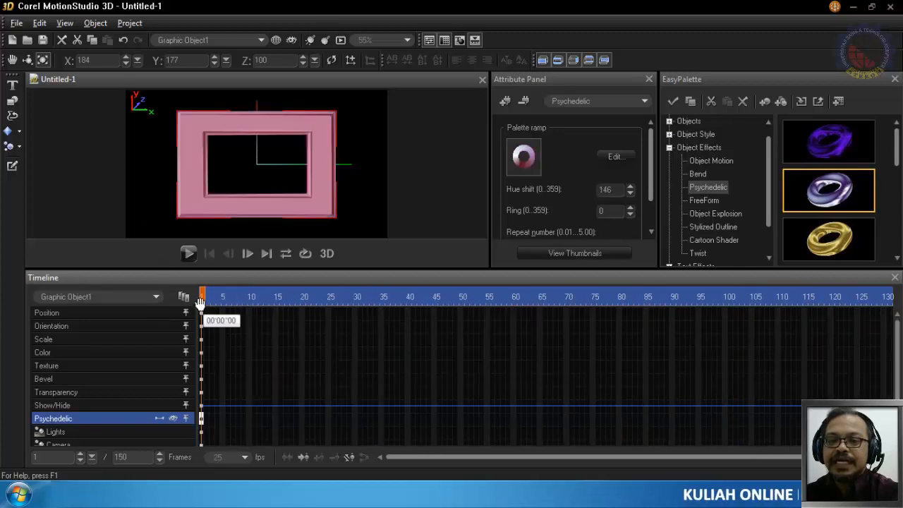
- Rotate the frame object to about X 33, Y 149, Z 0 at frame 50 and play the animation from frame 1
left_click_drag(201, 296, 460, 304)
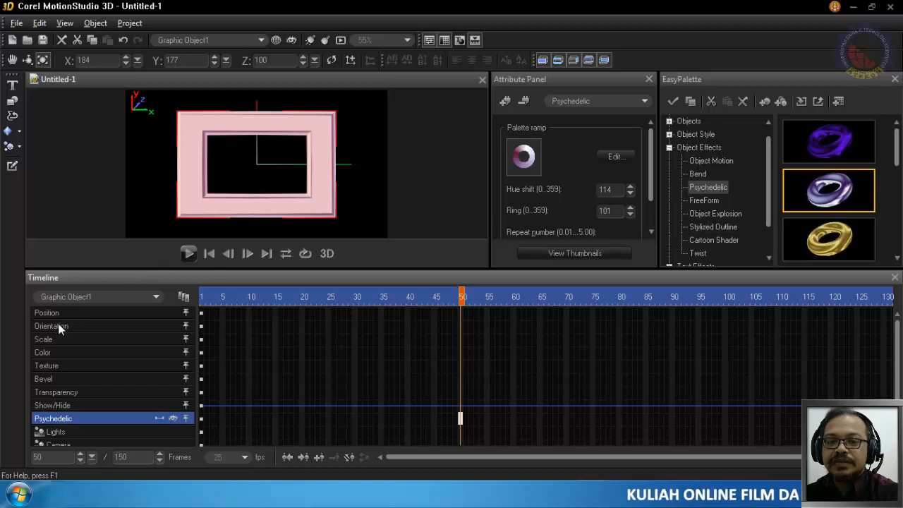
left_click(27, 59)
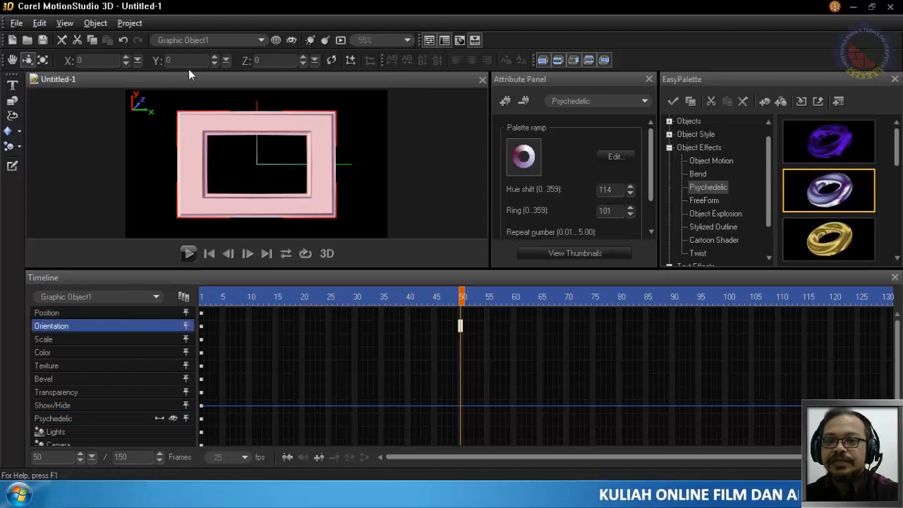
left_click_drag(247, 132, 332, 155)
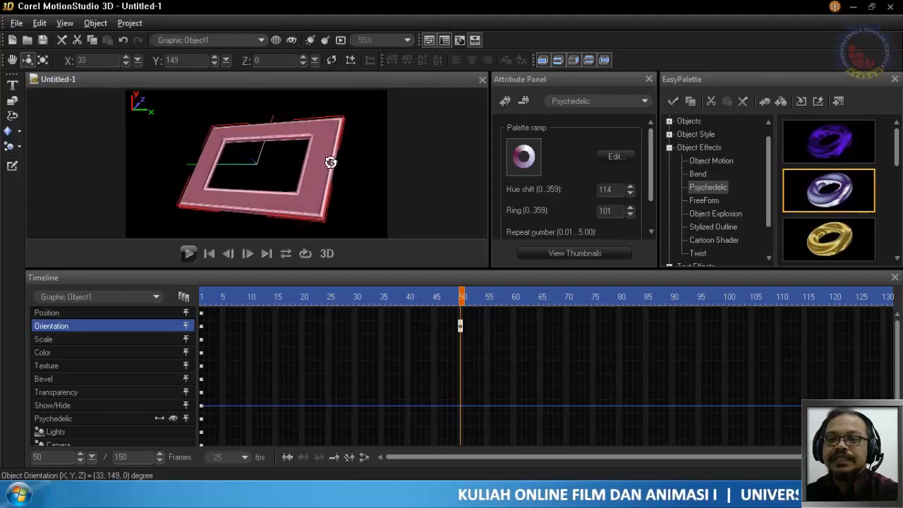
left_click(203, 296)
left_click(189, 253)
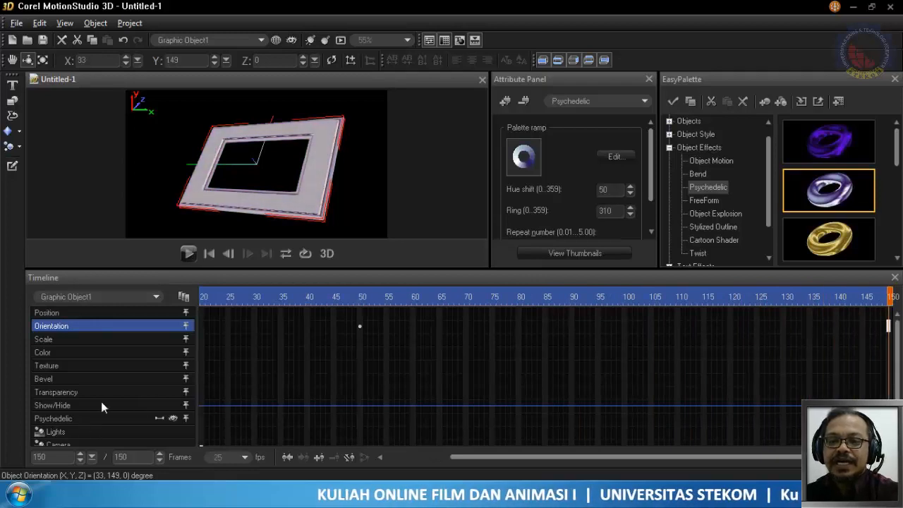
- Delete the Orientation keyframe at frame 50 and remove the Psychedelic effect from the frame object
left_click(361, 297)
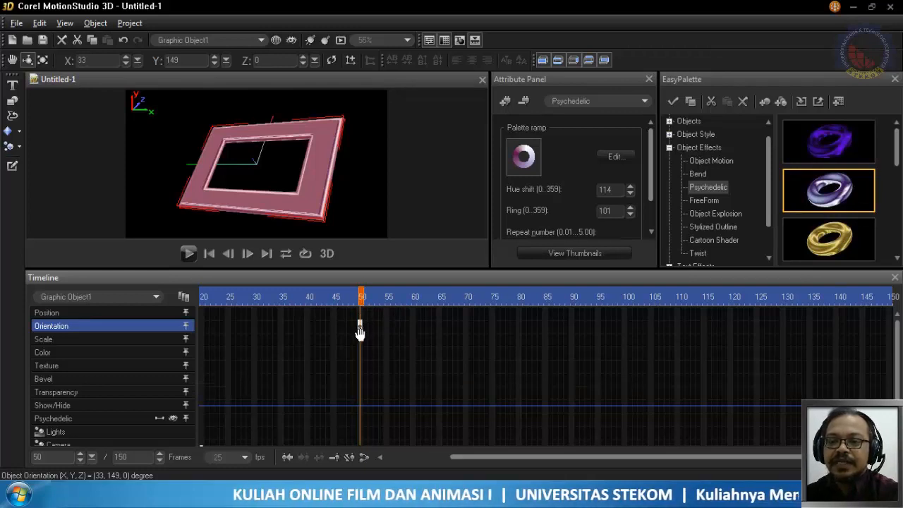
key("Delete")
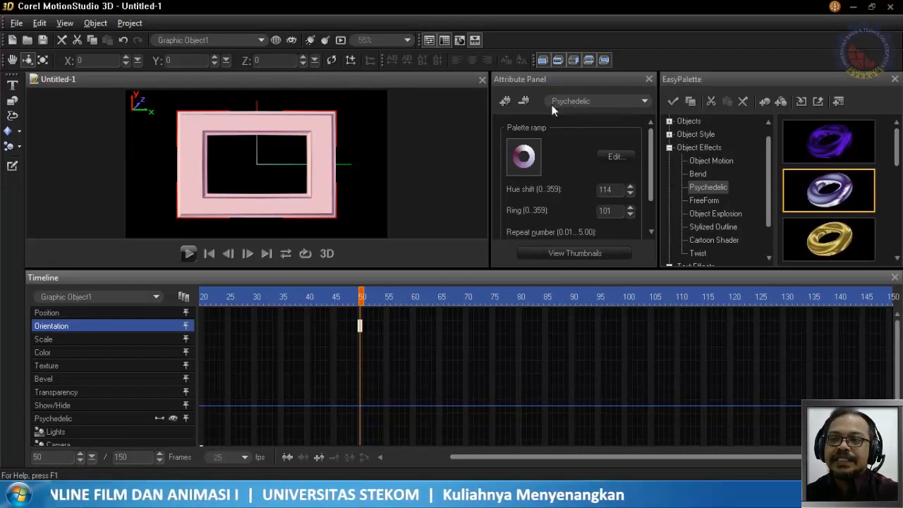
left_click(522, 102)
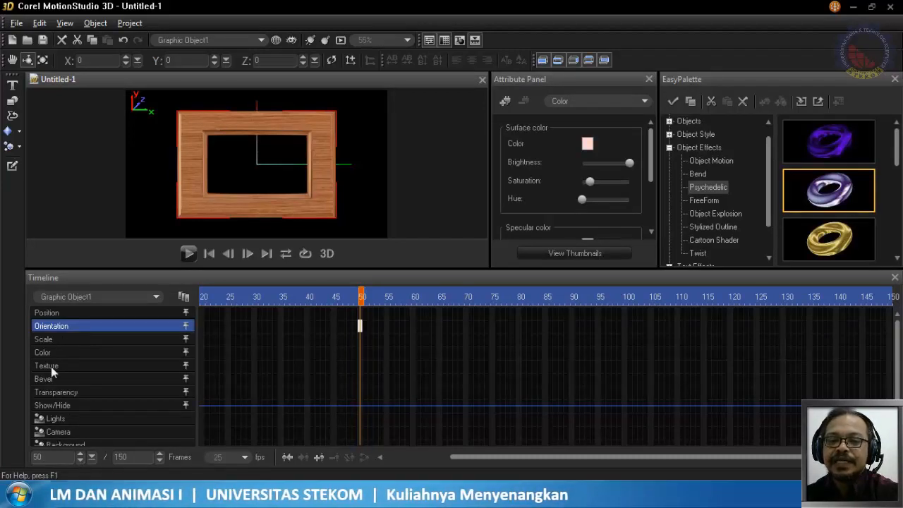
- Apply the first FreeForm preset from Object Effects to the frame object and play the animation from frame 1
left_click(705, 201)
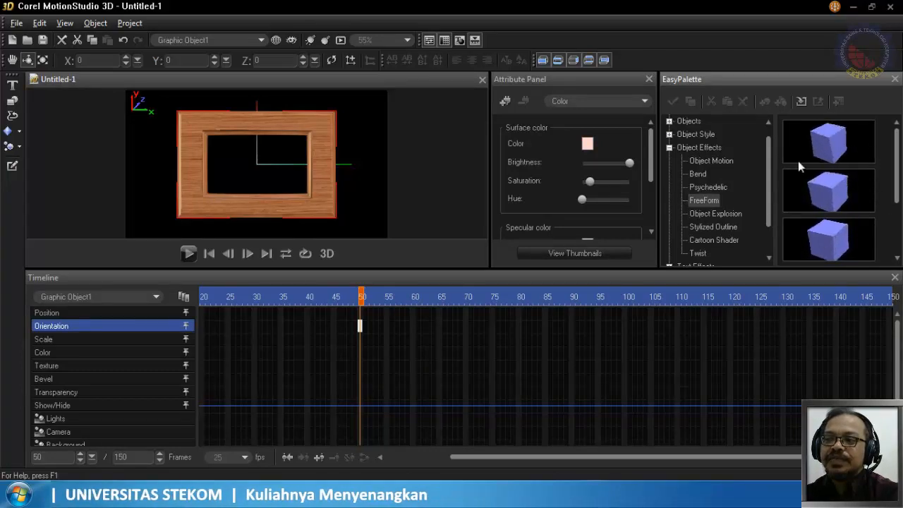
left_click(843, 141)
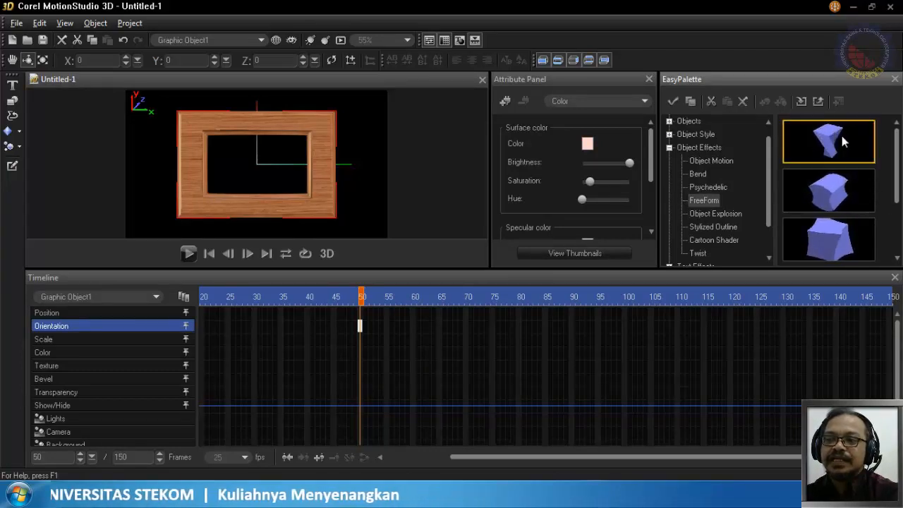
left_click_drag(841, 136, 318, 154)
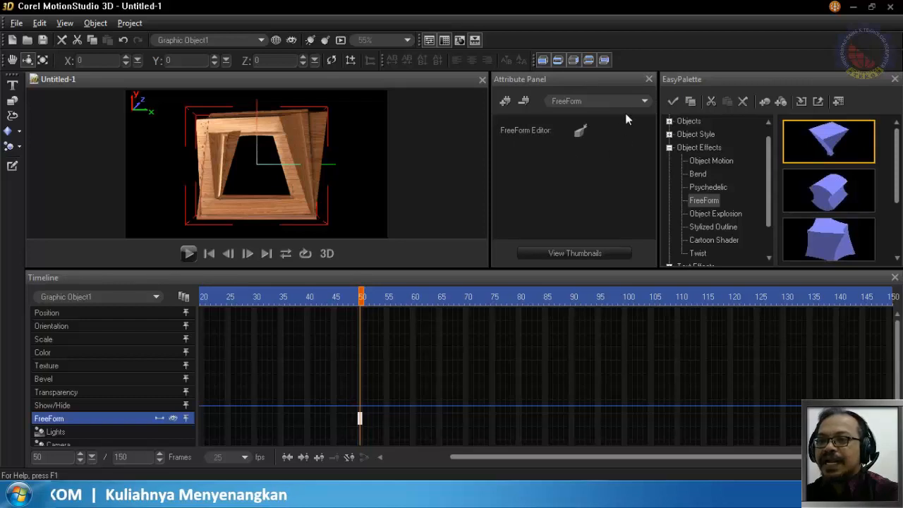
left_click_drag(360, 296, 135, 308)
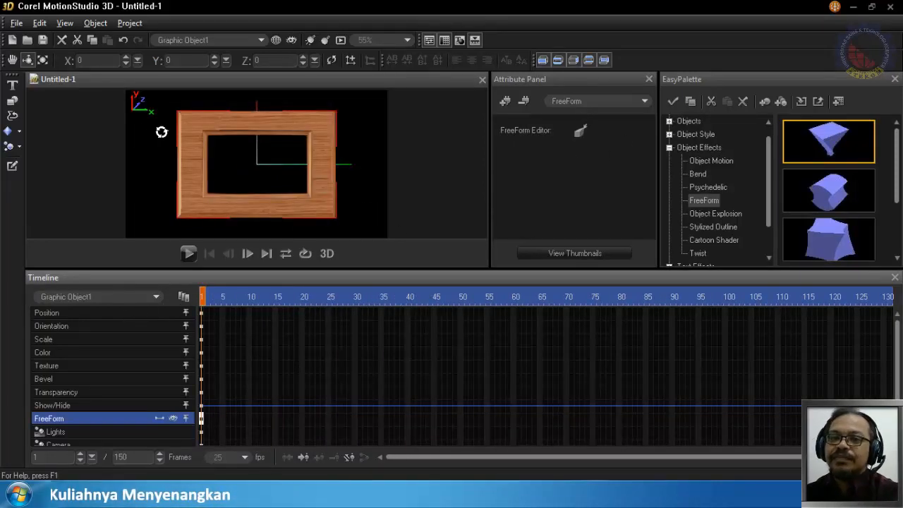
left_click(186, 253)
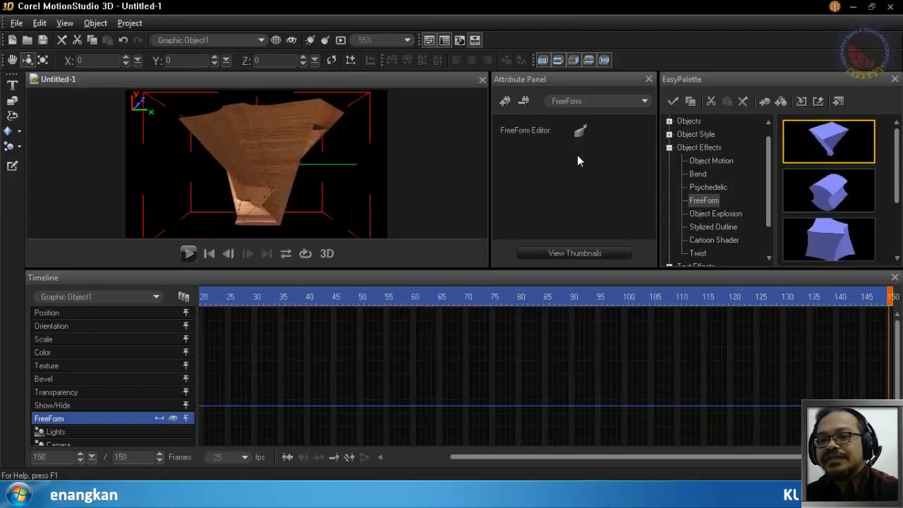
- At frame 150, rotate the object to about X 1, Y 131, Z 0 and scale its lower and upper XZ faces in the FreeForm Editor
left_click_drag(272, 182, 346, 181)
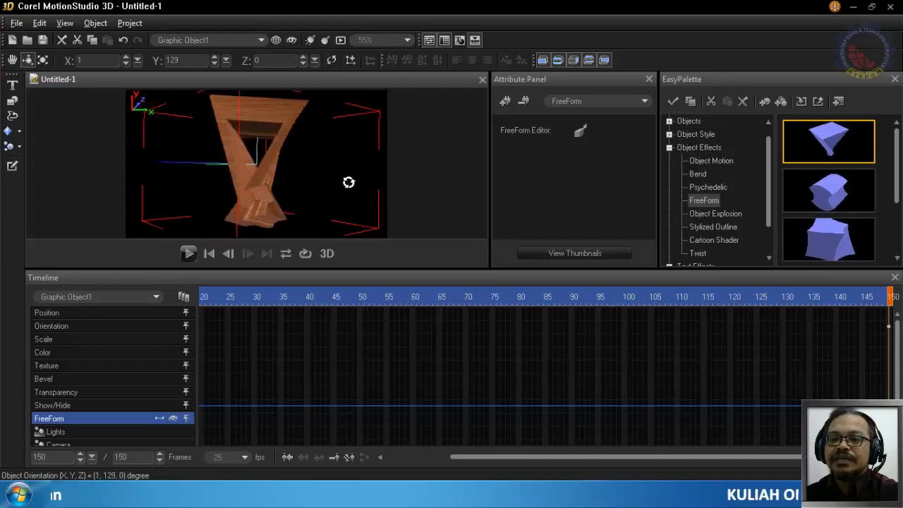
left_click(580, 131)
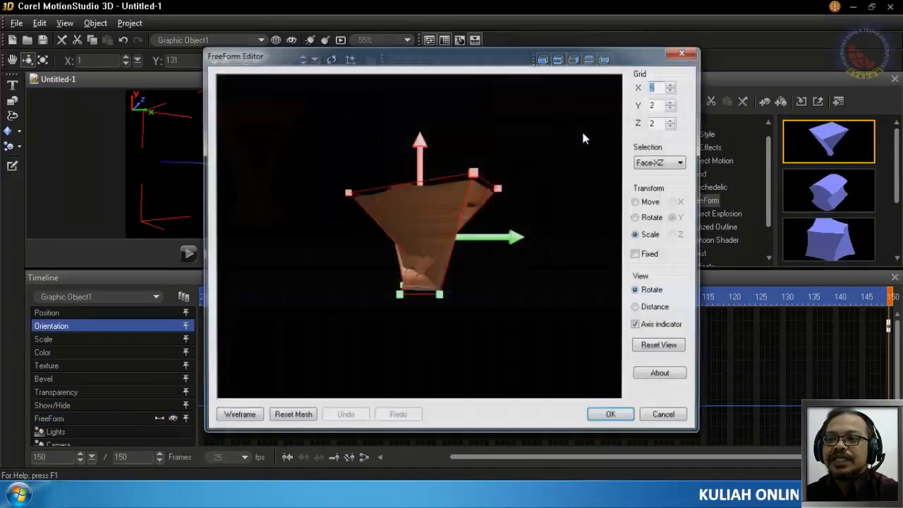
left_click_drag(507, 243, 449, 255)
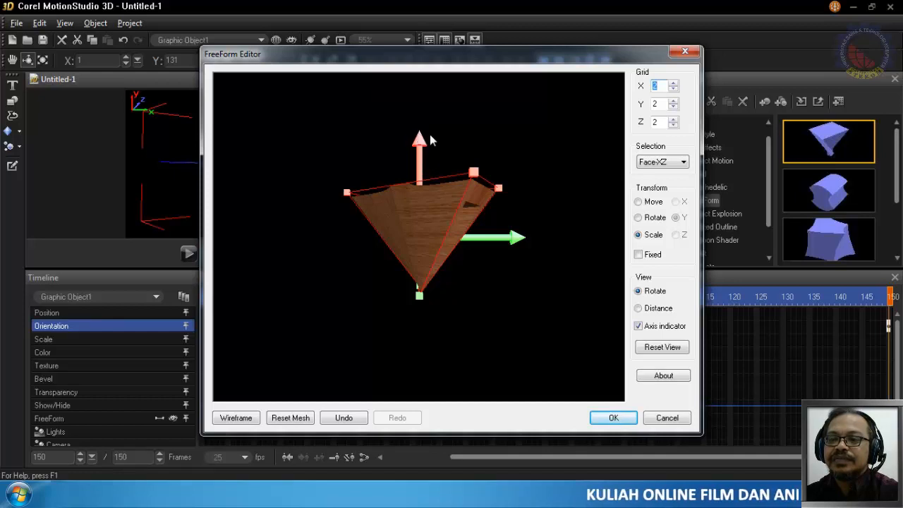
left_click_drag(474, 173, 490, 186)
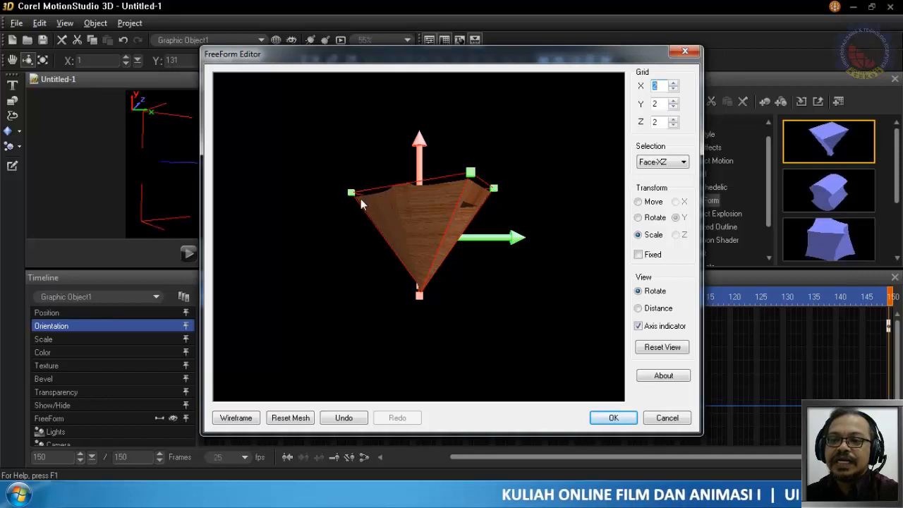
mouse_move(354, 192)
left_mouse_down()
mouse_move(365, 216)
mouse_move(383, 216)
mouse_move(359, 208)
left_mouse_up()
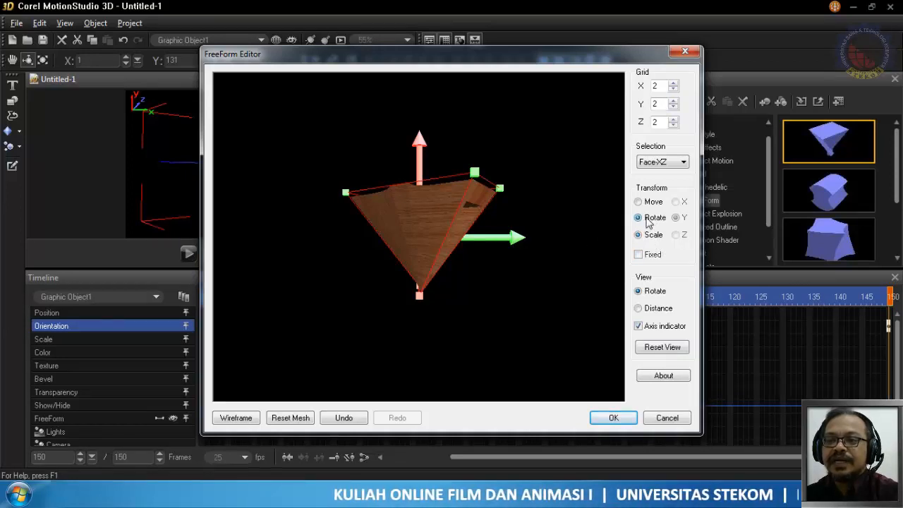
- Rotate the upper XZ face of the mesh about the Y axis and accept the FreeForm changes
left_click_drag(507, 187, 445, 216)
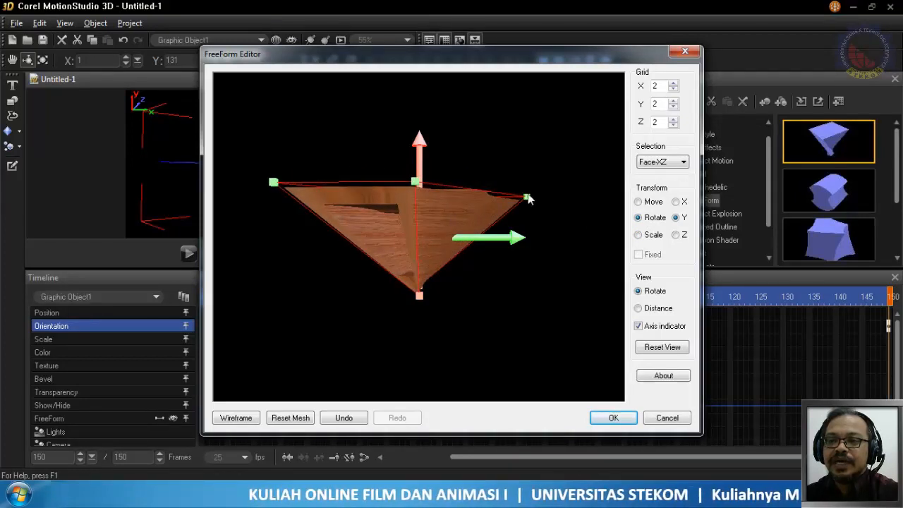
left_click_drag(529, 200, 565, 181)
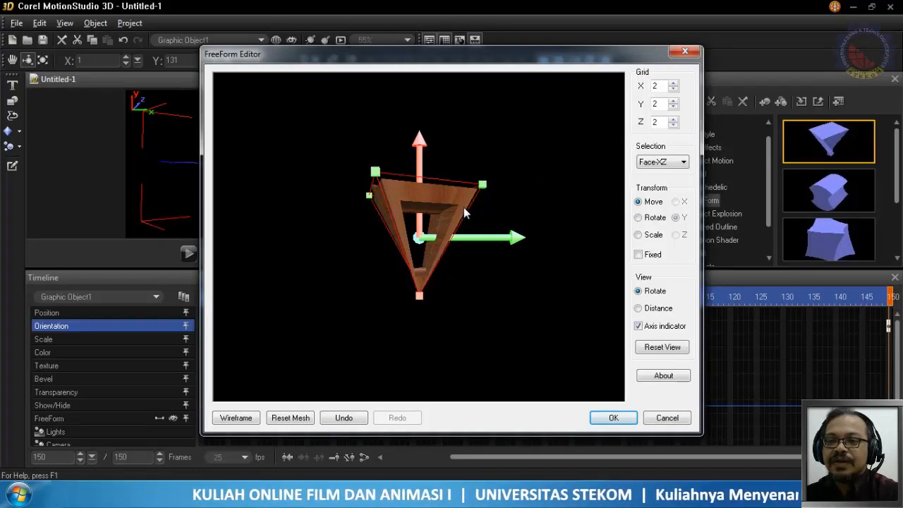
left_click_drag(465, 212, 429, 218)
left_click(611, 417)
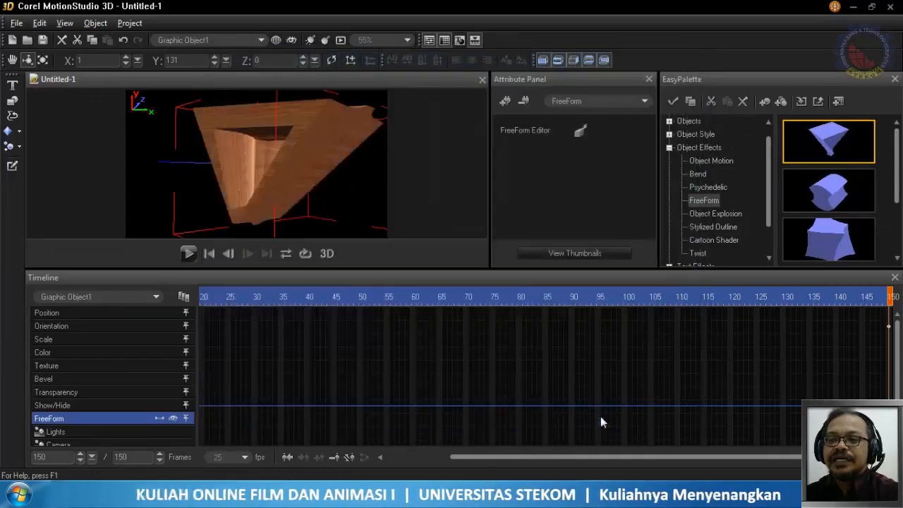
- Play the animation with the FreeForm effect and remove that effect from the frame object
left_click(187, 253)
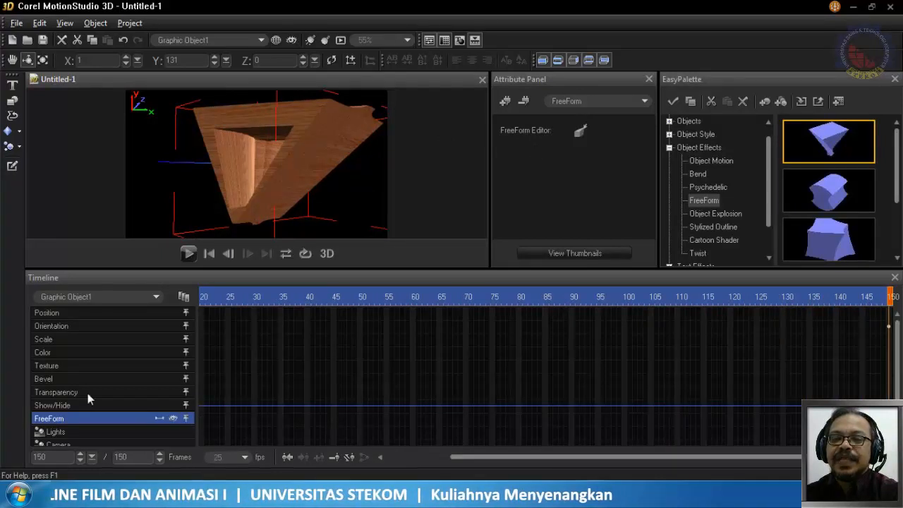
left_click(523, 101)
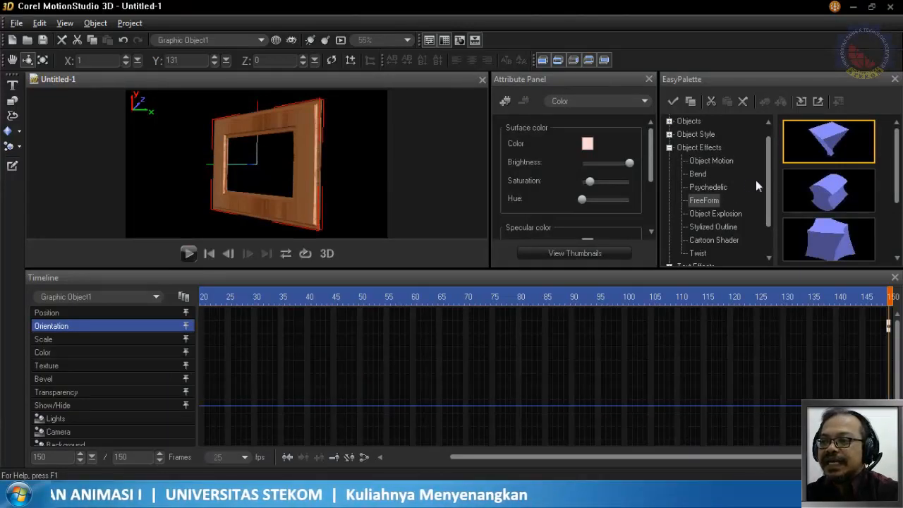
- Apply the Object Effects Bend preset showing a symmetrically curved plate to the frame object and play the animation
left_click(706, 176)
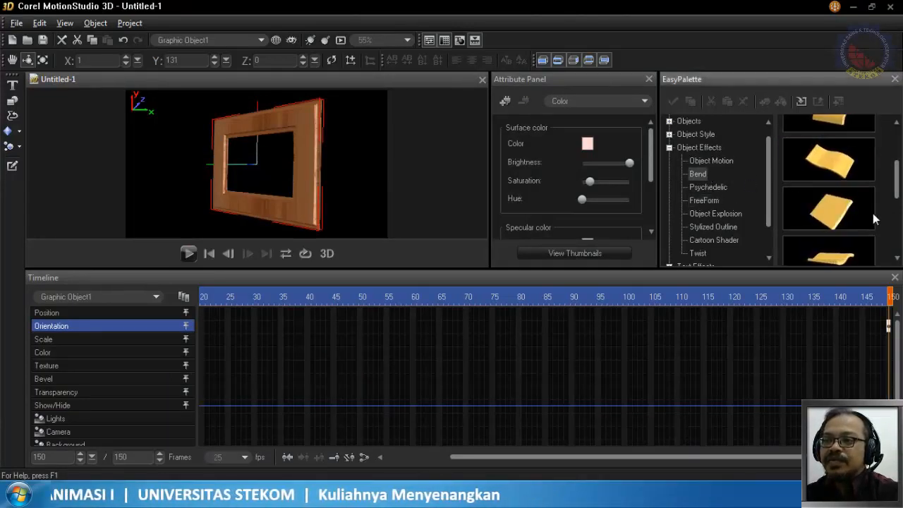
scroll(829, 190, "down", 3)
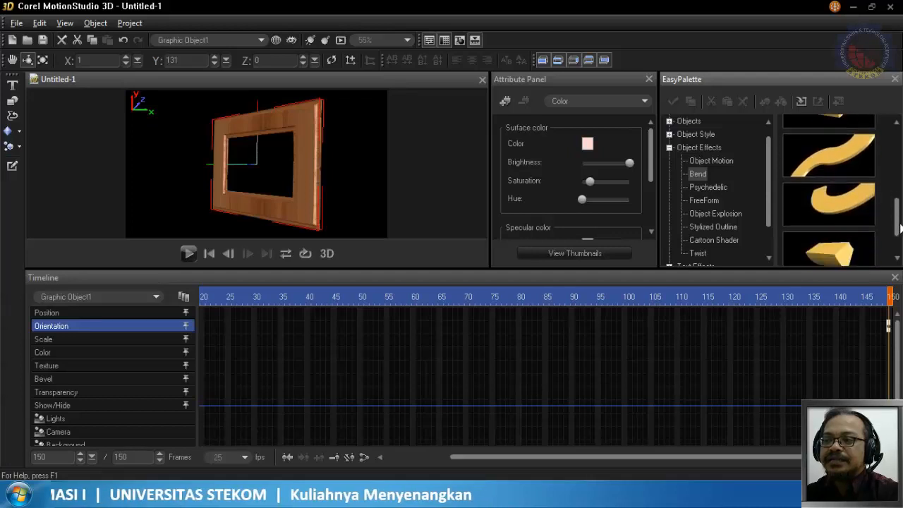
scroll(829, 191, "down", 1)
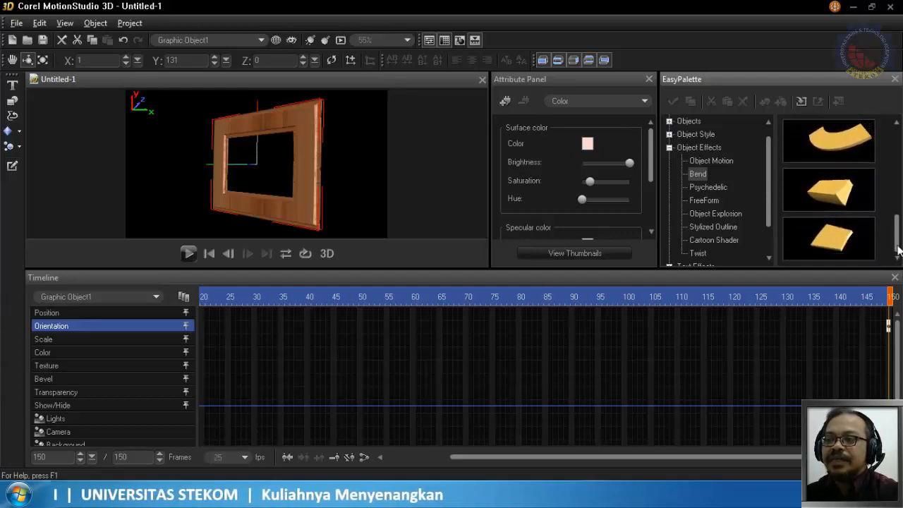
left_click_drag(898, 250, 900, 227)
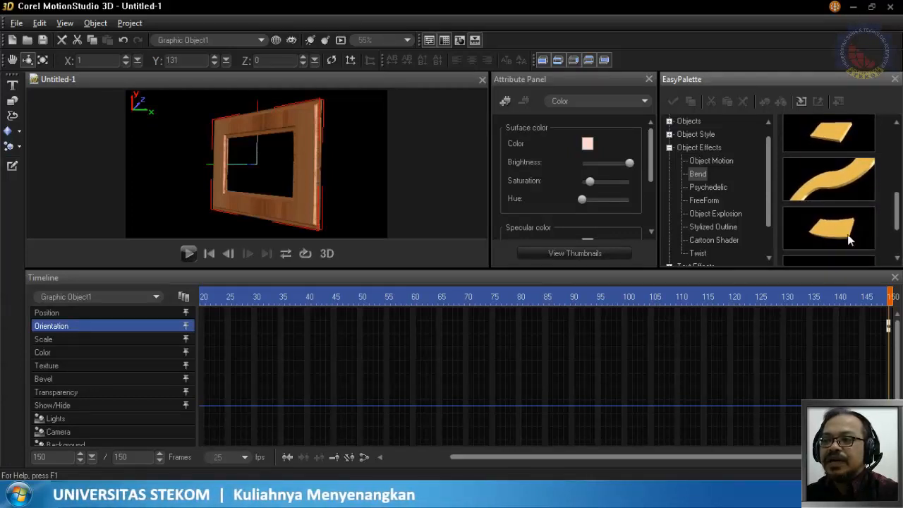
left_click(844, 235)
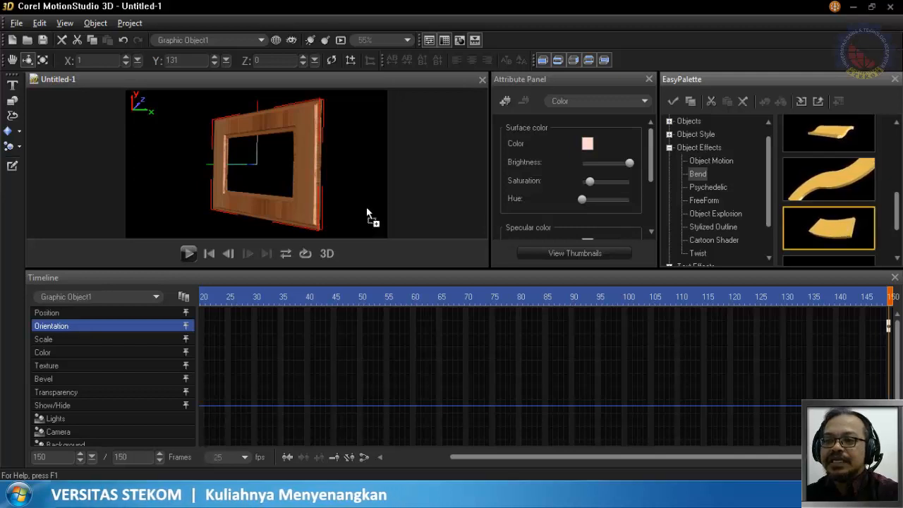
left_click_drag(303, 206, 308, 208)
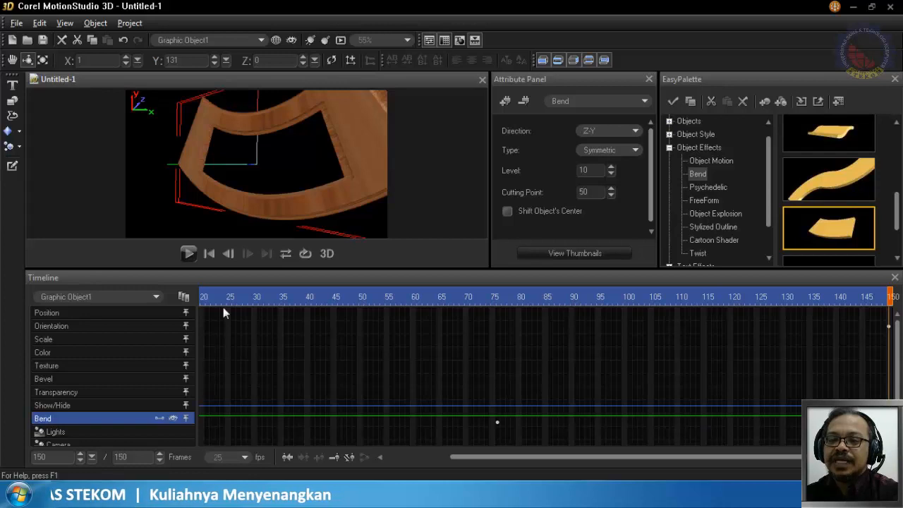
left_click(189, 254)
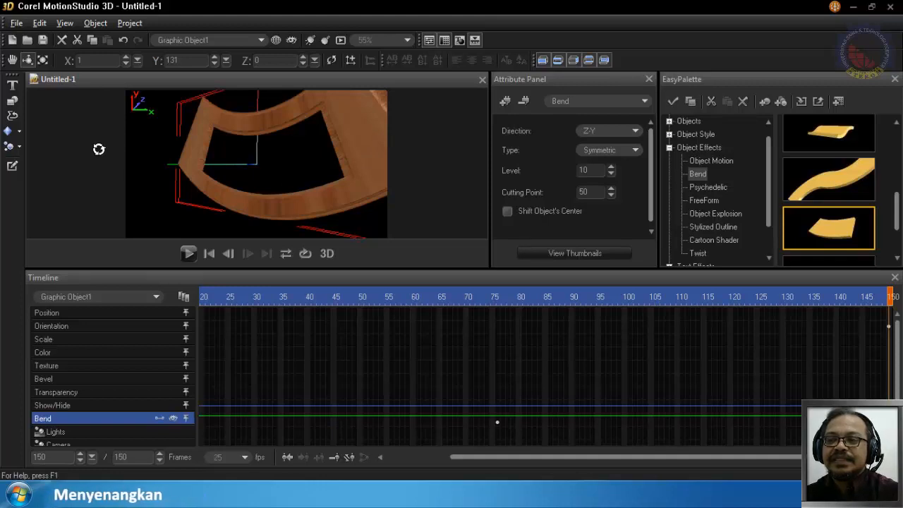
- Browse the Object Explosion and Twist presets and remove the Bend effect from the frame object
left_click(734, 215)
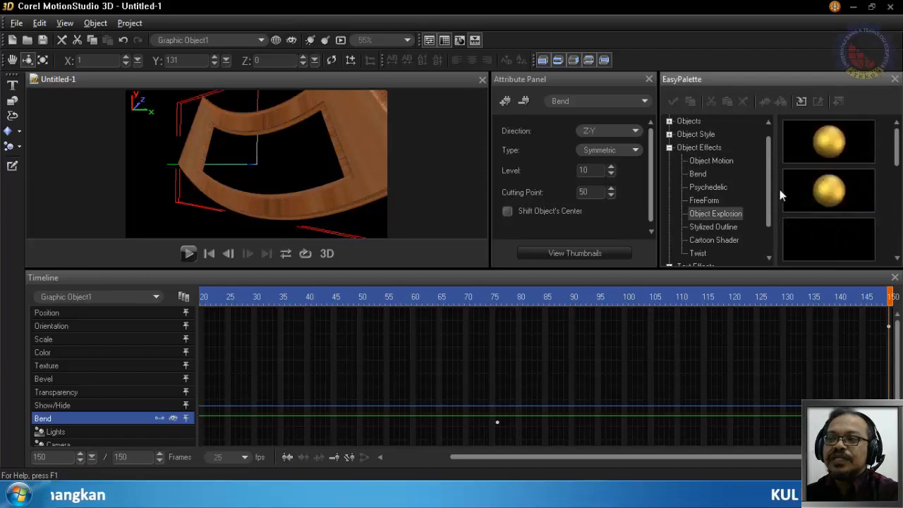
scroll(771, 198, "down", 1)
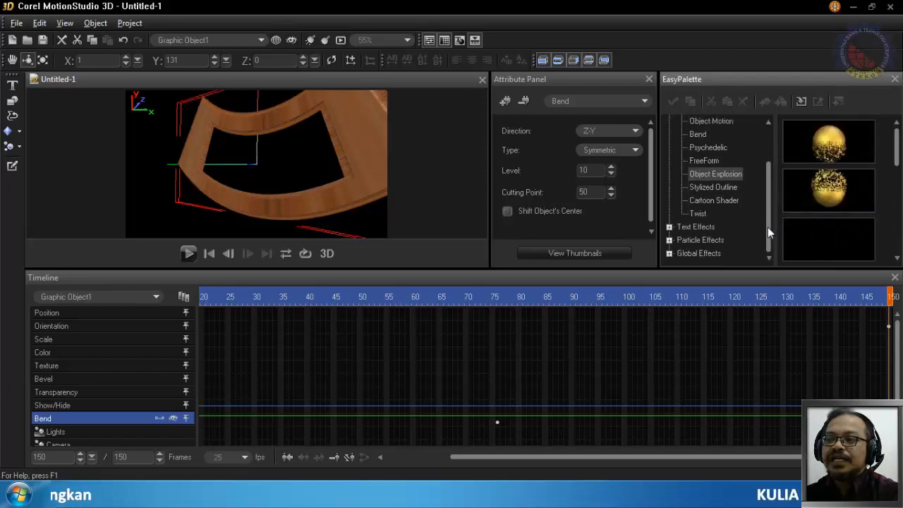
left_click(701, 211)
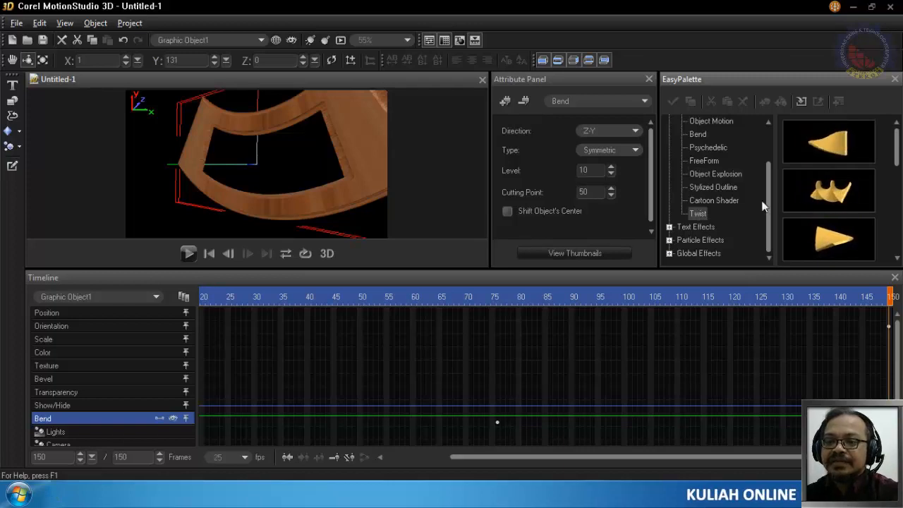
left_click(589, 101)
left_click(589, 101)
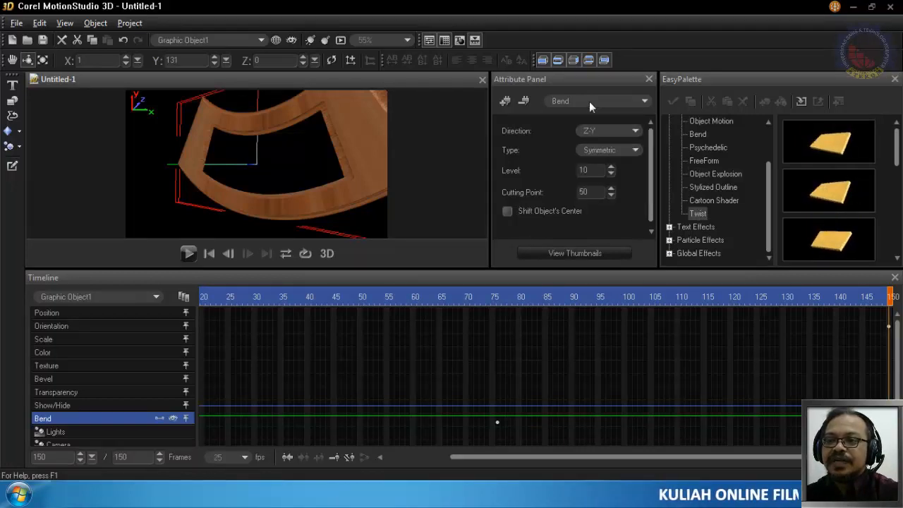
left_click(524, 101)
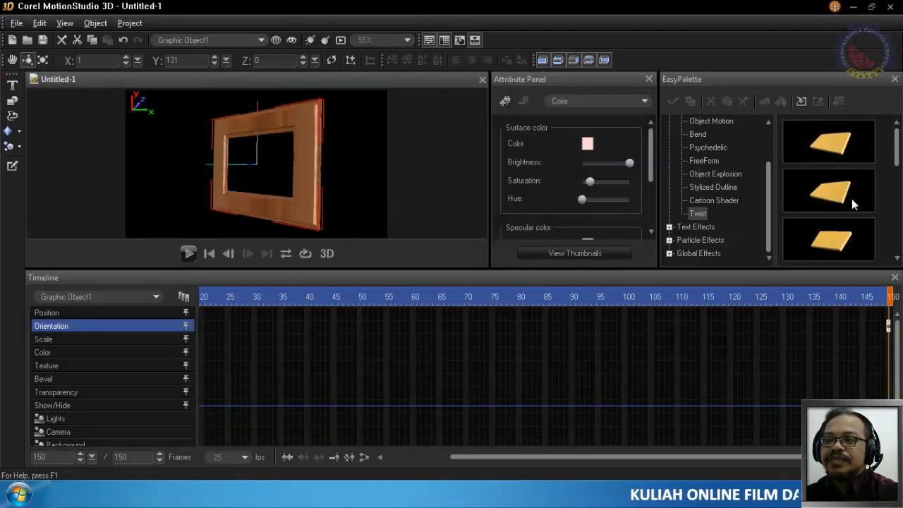
- Apply the first Twist preset from Object Effects to the frame object and play the animation
left_click(700, 213)
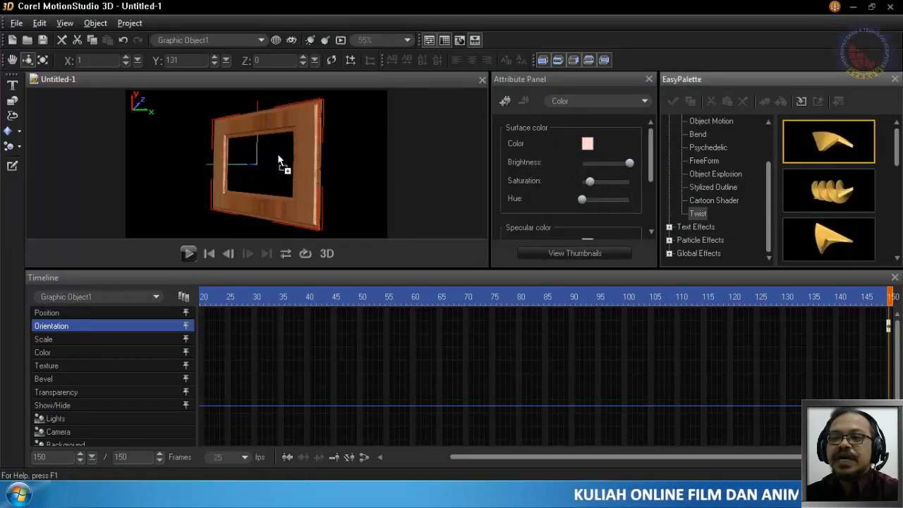
left_click_drag(293, 162, 297, 163)
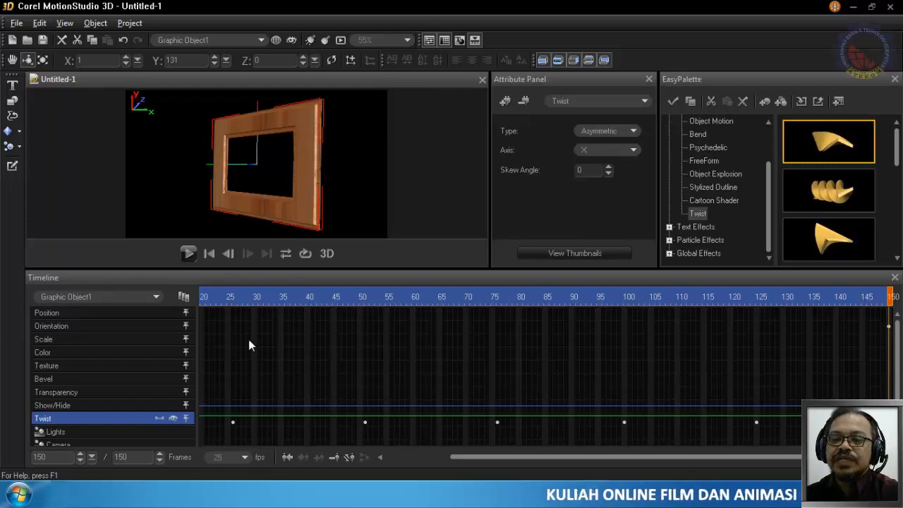
left_click(188, 254)
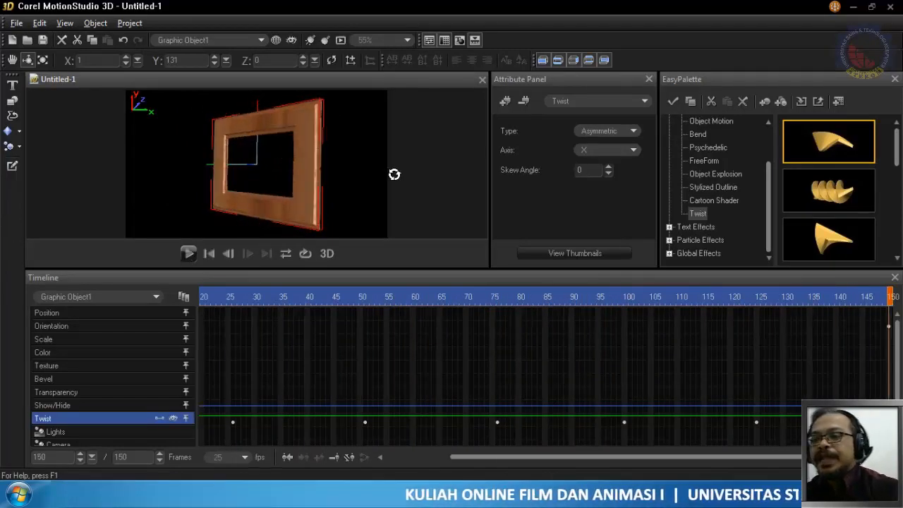
- Remove the Twist effect from the frame object
left_click(594, 100)
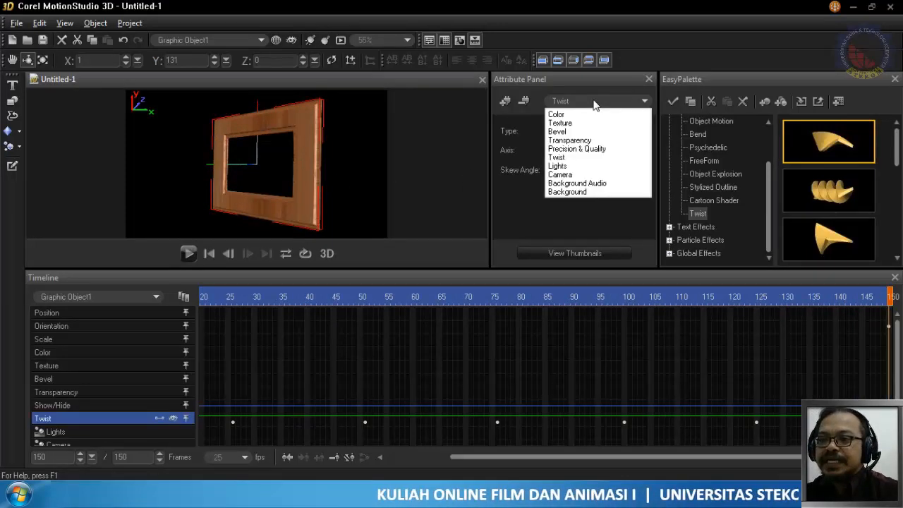
left_click(528, 103)
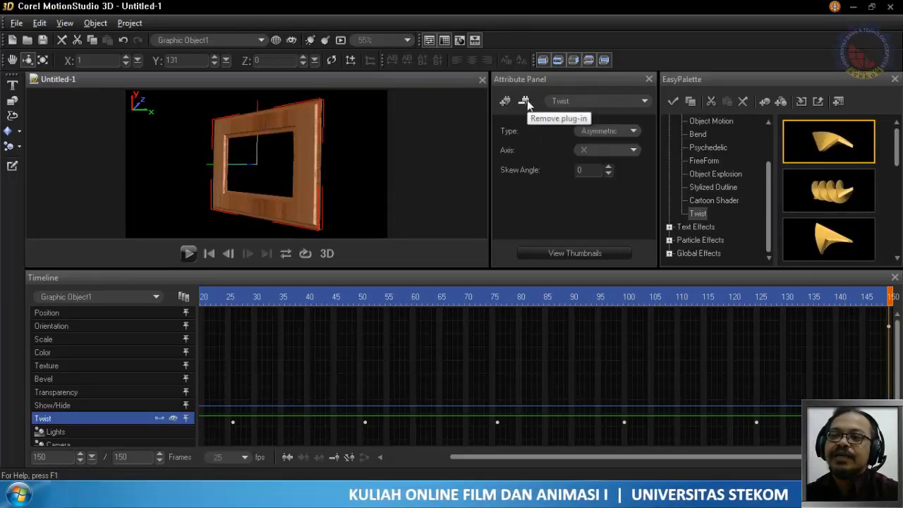
left_click(526, 102)
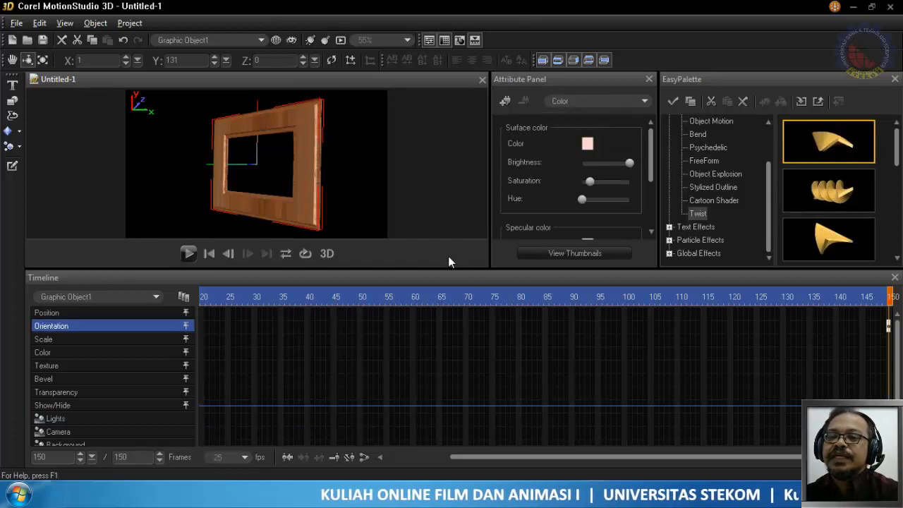
- Return the timeline to frame 1 with Graphic Object1 as the active object
left_click_drag(560, 452, 369, 458)
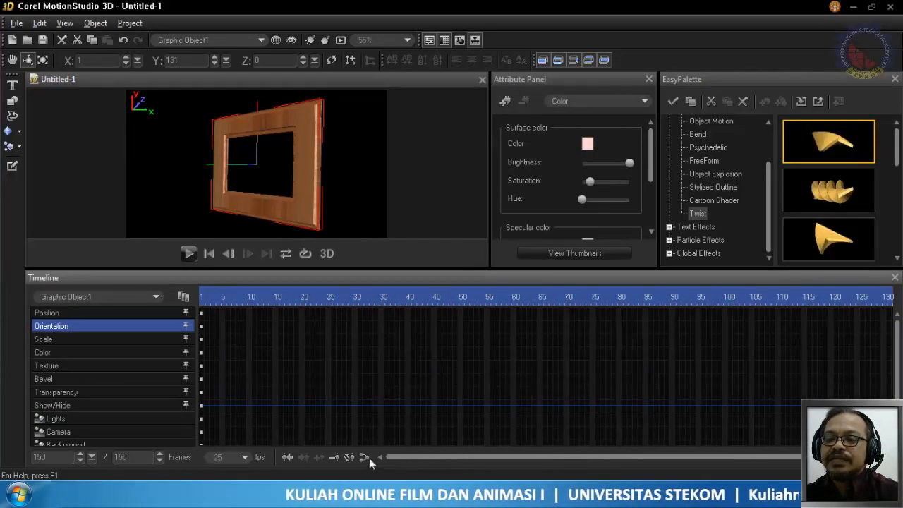
left_click(203, 297)
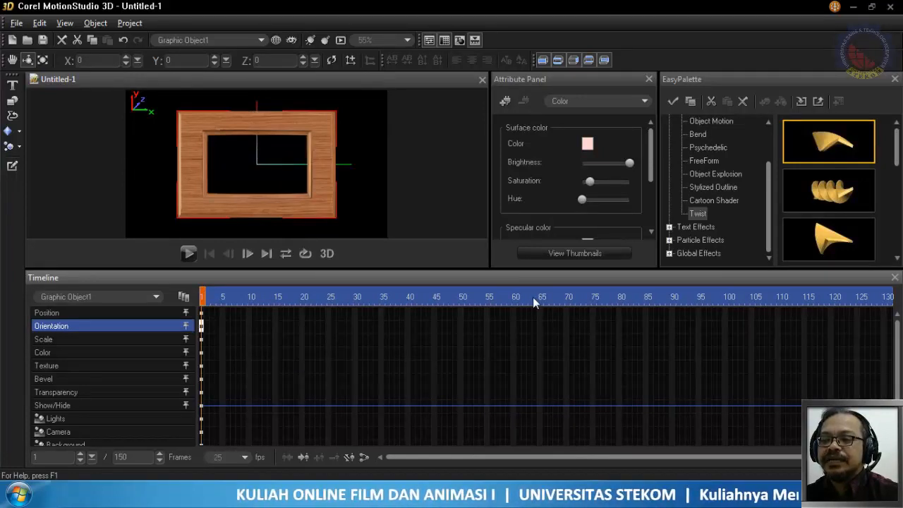
left_click(95, 297)
left_click(88, 319)
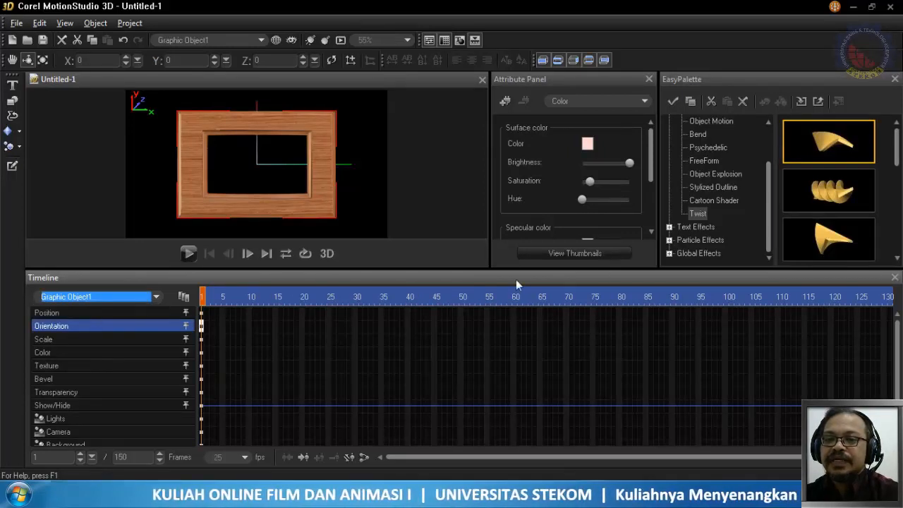
- Look through the full list of effect plug-ins available for the object and compare it with the Object Effects categories
left_click(505, 100)
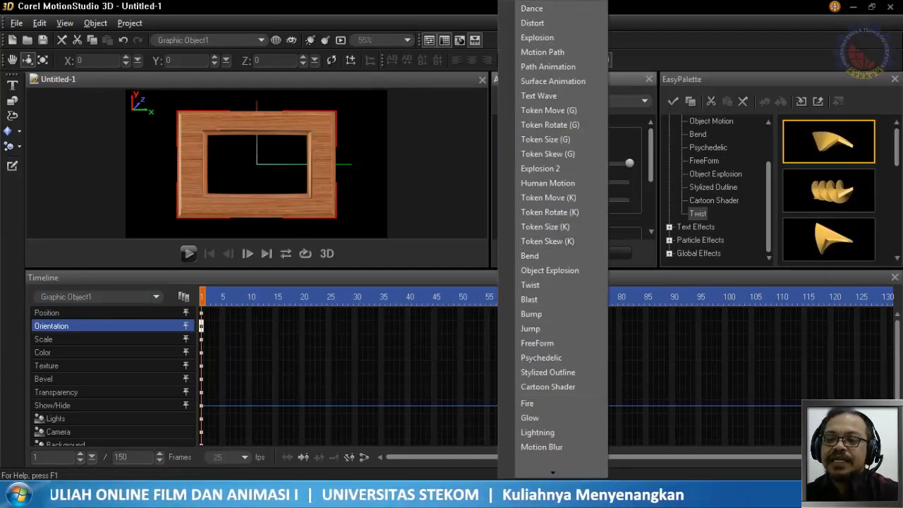
mouse_move(558, 469)
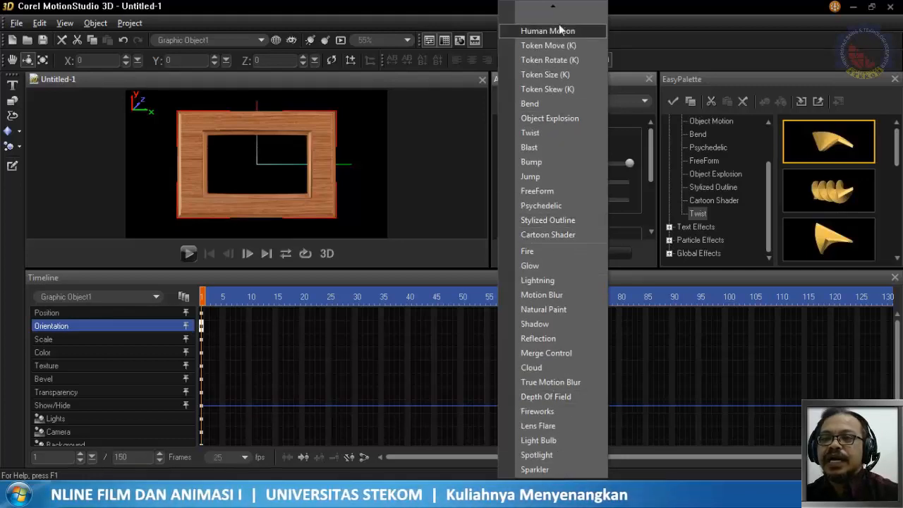
mouse_move(553, 7)
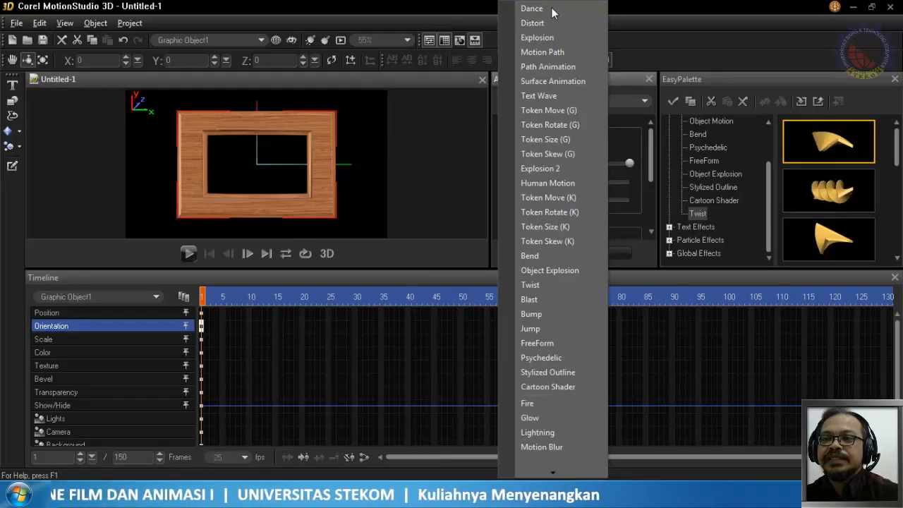
mouse_move(549, 467)
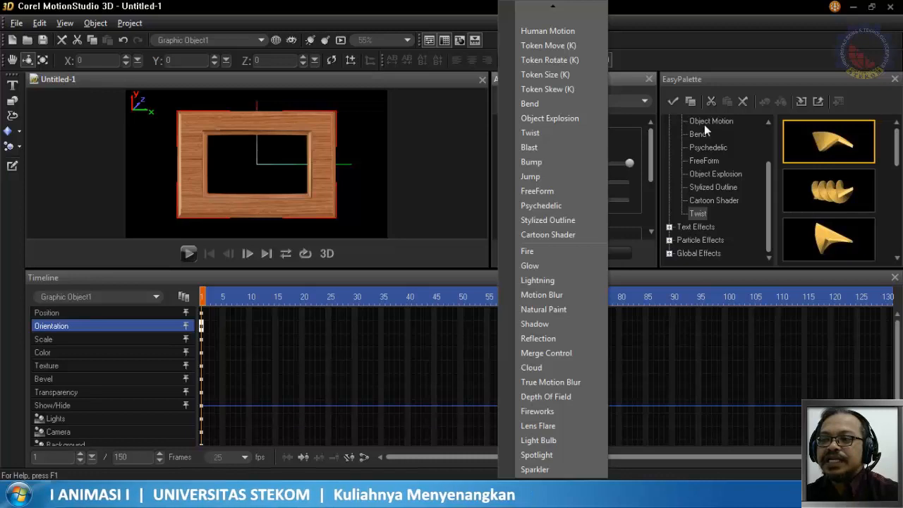
left_click(670, 9)
scroll(766, 167, "up", 1)
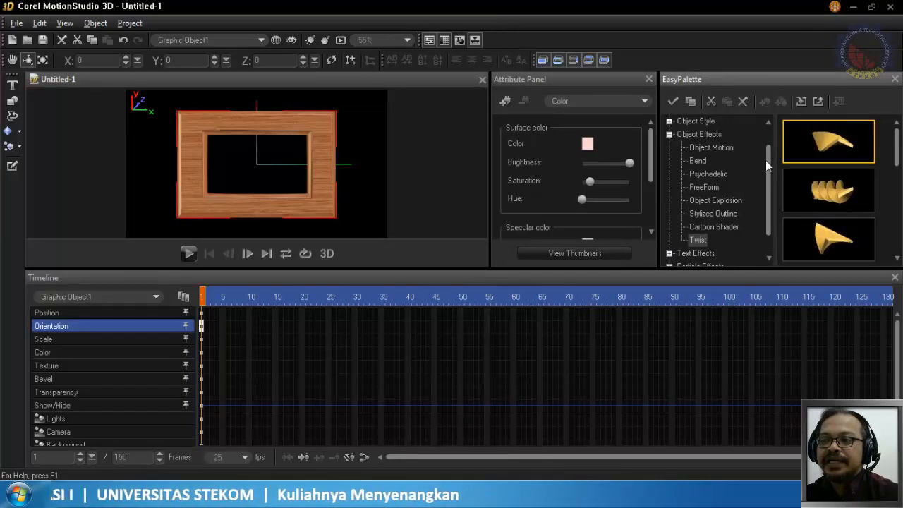
scroll(765, 166, "down", 1)
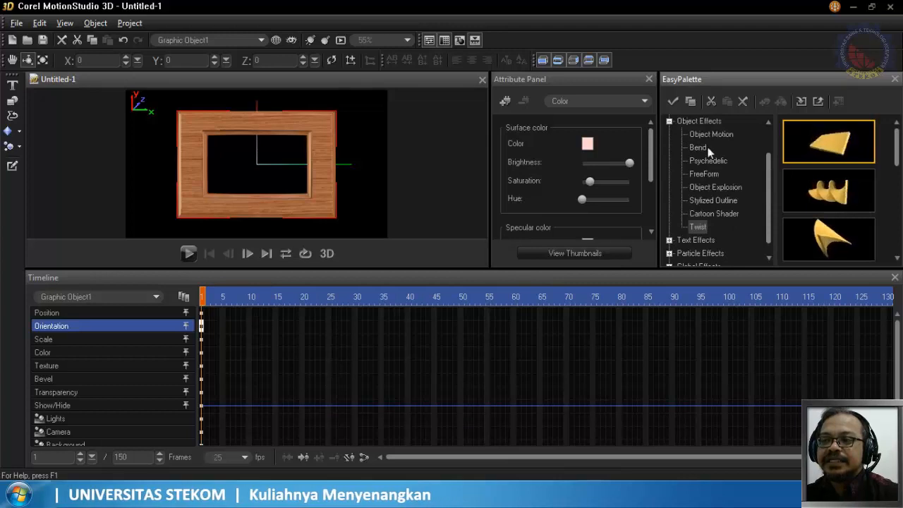
- Add the Dance plug-in effect to the frame object at frame 1
left_click(505, 103)
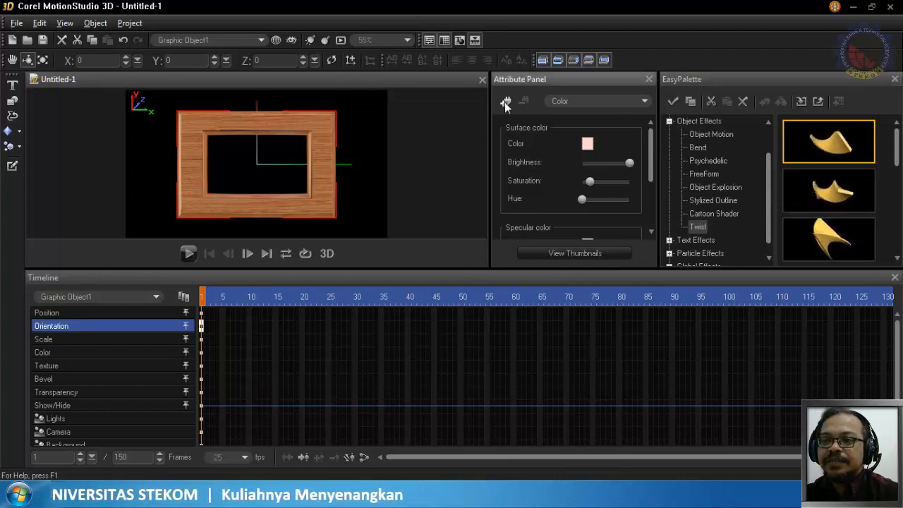
left_click(505, 103)
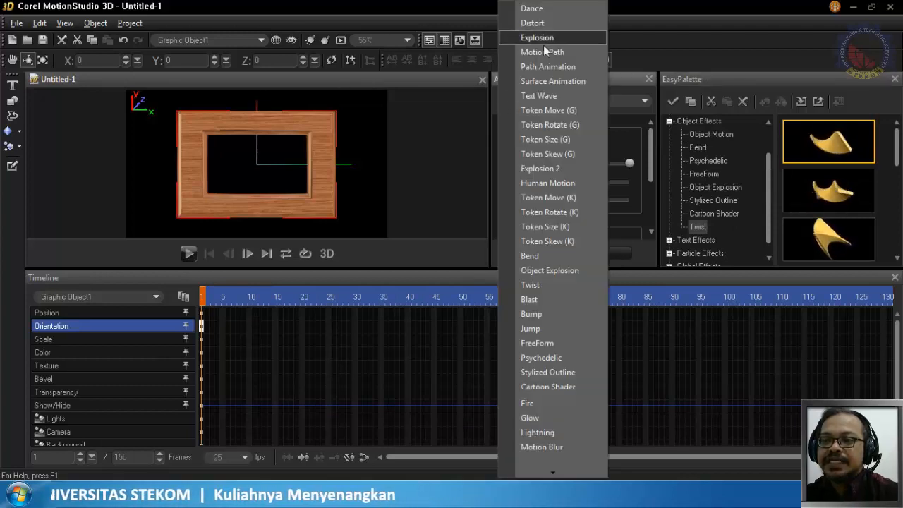
left_click(546, 10)
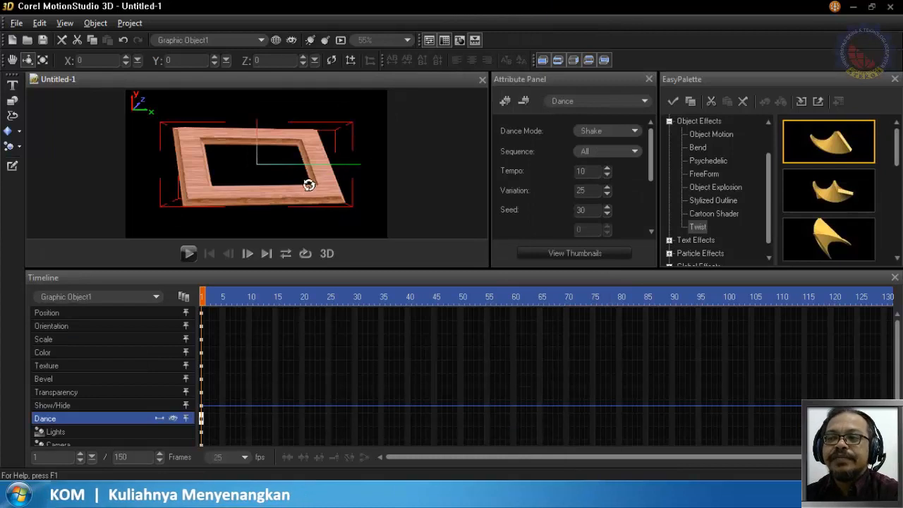
- Set the Dance effect's mode to Bounce with the sequence All, and play the animation
left_click(619, 131)
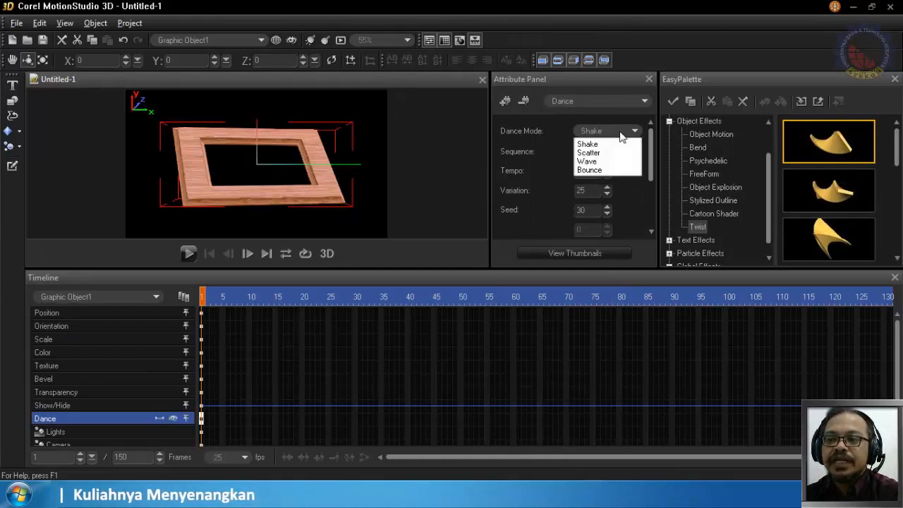
left_click(608, 170)
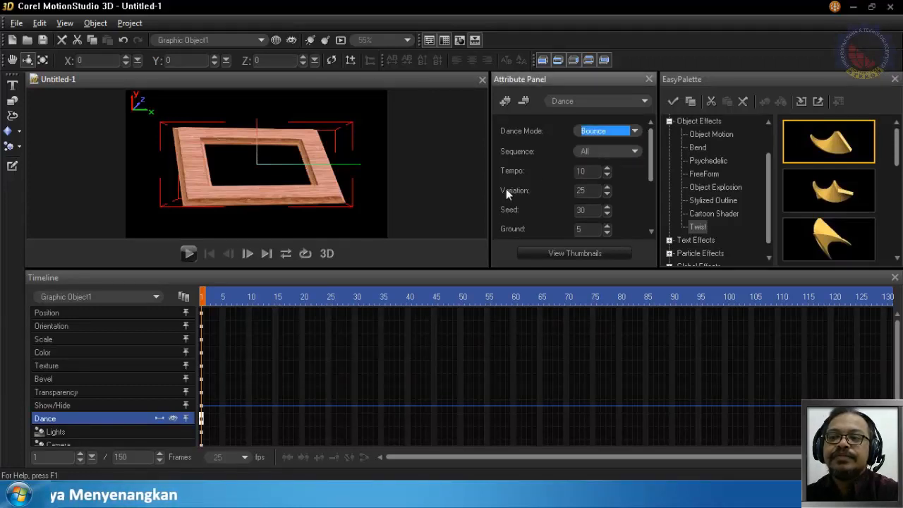
left_click(604, 152)
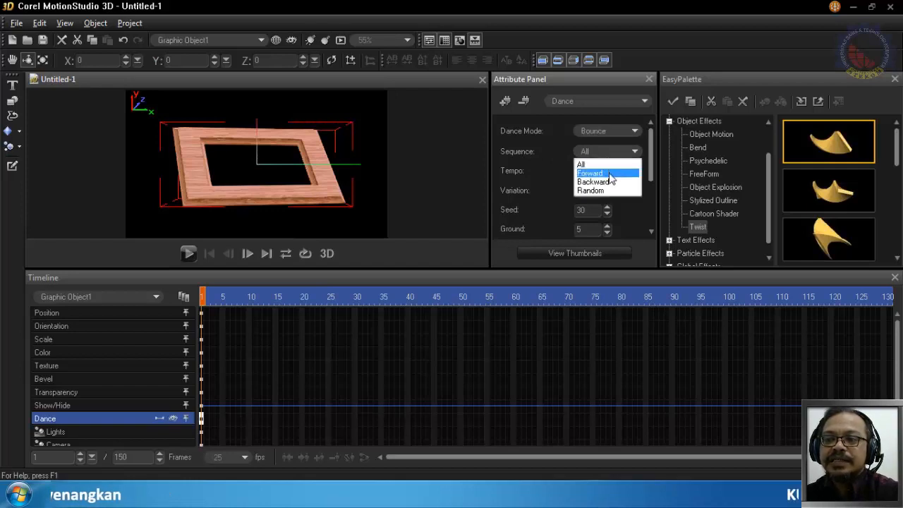
left_click(605, 164)
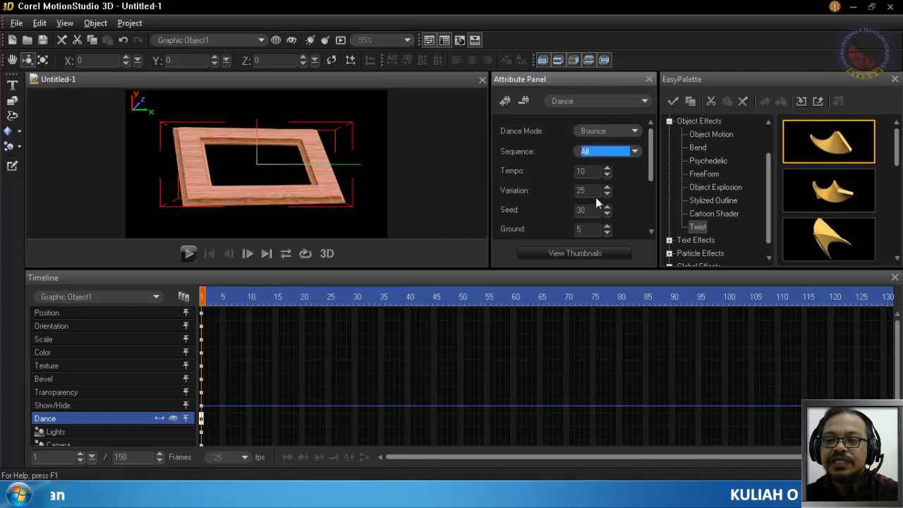
left_click(188, 253)
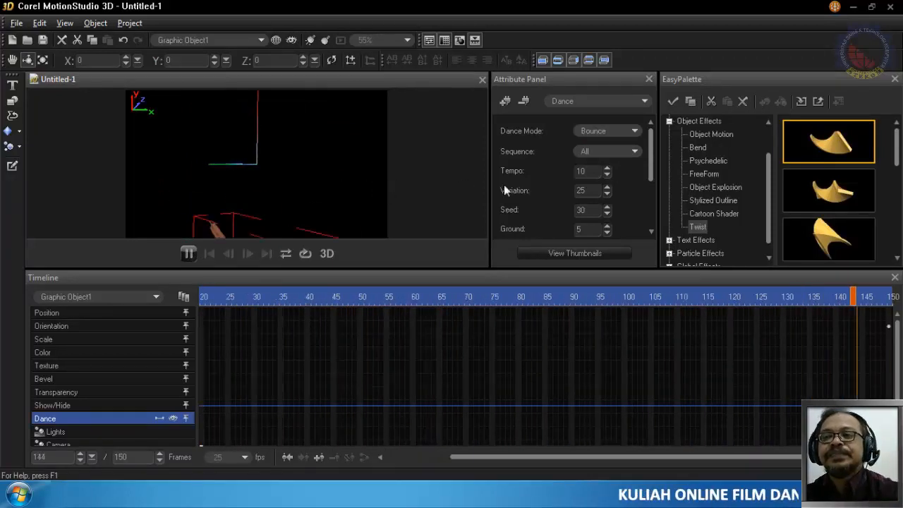
- Change the Dance effect's sequence to Forward and play the animation again
left_click(614, 151)
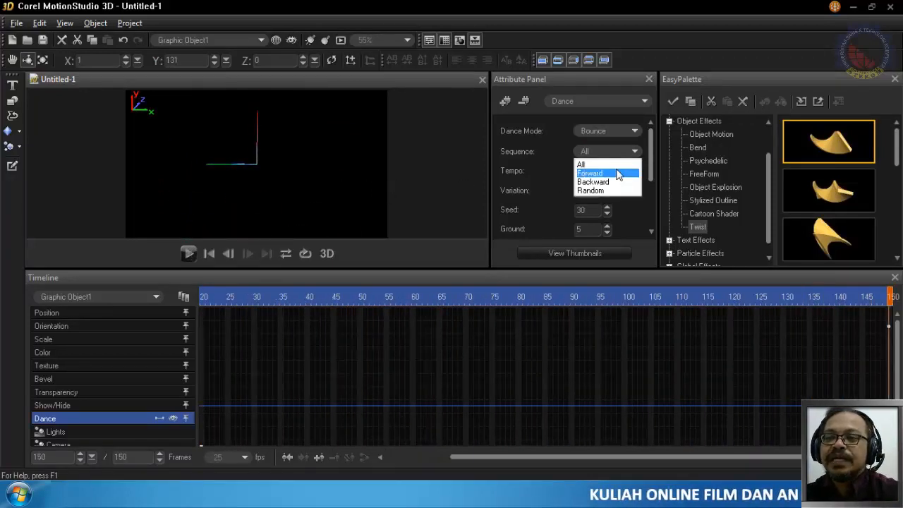
left_click(616, 174)
left_click(188, 253)
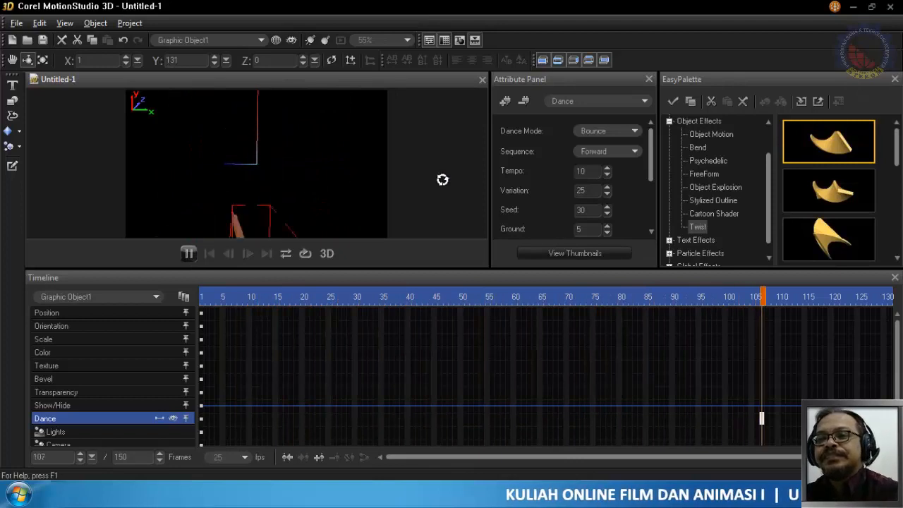
- Try a Dance tempo of 100, set it to 1 at frame 150 instead, and preview the motion up to frame 102
left_click(586, 171)
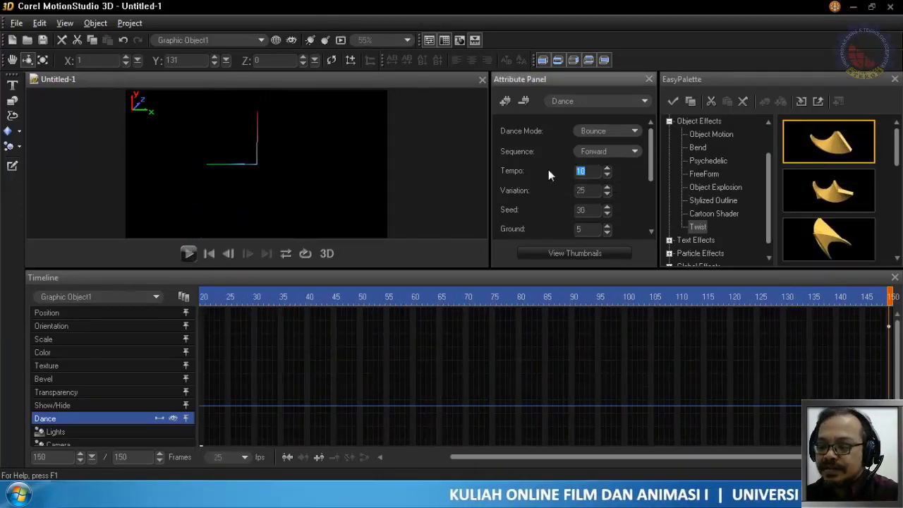
type("100")
key("Return")
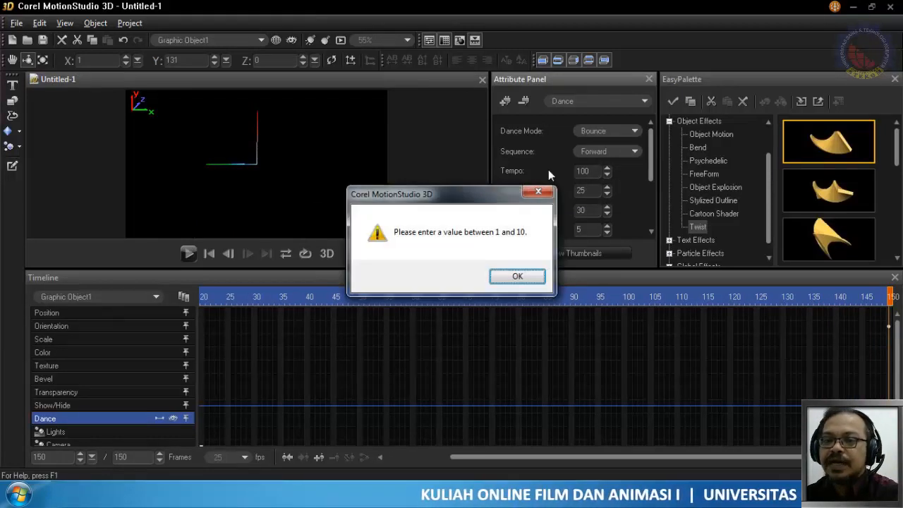
left_click(537, 276)
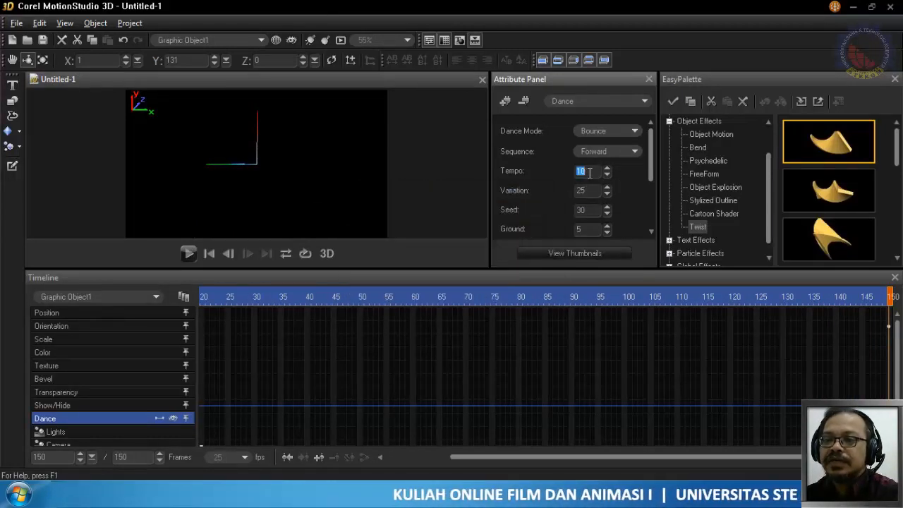
type("1")
key("Return")
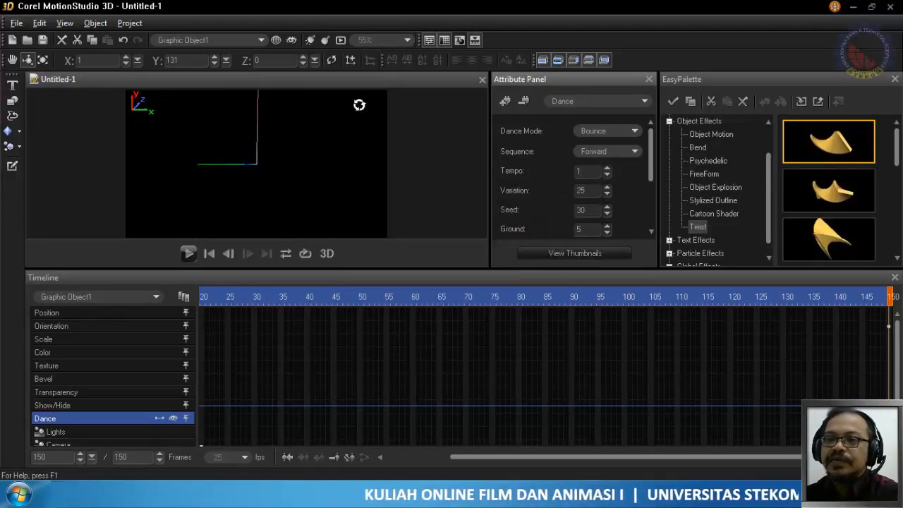
left_click(189, 252)
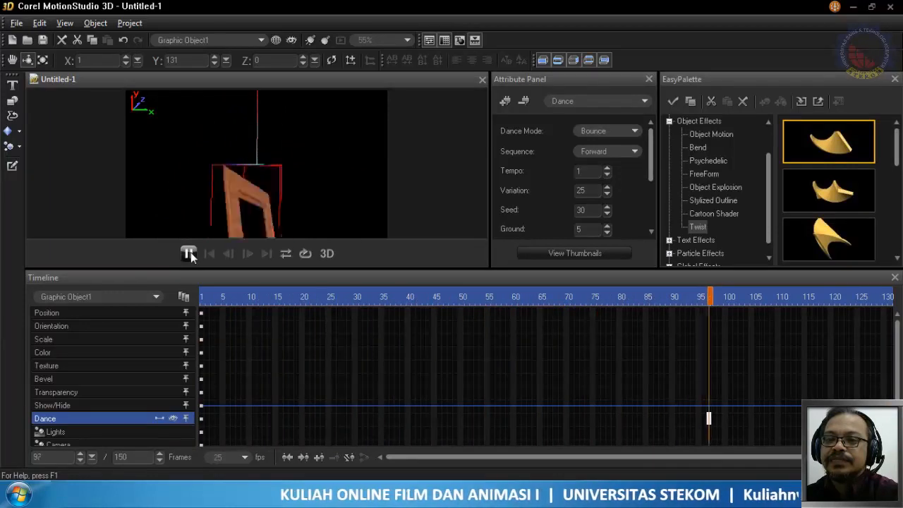
left_click(191, 252)
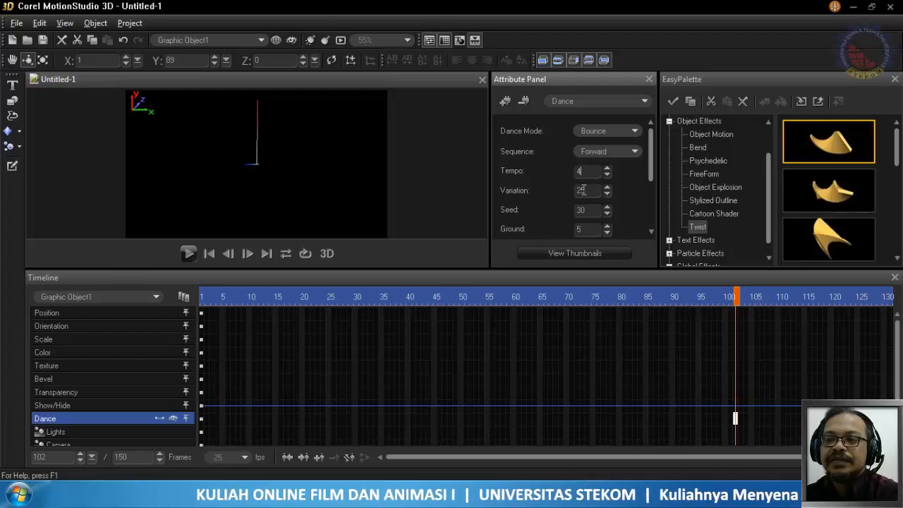
- Set the Dance tempo to 4 and variation to 75 at frame 102, and preview the animation from frame 1
double_click(590, 190)
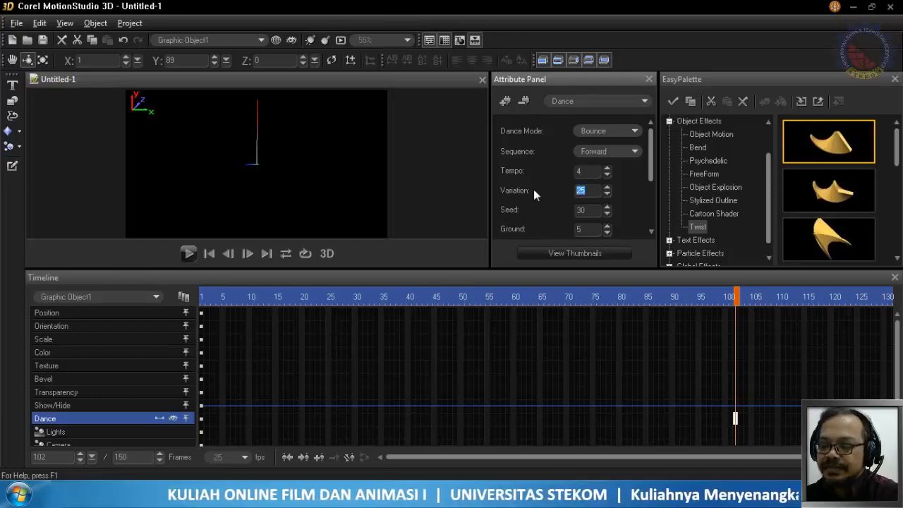
type("75")
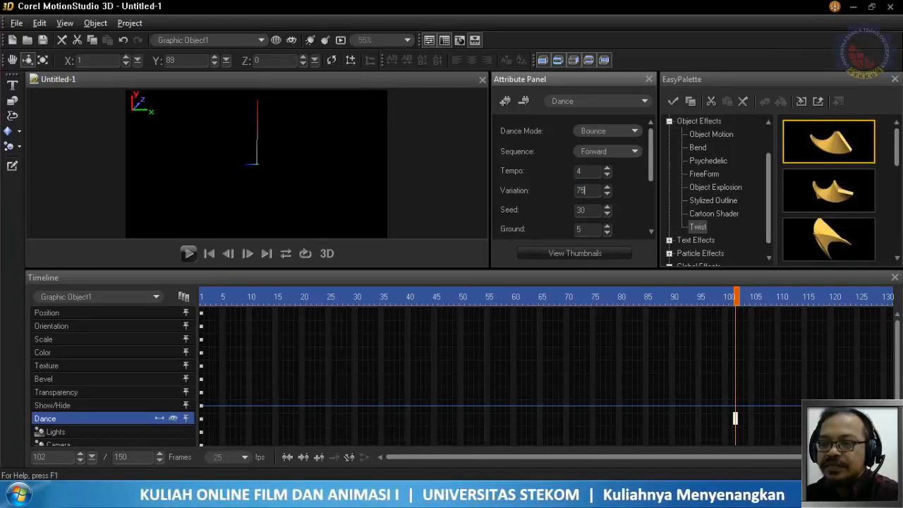
key("Return")
left_click(203, 296)
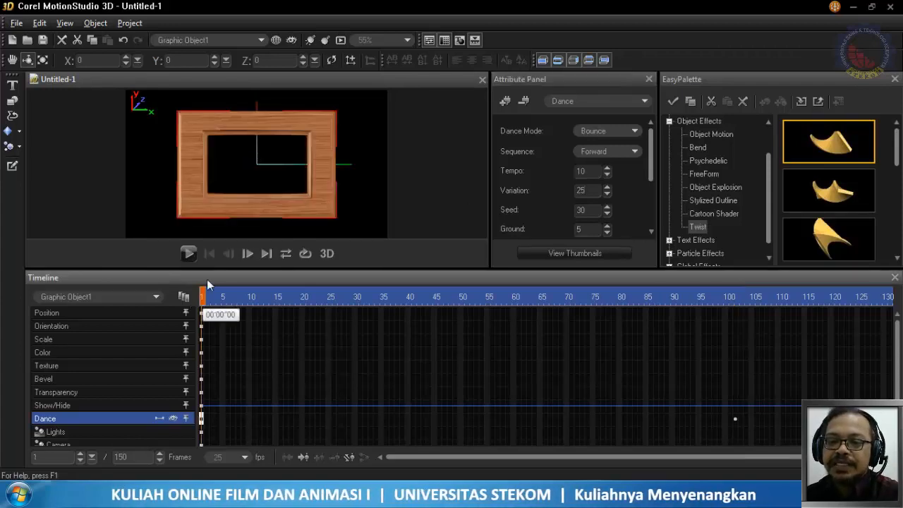
left_click(188, 254)
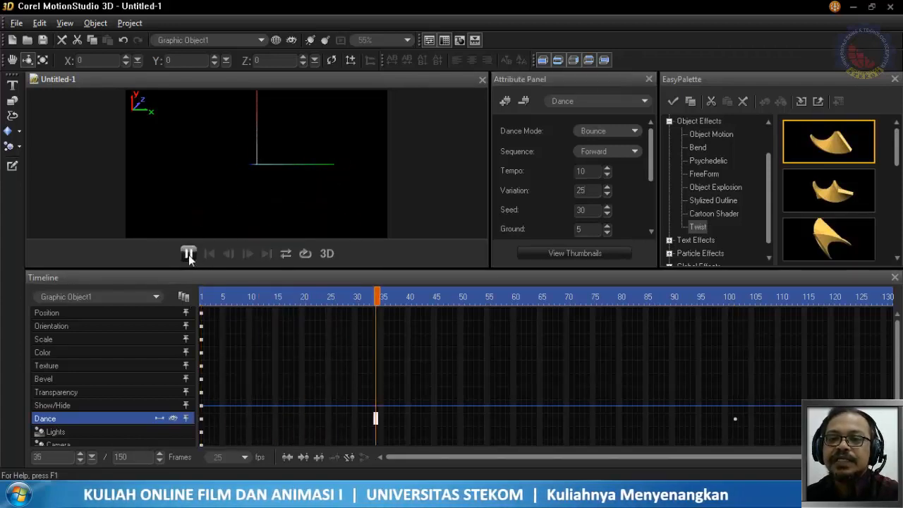
left_click(188, 254)
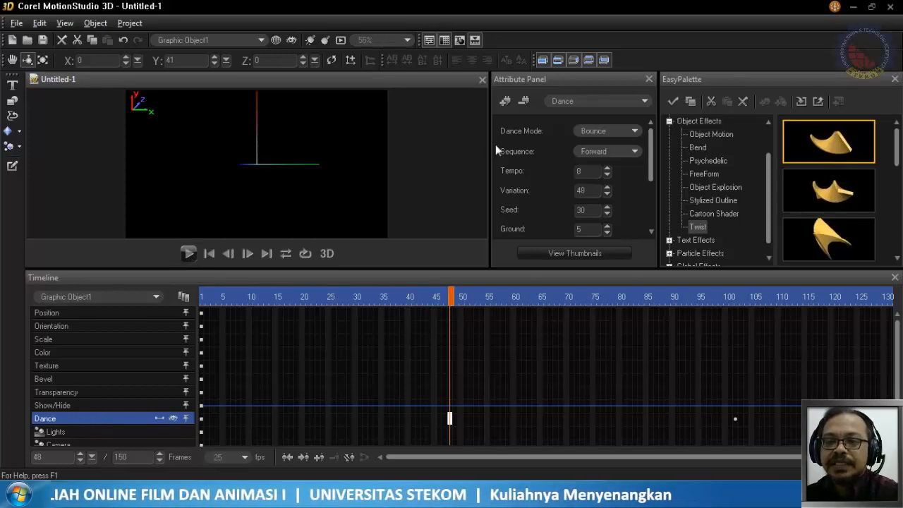
- Remove the Dance effect and set the frame object's orientation at frame 150 to X 0 and Y 0
left_click(523, 101)
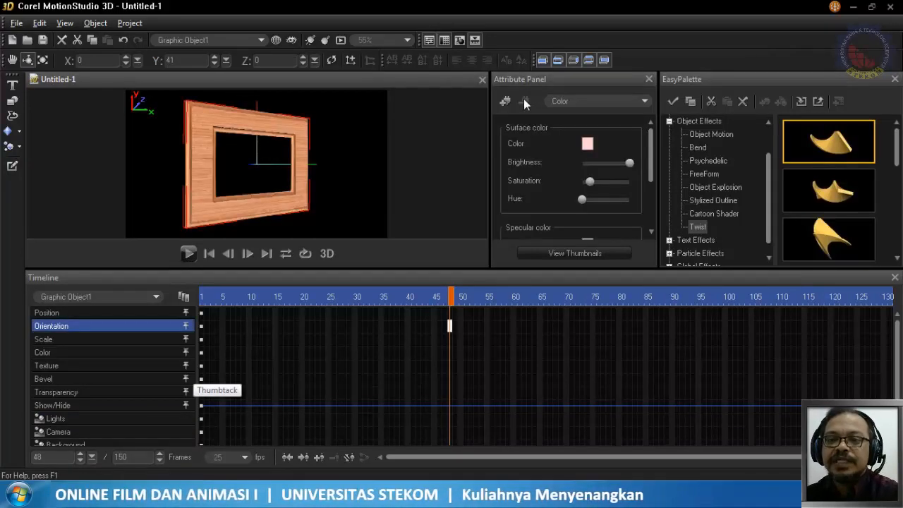
left_click_drag(450, 296, 899, 296)
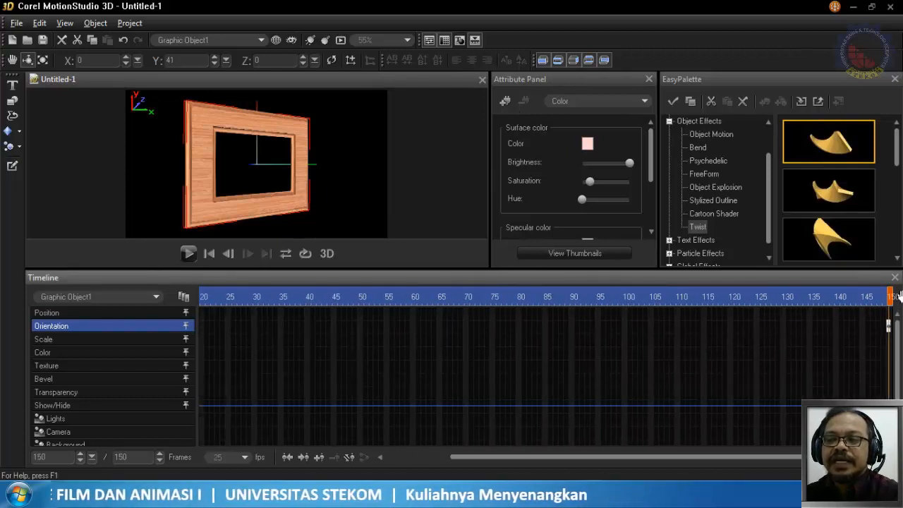
double_click(192, 59)
type("0")
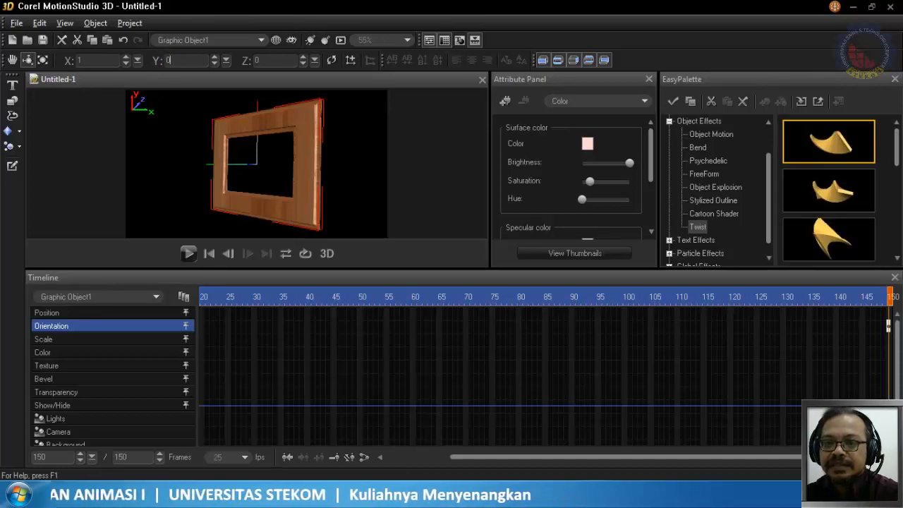
double_click(83, 60)
type("0")
key("Return")
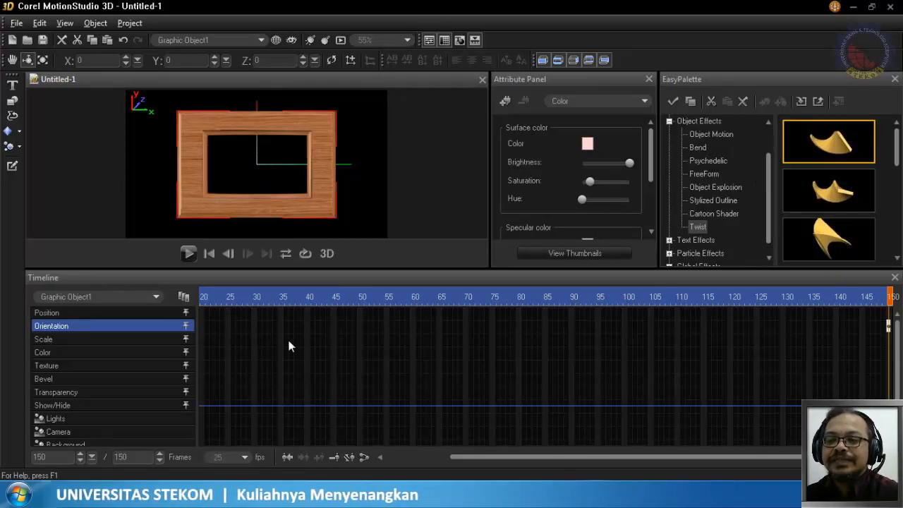
- Add the Jump plug-in effect to the frame object at frame 1 and preview it with its default settings
left_click_drag(531, 457, 390, 456)
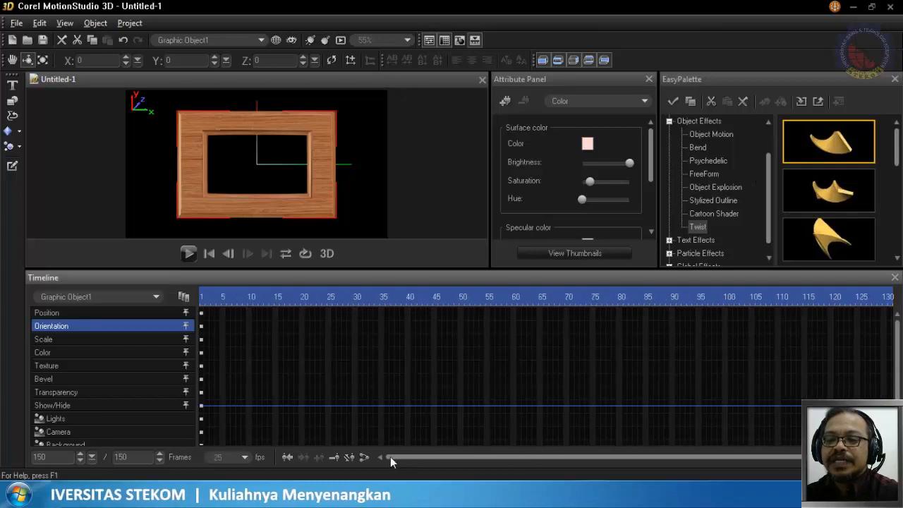
left_click(203, 296)
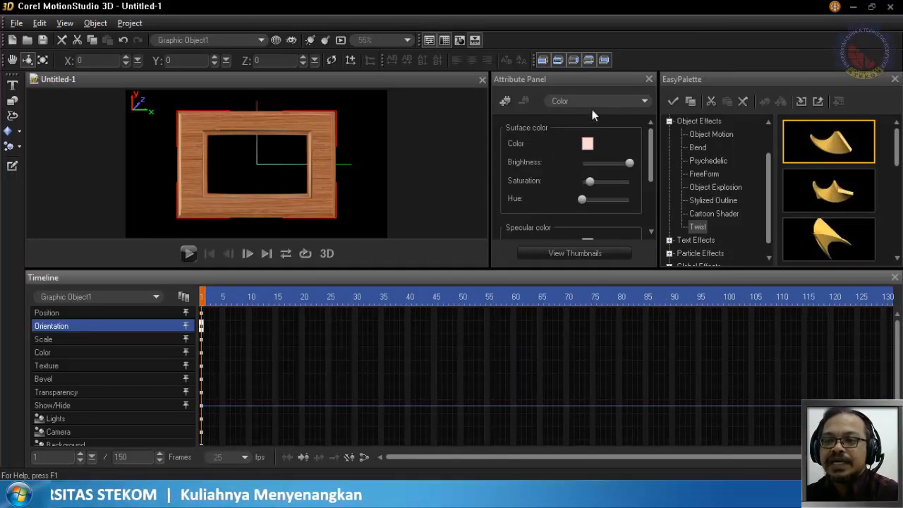
left_click(503, 100)
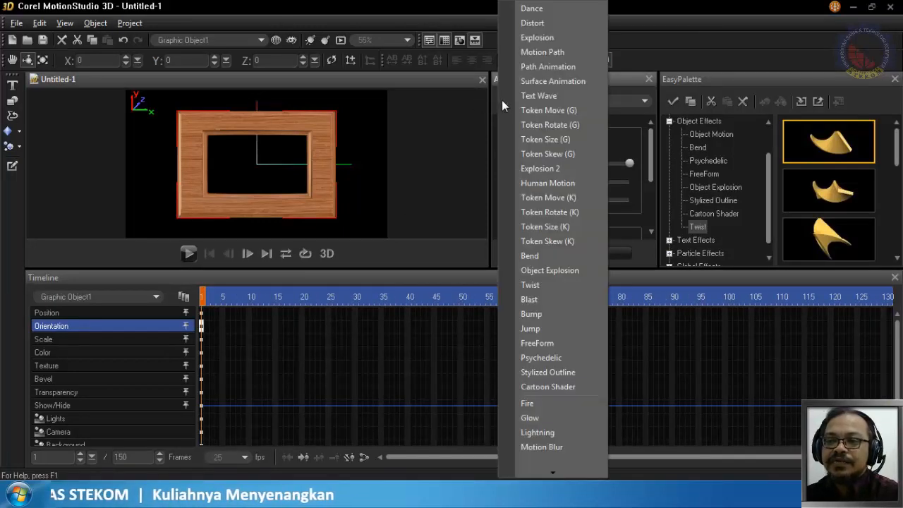
left_click(566, 329)
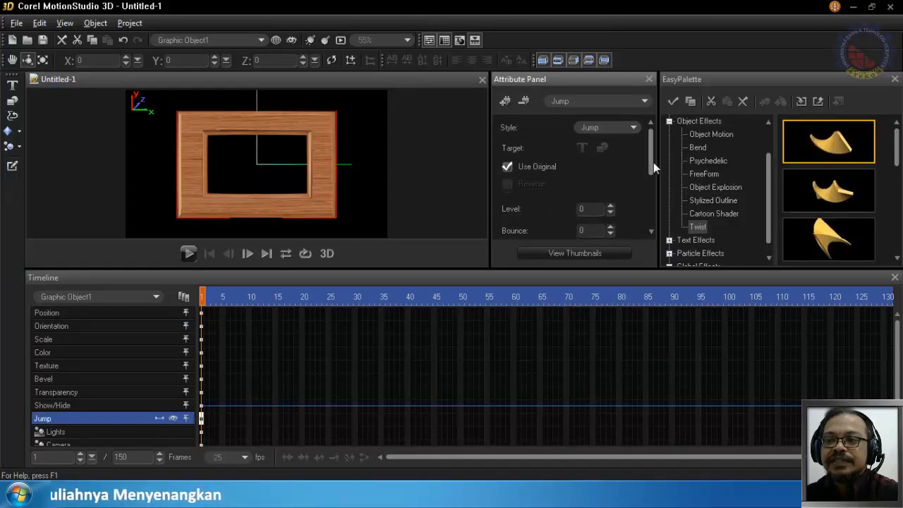
left_click_drag(653, 162, 656, 202)
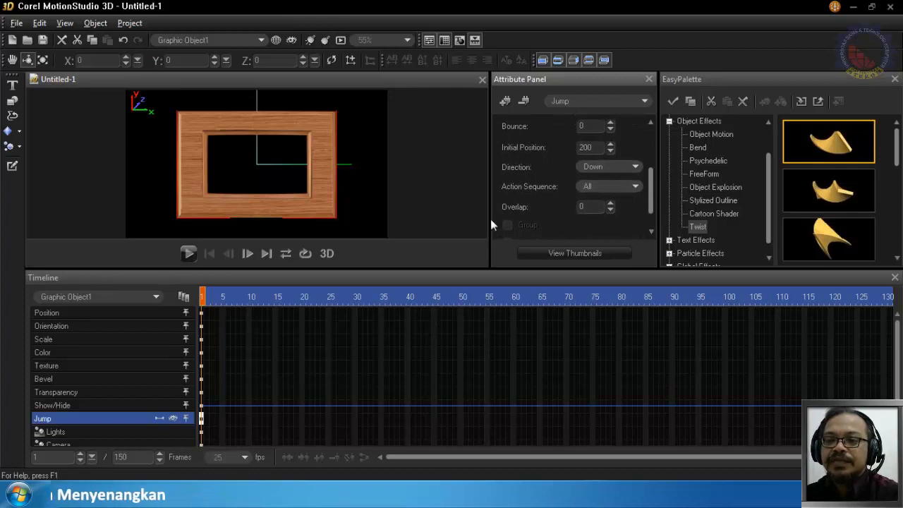
left_click(189, 253)
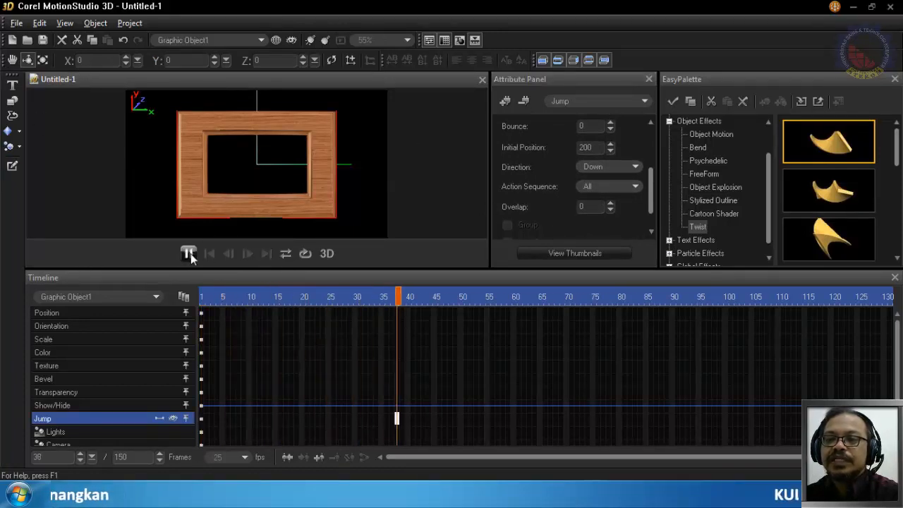
left_click(189, 253)
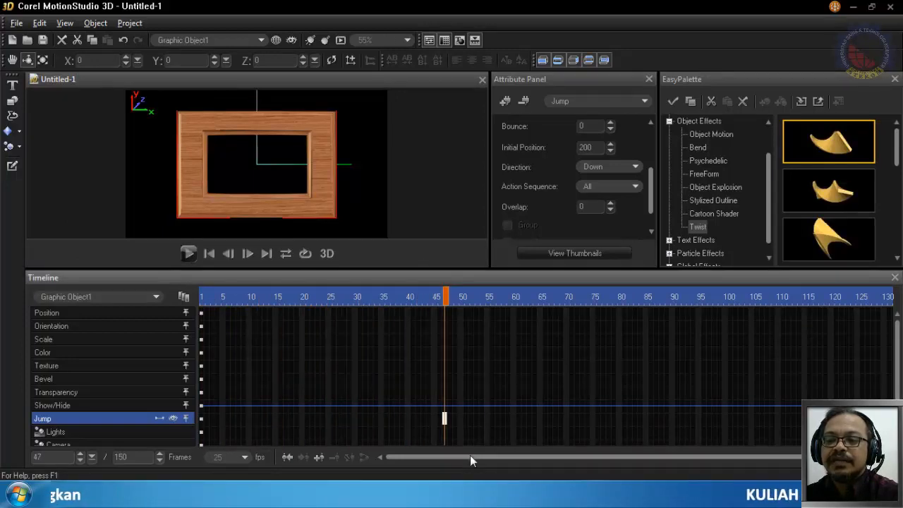
- Set the Jump effect's bounce to 50 and level to 5 at frame 1, and play the animation
left_click_drag(445, 299, 202, 299)
left_click_drag(649, 184, 653, 166)
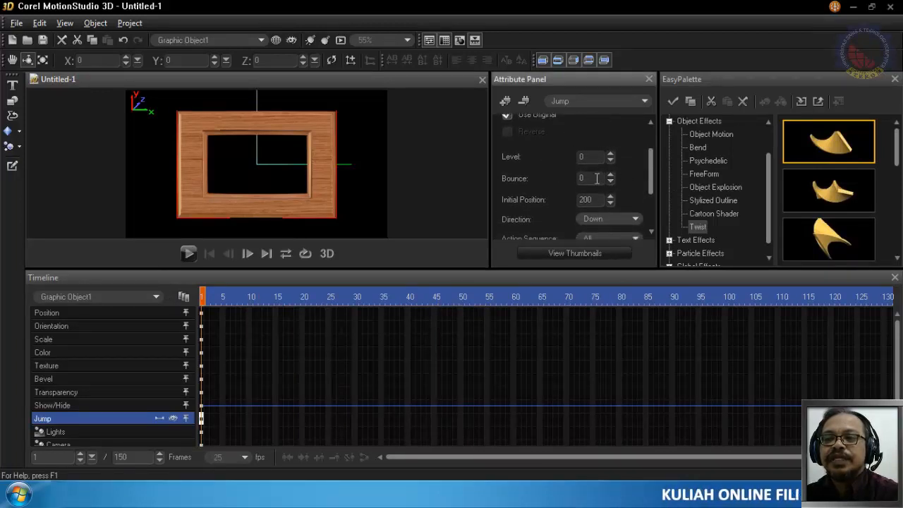
type("50")
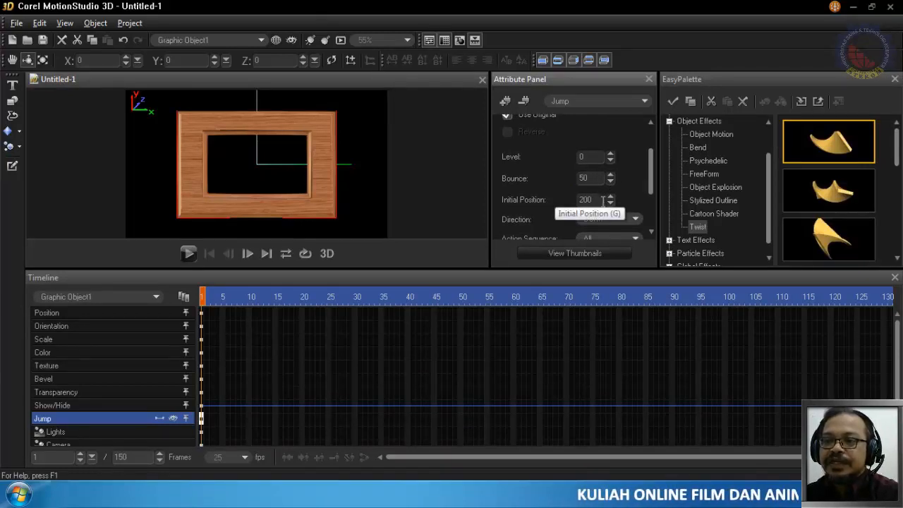
double_click(576, 155)
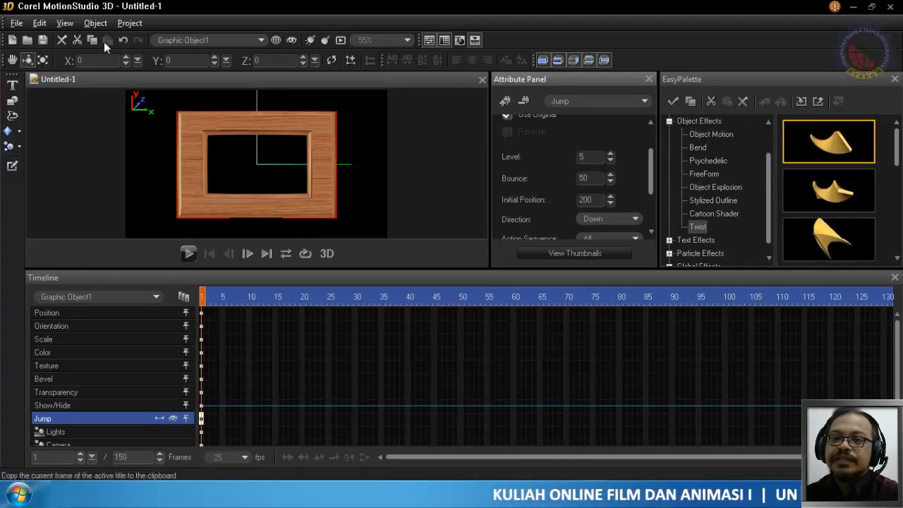
left_click(187, 254)
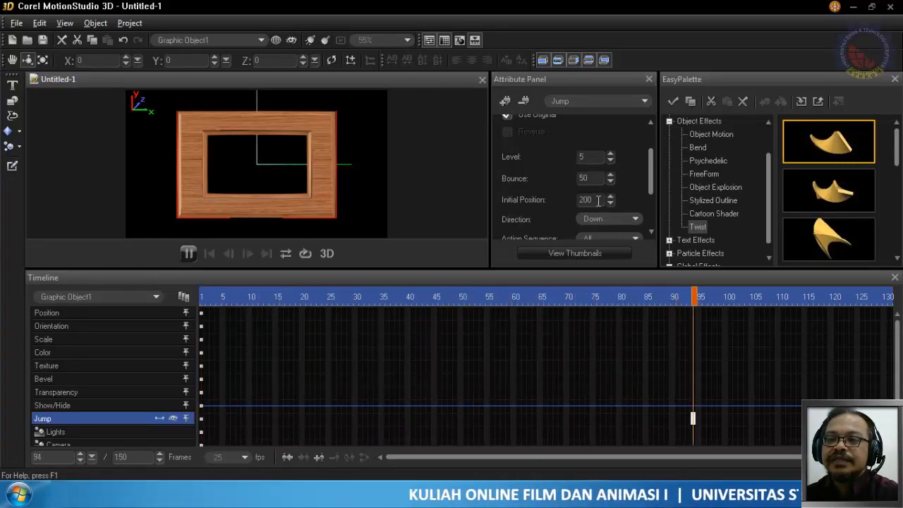
- Examine the Jump effect's style and action sequence options, keeping the style at Jump and the sequence at All
left_click_drag(650, 182, 649, 232)
scroll(644, 213, "up", 5)
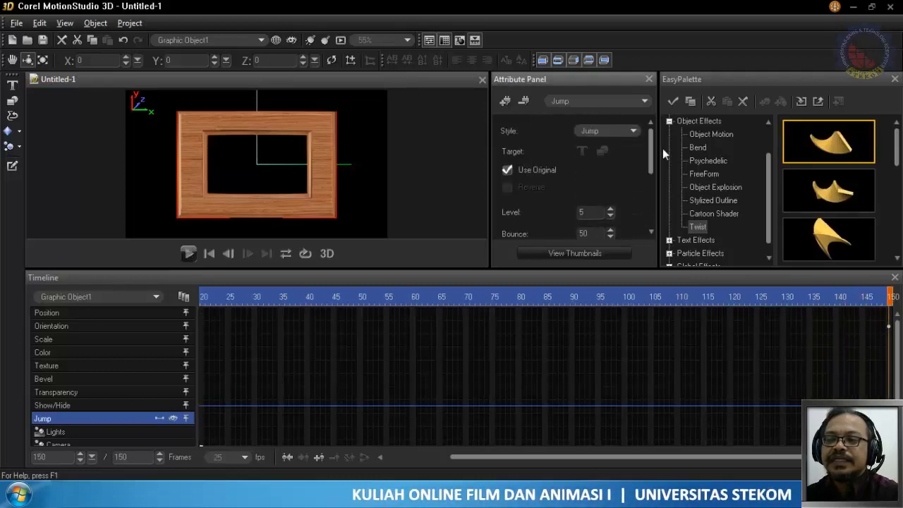
left_click(615, 132)
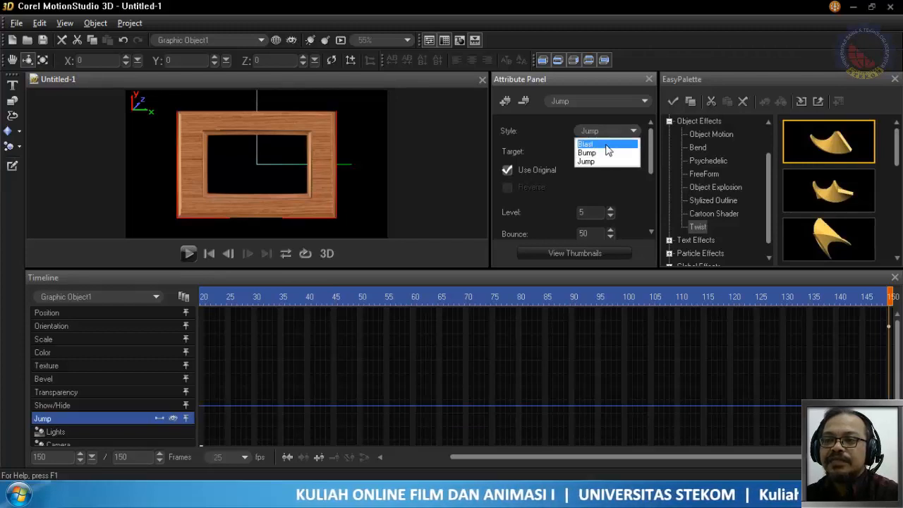
left_click(605, 162)
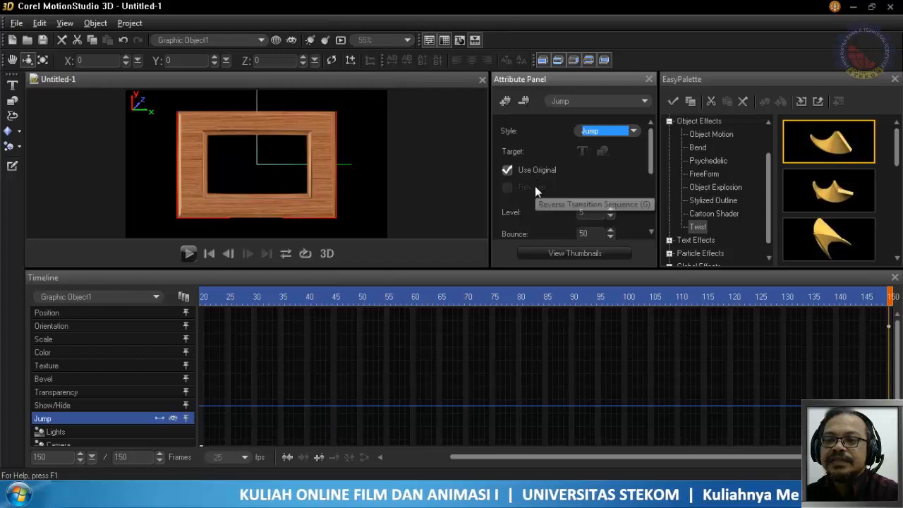
left_click_drag(652, 167, 650, 213)
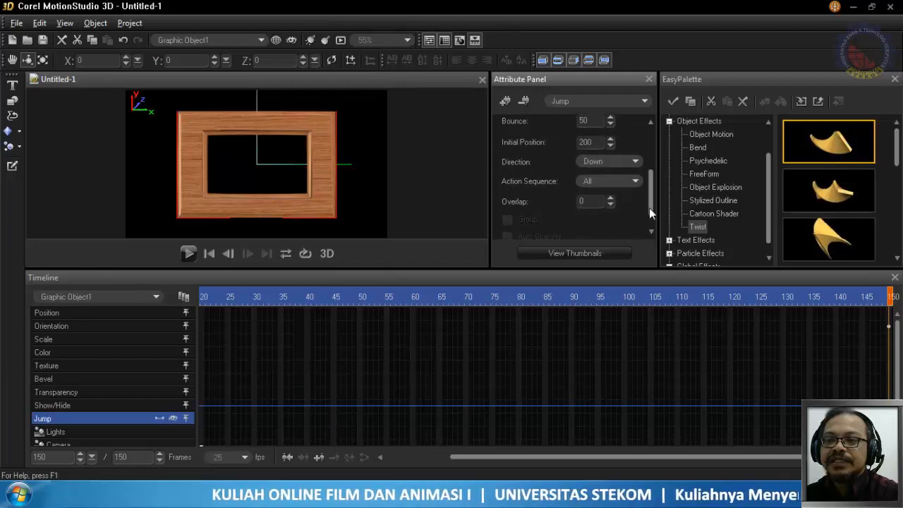
left_click(632, 183)
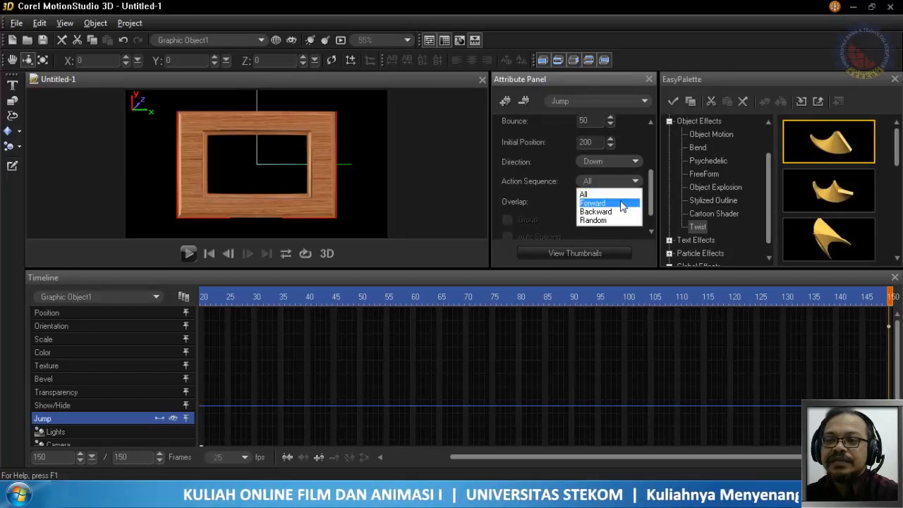
left_click(604, 194)
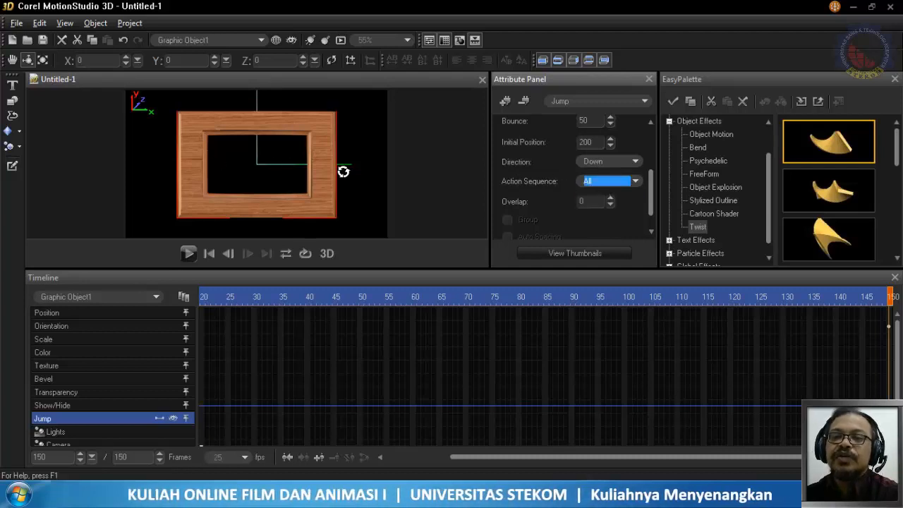
left_click(612, 184)
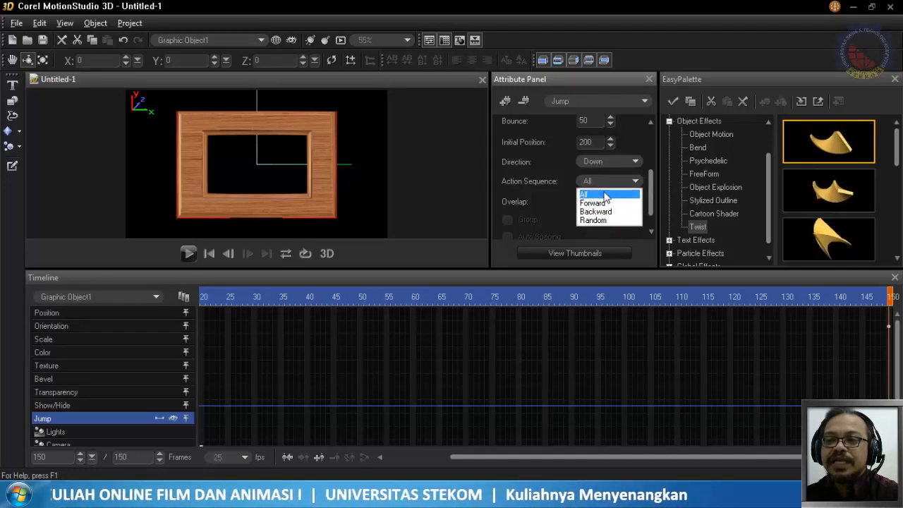
left_click(605, 193)
- Set the Jump effect's direction to Up and play the animation
left_click(608, 162)
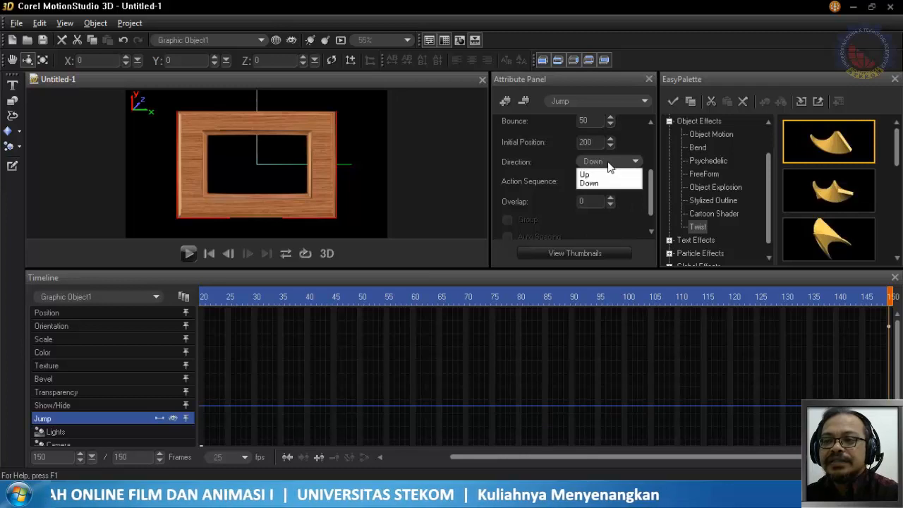
left_click(599, 175)
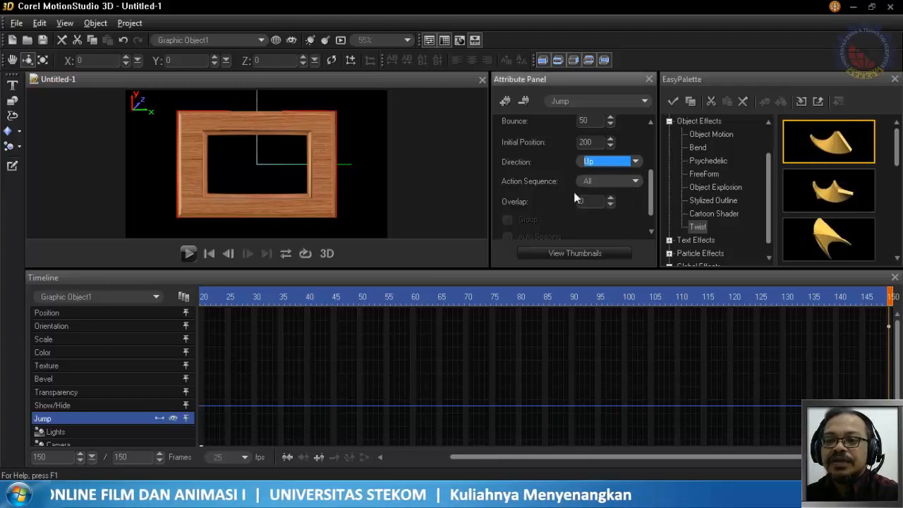
left_click(190, 252)
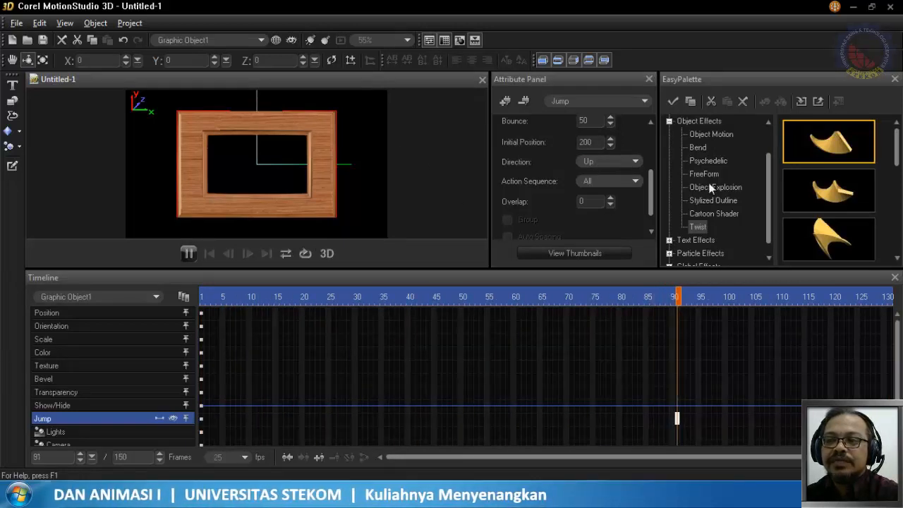
- Set the Jump effect's level and bounce both to 100 at frame 150, and play the animation
left_click_drag(653, 193, 657, 164)
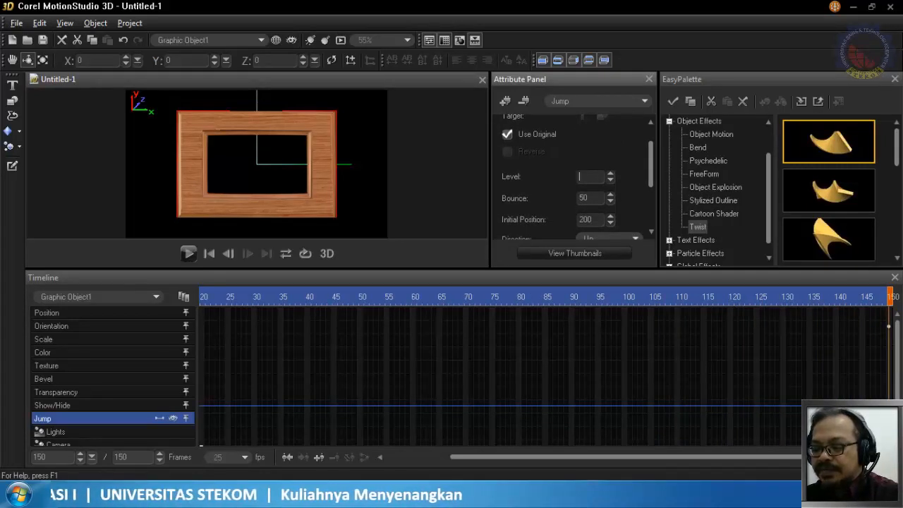
key("Return")
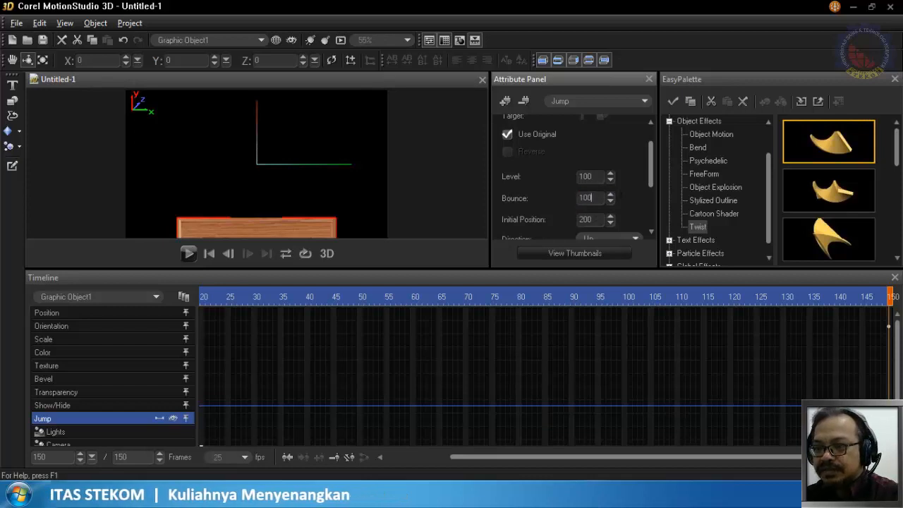
key("Return")
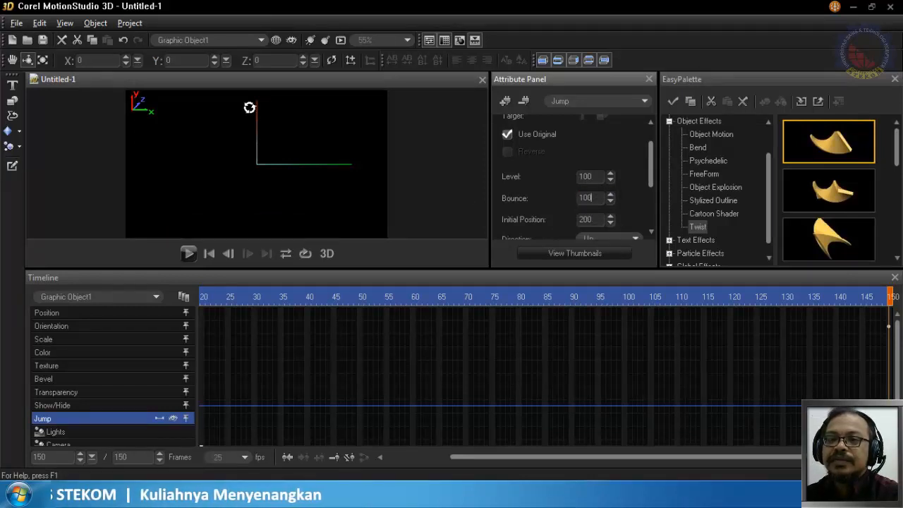
left_click(187, 254)
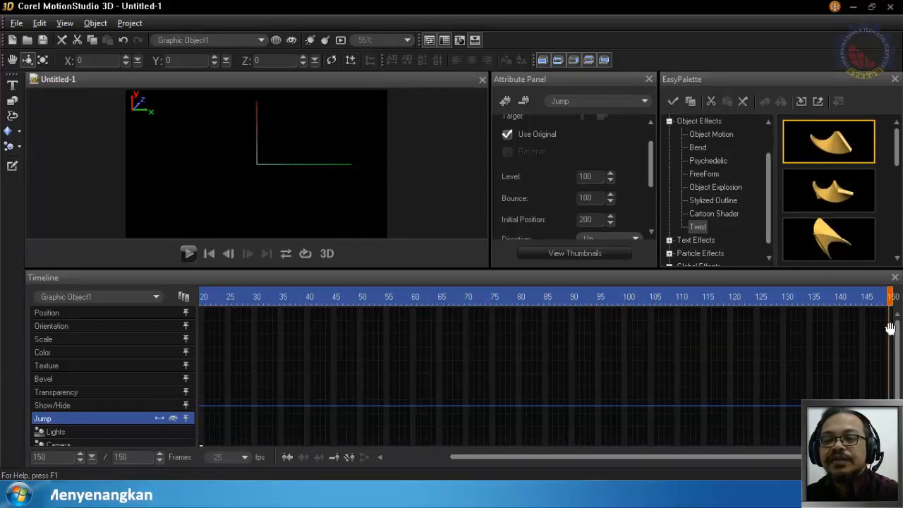
- Replace the frame object's Jump effect with the second Dance preset from the Text Effects library and play the animation
left_click(523, 102)
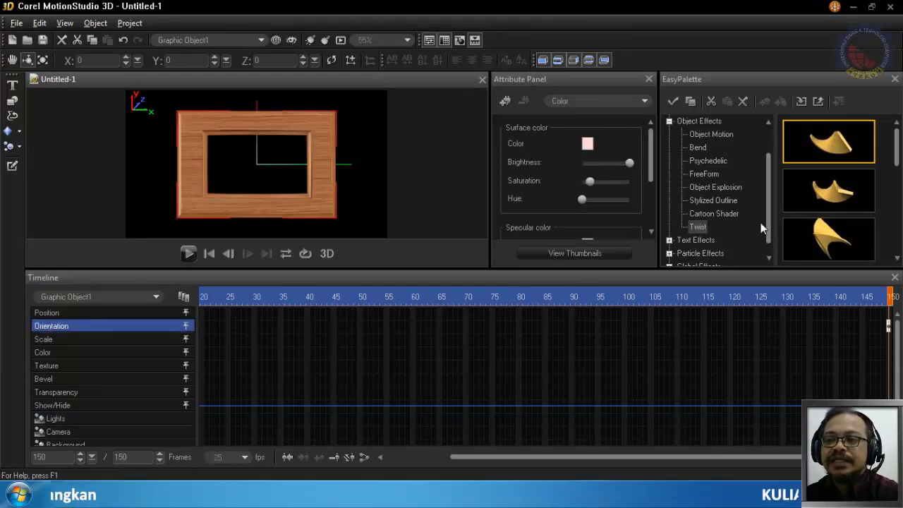
scroll(764, 194, "up", 3)
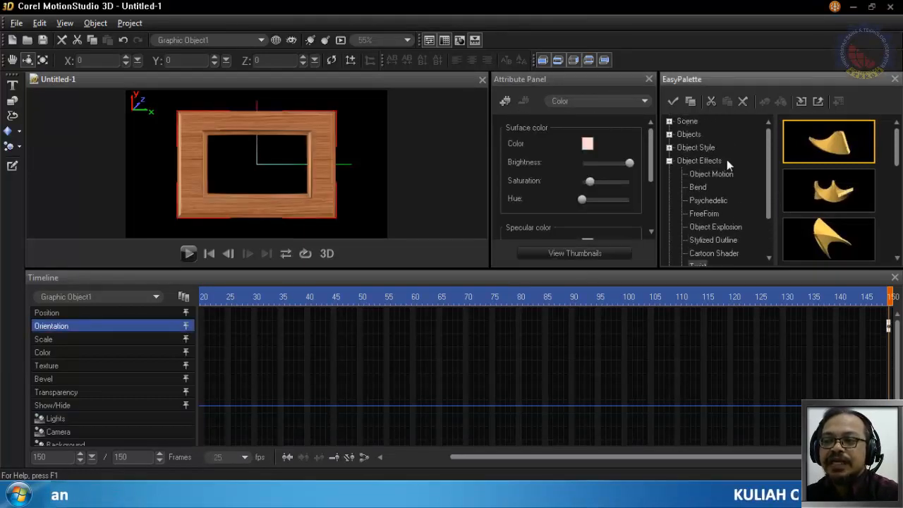
left_click(669, 148)
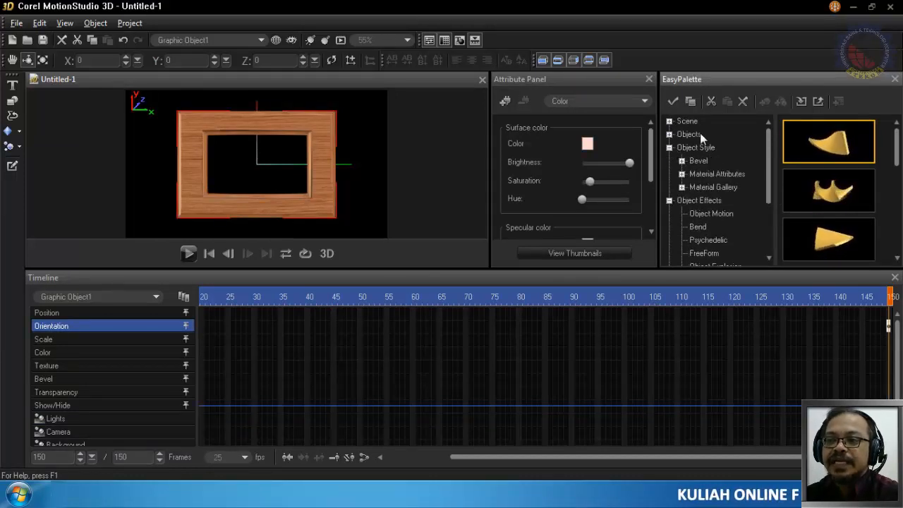
left_click(669, 148)
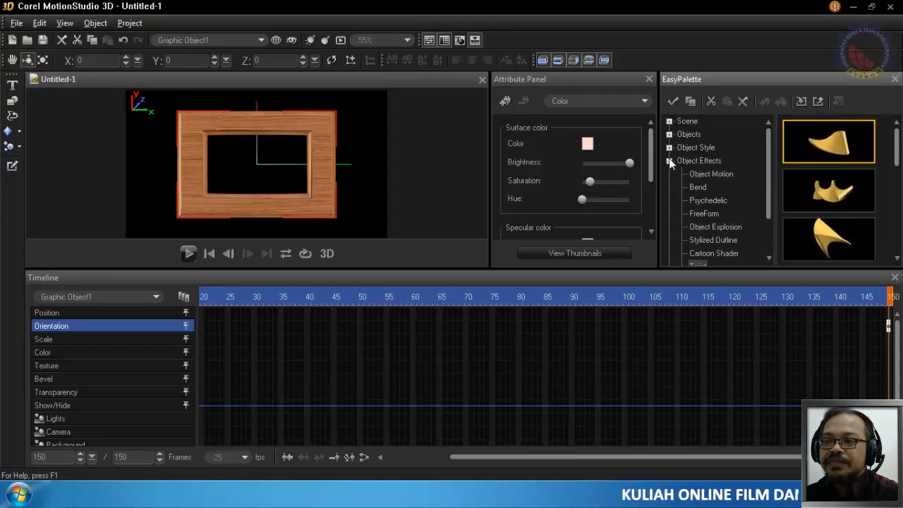
left_click(670, 161)
left_click(670, 174)
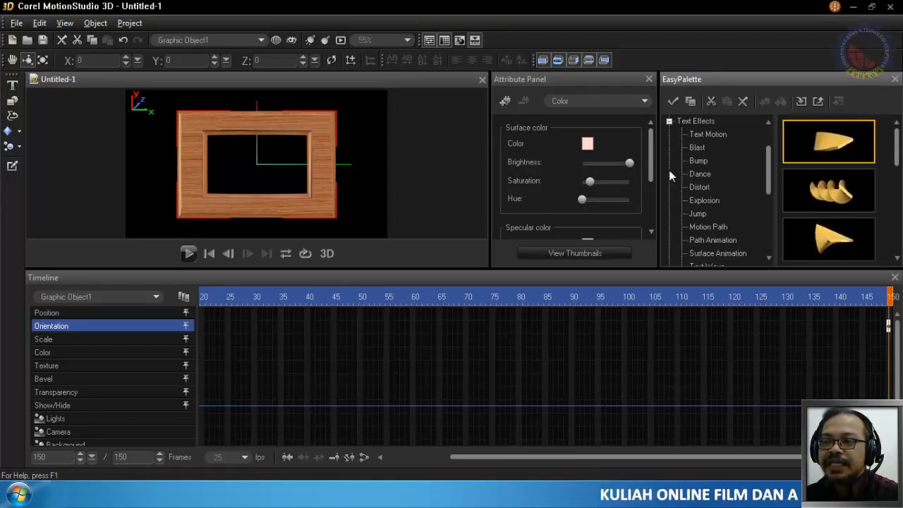
left_click(707, 176)
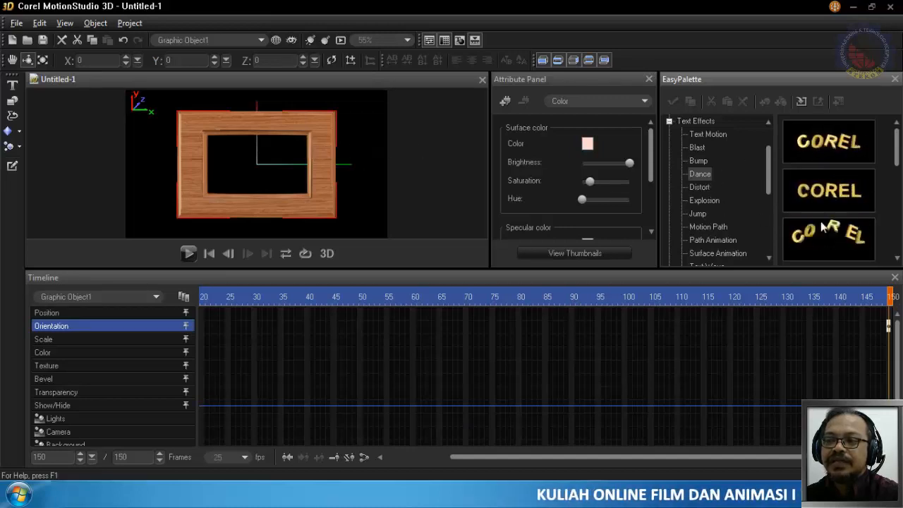
left_click_drag(810, 195, 332, 195)
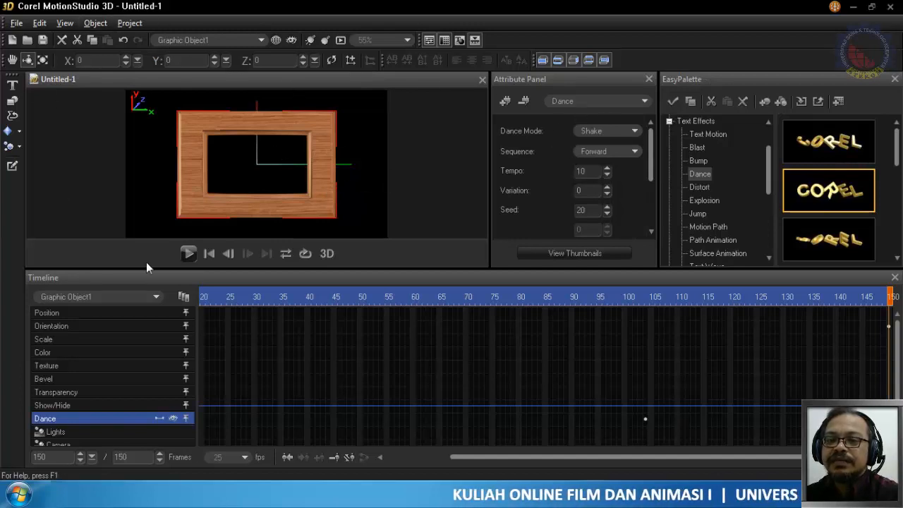
left_click(190, 254)
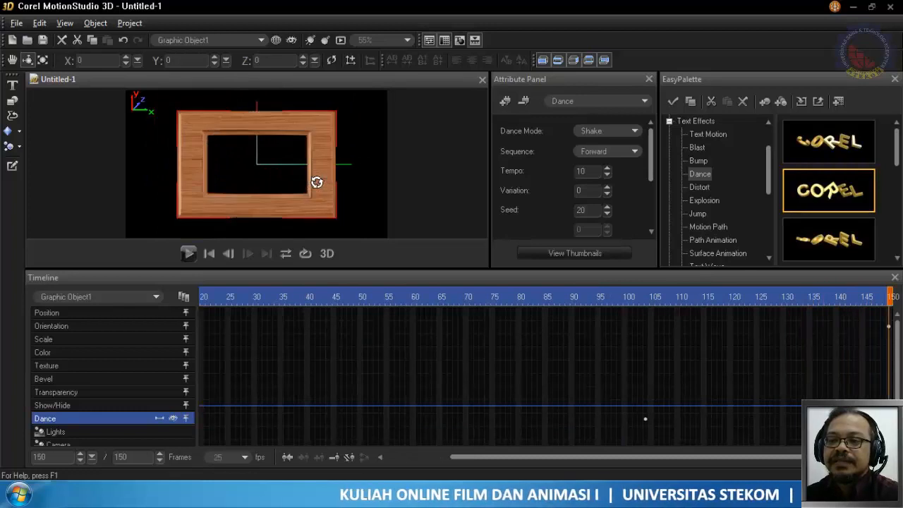
- Examine the Dance effect's settings and the frame object's pose at frames 1, 104 and 150
scroll(650, 179, "down", 3)
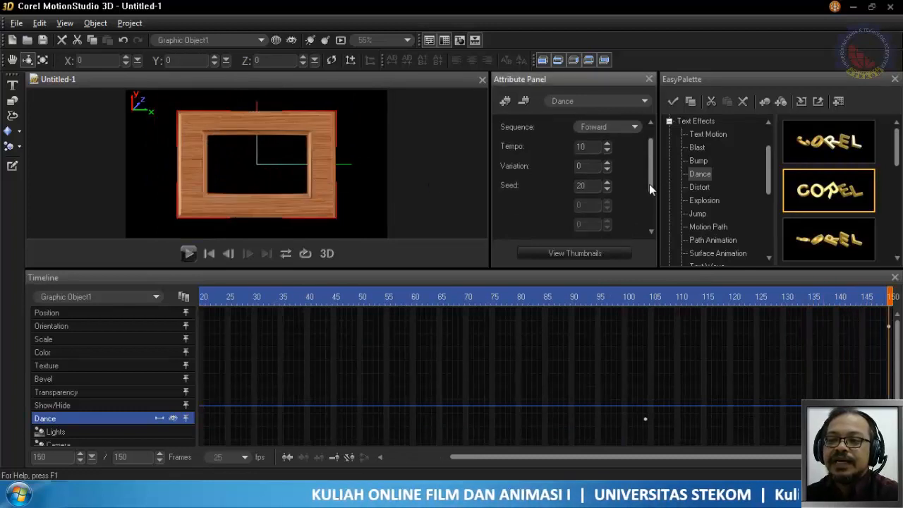
scroll(645, 182, "up", 3)
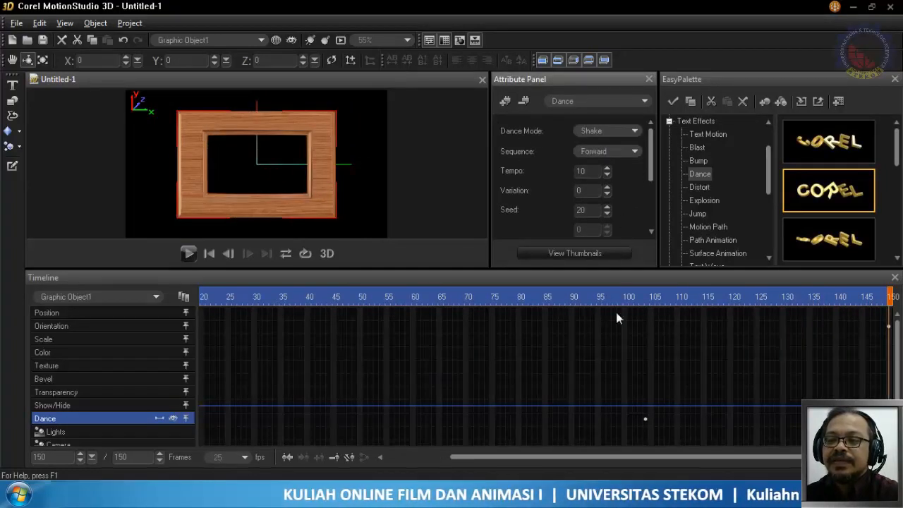
left_click(644, 296)
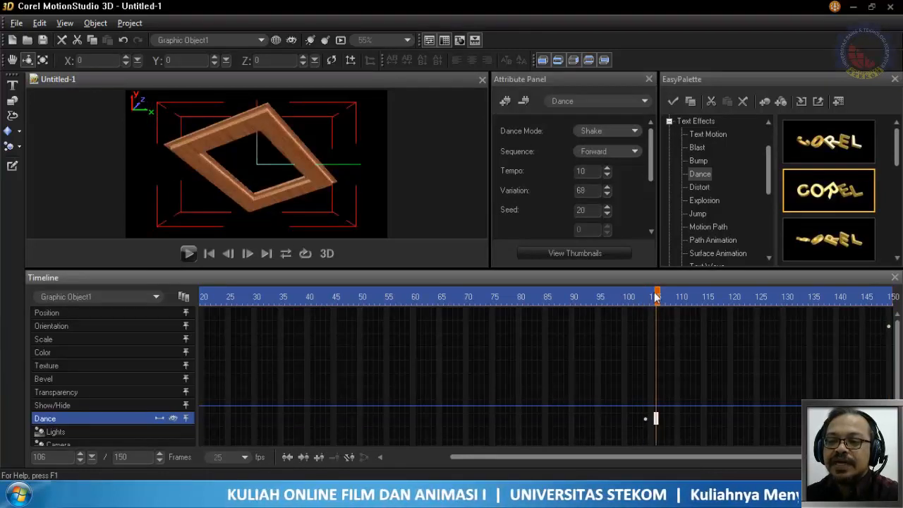
left_click(888, 297)
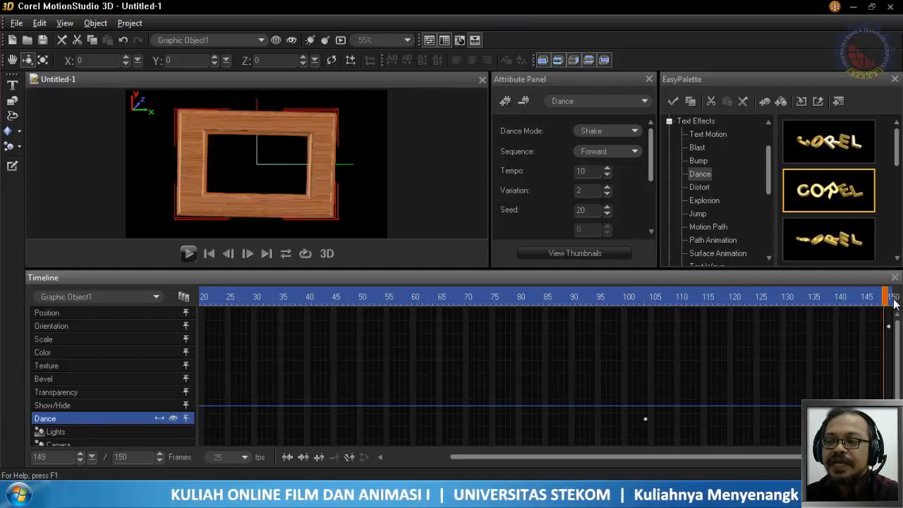
left_click(894, 300)
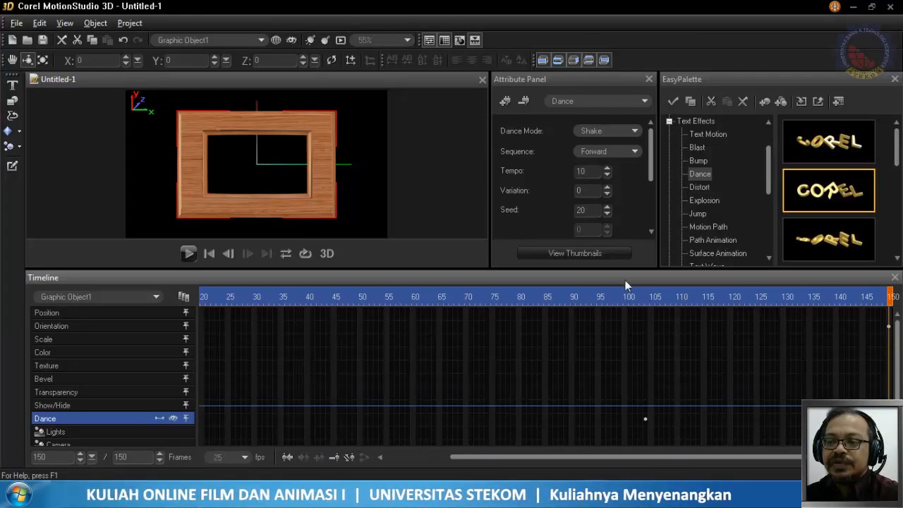
left_click_drag(643, 297, 647, 302)
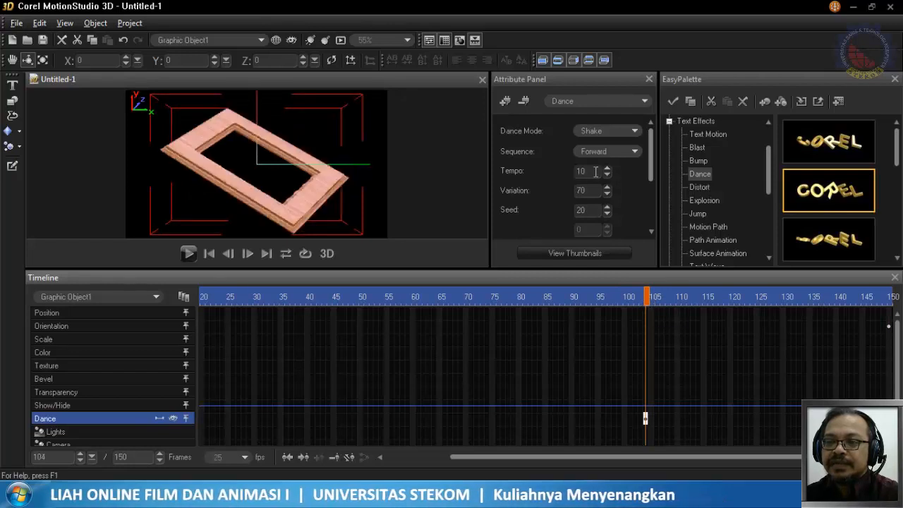
left_click_drag(496, 456, 433, 459)
left_click(202, 297)
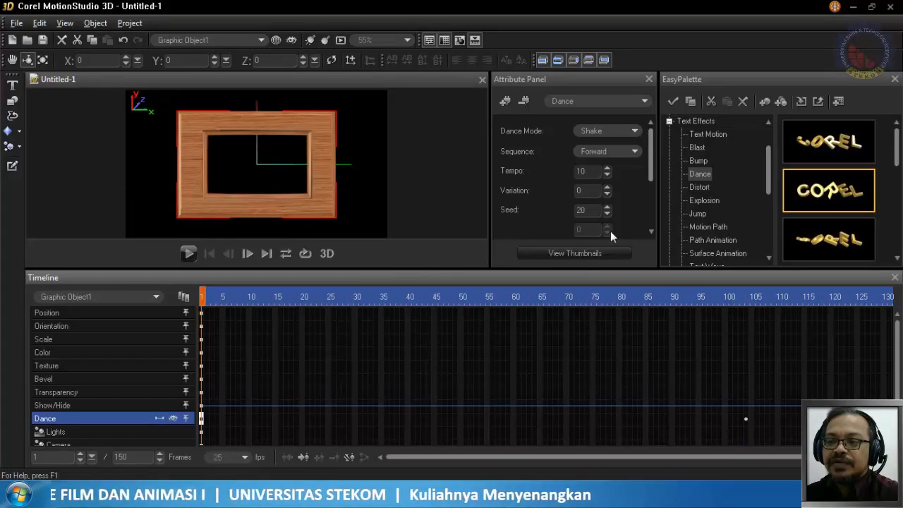
- Set the Dance effect's variation to 30 at frame 104 and play the animation from frame 1
left_click(745, 298)
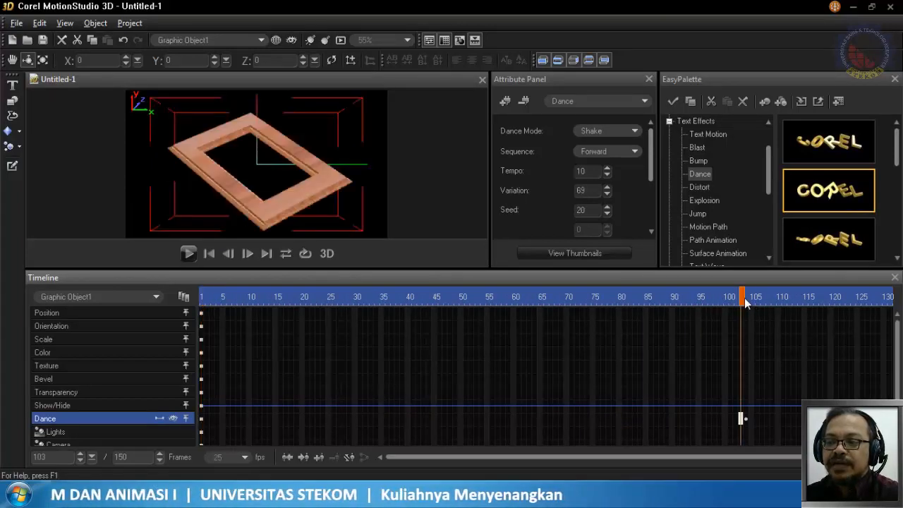
double_click(570, 193)
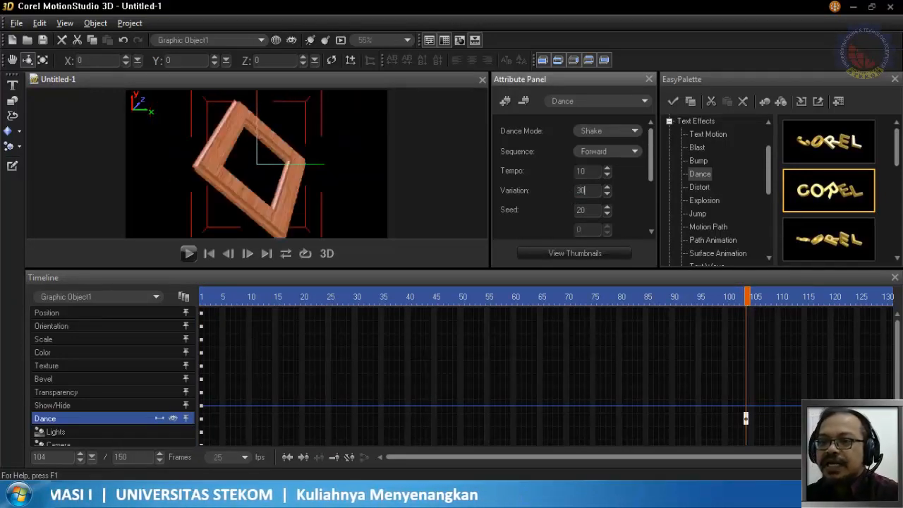
left_click(201, 299)
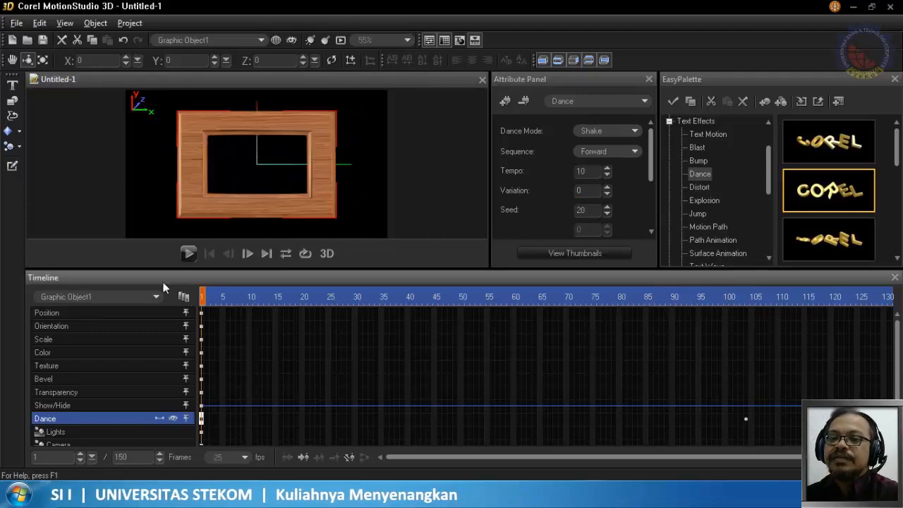
left_click(188, 253)
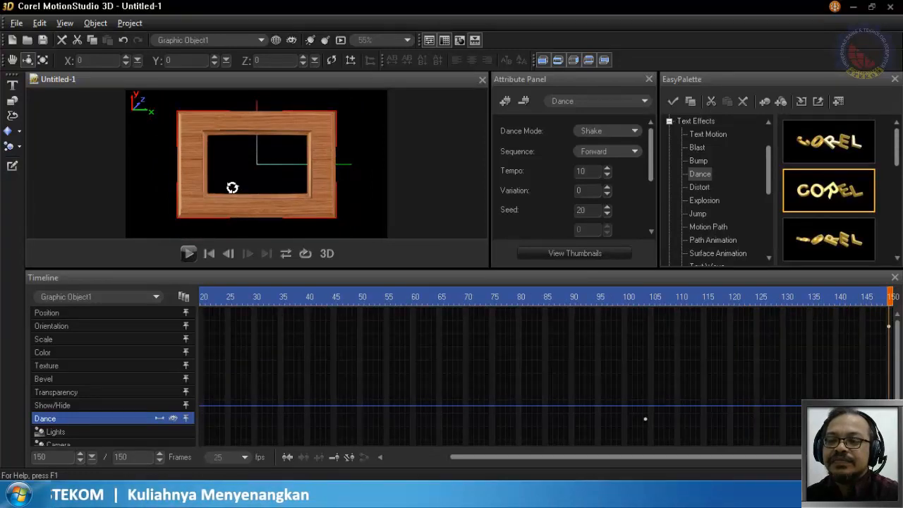
- Set the Dance effect's variation to 10 at frame 104 and play the animation
left_click(646, 299)
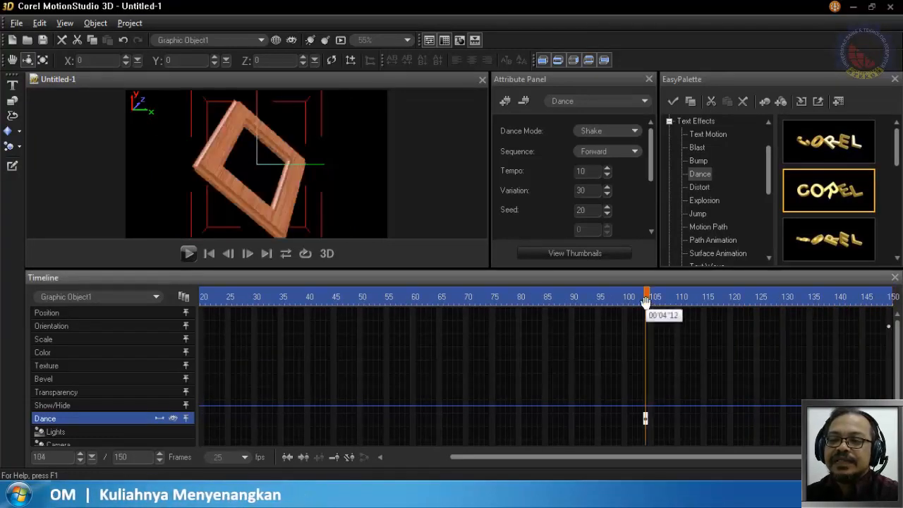
left_click_drag(594, 195, 558, 192)
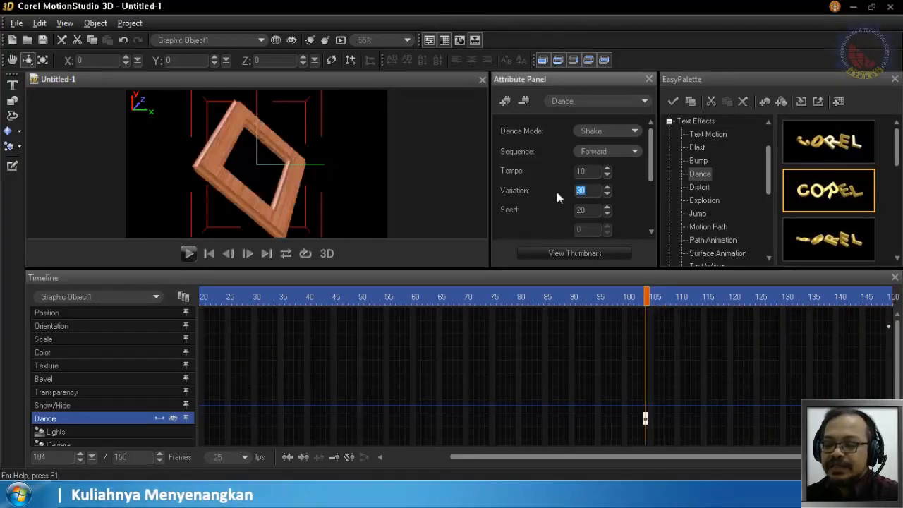
type("10")
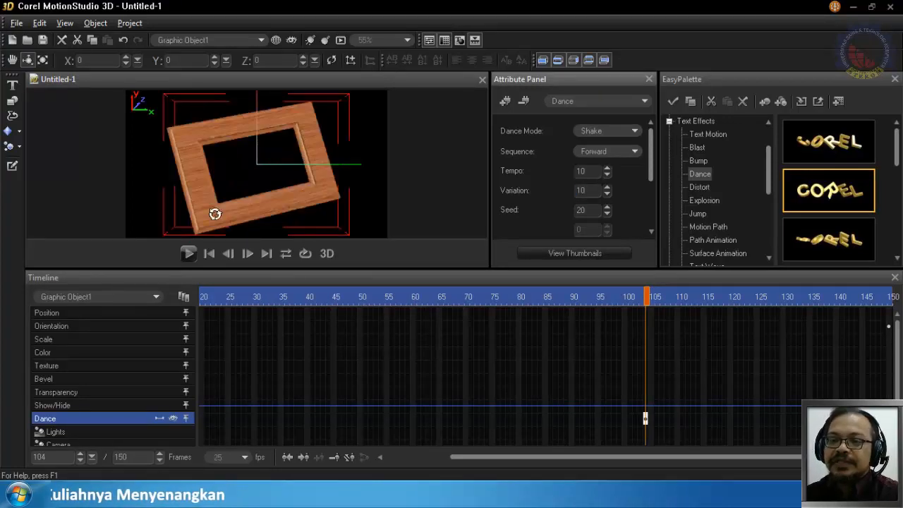
left_click(191, 253)
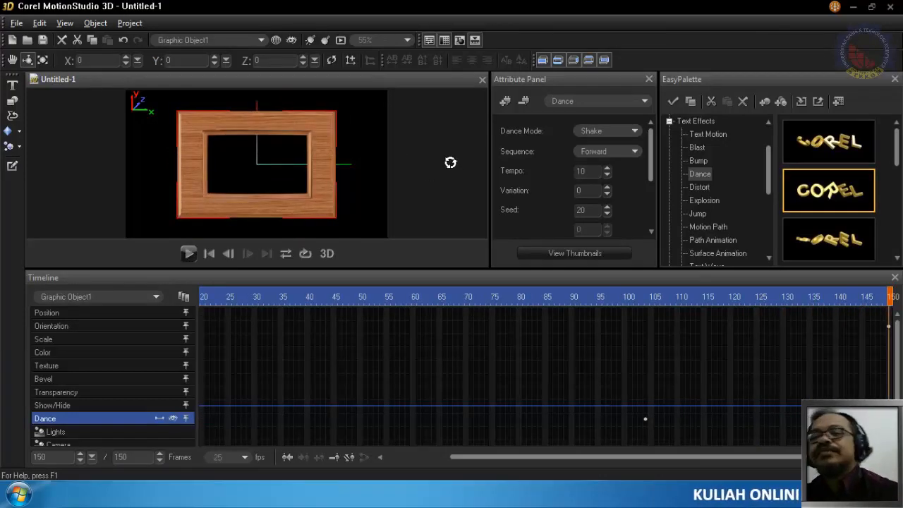
- Remove the Dance effect from the wooden frame object
left_click(523, 104)
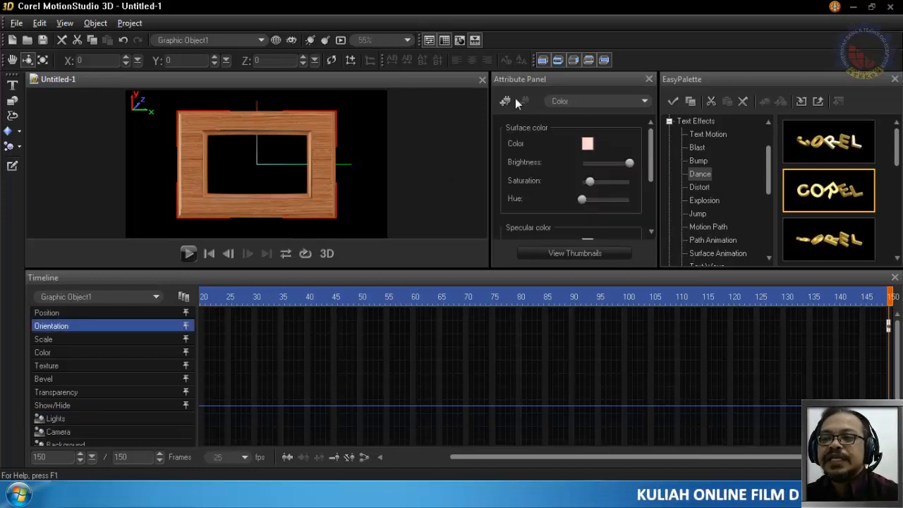
left_click(503, 100)
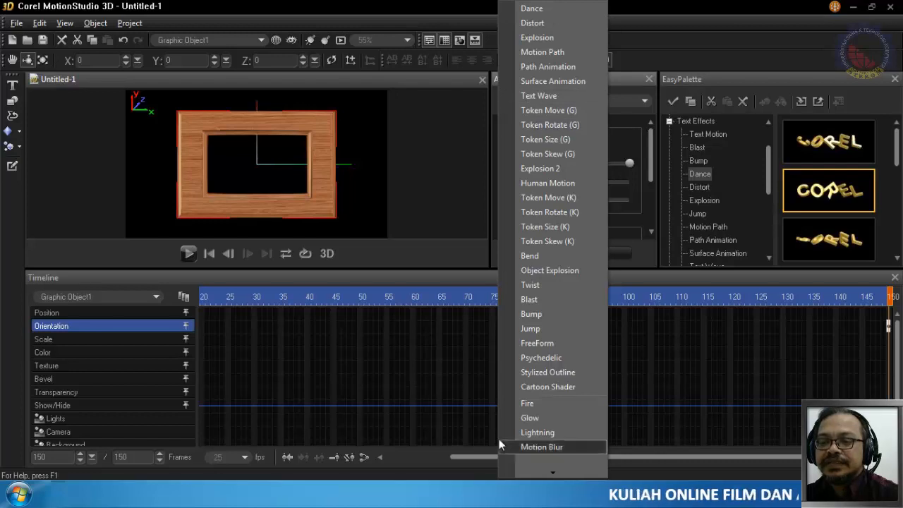
left_click(653, 6)
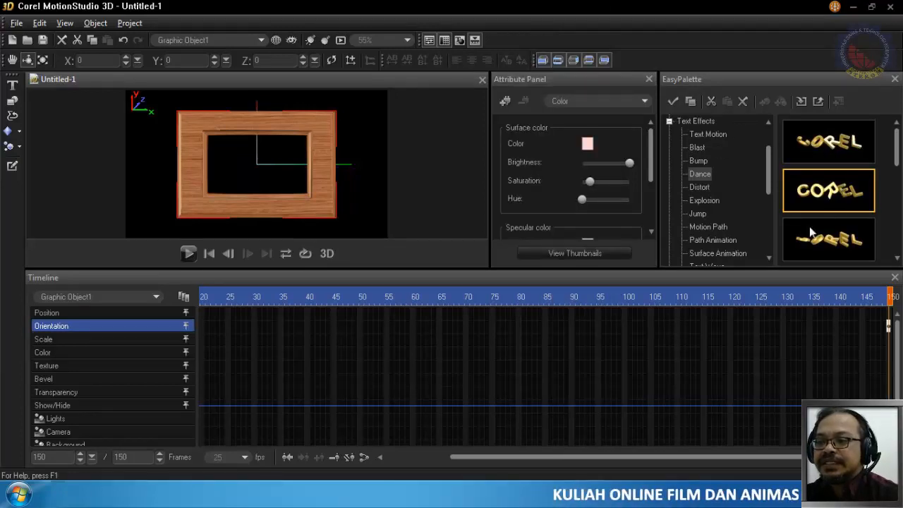
- Look through the Fire particle presets, the list of effects that can be added, and the Object Effects and Text Effects categories
mouse_move(766, 184)
left_mouse_down()
mouse_move(768, 255)
mouse_move(771, 175)
left_mouse_up()
left_click(670, 175)
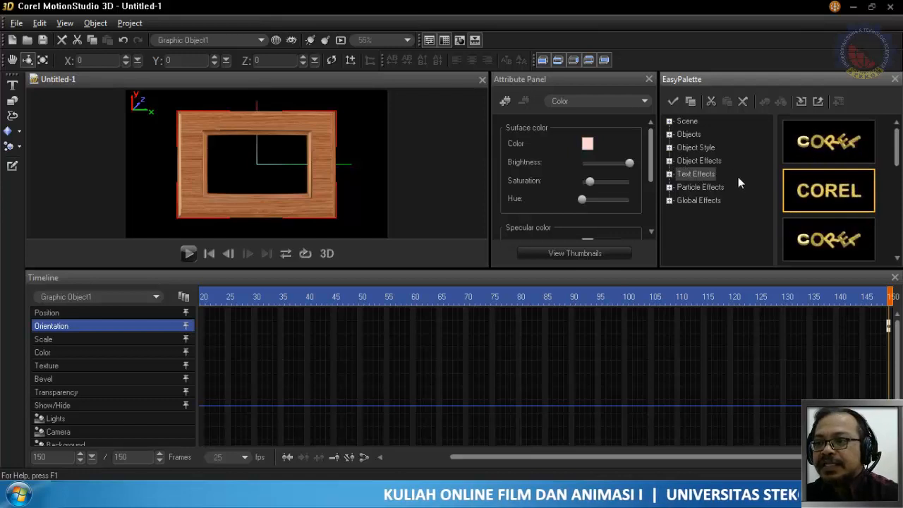
left_click(669, 186)
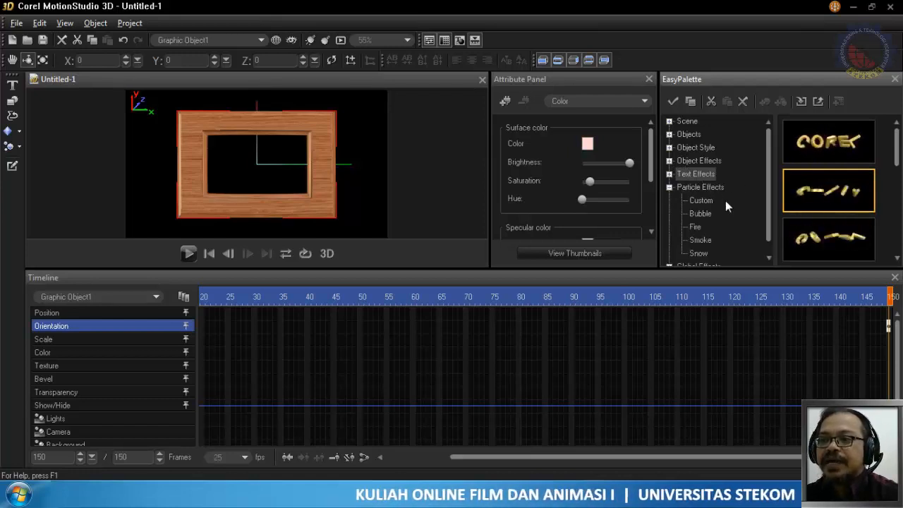
left_click(696, 225)
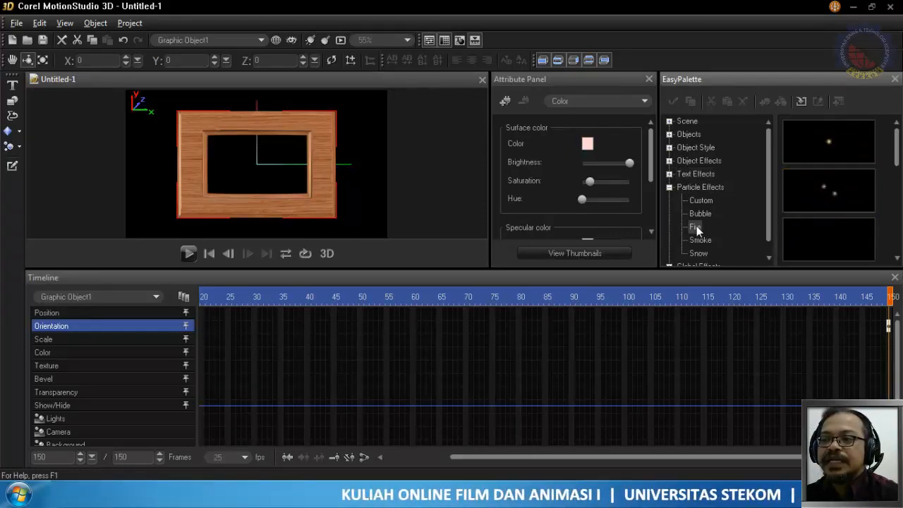
left_click(505, 101)
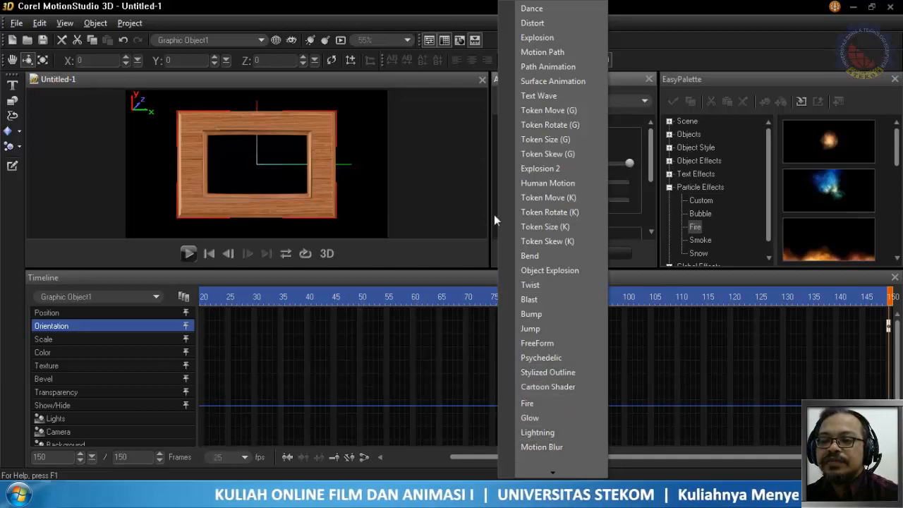
left_click(705, 162)
left_click(669, 162)
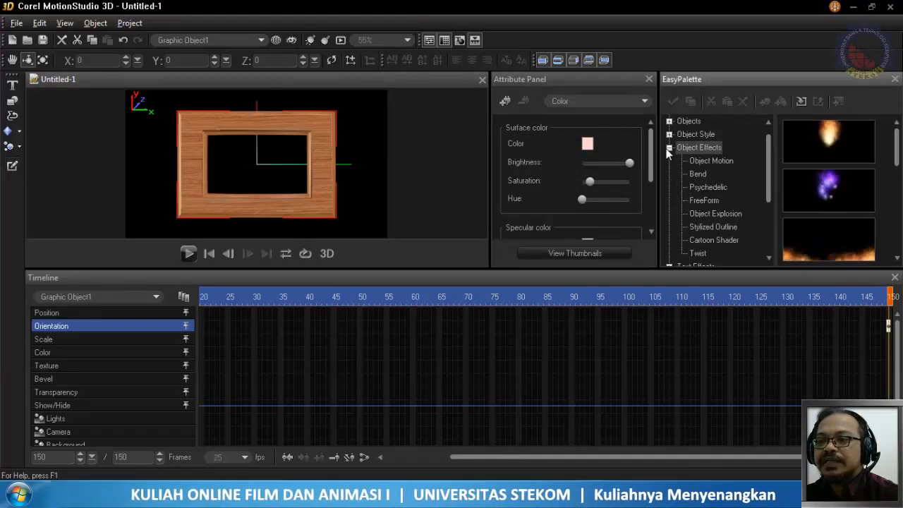
left_click(669, 147)
left_click(670, 161)
scroll(684, 167, "down", 5)
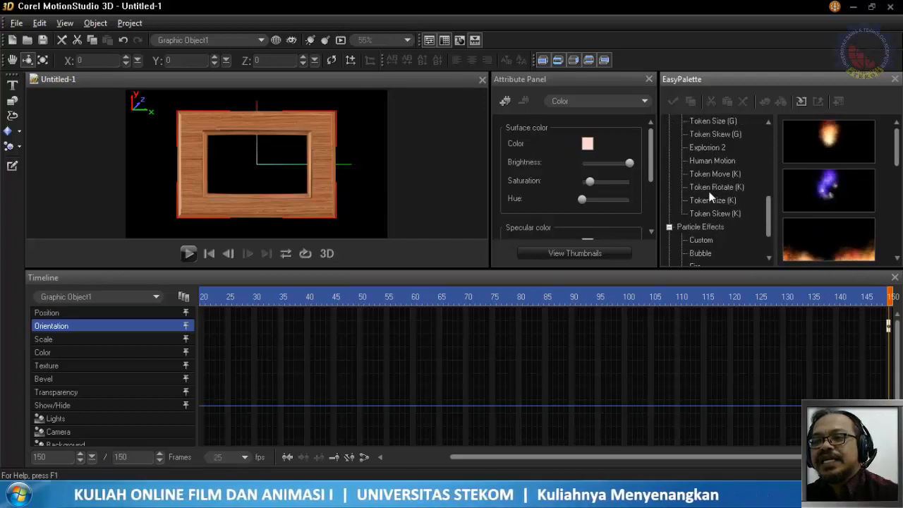
scroll(710, 198, "up", 8)
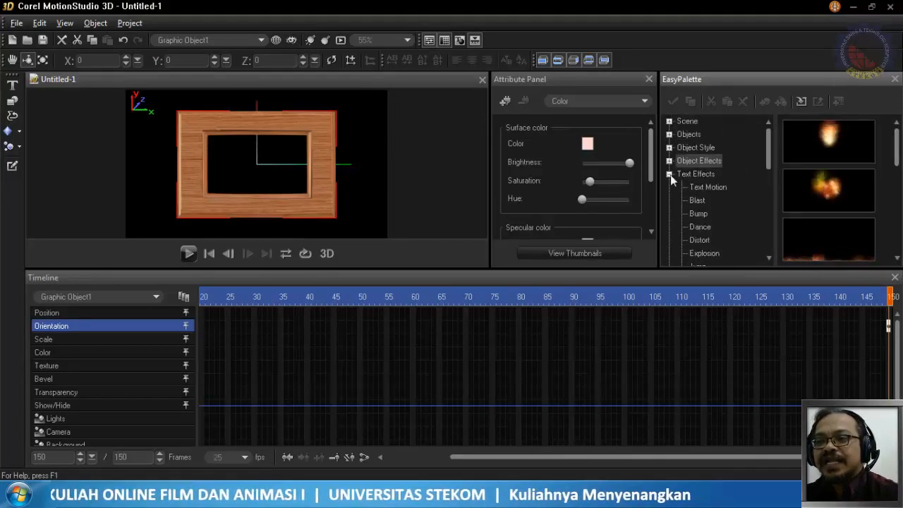
left_click(669, 174)
- Add the Fire particle preset with low flames spread along the ground to the scene with the wooden frame
left_click(712, 191)
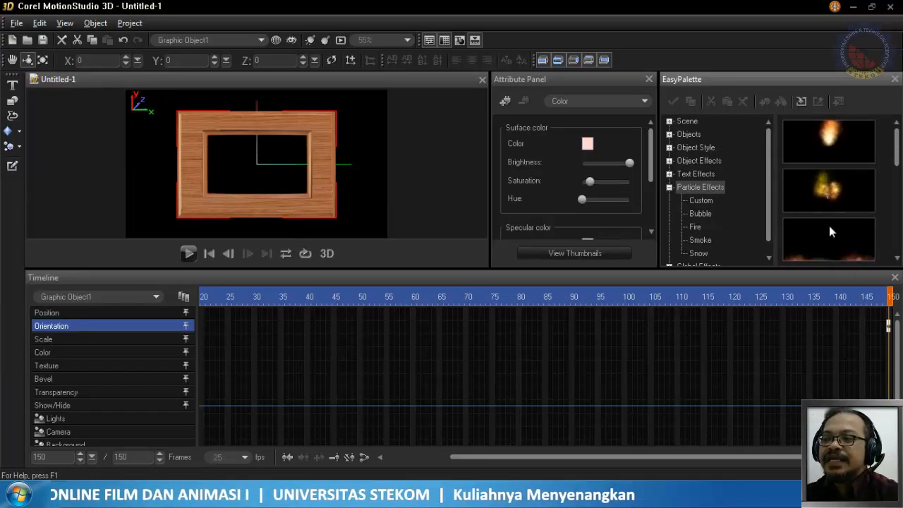
left_click(838, 255)
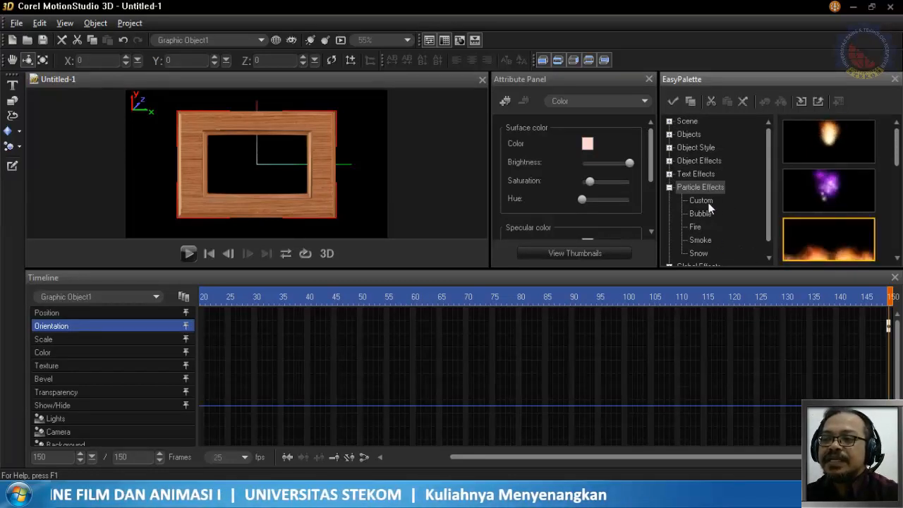
left_click(698, 227)
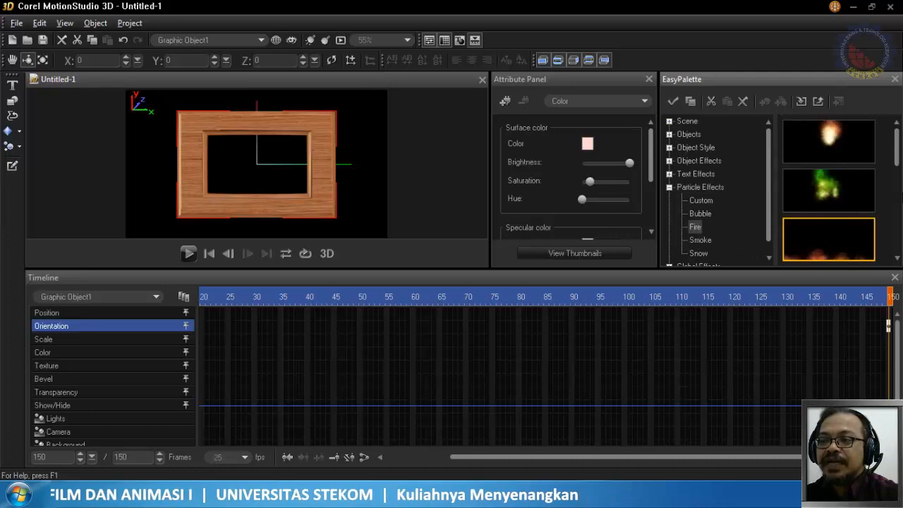
left_click_drag(898, 161, 896, 183)
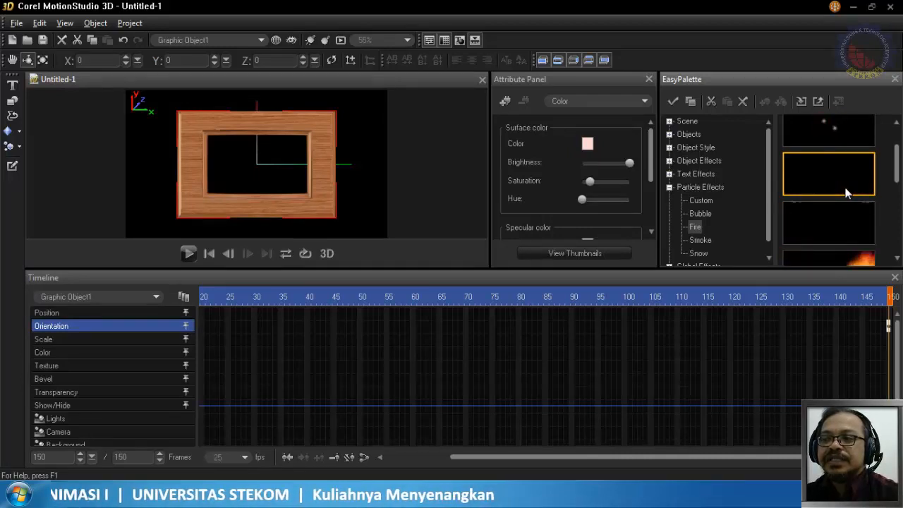
left_click_drag(850, 185, 392, 204)
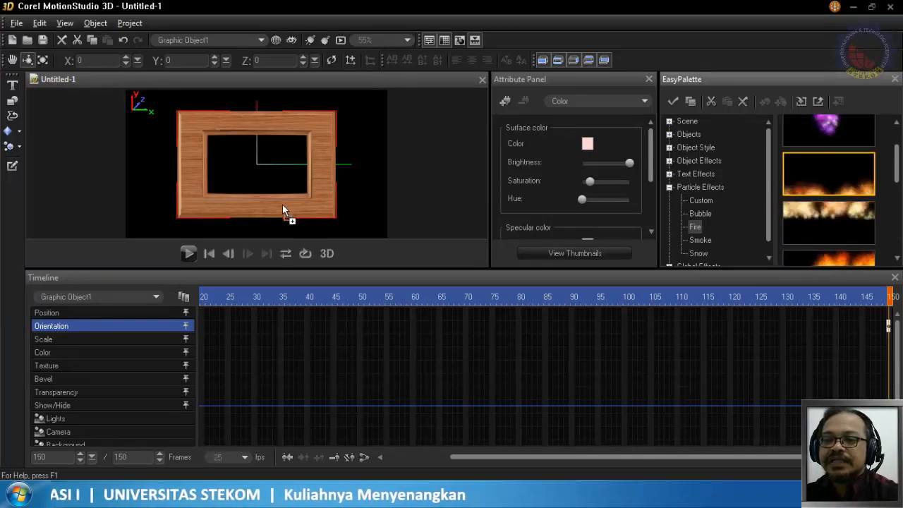
left_click_drag(276, 206, 276, 206)
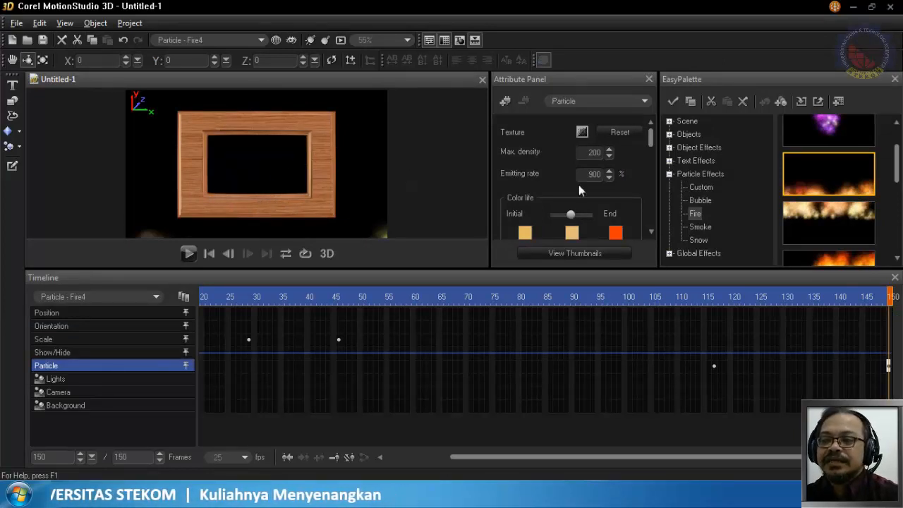
- Add the Smoke particle preset with low smoke spread along the ground to the scene with the wooden frame
left_click(707, 227)
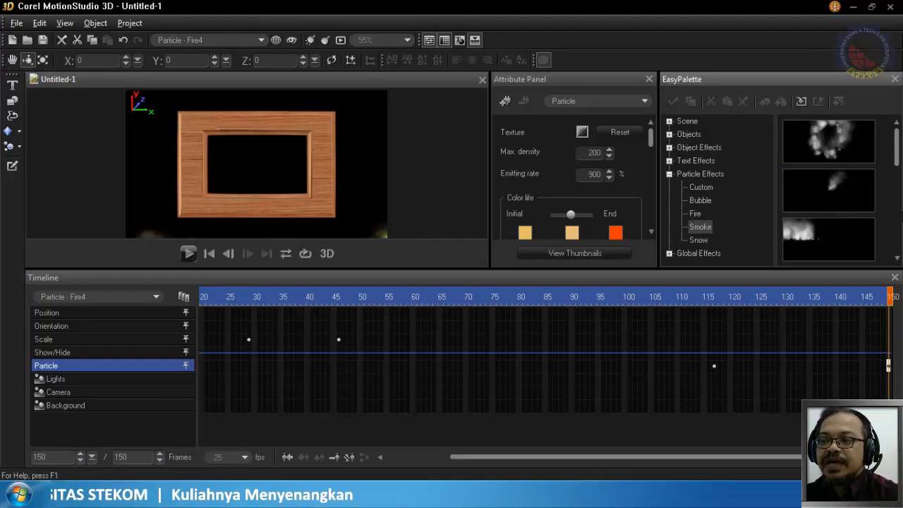
left_click_drag(899, 160, 899, 212)
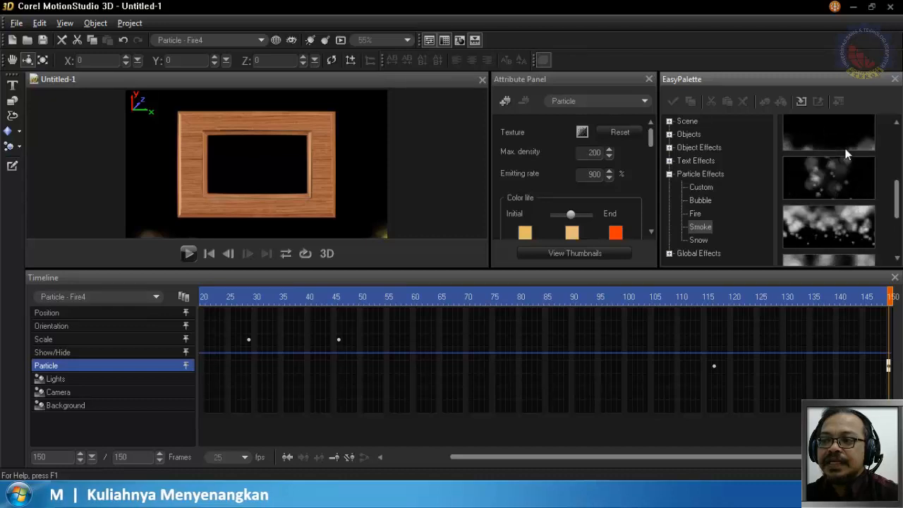
scroll(896, 233, "down", 1)
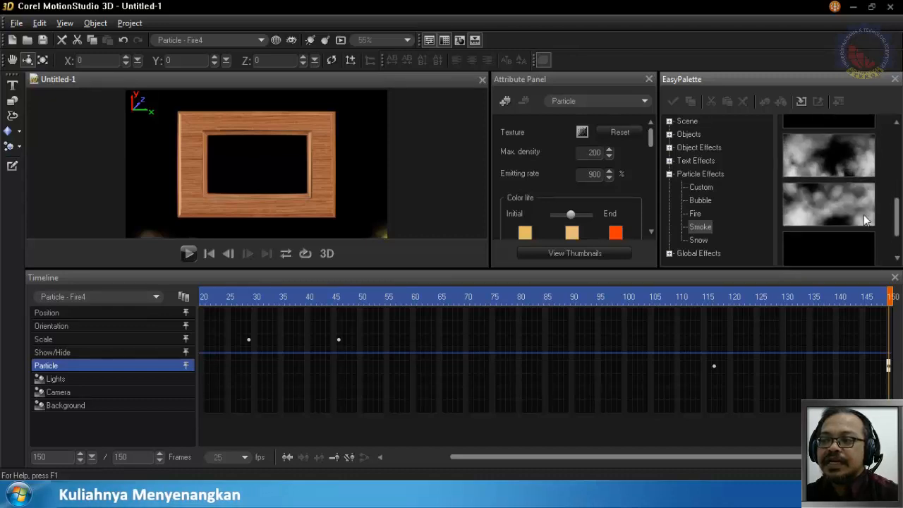
left_click(831, 206)
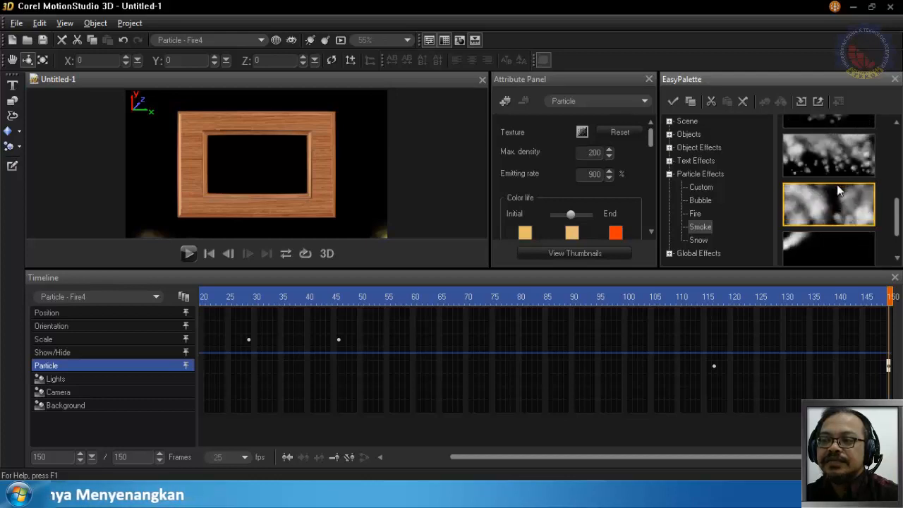
scroll(900, 224, "down", 1)
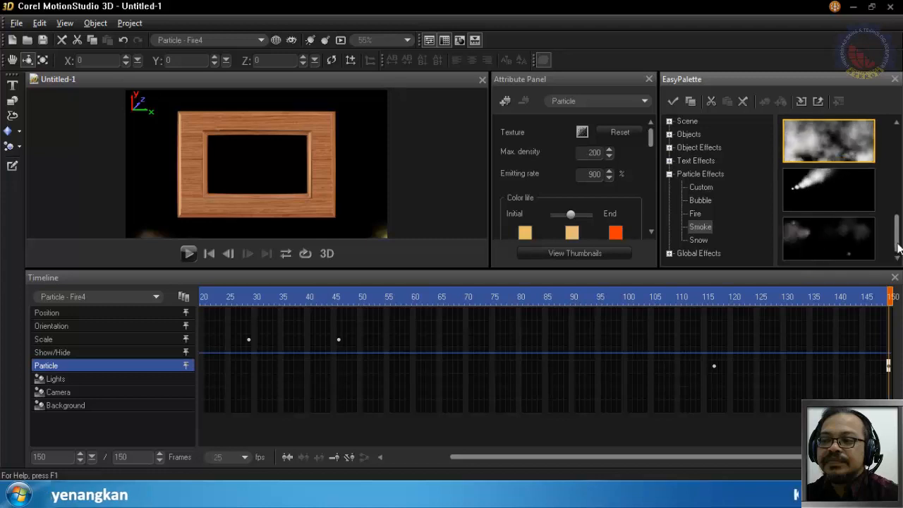
scroll(882, 239, "up", 3)
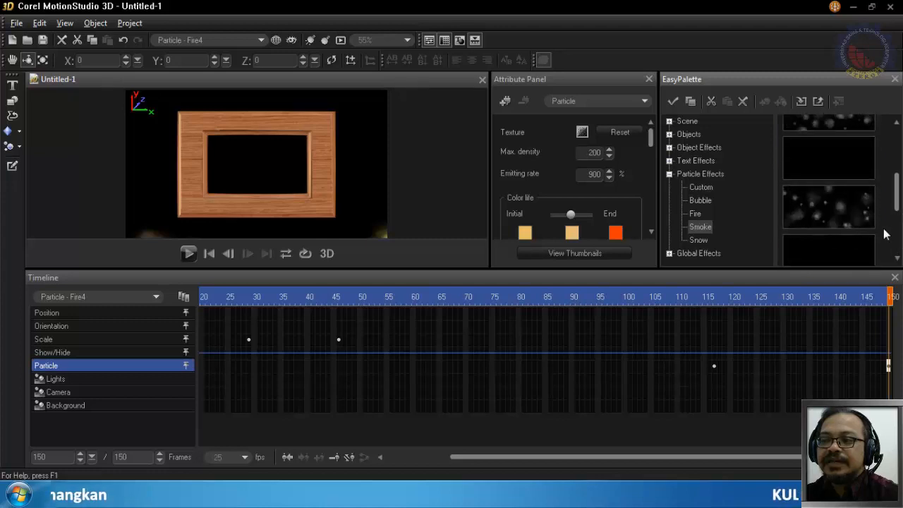
left_click(837, 164)
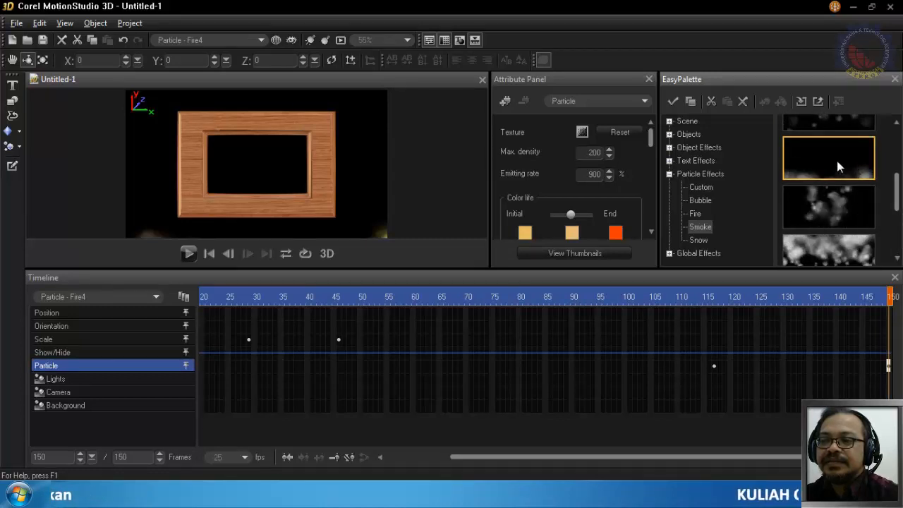
left_click_drag(838, 163, 263, 198)
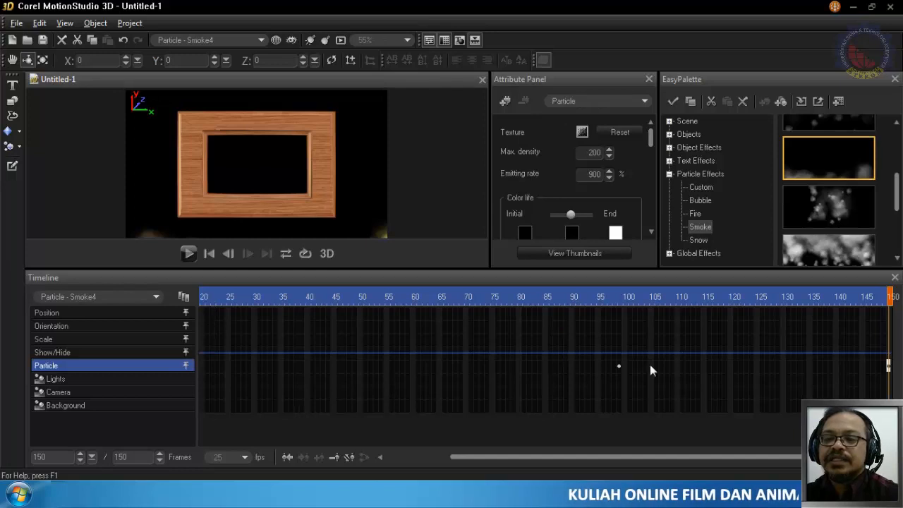
- Play the animation from frame 1 to preview the fire and smoke around the wooden frame
left_click_drag(758, 457, 606, 458)
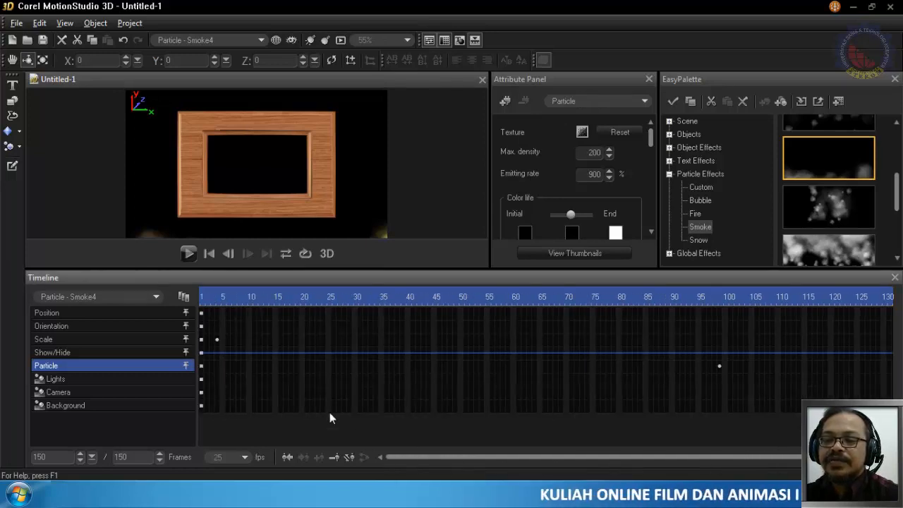
left_click(204, 297)
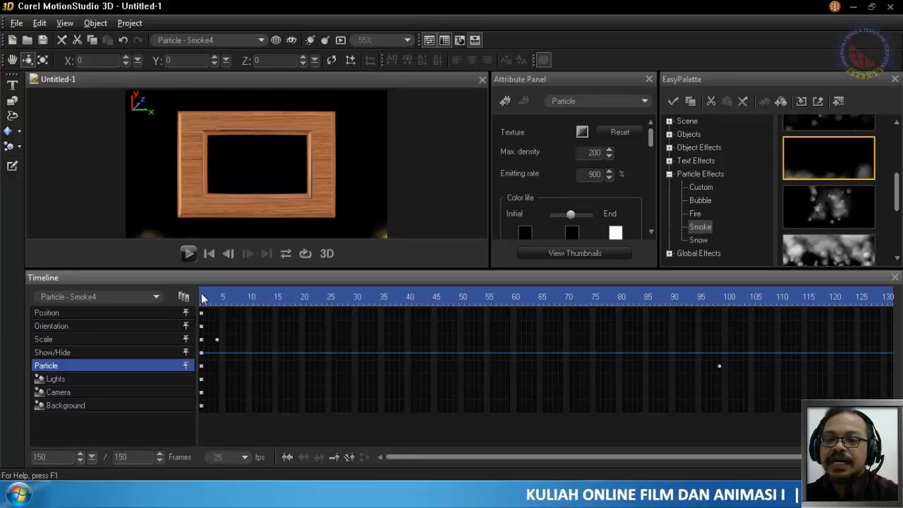
left_click(191, 258)
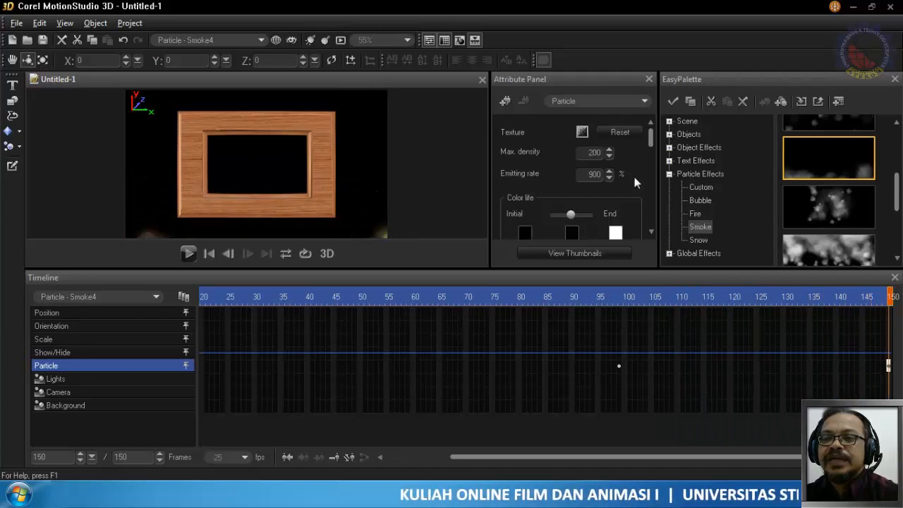
- Examine the smoke particle's attribute categories and settings, and check the scene at frame 100
left_click(616, 103)
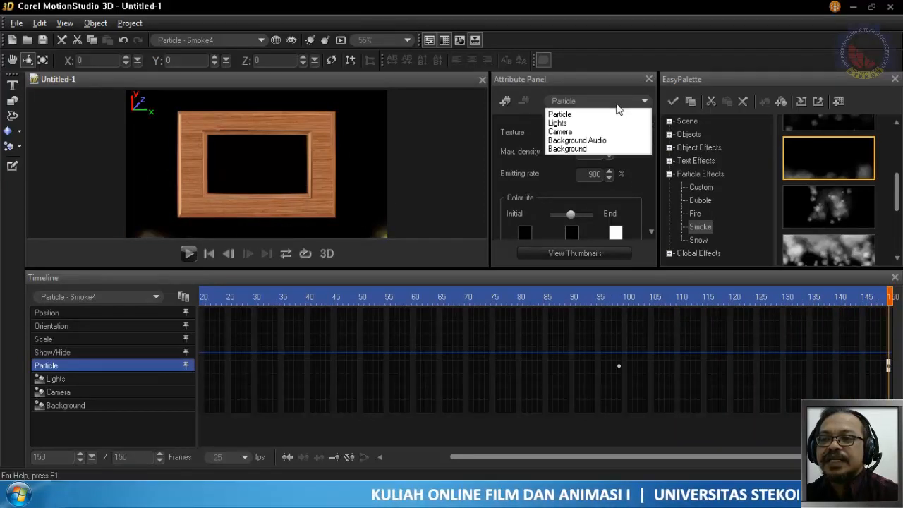
left_click(616, 103)
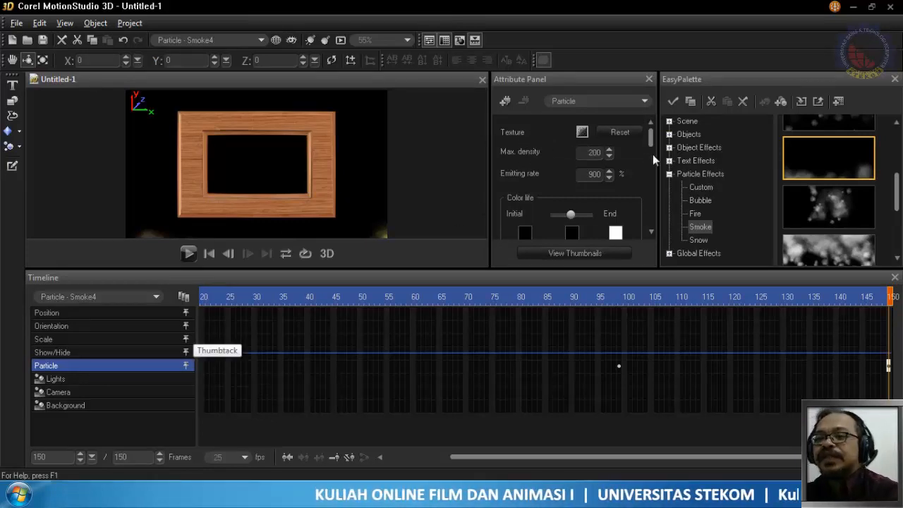
mouse_move(648, 141)
left_mouse_down()
mouse_move(651, 154)
mouse_move(648, 131)
left_mouse_up()
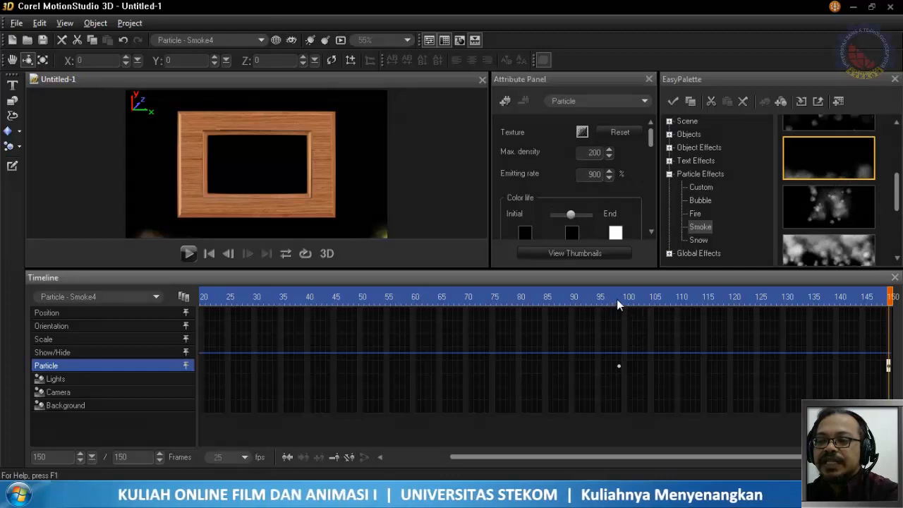
left_click_drag(617, 299, 624, 307)
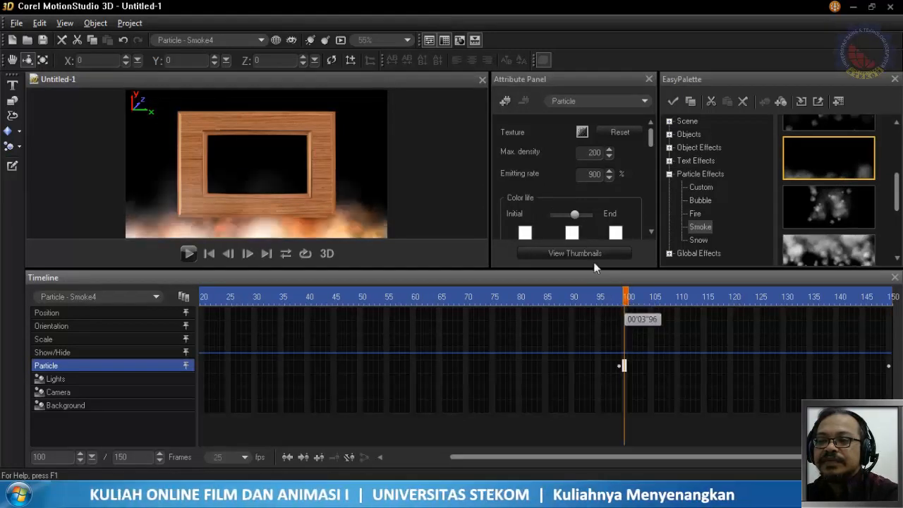
- Try an emitting rate of 1500% for the smoke particle and set its maximum density to 500
double_click(597, 174)
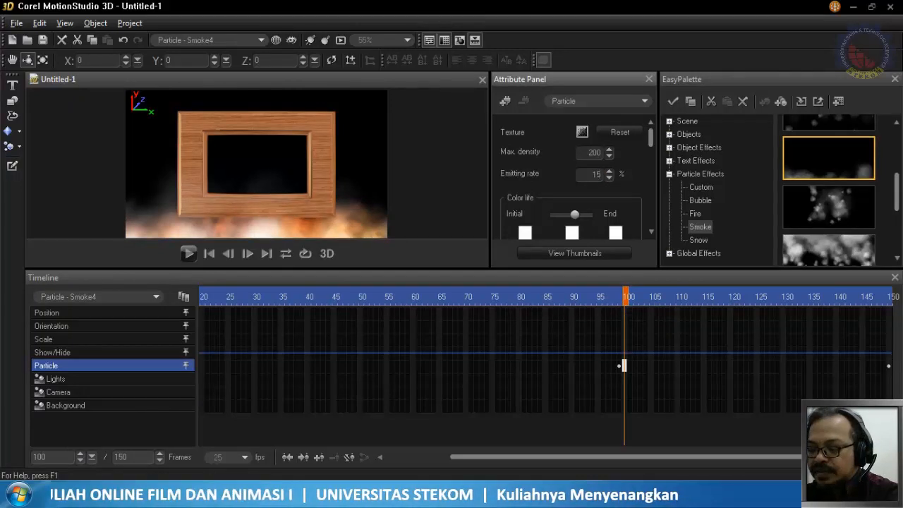
type("1500")
key("Return")
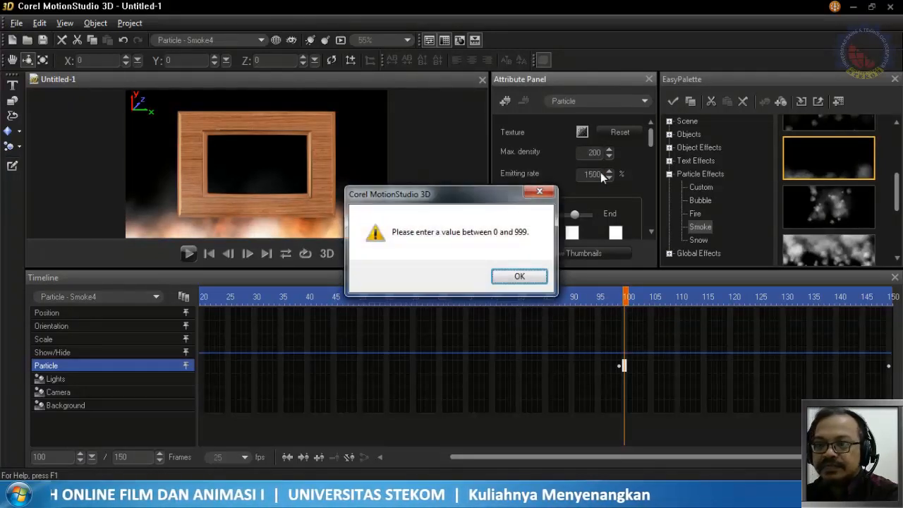
left_click(531, 276)
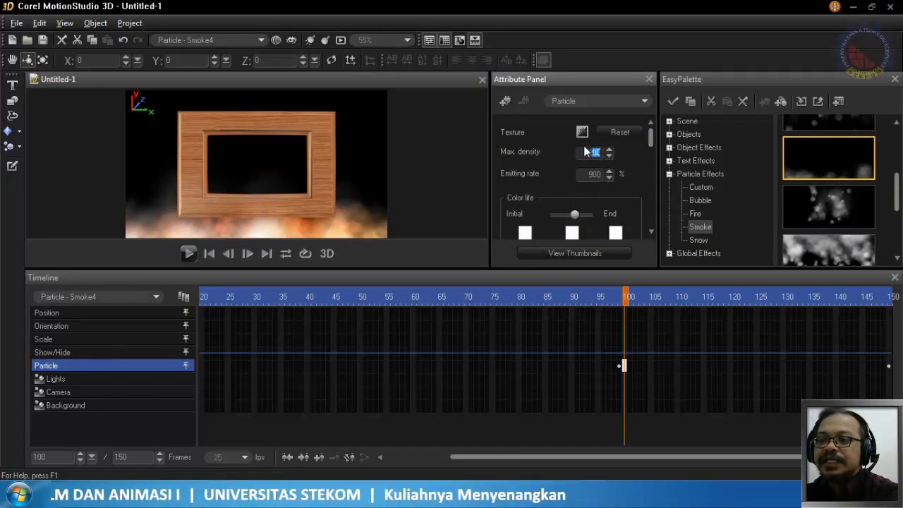
type("500")
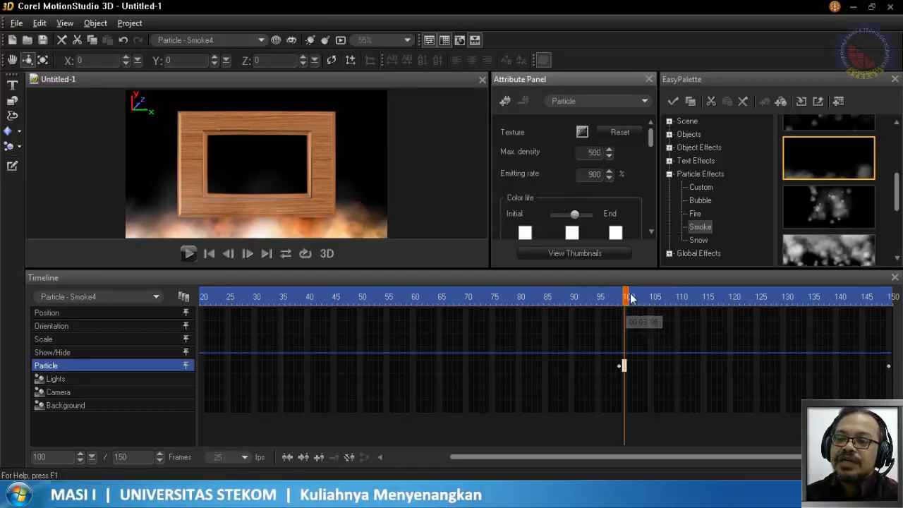
- Check the smoke with the changed density at several frames between 98 and 133
left_click_drag(627, 297, 668, 297)
left_click(732, 296)
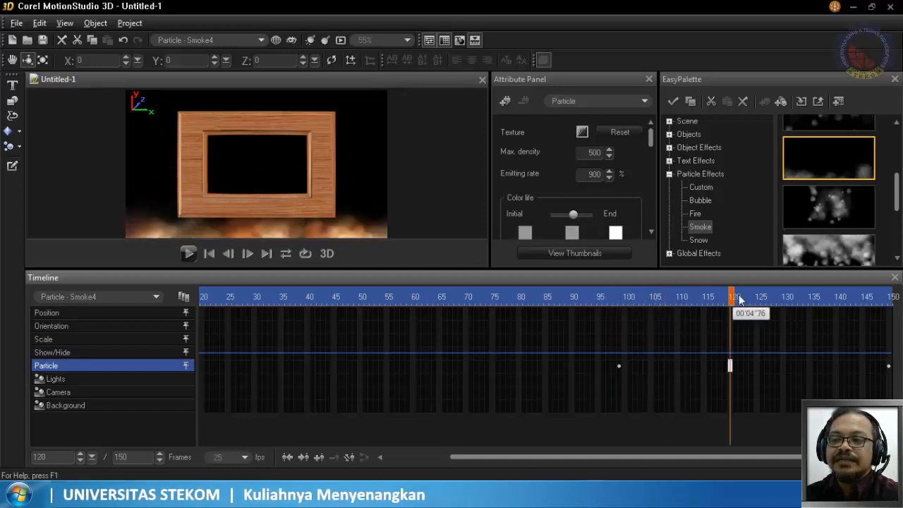
left_click(799, 297)
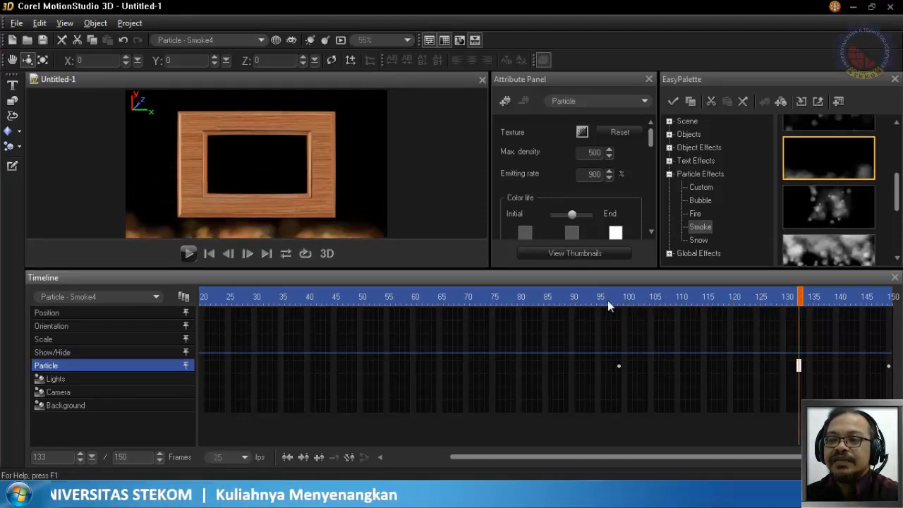
left_click(627, 297)
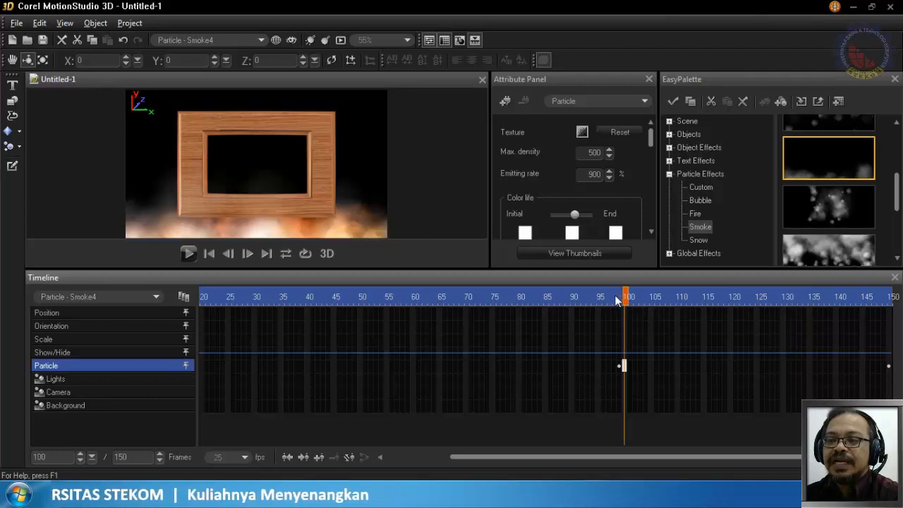
left_click(616, 297)
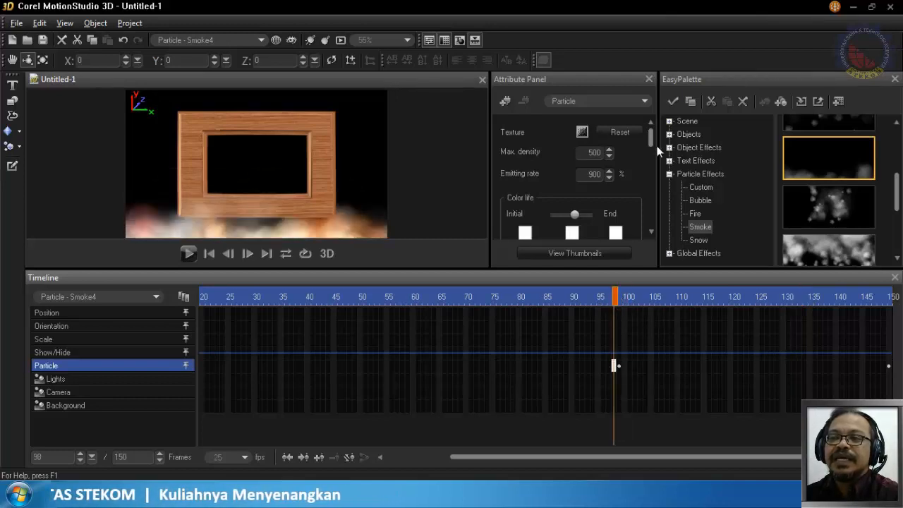
mouse_move(650, 144)
left_mouse_down()
mouse_move(652, 237)
mouse_move(658, 131)
left_mouse_up()
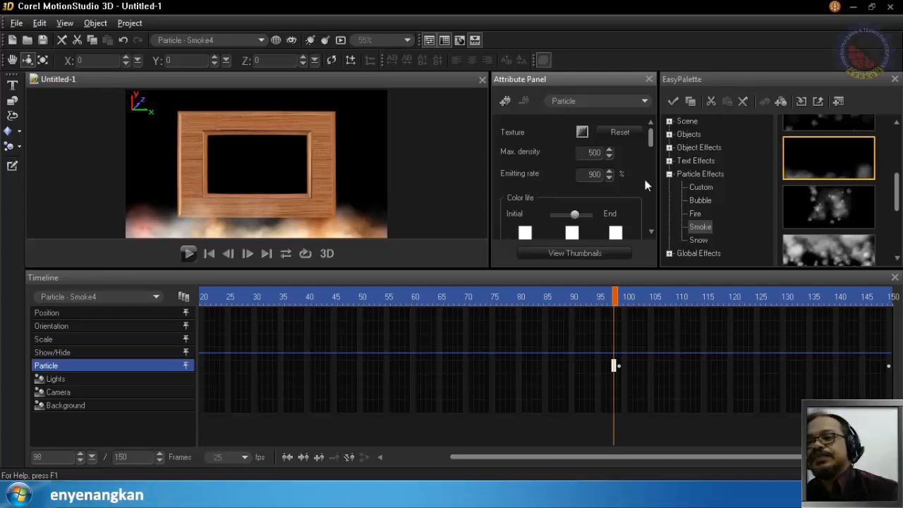
- Examine the smoke's Scale and Particle keyframes along the timeline from frame 1 to frame 99
left_click(88, 382)
left_click(84, 364)
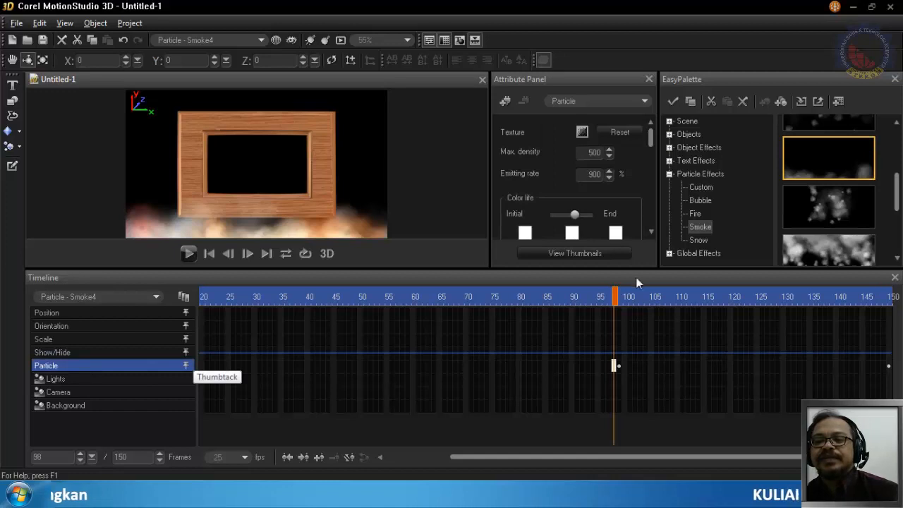
left_click_drag(491, 460, 423, 457)
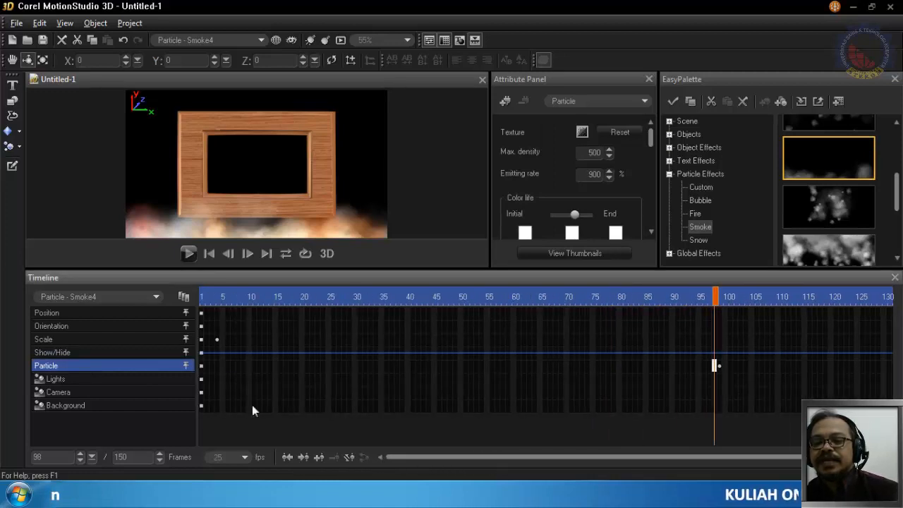
left_click(203, 296)
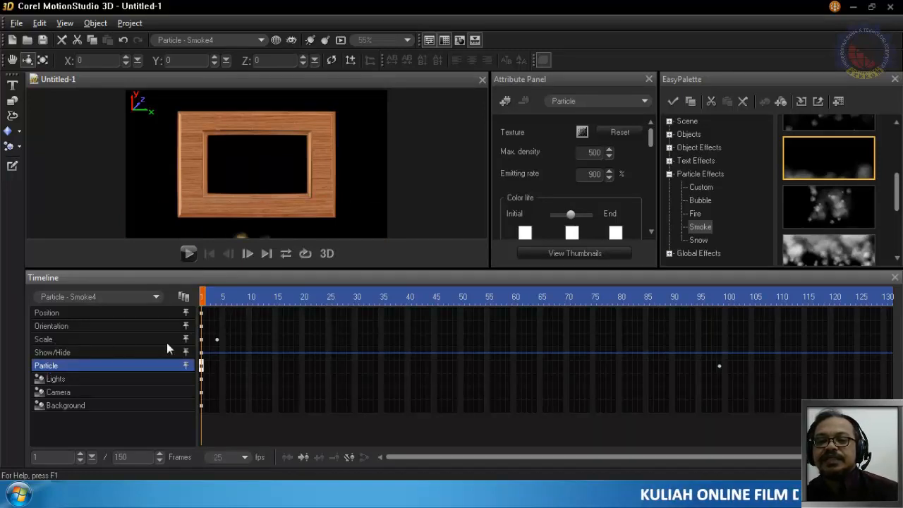
left_click(206, 338)
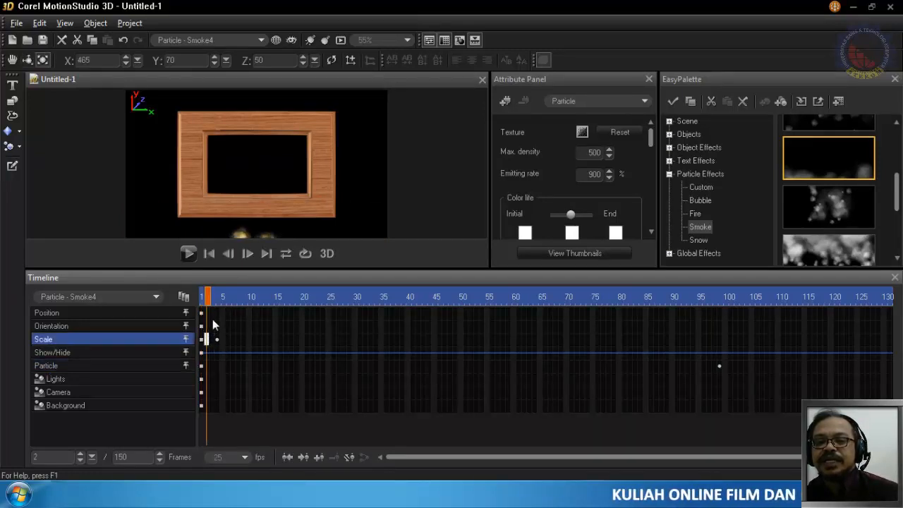
left_click_drag(220, 299, 357, 328)
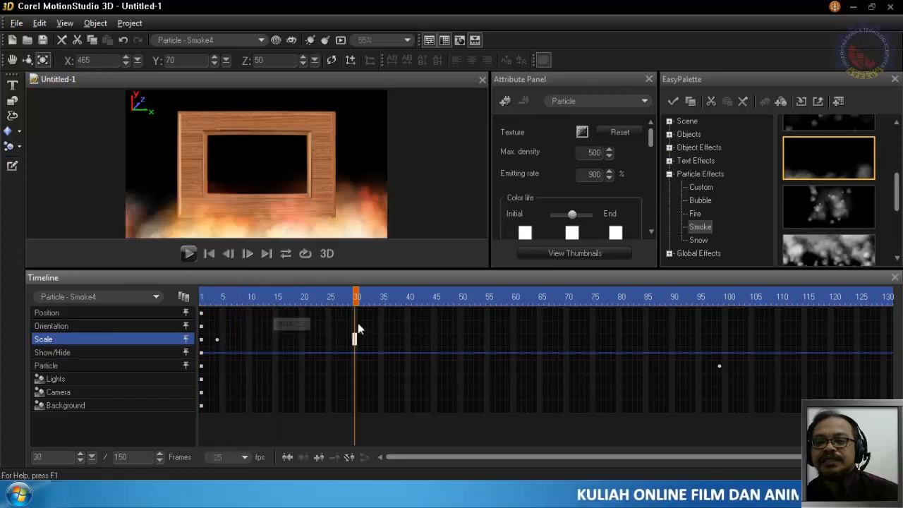
left_click(605, 302)
left_click(719, 300)
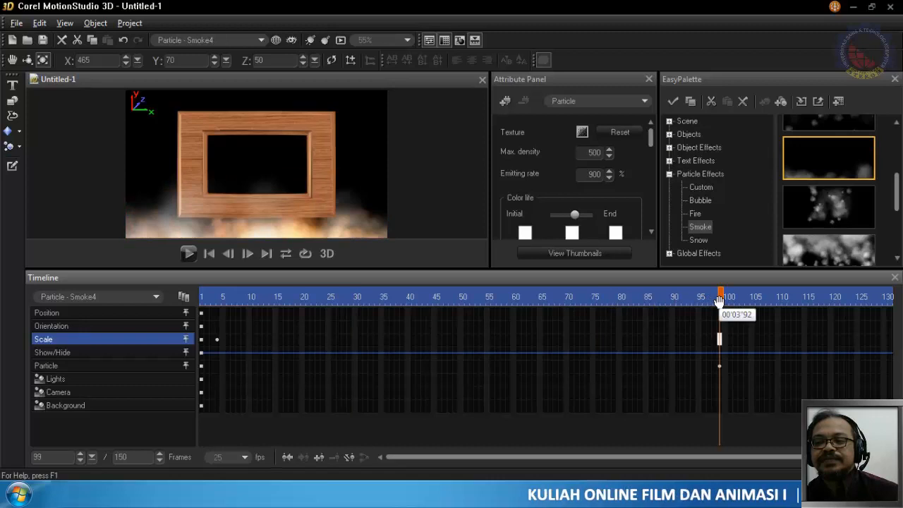
left_click(79, 364)
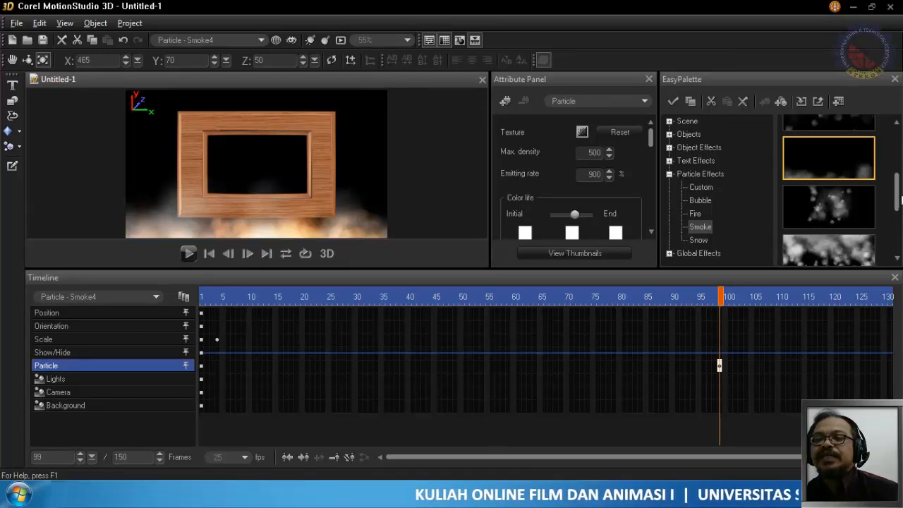
- Delete the Smoke particle from the scene and browse the Fire particle presets
left_click(65, 39)
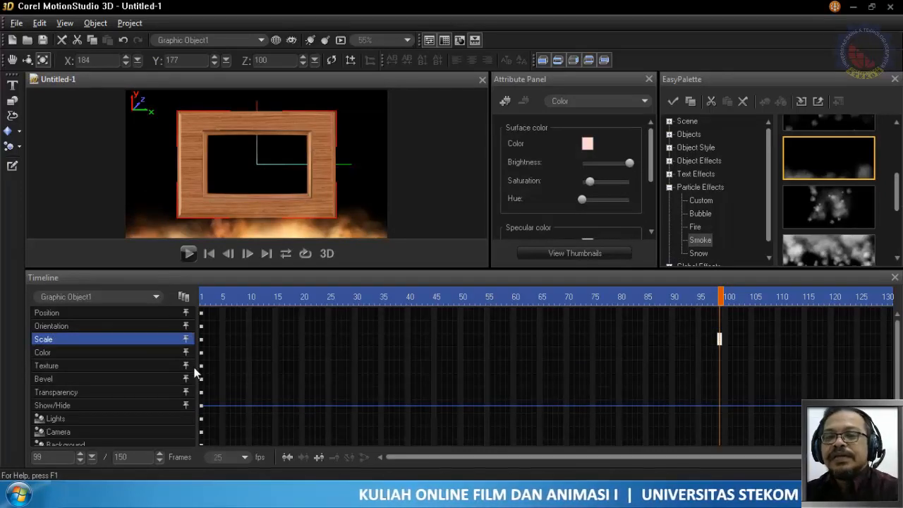
left_click(701, 227)
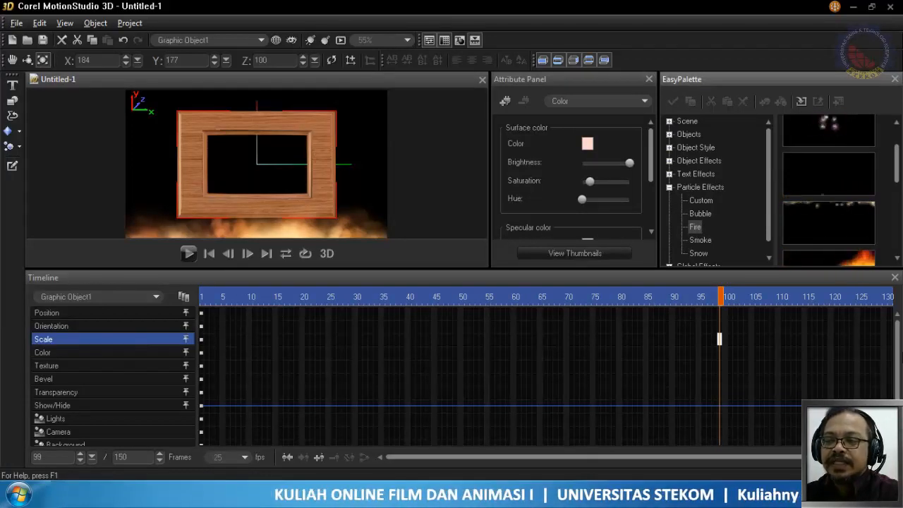
mouse_move(897, 359)
left_mouse_down()
mouse_move(897, 381)
mouse_move(898, 362)
left_mouse_up()
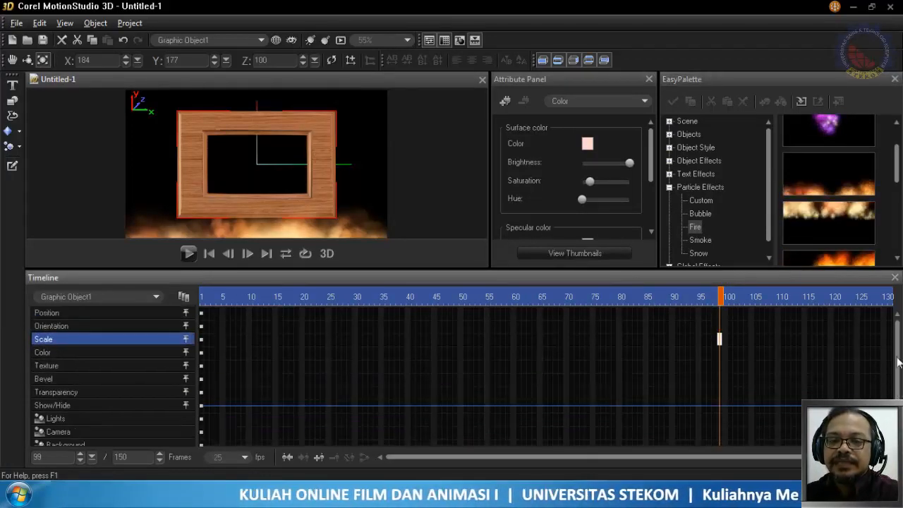
- Play the animation from frame 1 to preview the fire alone around the wooden frame
left_click(204, 297)
left_click(610, 101)
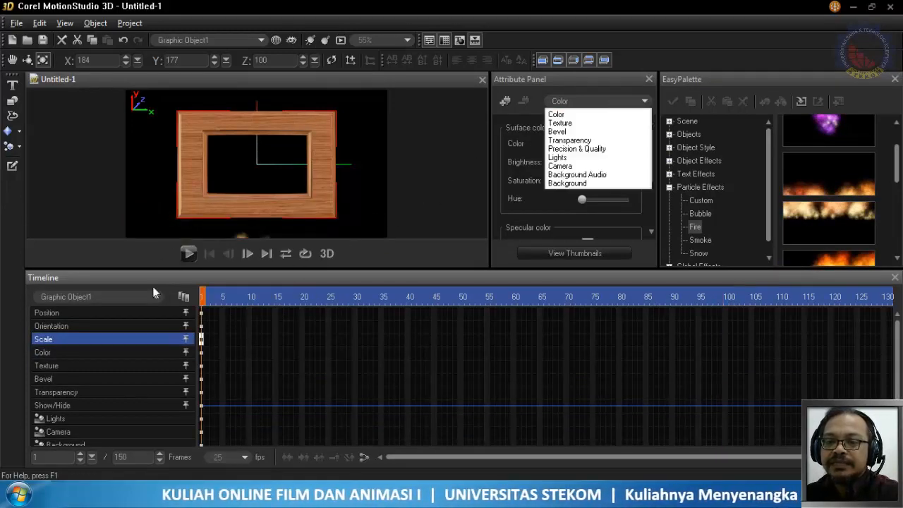
left_click(180, 251)
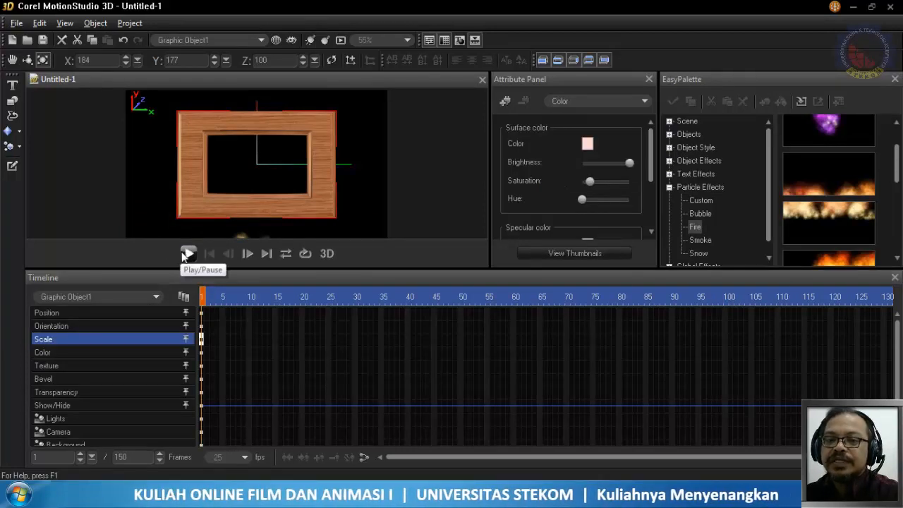
left_click(187, 254)
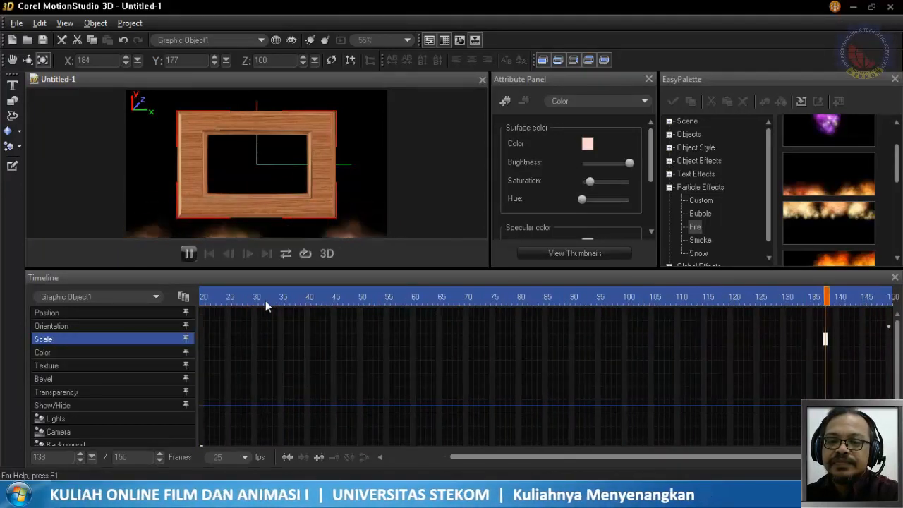
- Select the Fire particle among the scene's objects and delete it, keeping the wooden frame
left_click(155, 296)
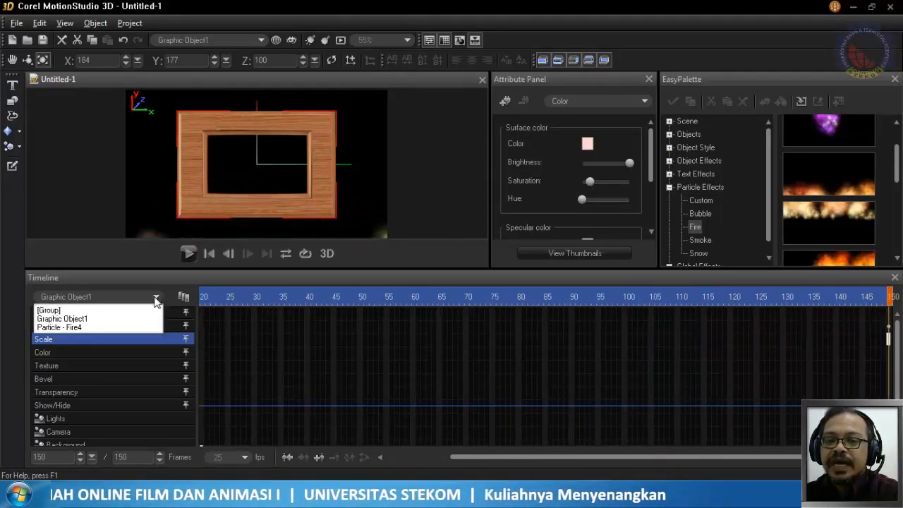
left_click(156, 299)
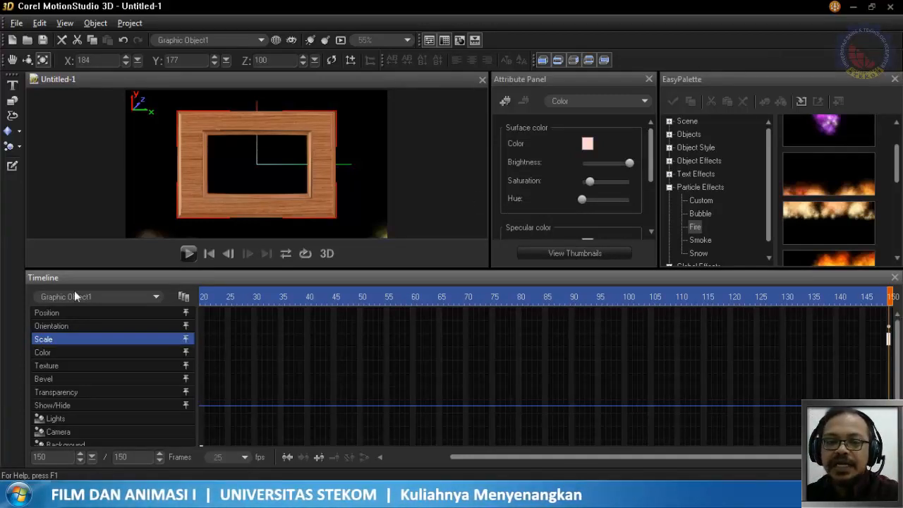
left_click(121, 301)
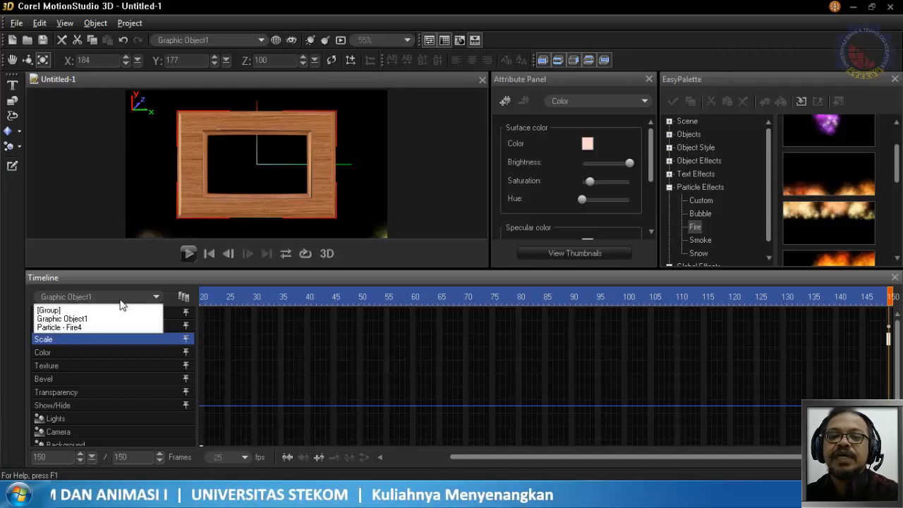
left_click(91, 321)
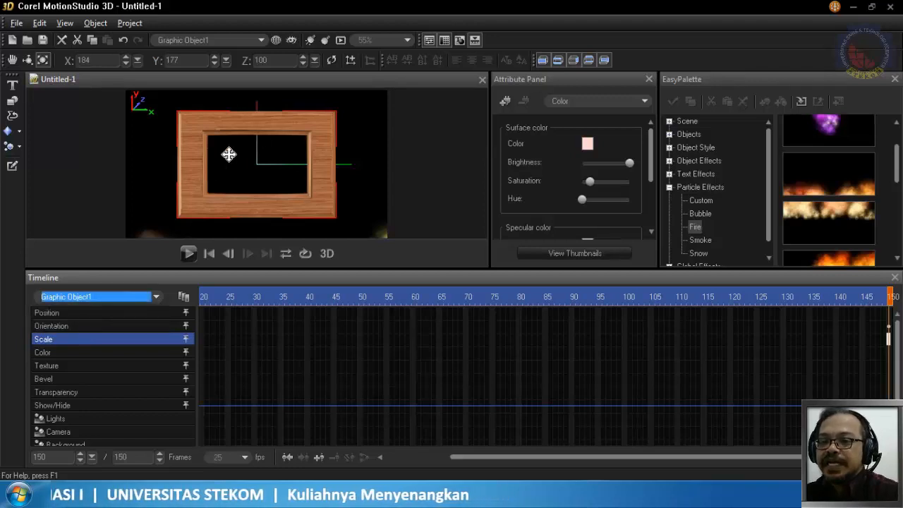
left_click(113, 298)
left_click(84, 327)
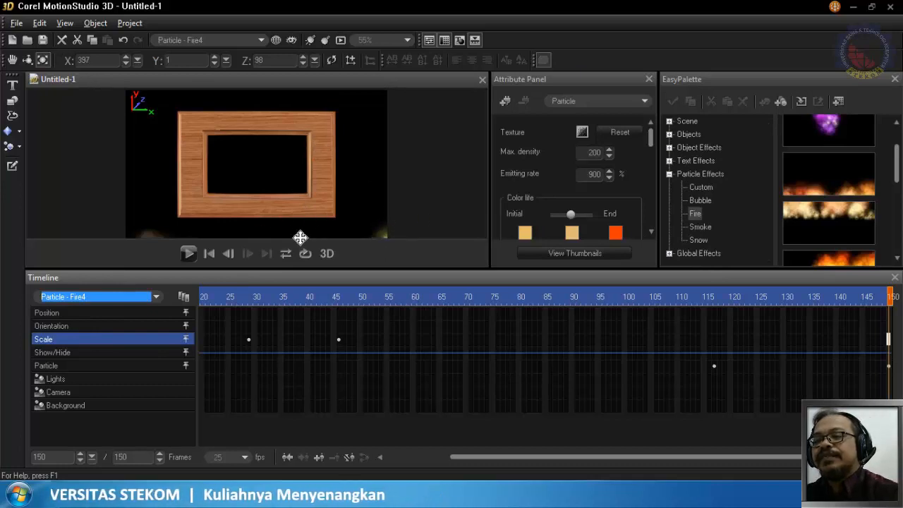
left_click(98, 299)
left_click(92, 324)
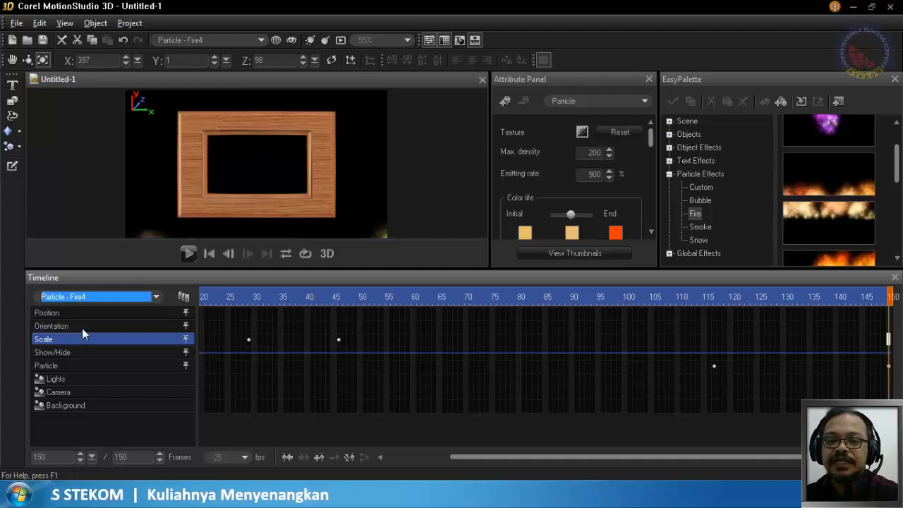
left_click(62, 40)
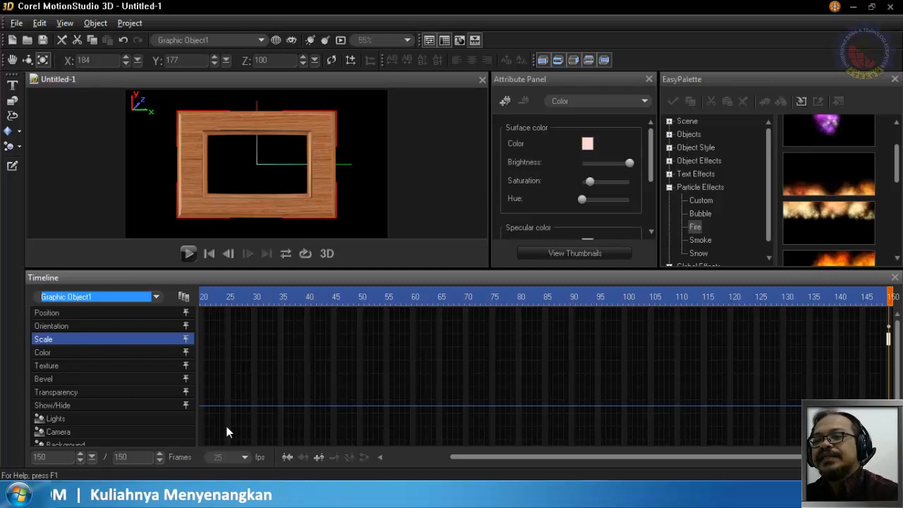
- Add the purple Bubble particle preset at the centre of the wooden frame and return to frame 1
left_click(693, 211)
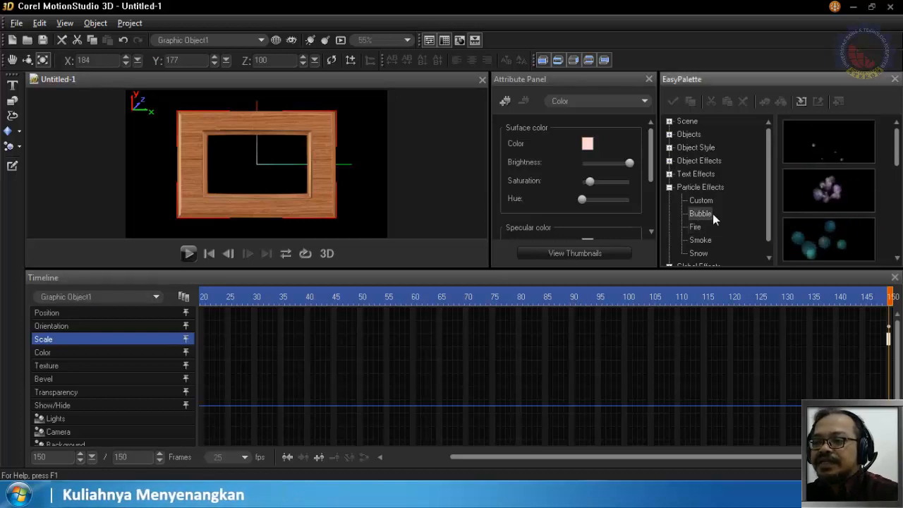
left_click(847, 197)
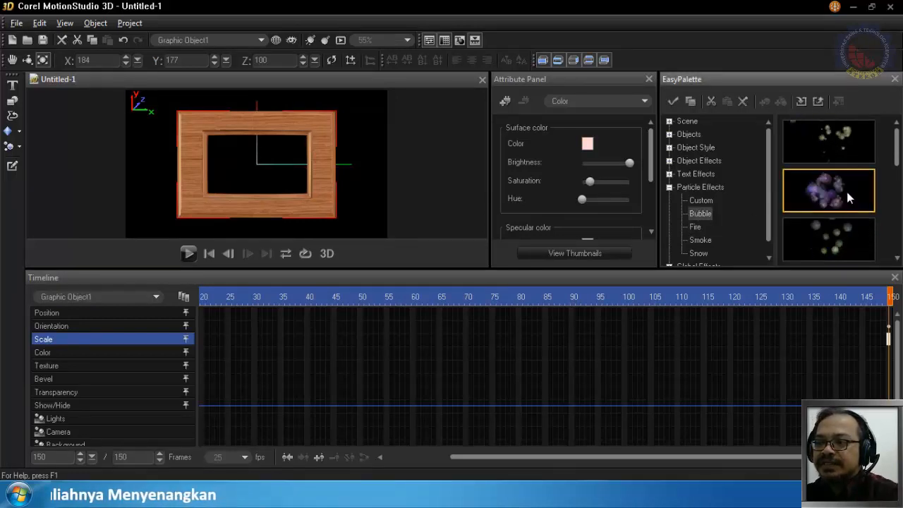
left_click_drag(849, 199, 435, 198)
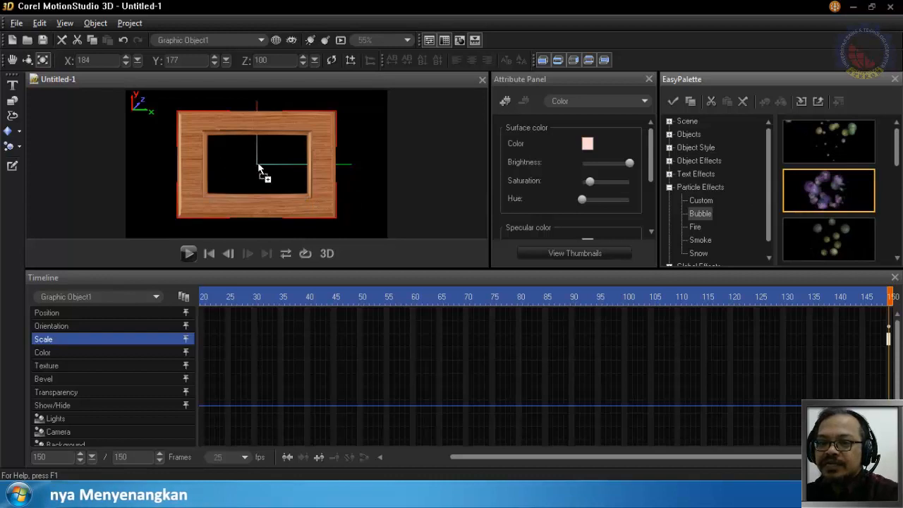
left_click_drag(257, 169, 279, 186)
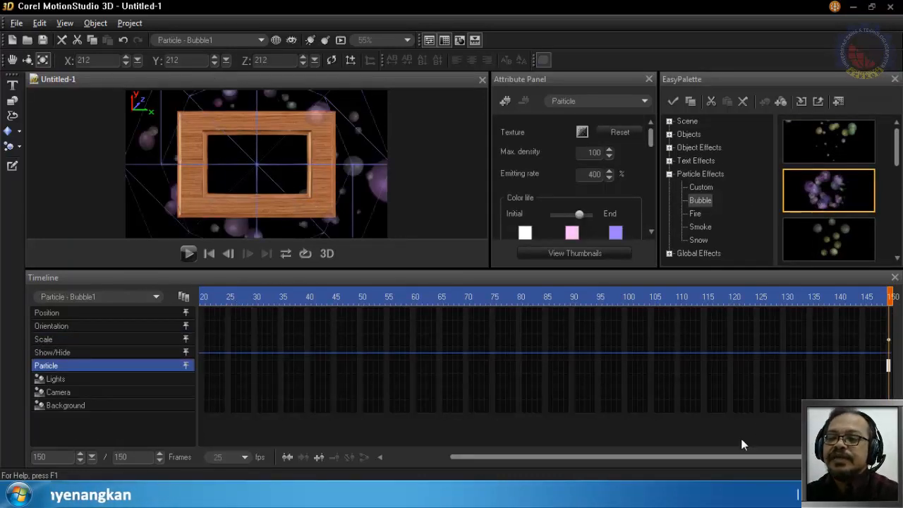
left_click_drag(714, 458, 626, 460)
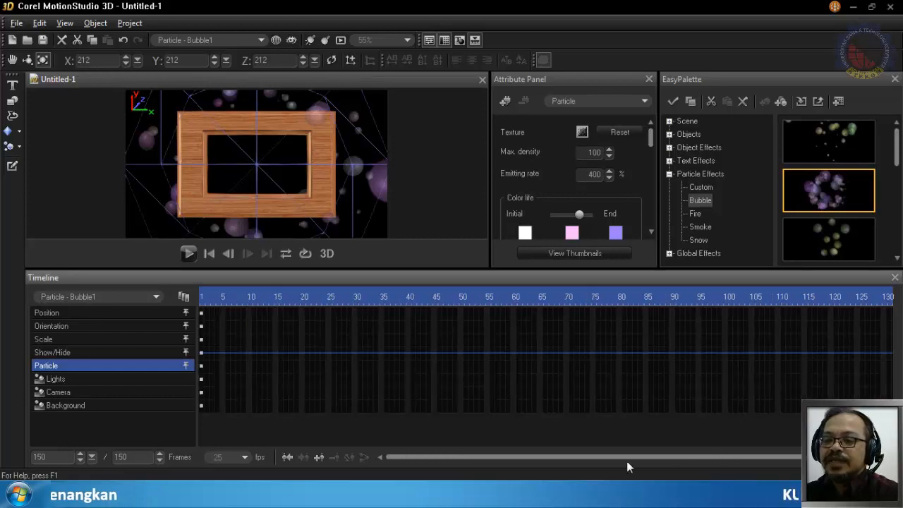
left_click(203, 297)
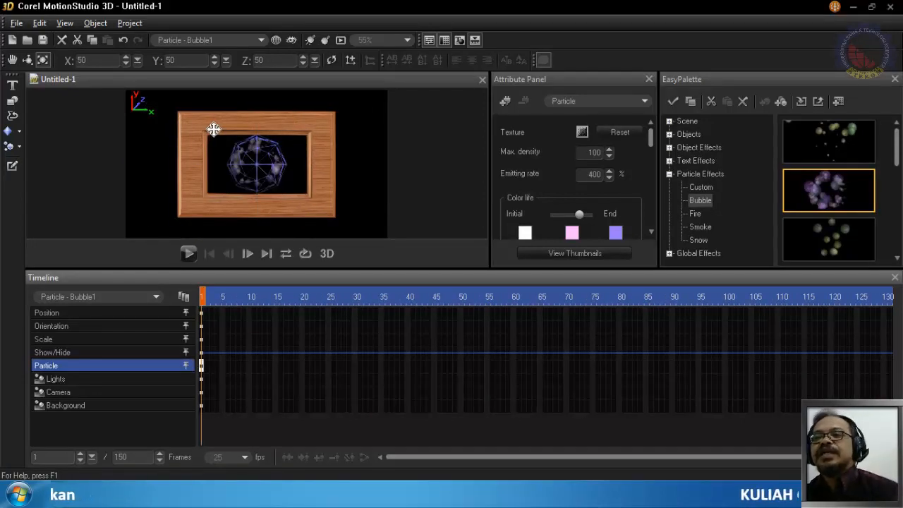
- Play the bubble animation through and check the texture image choices for the Bubble particle without loading one
left_click(190, 253)
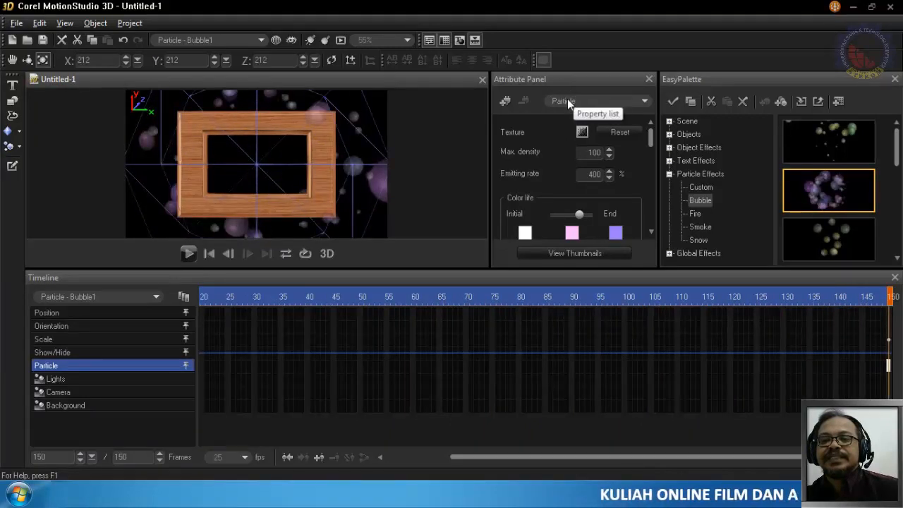
left_click(146, 297)
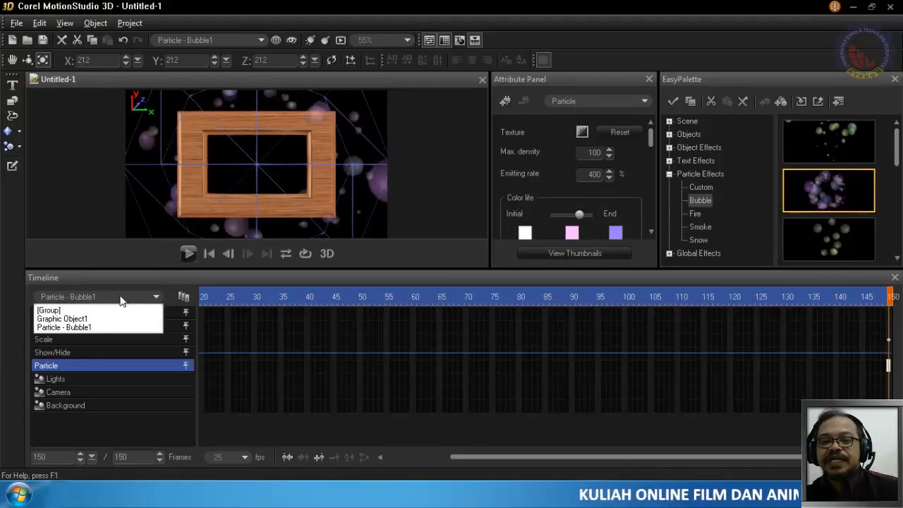
left_click(69, 328)
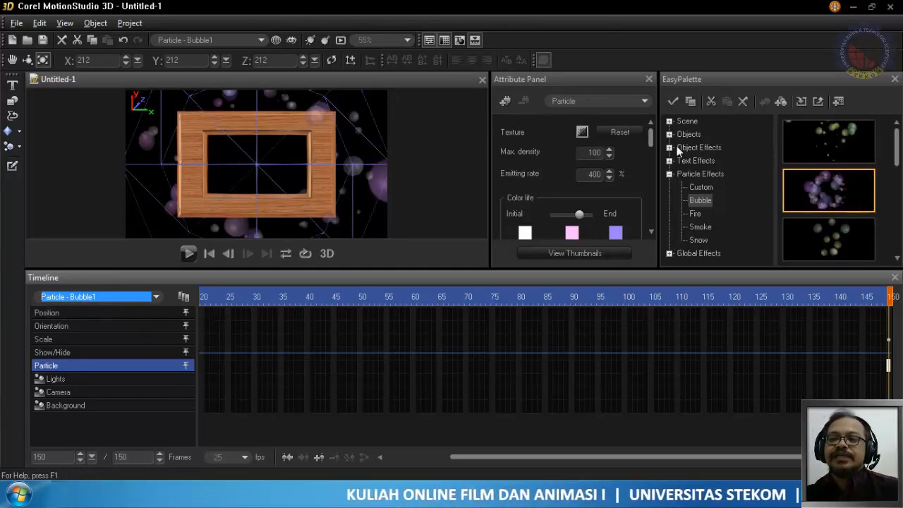
left_click(580, 132)
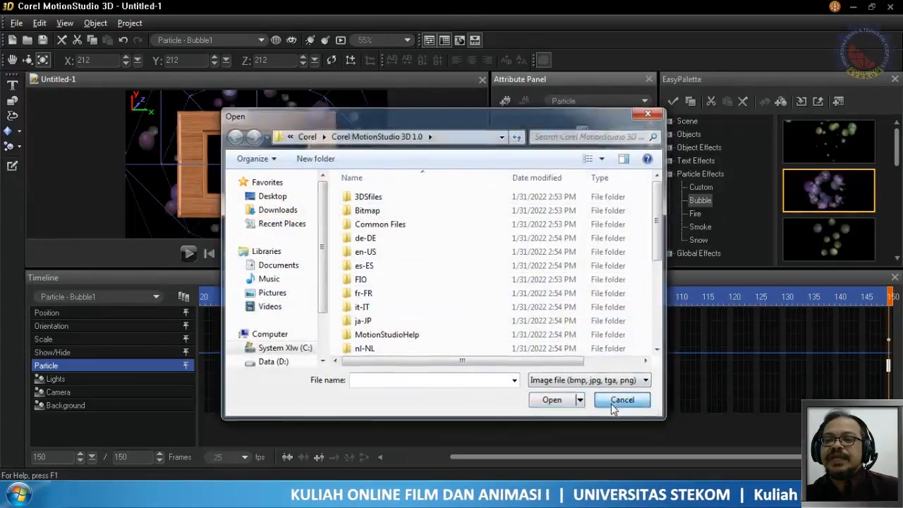
left_click(623, 400)
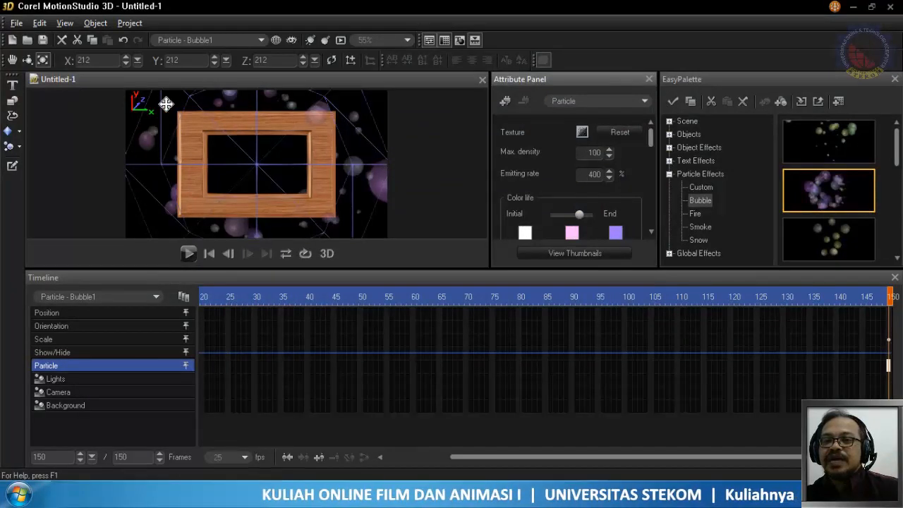
- At frame 150, set the Bubble particle's middle life colour to light orange and End colour to yellow, and play the animation
mouse_move(653, 140)
left_mouse_down()
mouse_move(651, 166)
mouse_move(656, 143)
mouse_move(652, 153)
left_mouse_up()
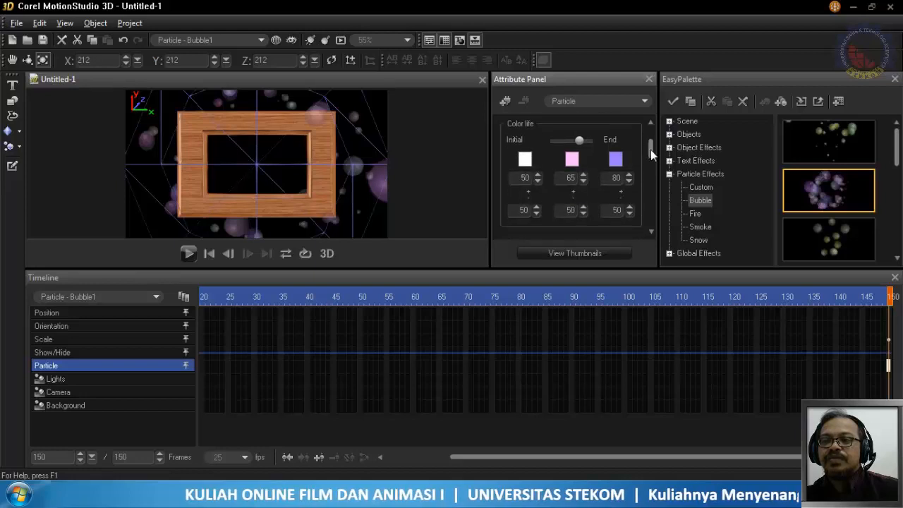
left_click(614, 163)
left_click(618, 218)
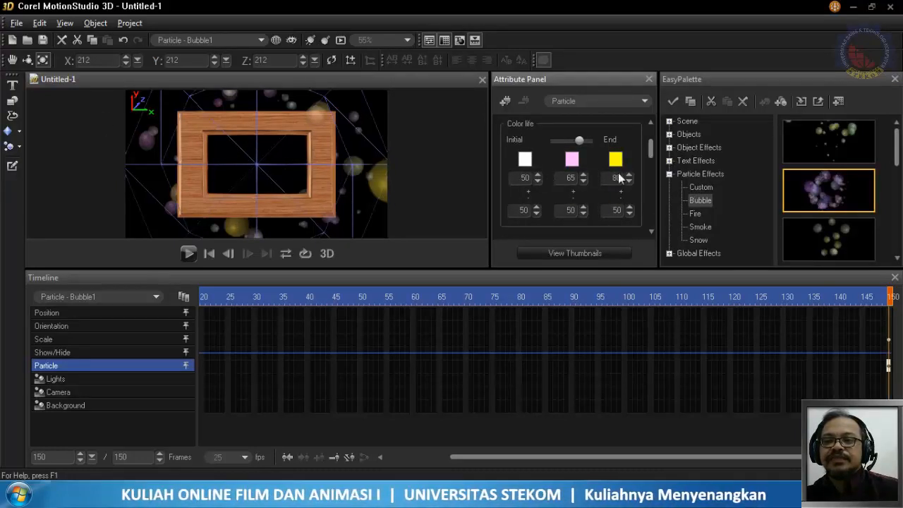
left_click(571, 159)
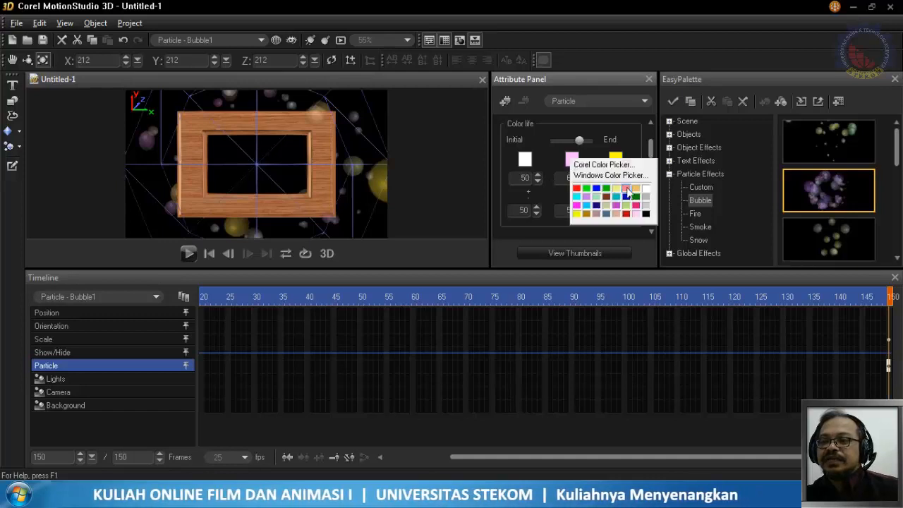
left_click(636, 188)
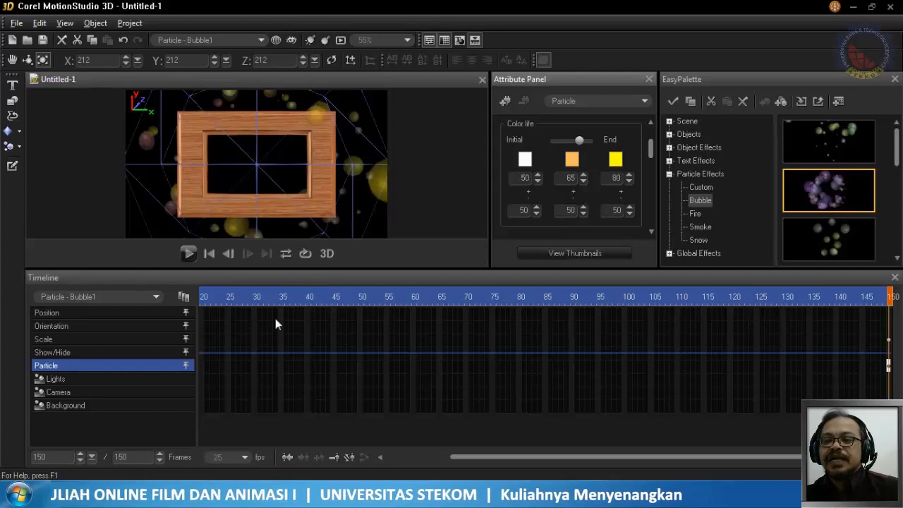
left_click(190, 254)
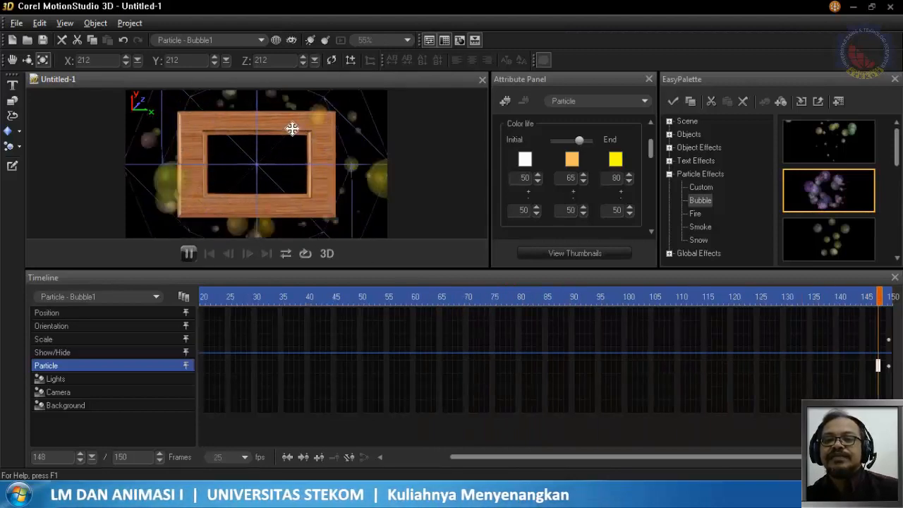
- At frame 1, set the Bubble particle's middle life colour to black and End colour to pale green, and play the animation
left_click_drag(480, 457, 425, 457)
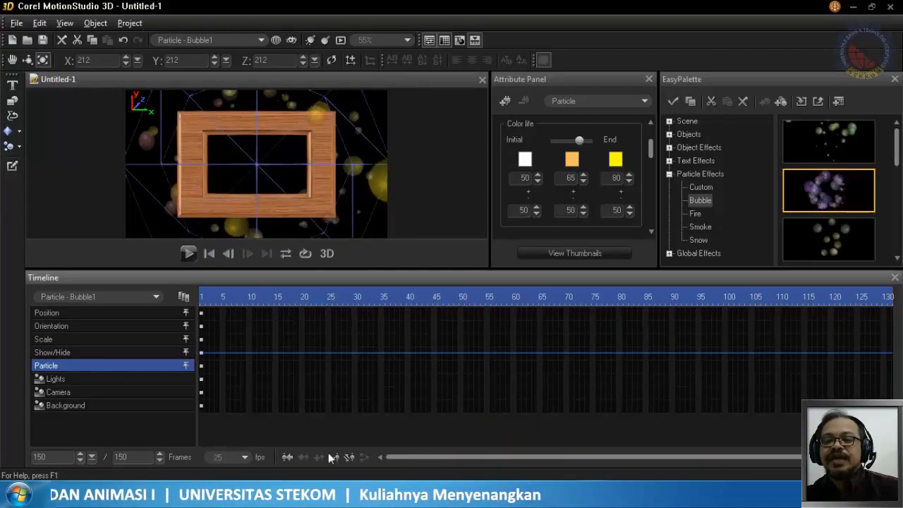
left_click(201, 295)
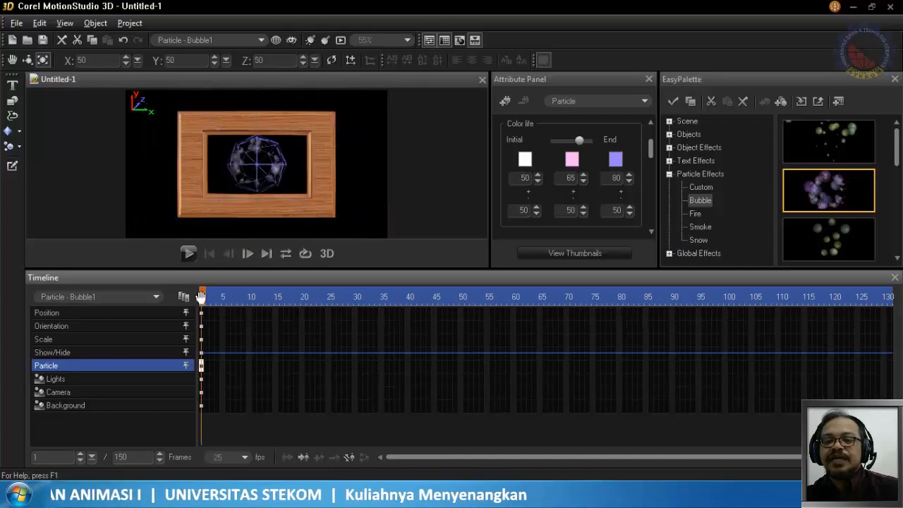
left_click(573, 162)
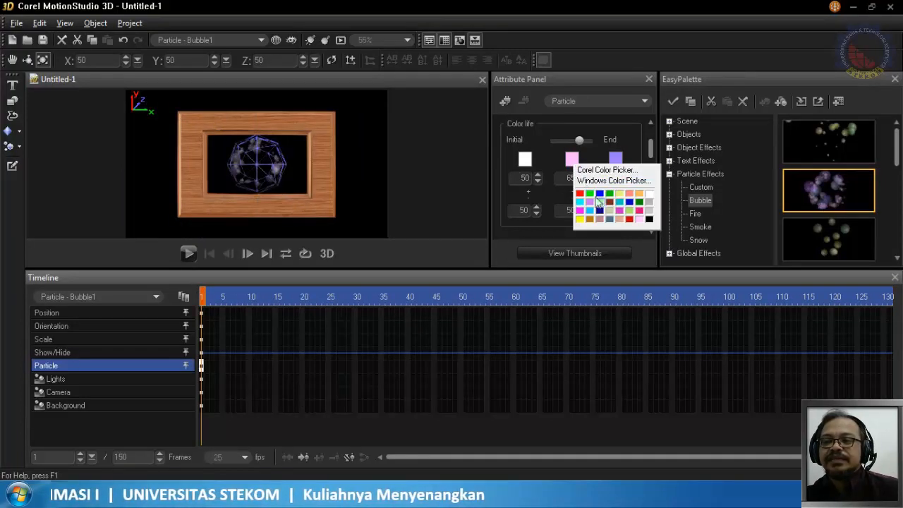
left_click(648, 219)
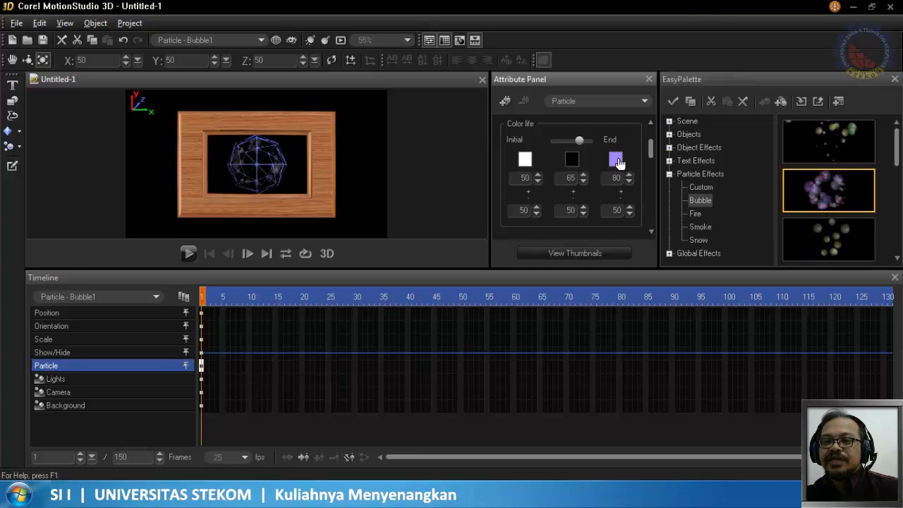
left_click(616, 160)
left_click(634, 187)
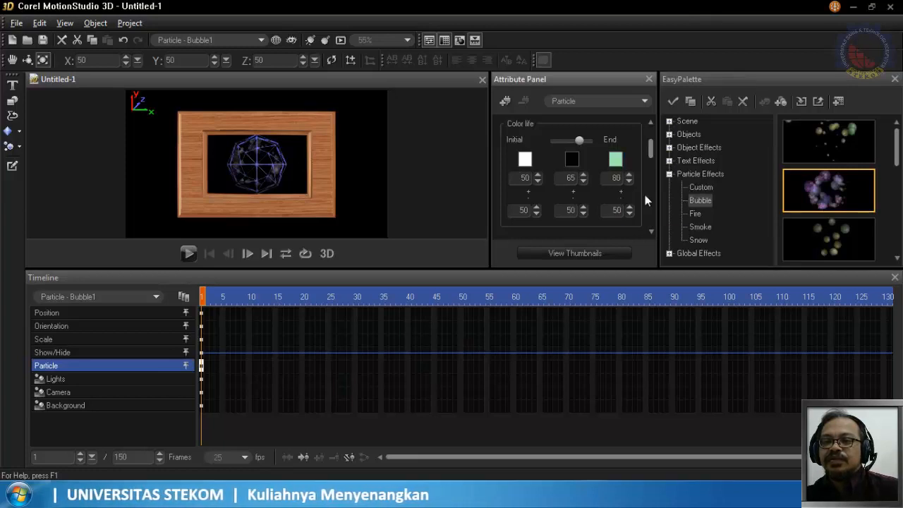
left_click(187, 254)
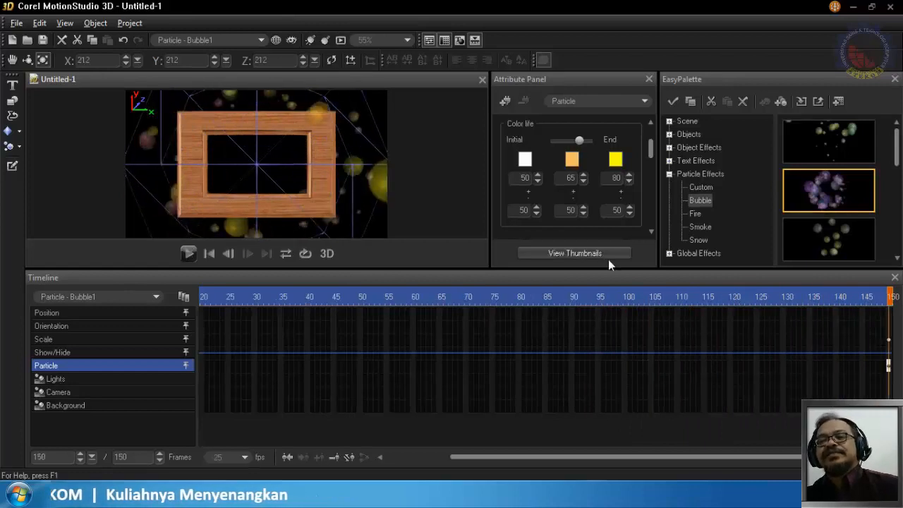
- At frame 70, set the Bubble particle's middle life colour to red and its End colour to dark blue
left_click(465, 296)
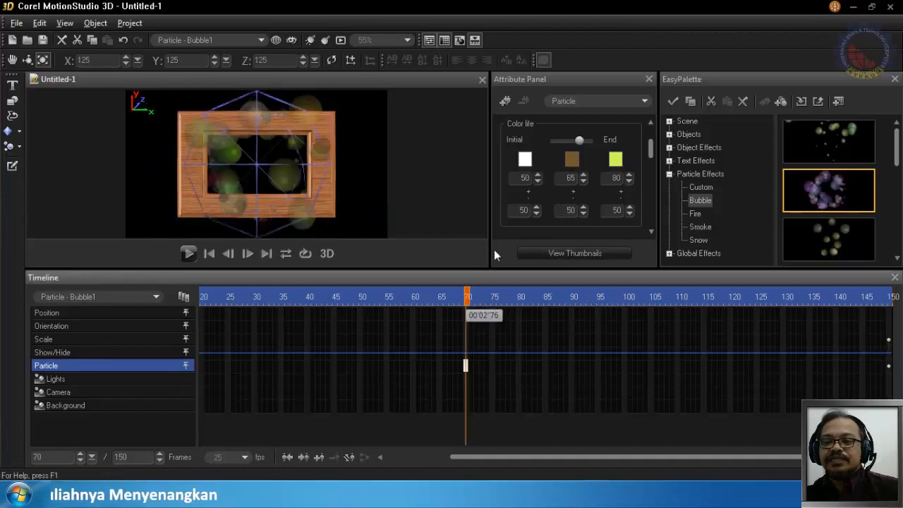
left_click(572, 159)
left_click(581, 191)
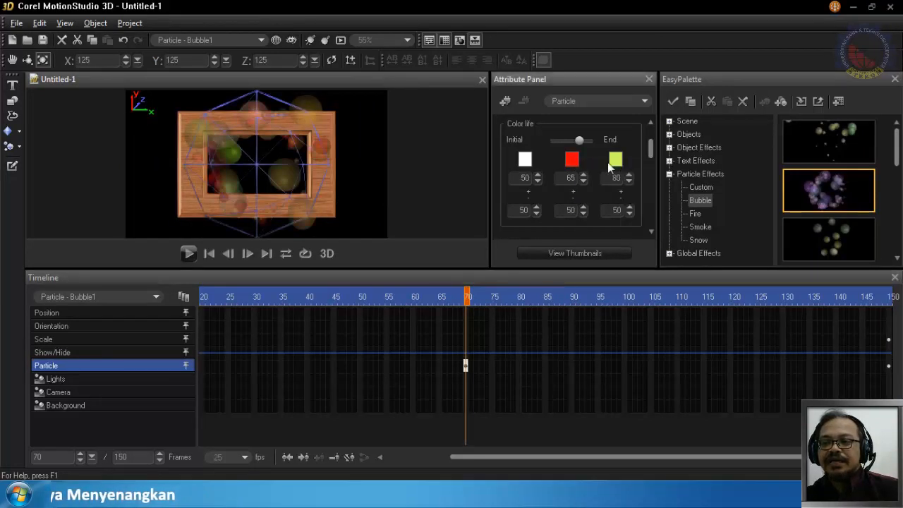
left_click(615, 160)
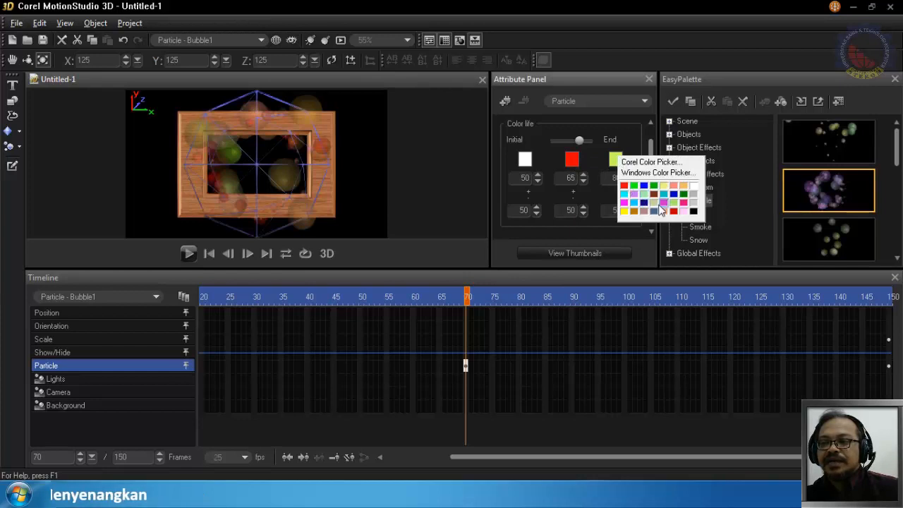
left_click(677, 194)
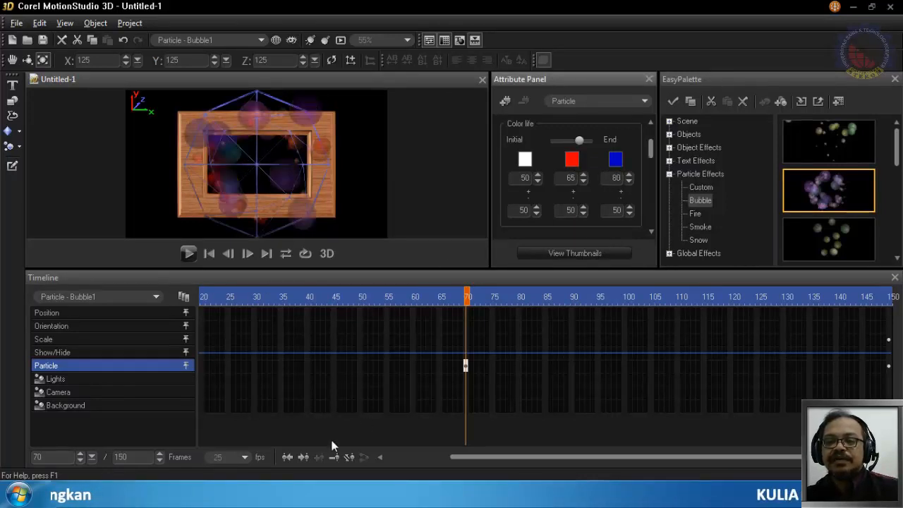
- Play the animation from frame 1 to preview the bubbles' colour changes across the keyframes
left_click_drag(473, 457, 345, 458)
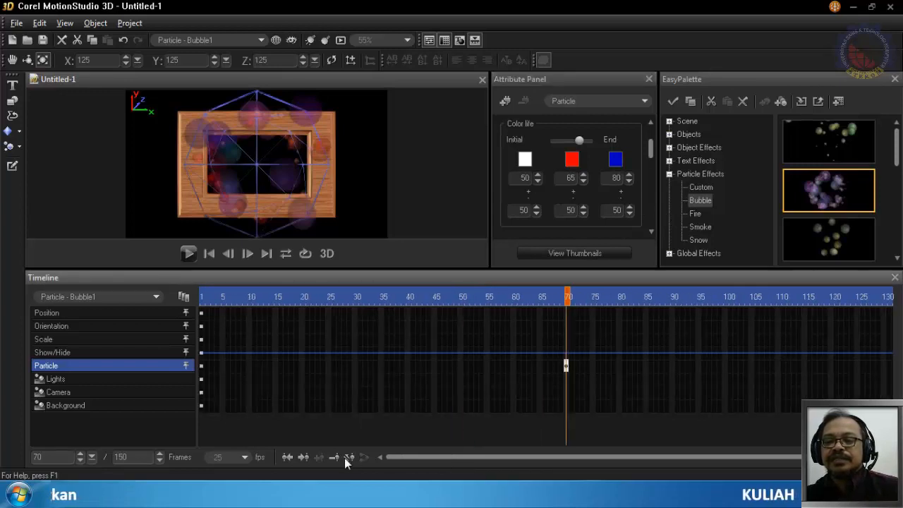
left_click(201, 298)
left_click(189, 253)
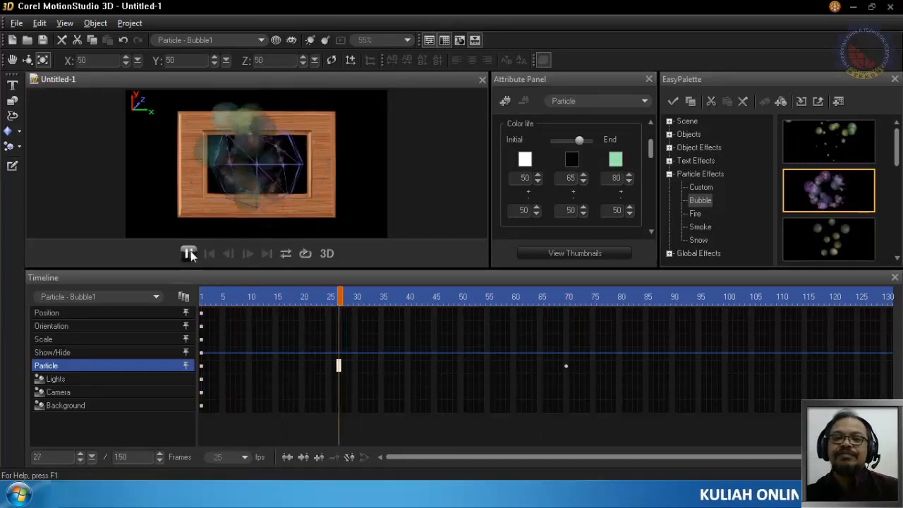
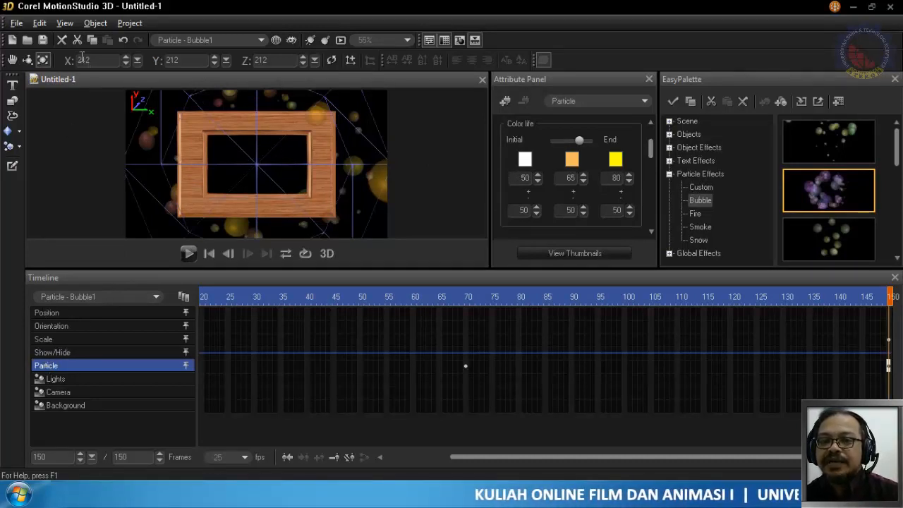
- Delete the Bubble particle from the scene, leaving the wooden frame in place
left_click(61, 296)
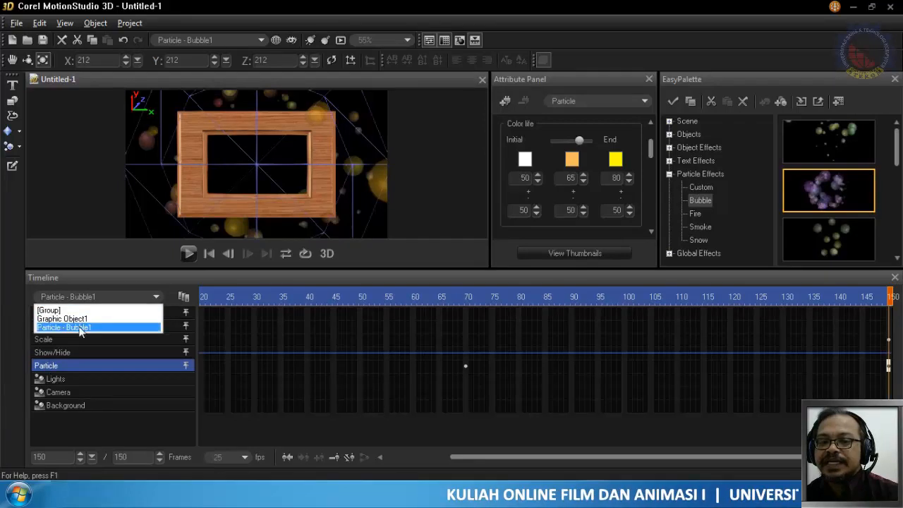
left_click(80, 319)
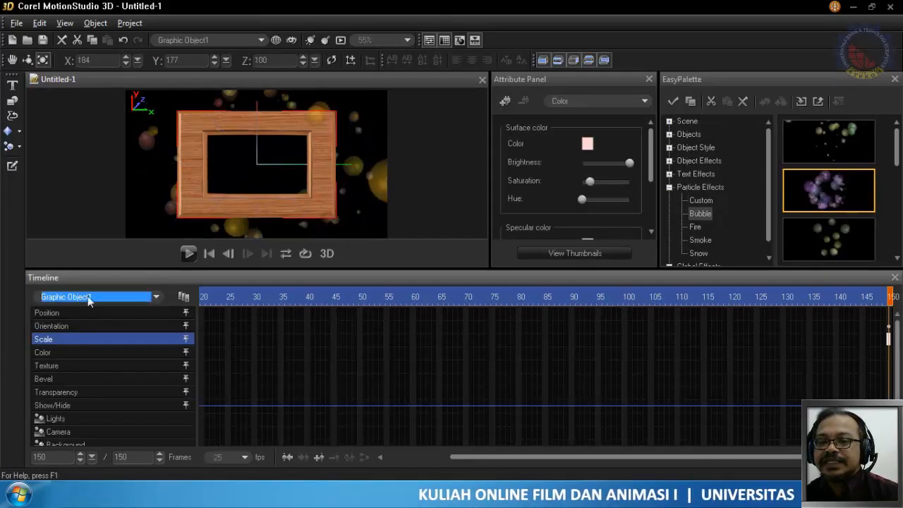
left_click(80, 297)
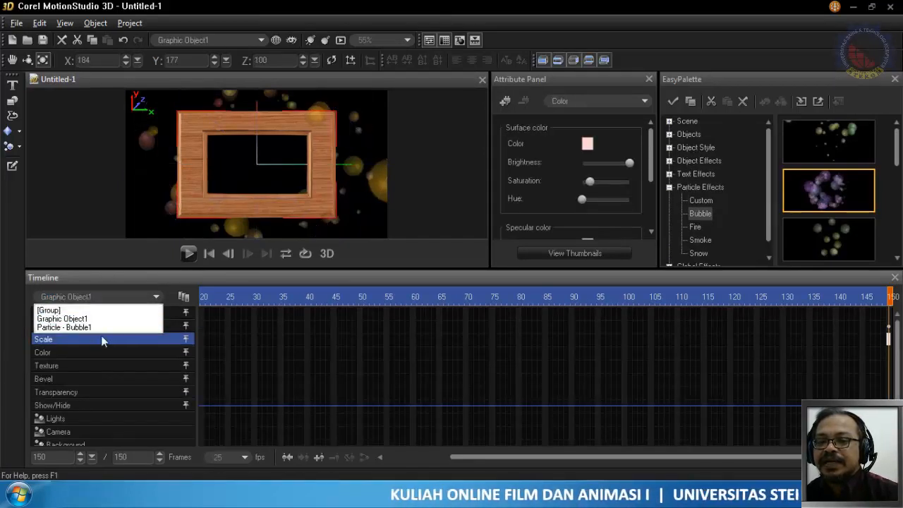
left_click(93, 329)
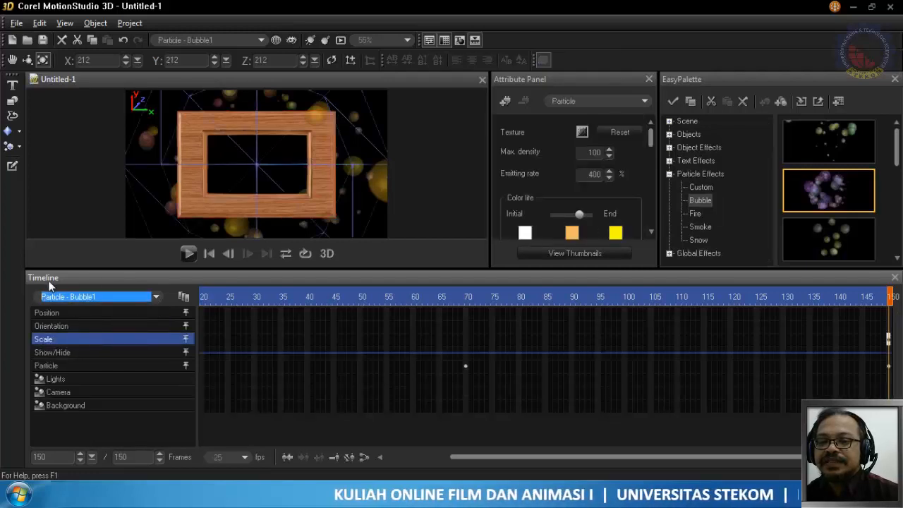
left_click(60, 40)
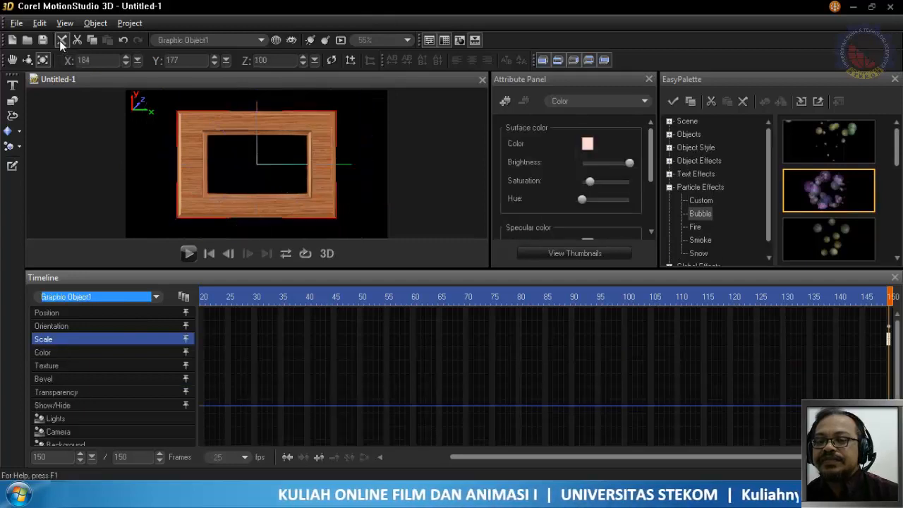
- Add the Custom particle effect with silver balls bouncing on a brick surface above the wooden frame
left_click(698, 253)
left_click(700, 224)
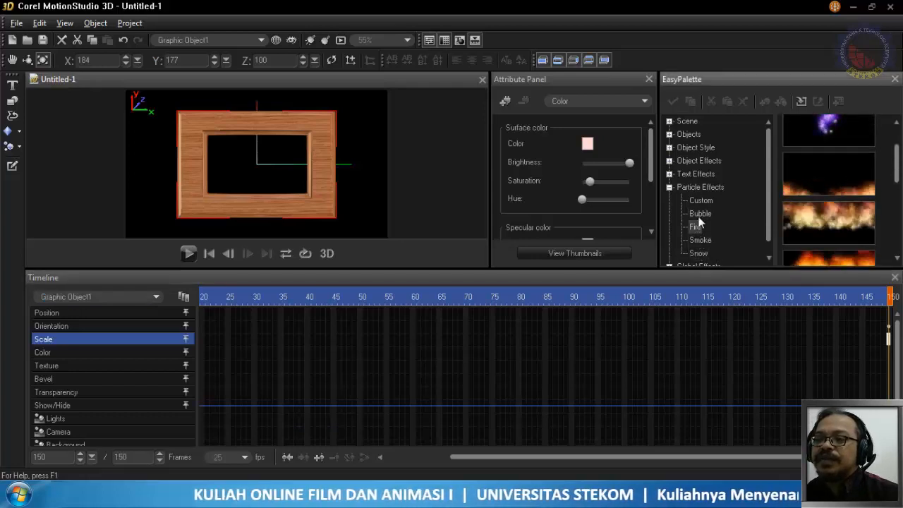
left_click(700, 213)
left_click(700, 201)
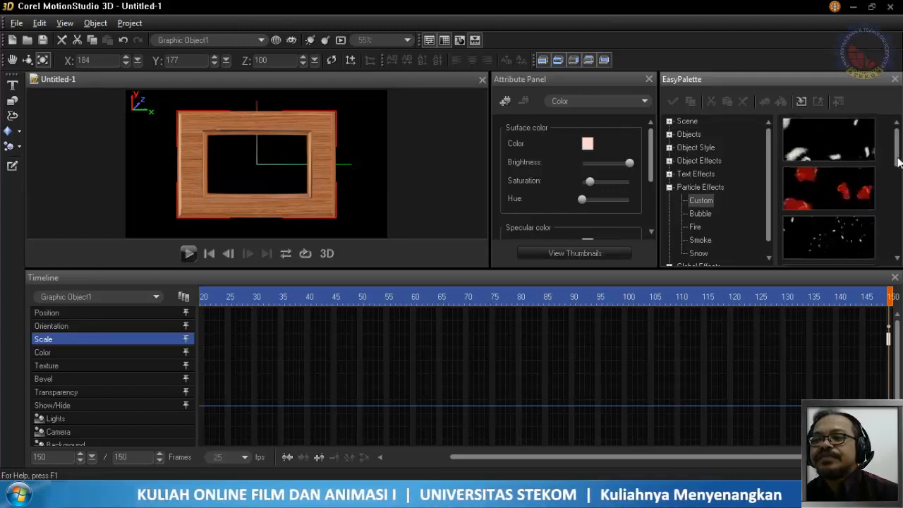
left_click_drag(898, 162, 899, 213)
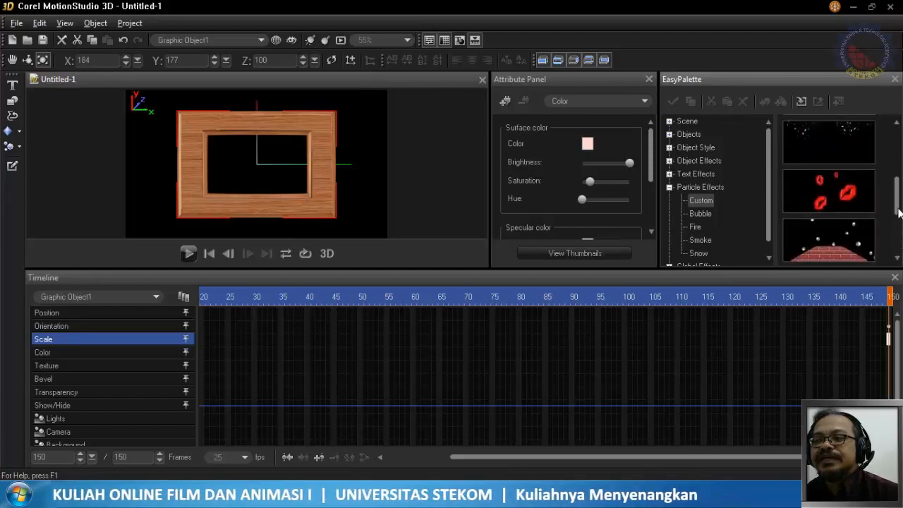
left_click(845, 245)
left_click_drag(842, 240, 840, 240)
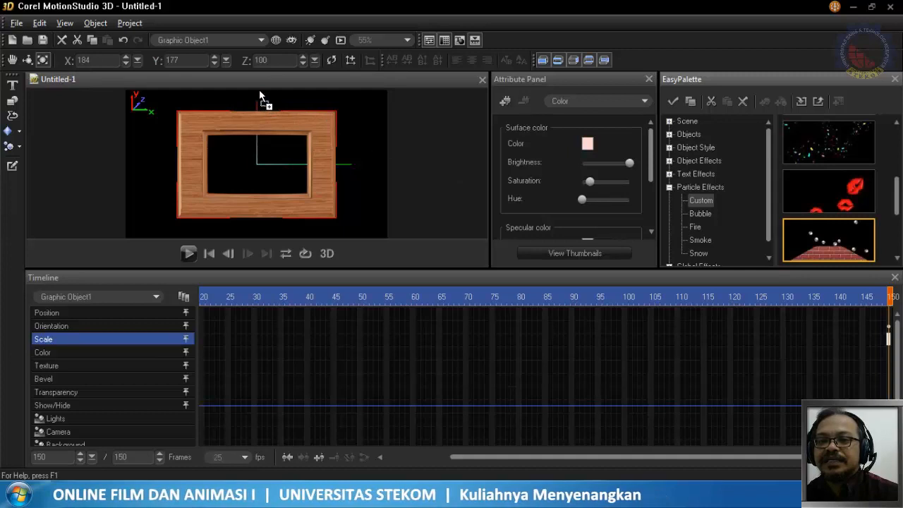
left_click_drag(259, 91, 260, 90)
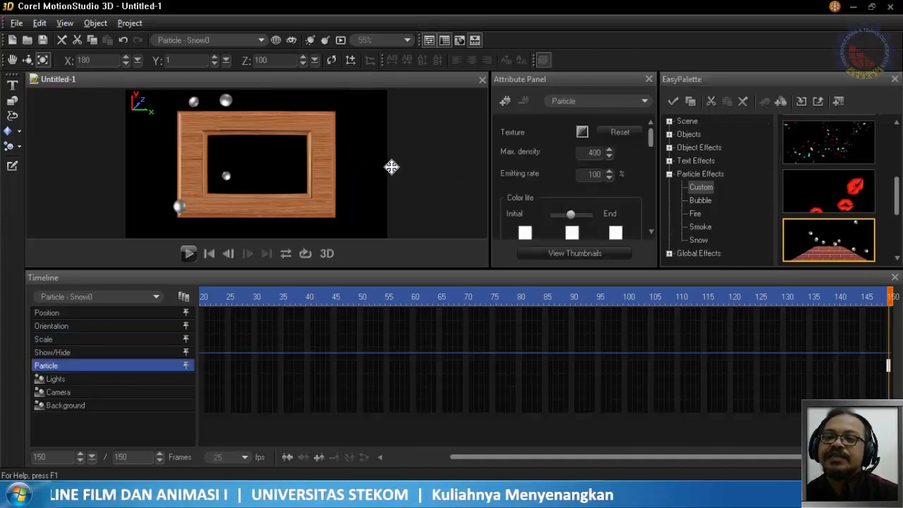
- At frame 1, scale the wooden frame down to about X 115, Y 110, Z 62 and move it down to about Y -69
left_click(79, 297)
left_click(78, 319)
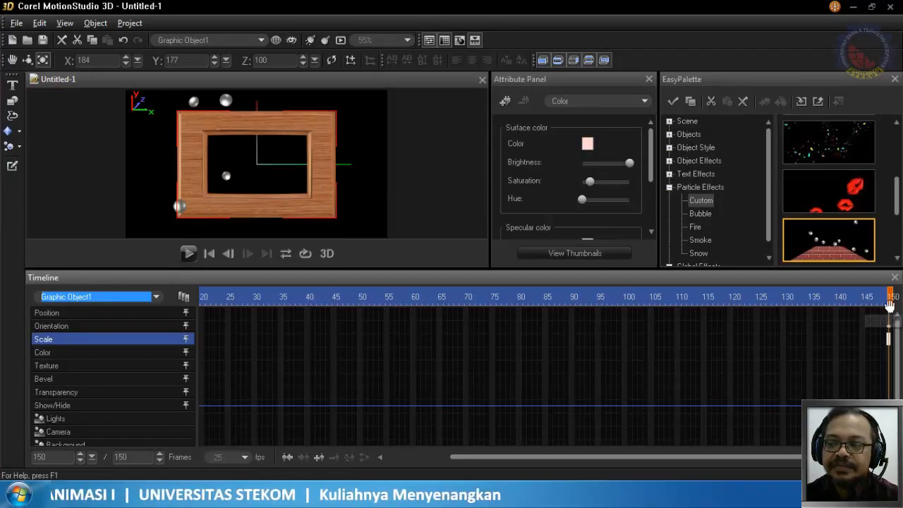
left_click(767, 302)
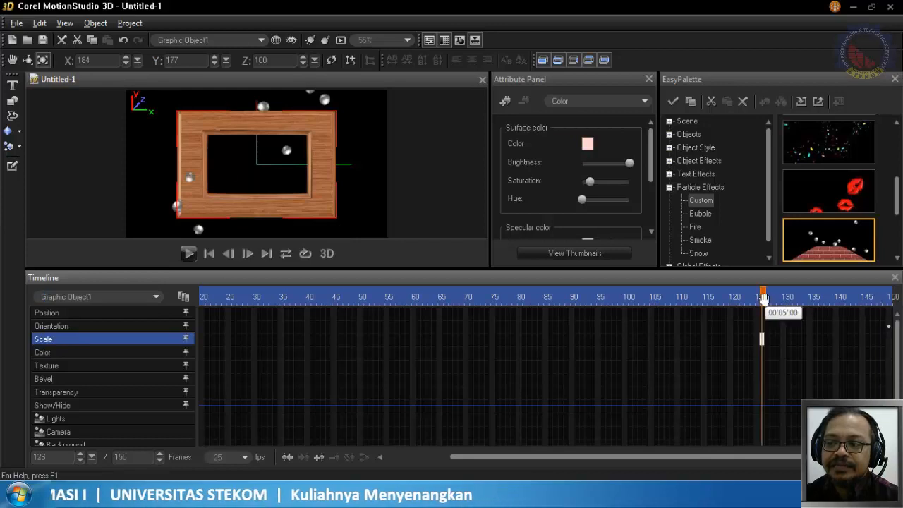
left_click_drag(763, 299, 2, 314)
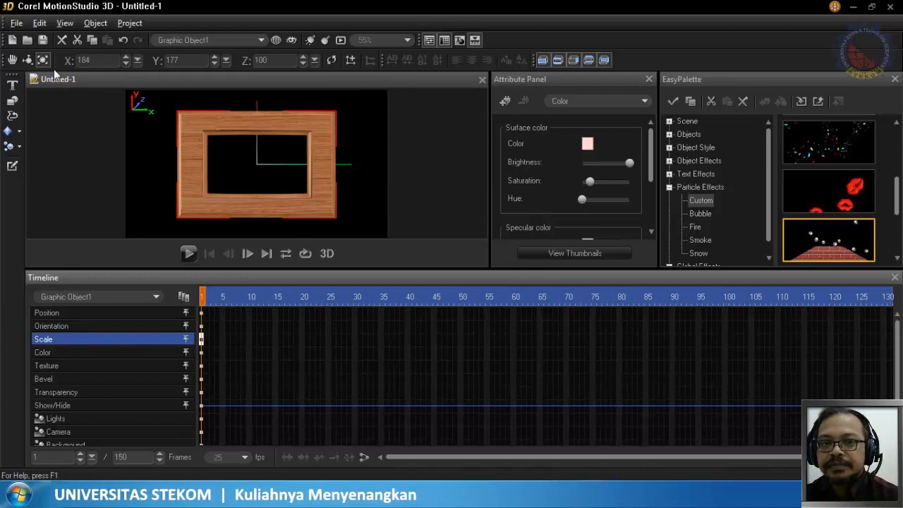
left_click_drag(352, 233, 171, 101)
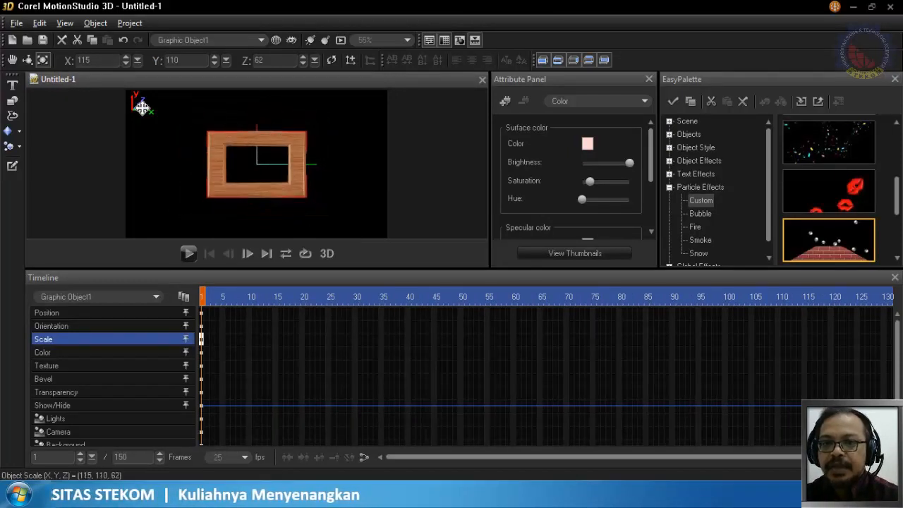
left_click(27, 59)
left_click(12, 59)
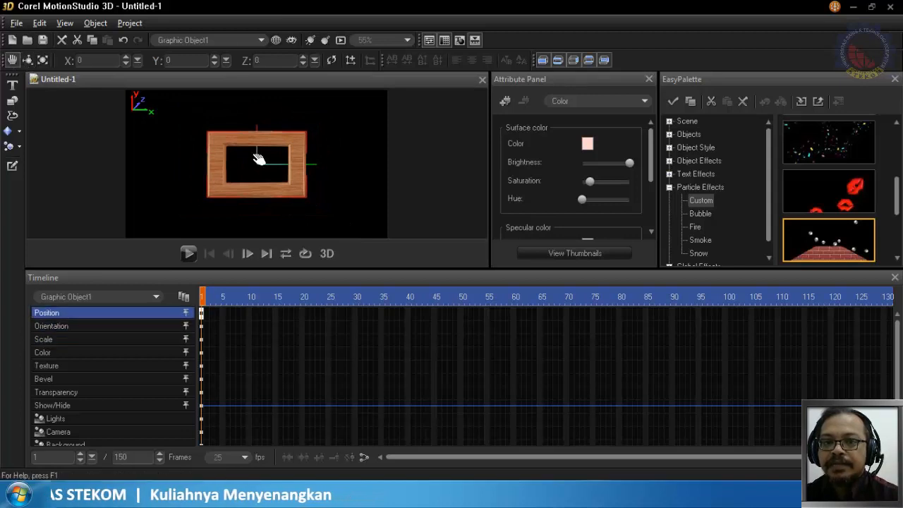
left_click_drag(259, 158, 259, 194)
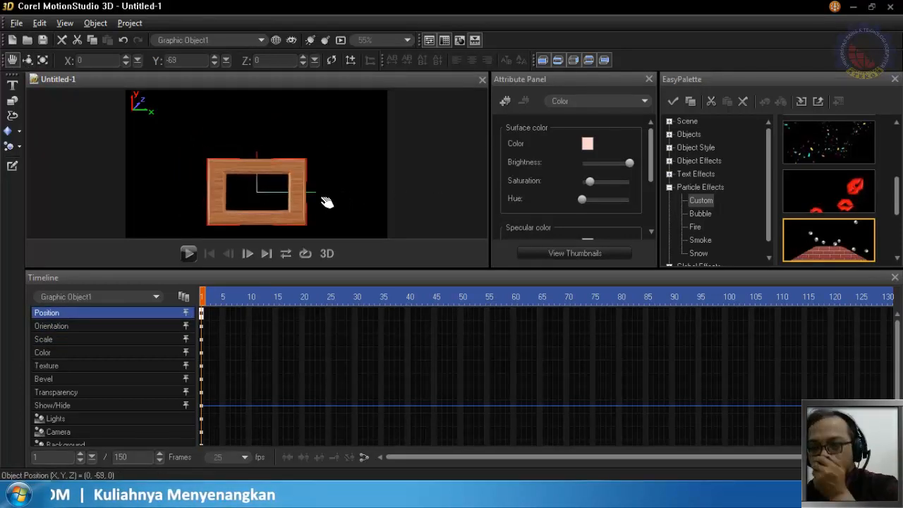
- Widen the wooden frame to a scale of about X 160, Y 118, Z 67 and play the animation
left_click(42, 61)
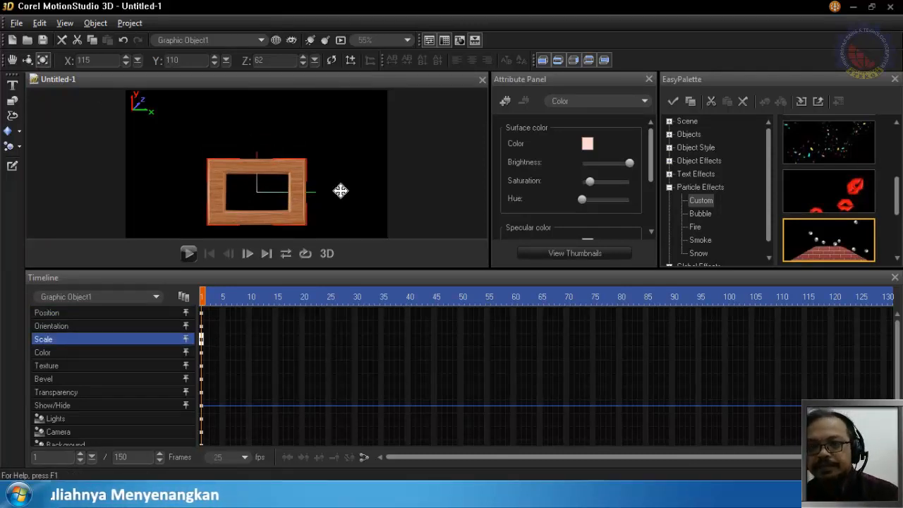
left_click_drag(340, 190, 431, 206)
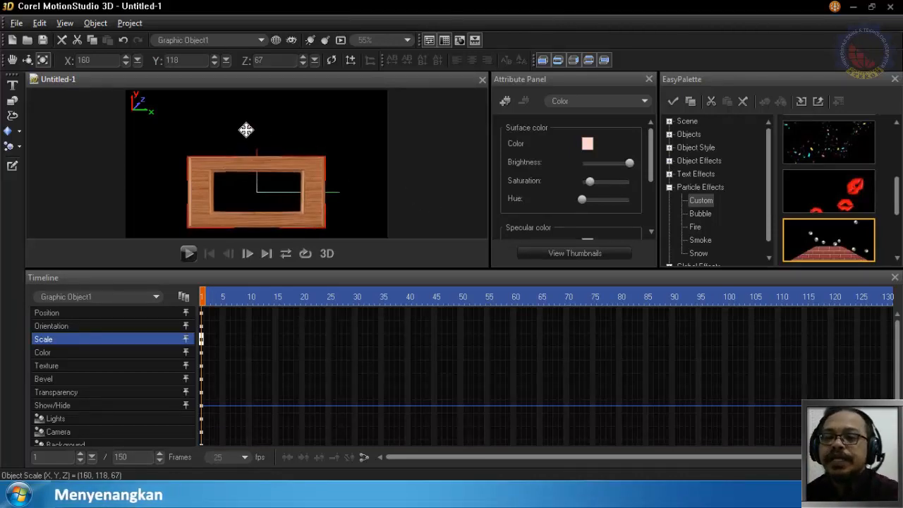
left_click(187, 254)
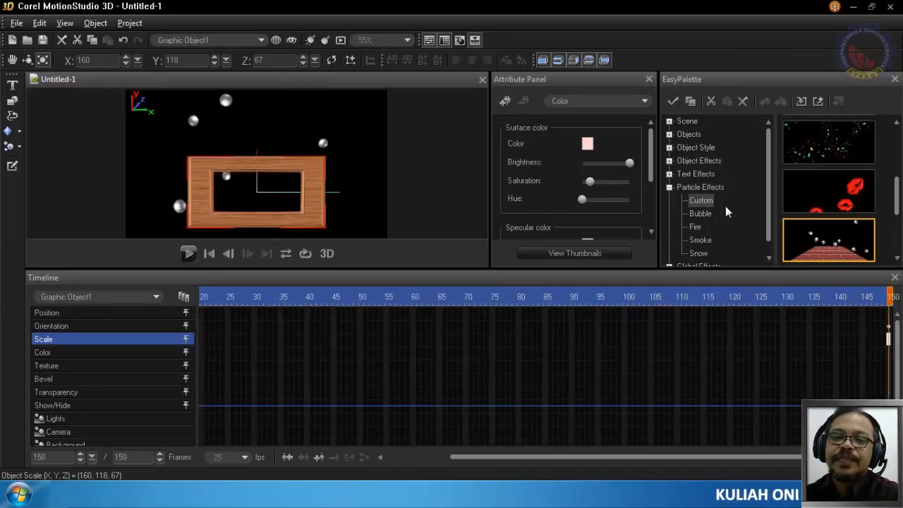
- Delete the silver ball particle from the scene
left_click(69, 295)
left_click(76, 323)
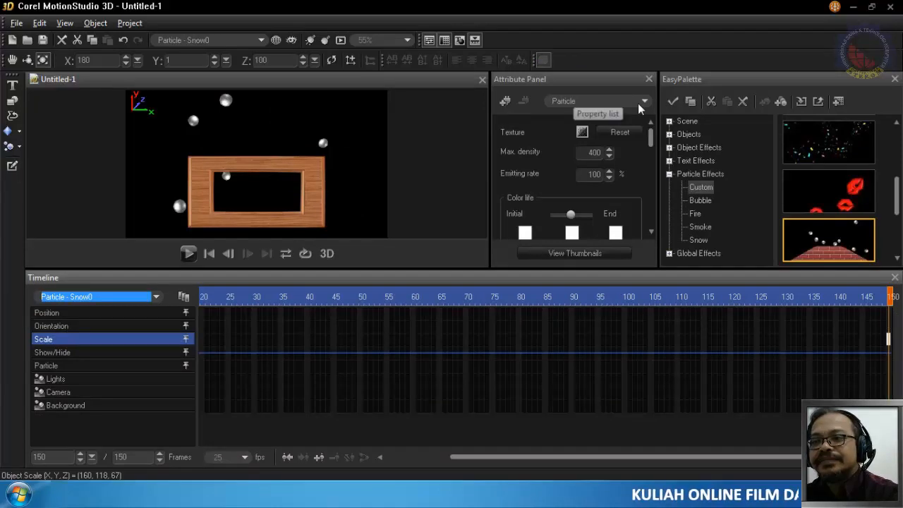
left_click(62, 40)
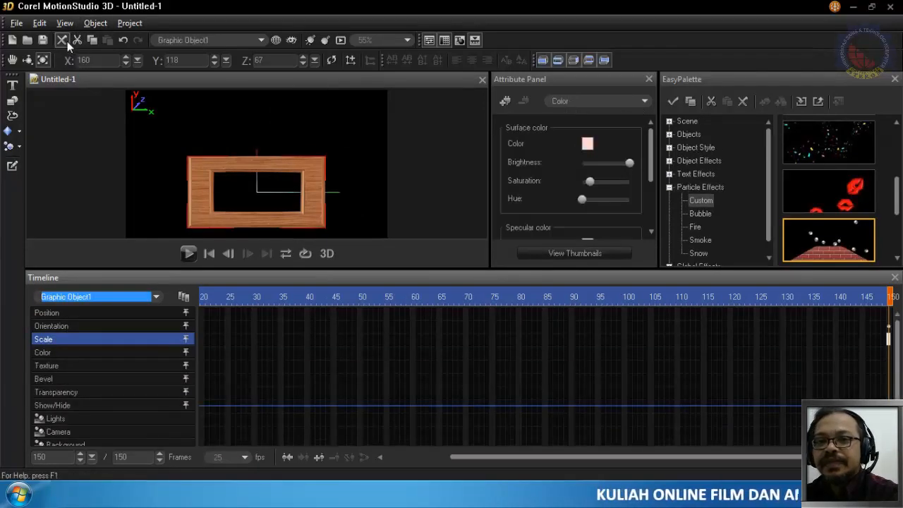
- Add the Fireworks effect to the wooden frame and play the animation
left_click(503, 103)
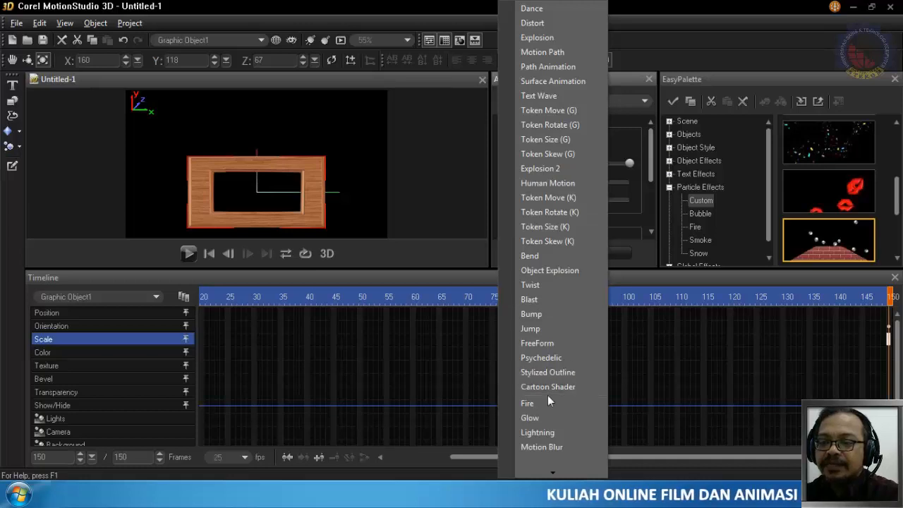
mouse_move(554, 472)
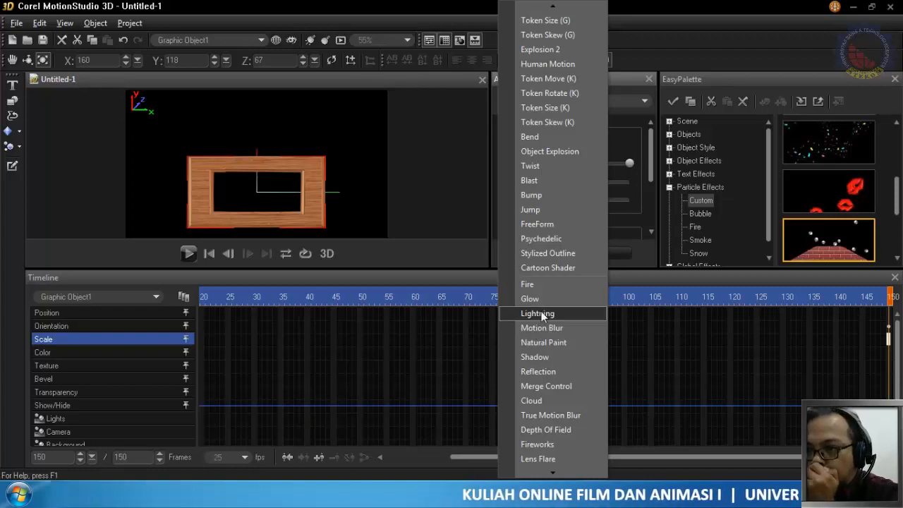
mouse_move(594, 476)
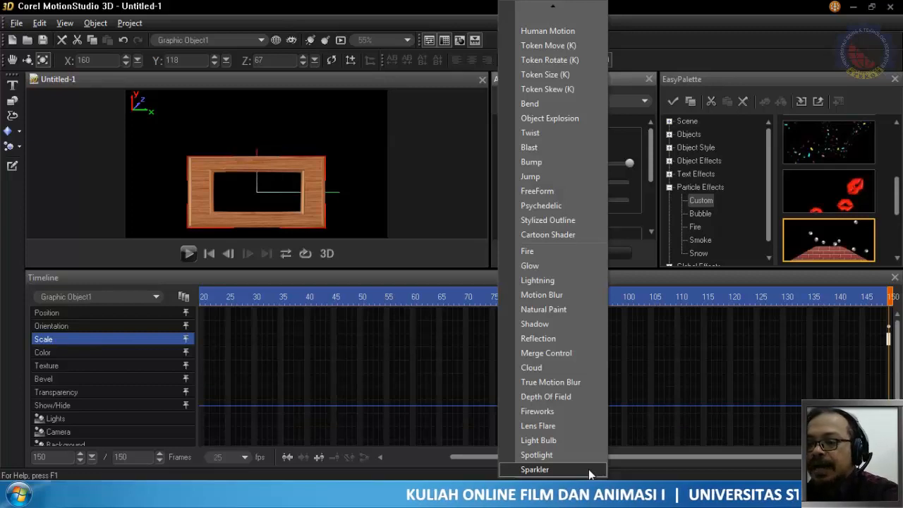
left_click(579, 412)
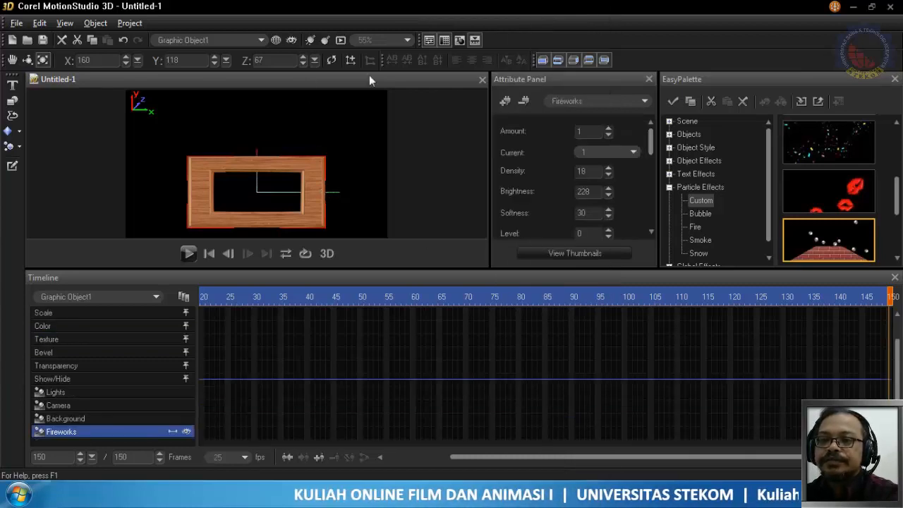
left_click(189, 254)
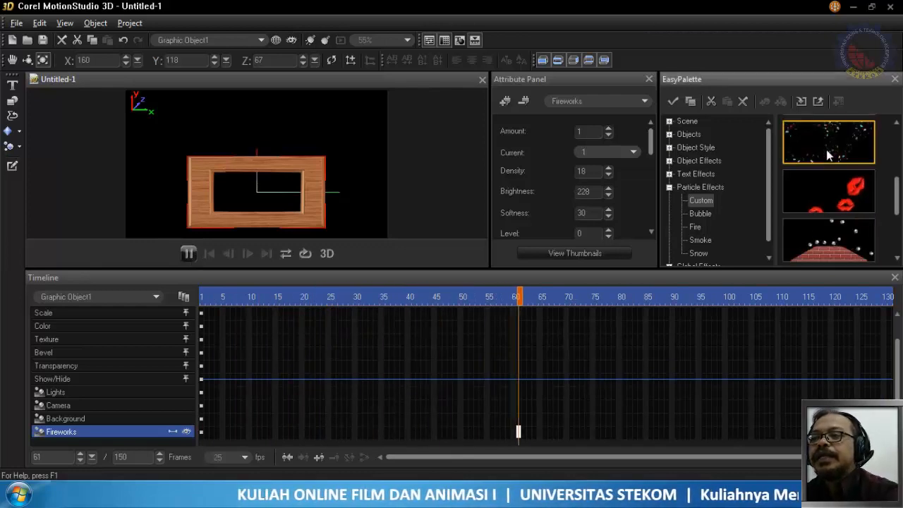
- Remove the Fireworks effect from the wooden frame
scroll(830, 149, "down", 2)
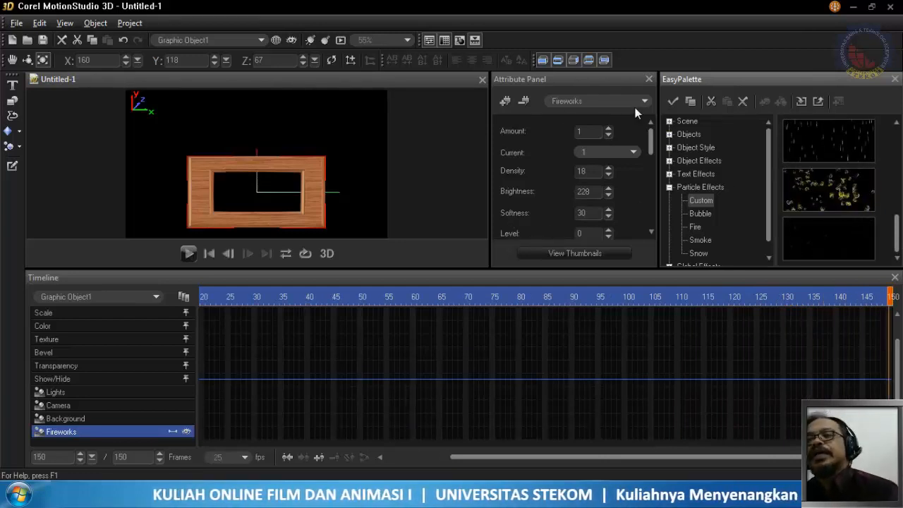
left_click(524, 100)
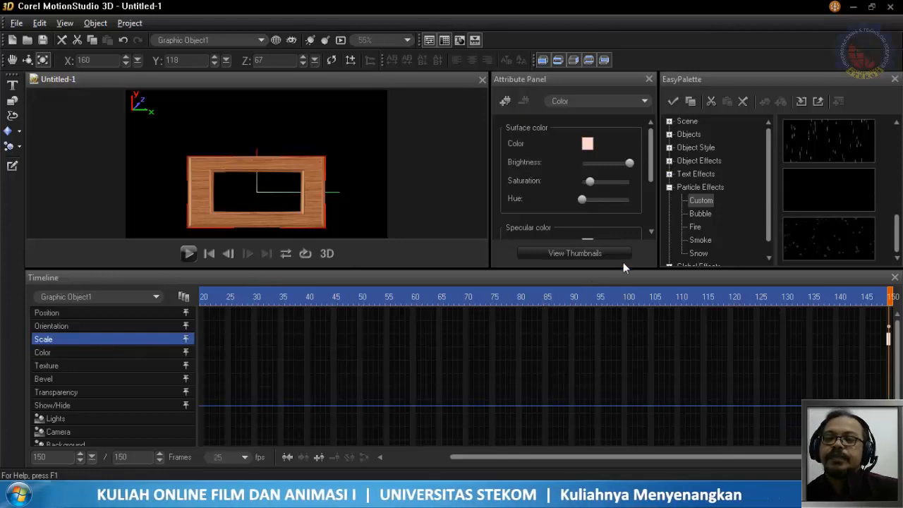
- Collapse Particle Effects and list the Fire presets under Global Effects
left_click(669, 187)
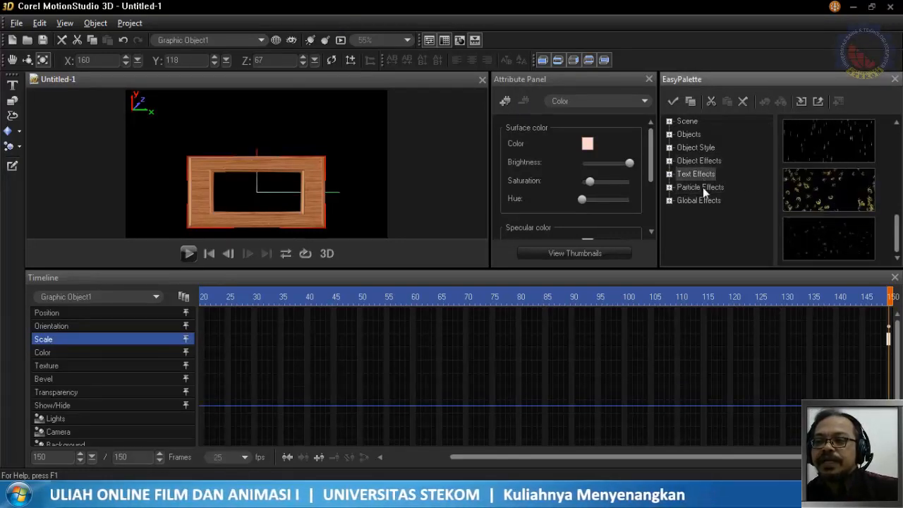
left_click(670, 200)
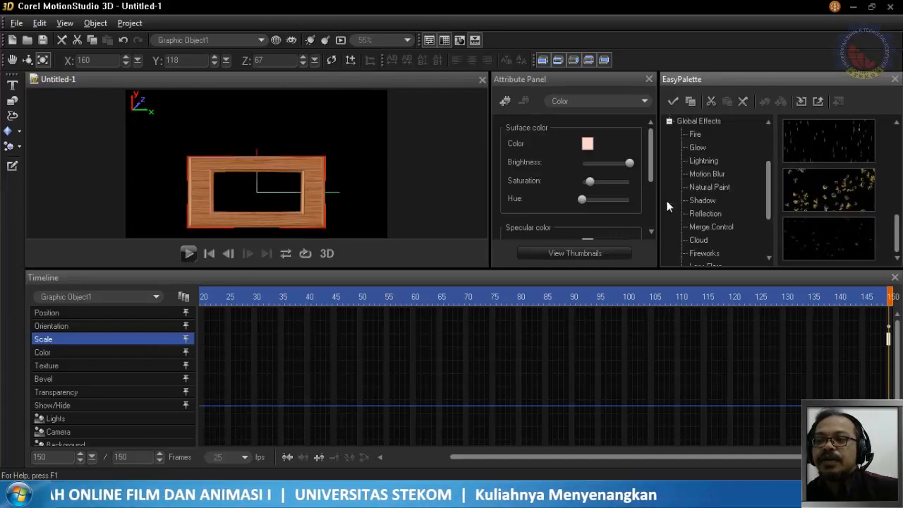
left_click(692, 134)
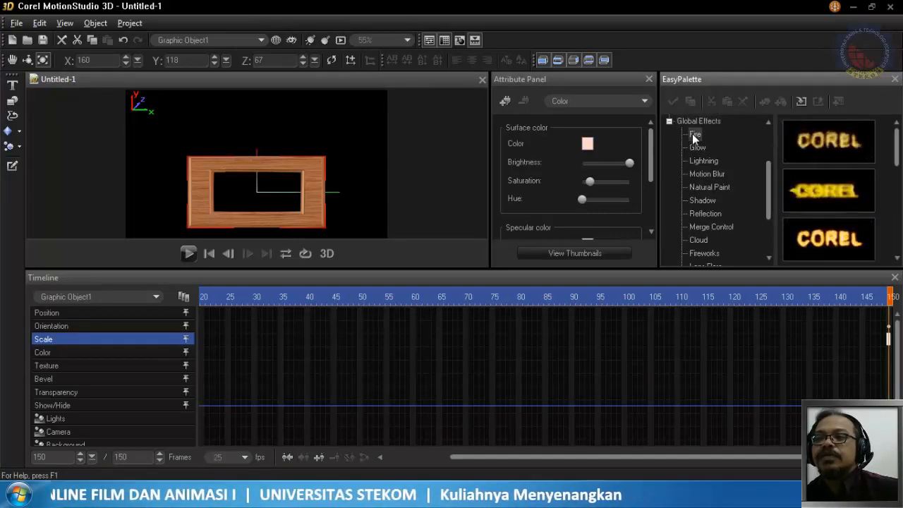
- At frame 150, make the wooden frame taller and slightly narrower, and move it up to about X 7, Y 11
left_click(285, 172)
left_click_drag(285, 172, 273, 215)
left_click(12, 60)
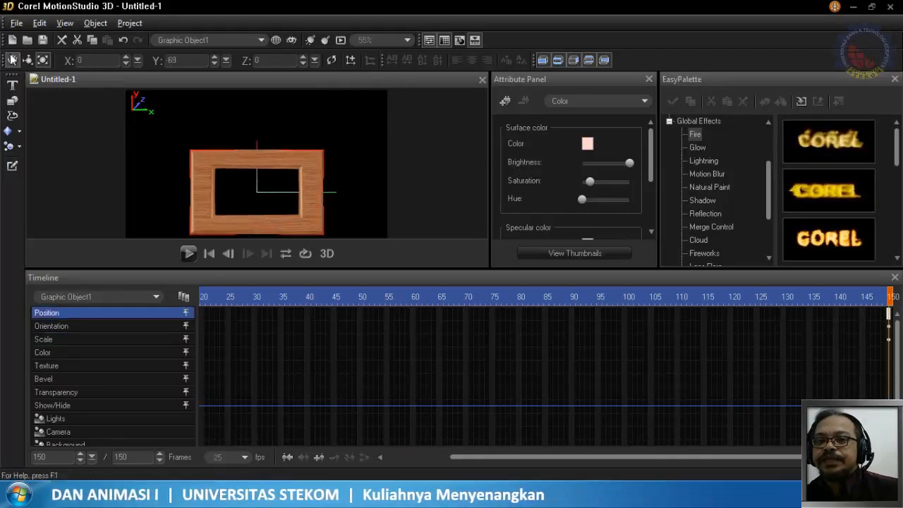
left_click_drag(255, 166, 260, 126)
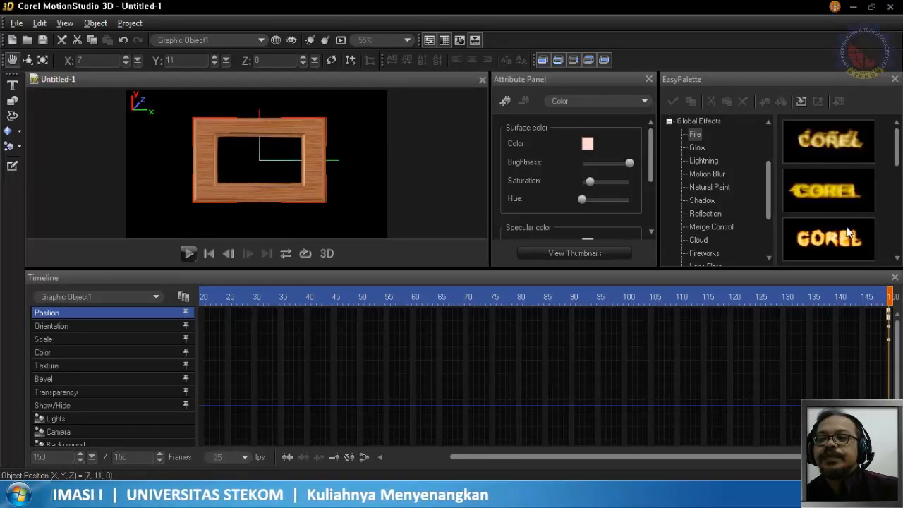
- Apply the third Fire preset to the wooden frame and play the animation
left_click(846, 200)
left_click(838, 242)
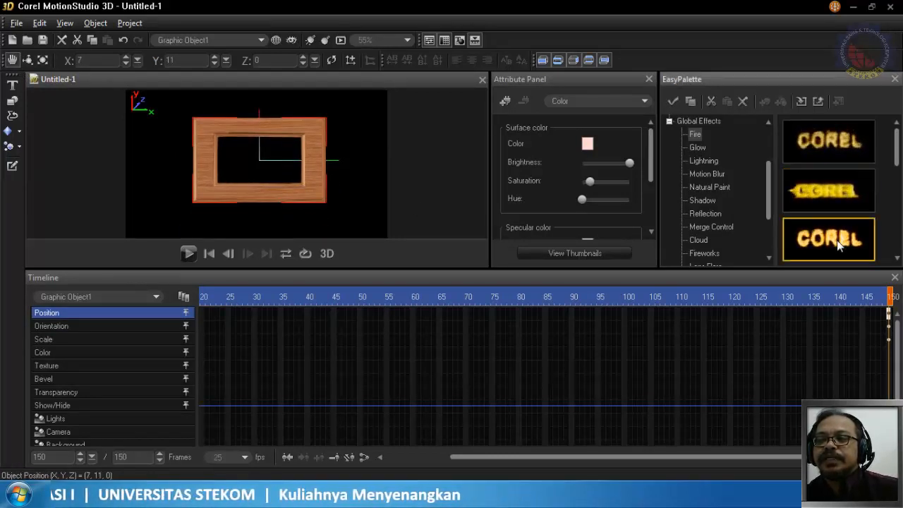
left_click_drag(838, 242, 834, 241)
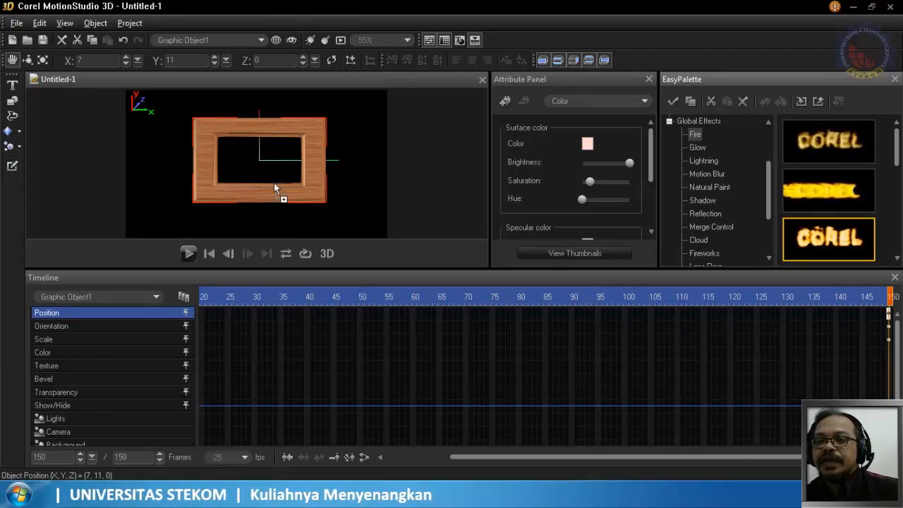
left_click_drag(273, 183, 289, 187)
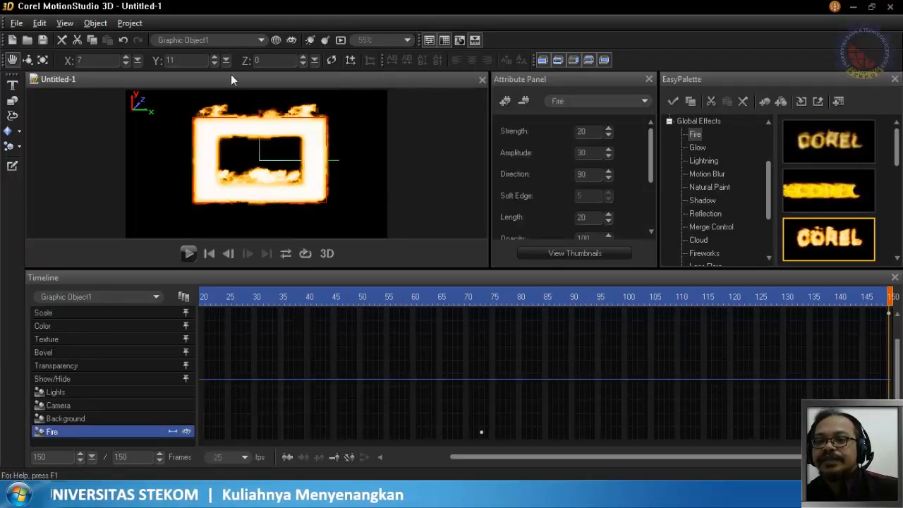
left_click(187, 254)
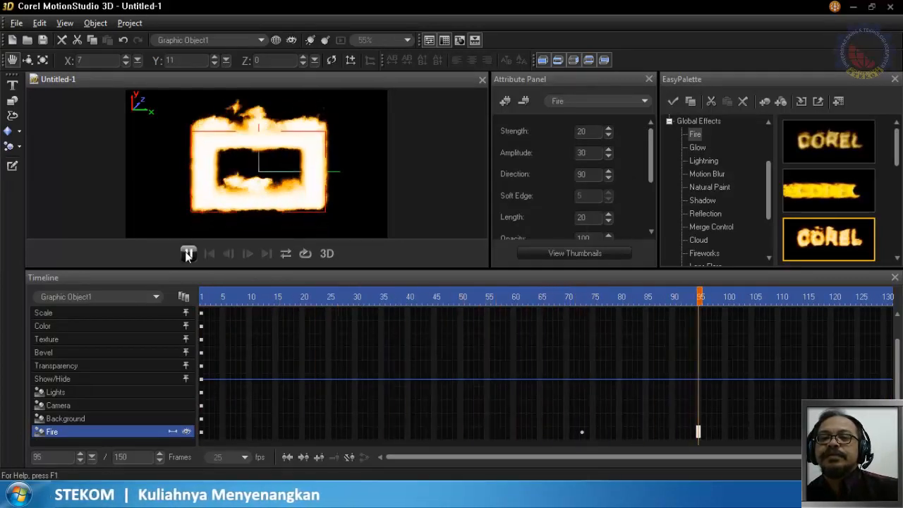
left_click(188, 254)
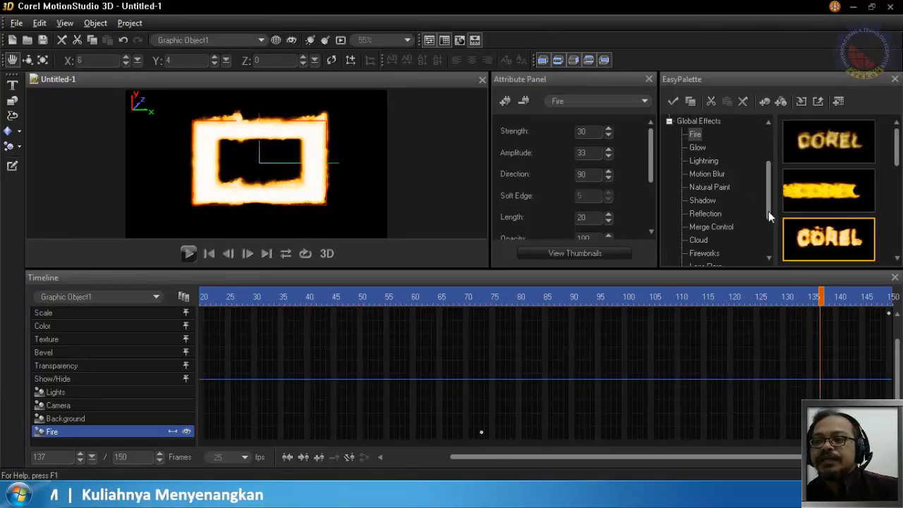
- Remove the Fire effect from the wooden frame
left_click_drag(768, 211, 772, 247)
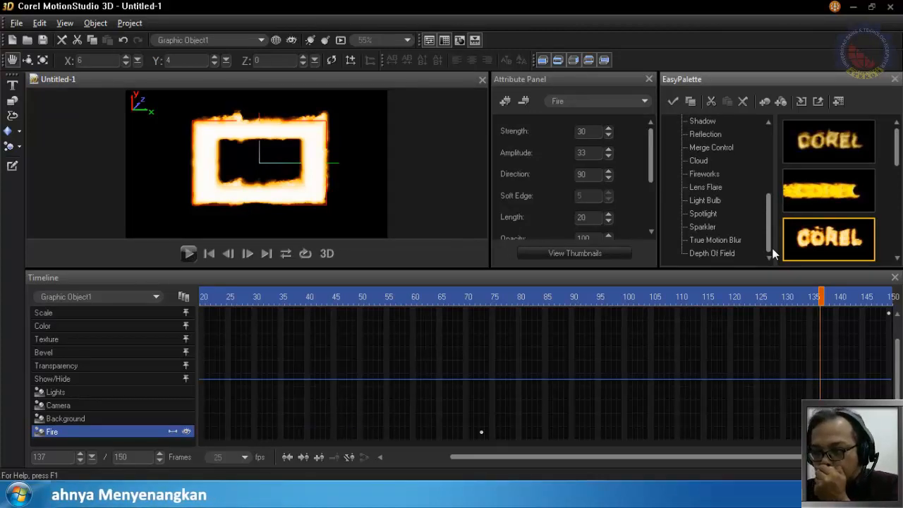
left_click_drag(772, 252, 766, 214)
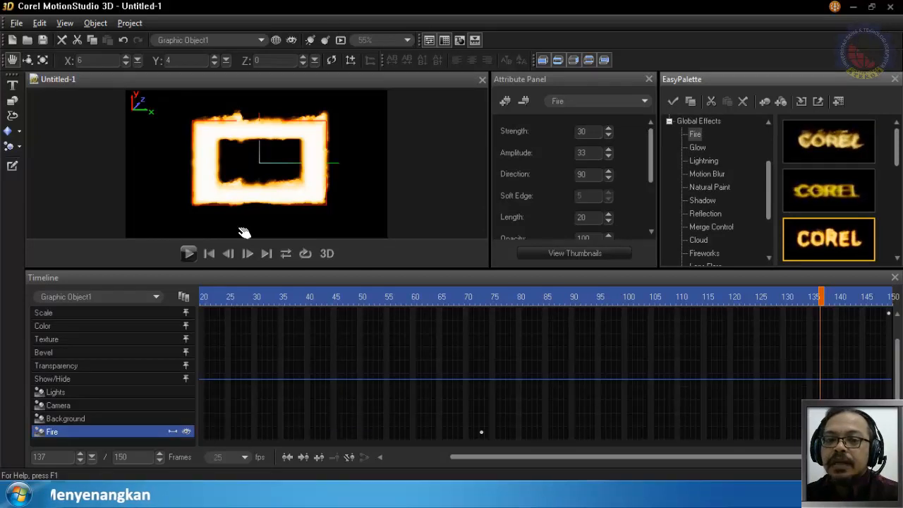
left_click(133, 295)
left_click(133, 294)
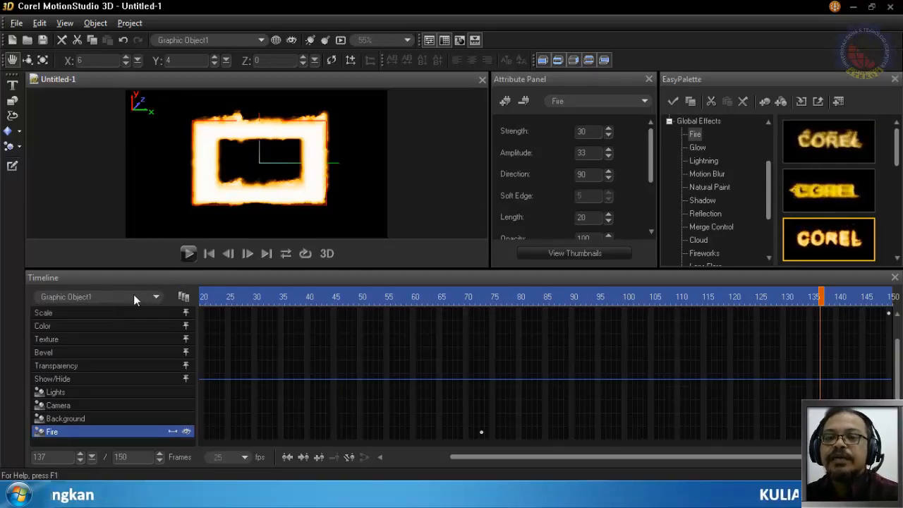
left_click(524, 103)
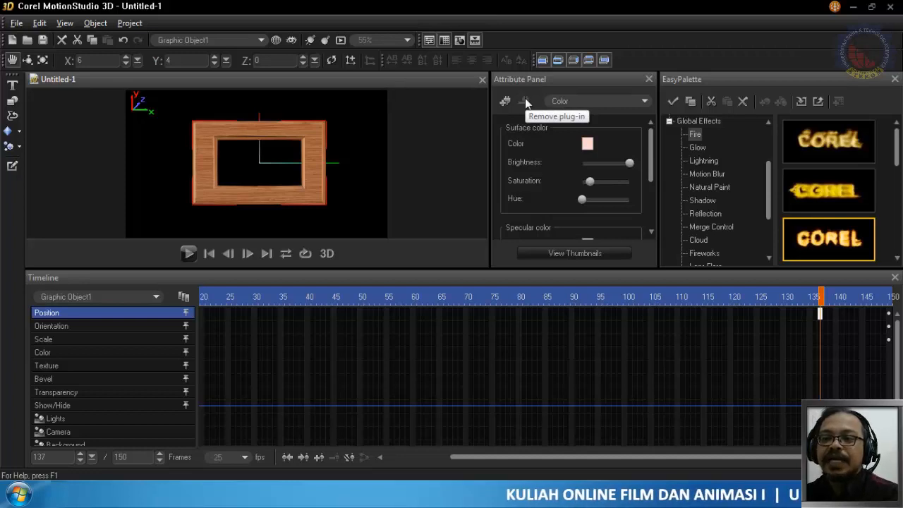
- Try the soft blue Glow preset from Global Effects on the wooden frame and remove it again
left_click(695, 148)
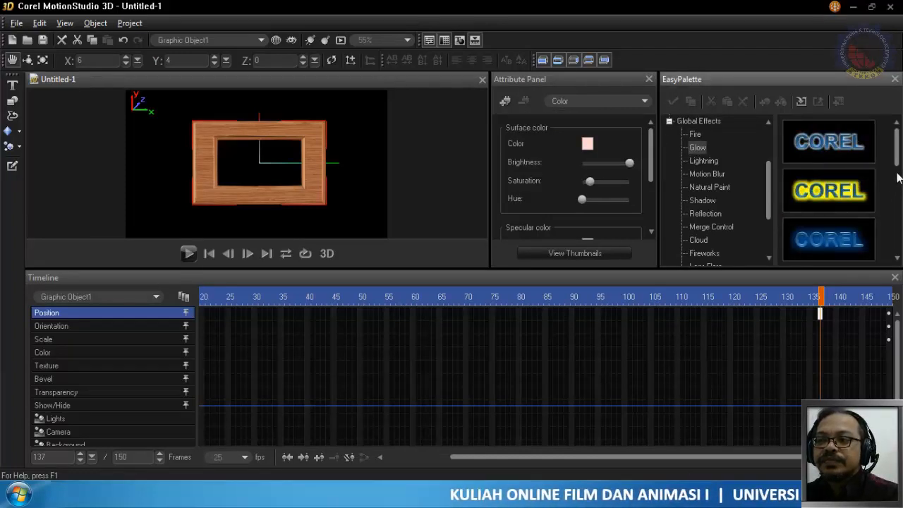
scroll(898, 180, "down", 2)
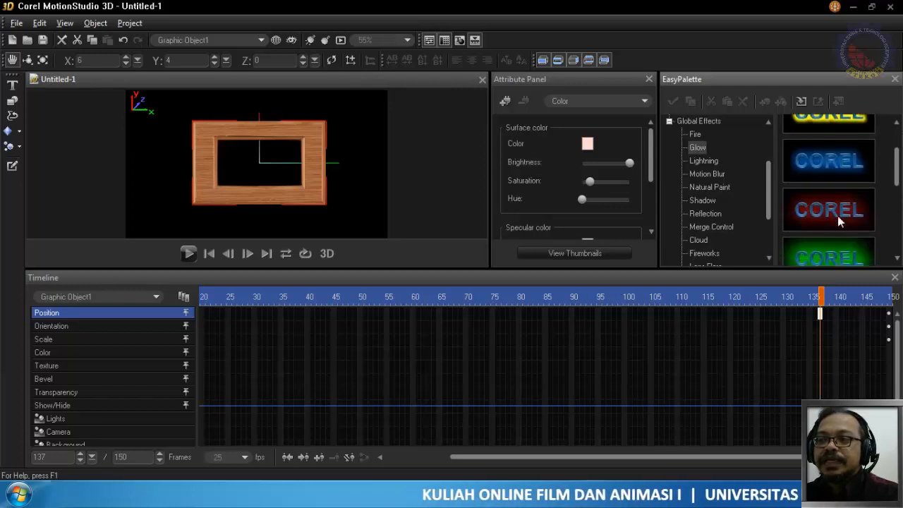
left_click_drag(837, 181, 786, 164)
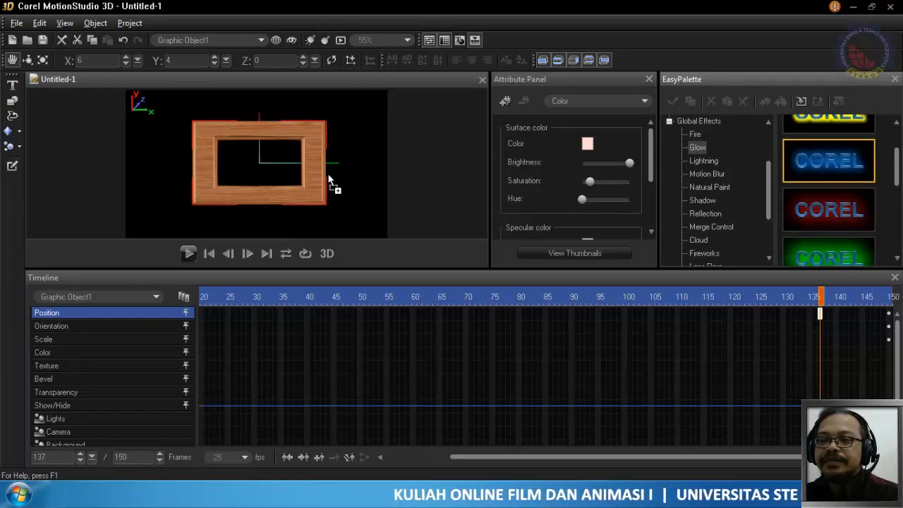
left_click_drag(313, 187, 314, 189)
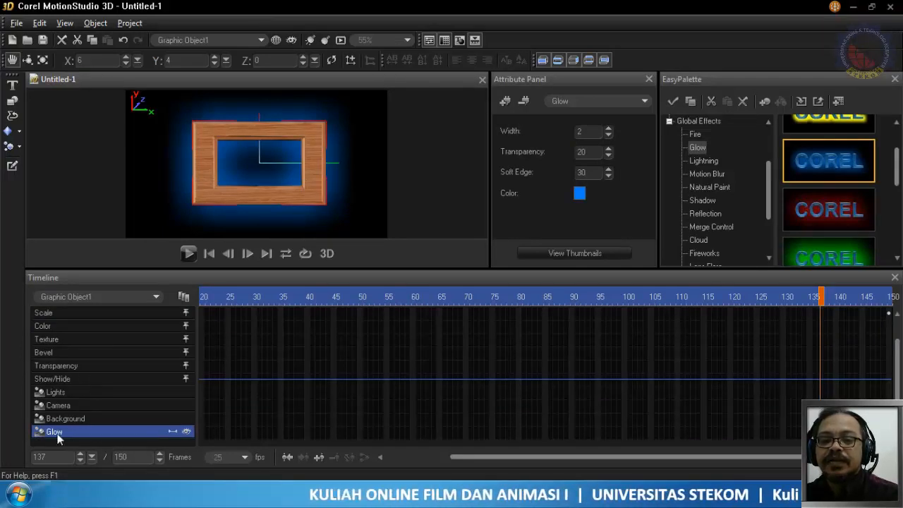
left_click(90, 297)
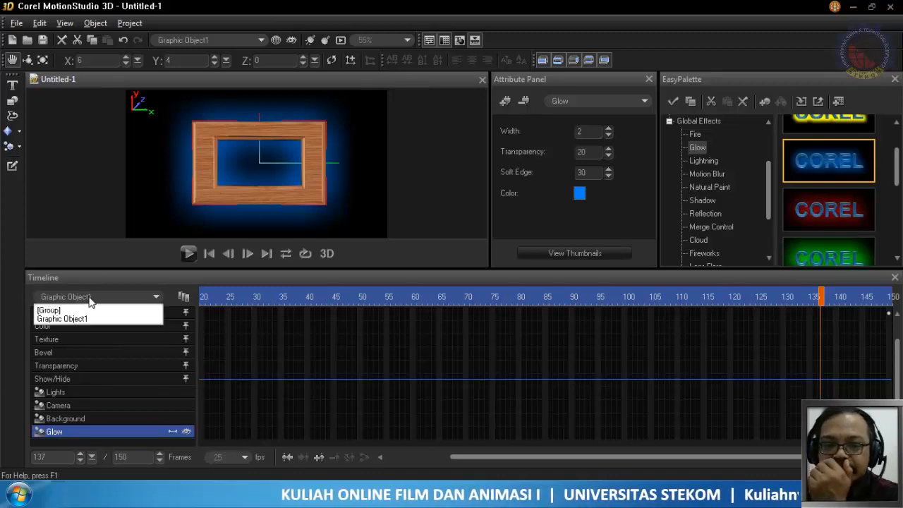
left_click(105, 298)
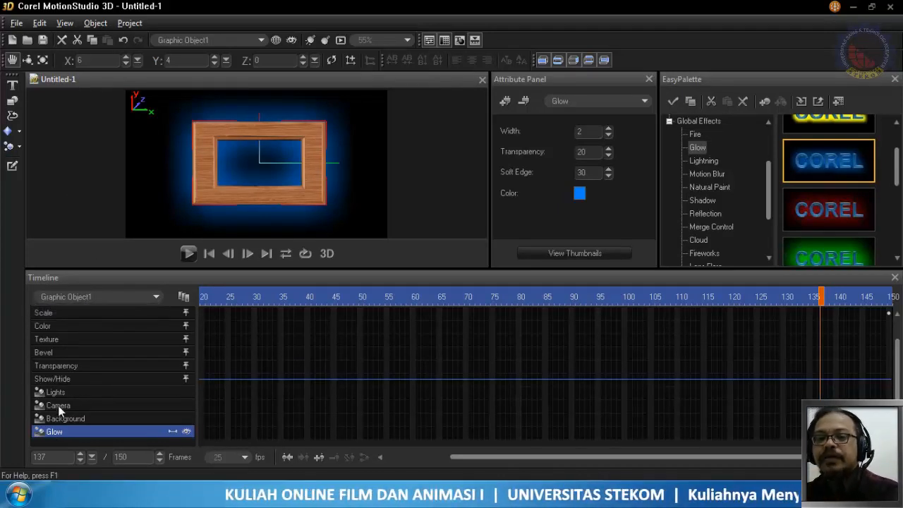
left_click(524, 102)
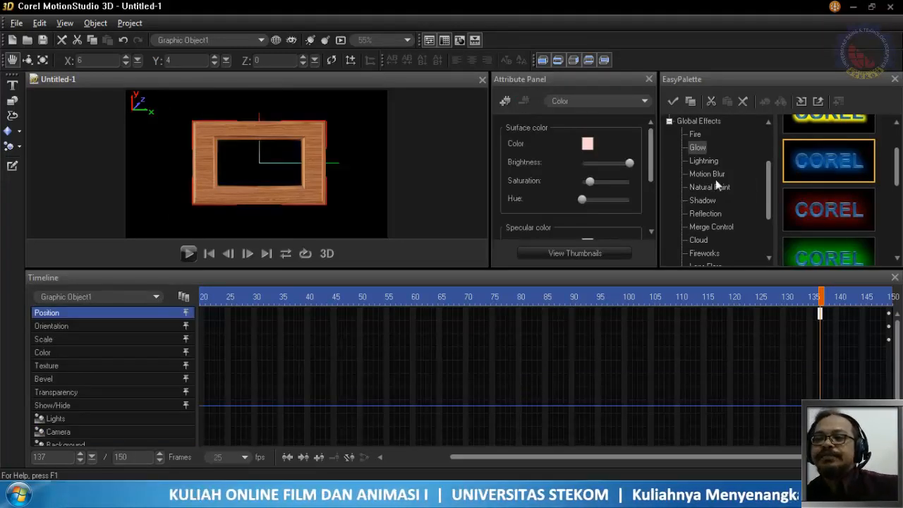
- Preview the third Lightning preset on the wooden frame in playback and remove the effect
left_click(705, 161)
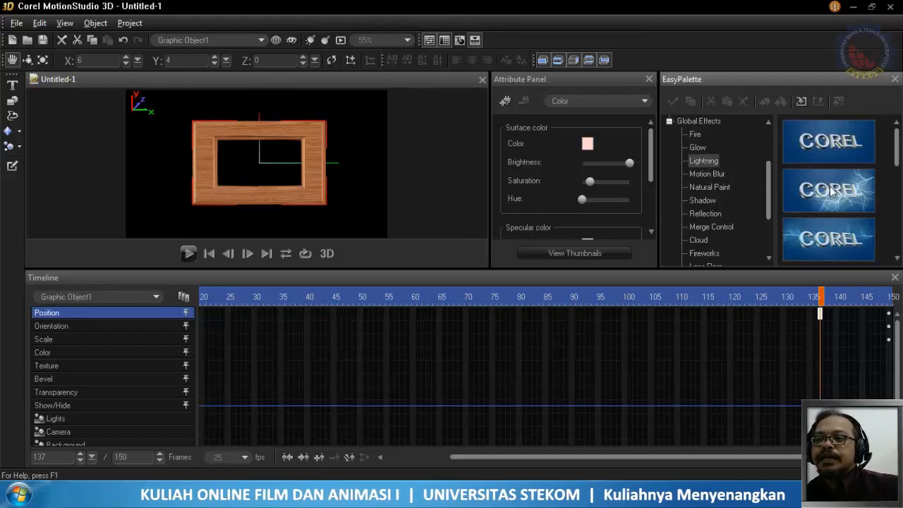
left_click(839, 241)
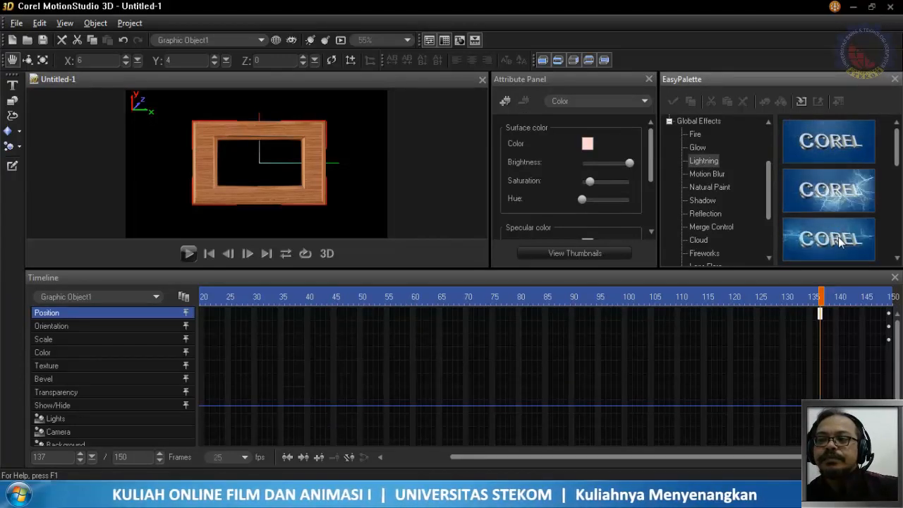
left_click_drag(839, 242, 262, 162)
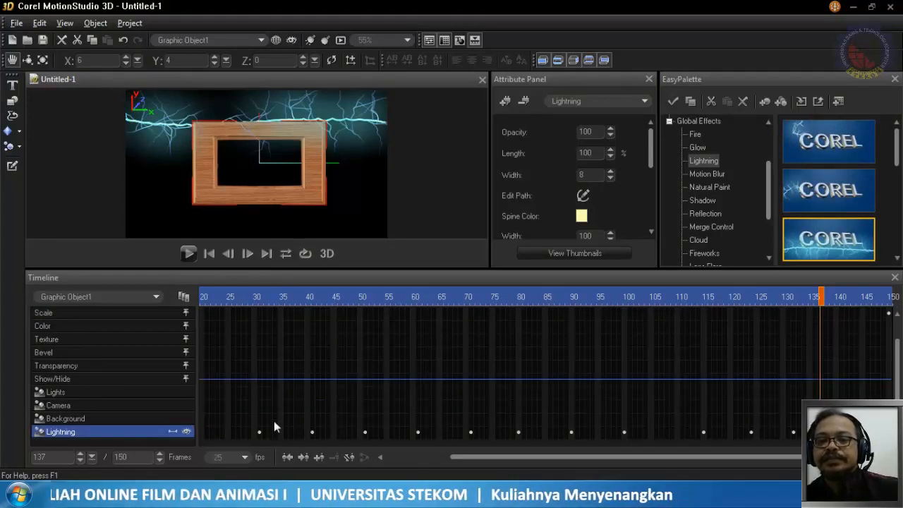
left_click(189, 254)
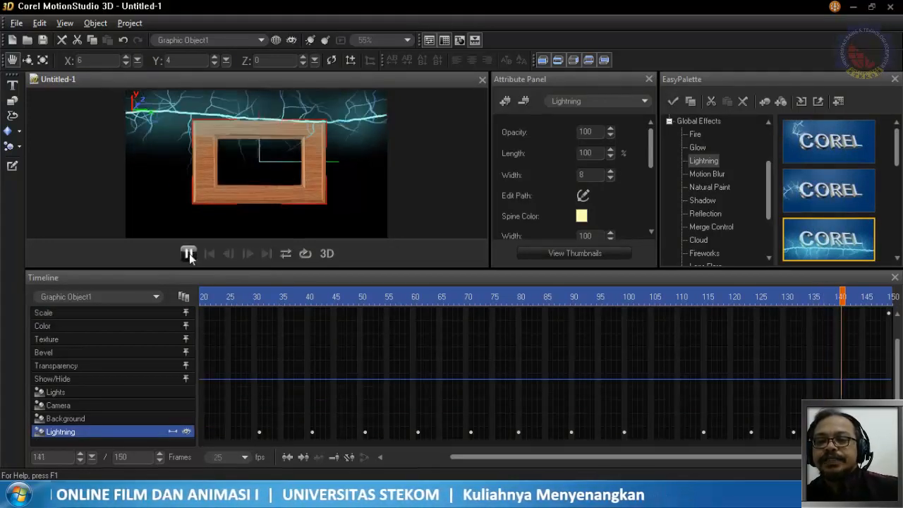
left_click(188, 253)
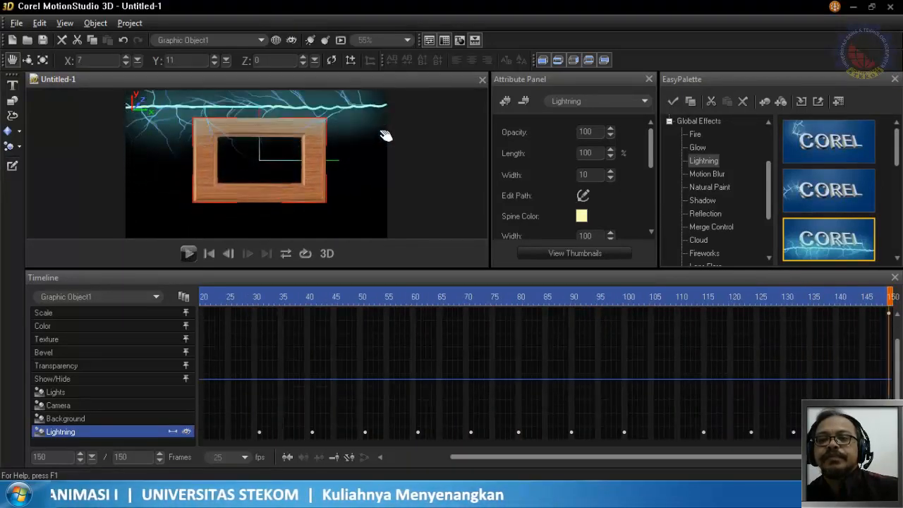
left_click(525, 103)
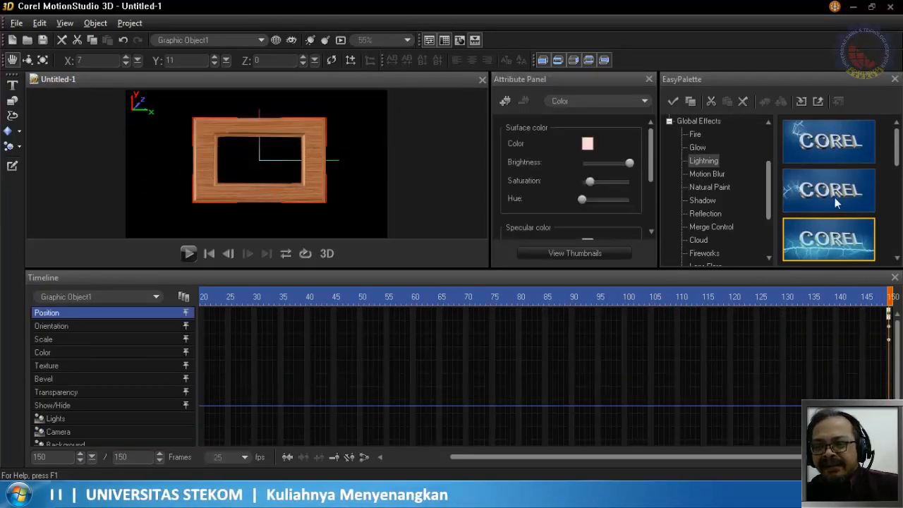
- Browse the Lightning, Motion Blur, Natural Paint, Shadow, Reflection, Merge Control and Cloud presets under Global Effects
left_click_drag(895, 167, 900, 200)
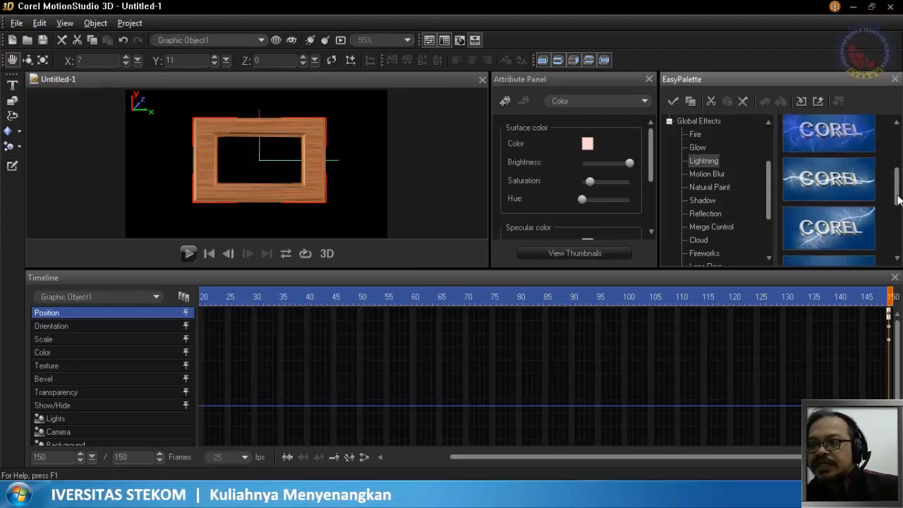
scroll(900, 195, "down", 2)
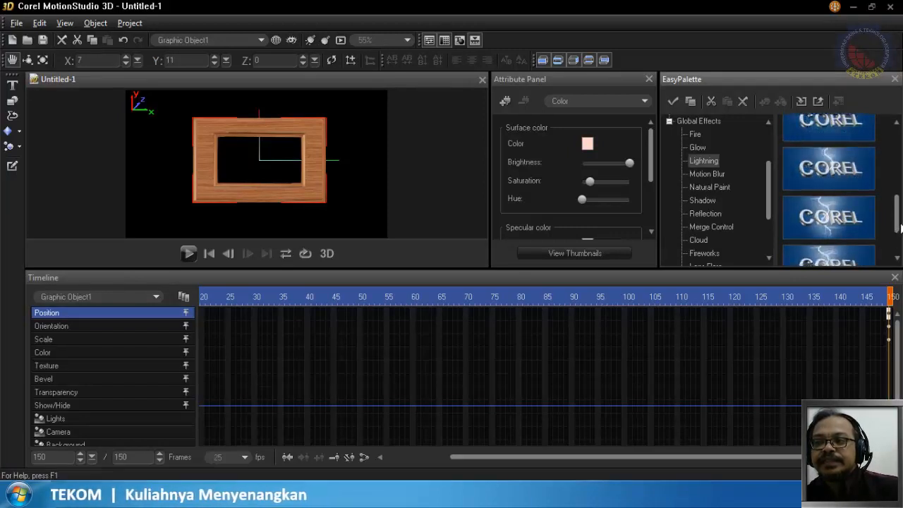
left_click_drag(899, 225, 901, 255)
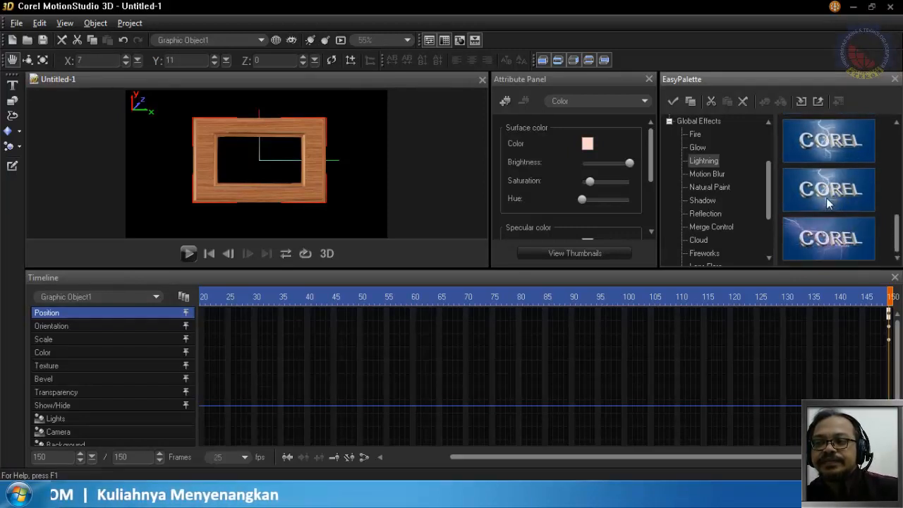
left_click(705, 174)
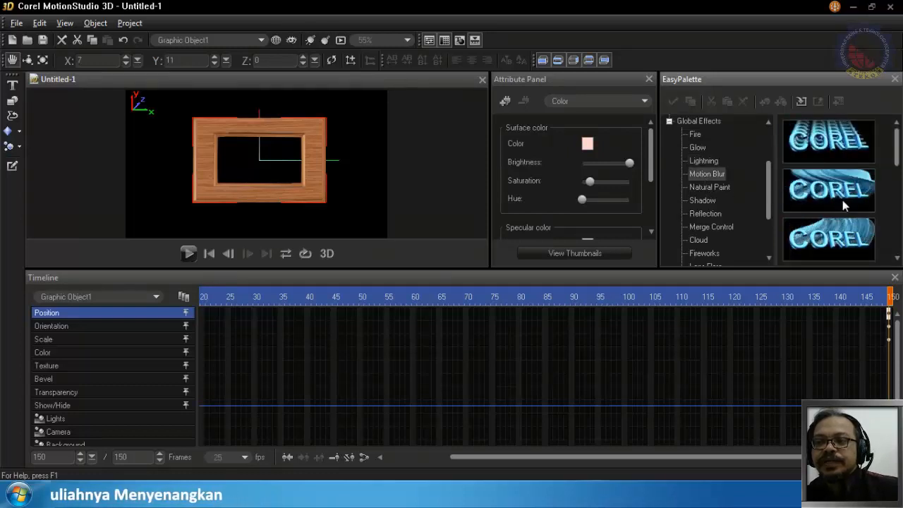
left_click(696, 188)
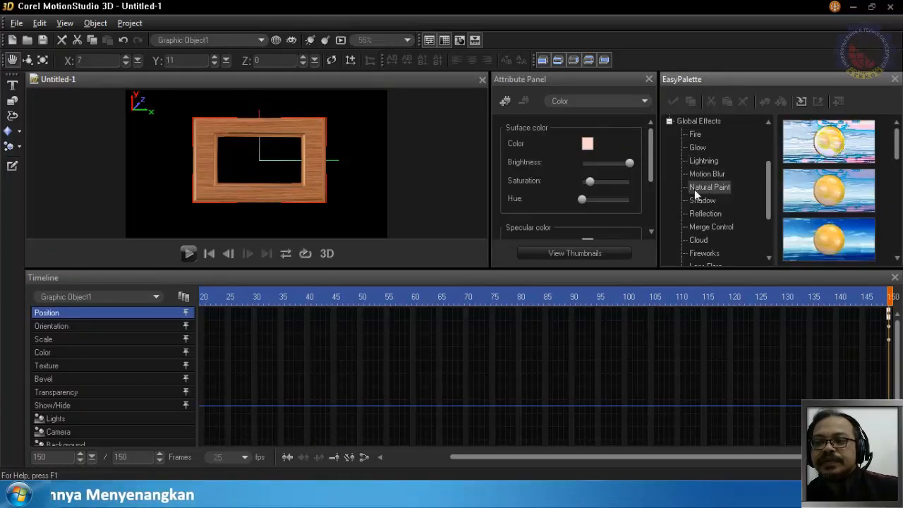
left_click(709, 201)
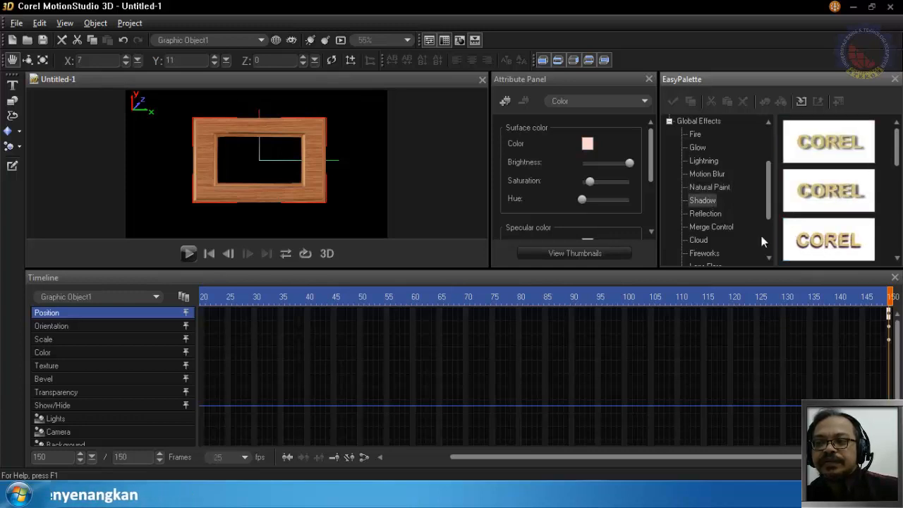
left_click(705, 213)
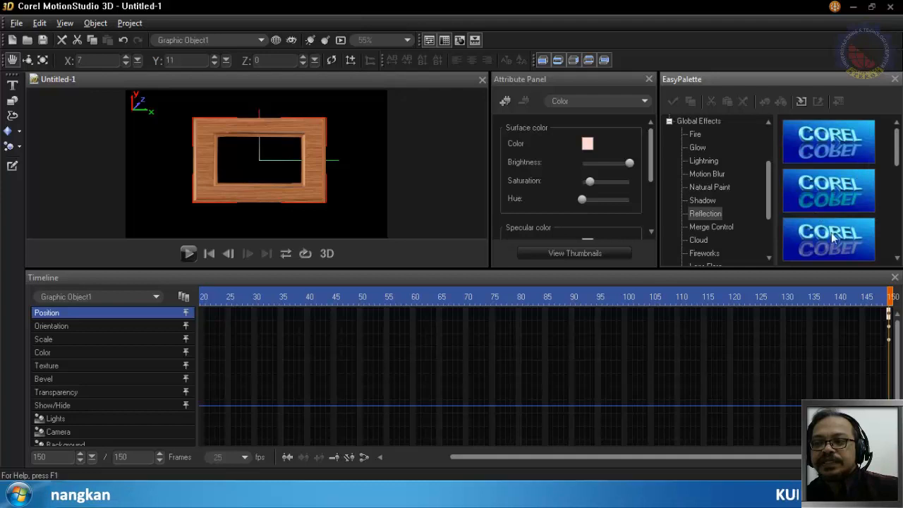
left_click(723, 227)
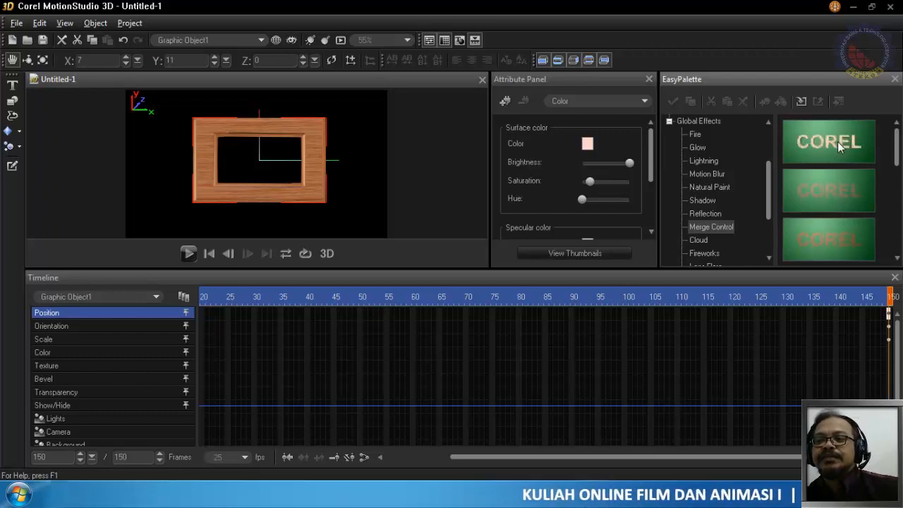
left_click(700, 240)
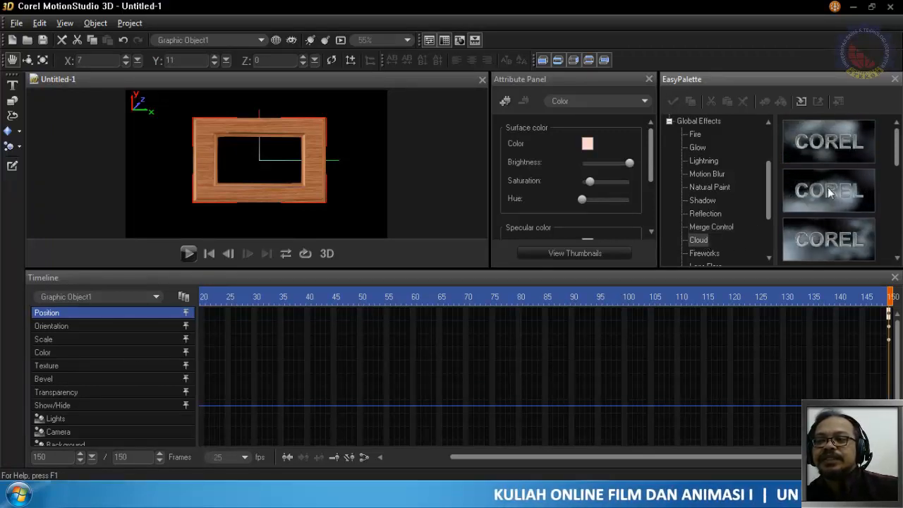
- Apply the second Fireworks preset from Global Effects to the wooden frame
left_click_drag(769, 192, 762, 230)
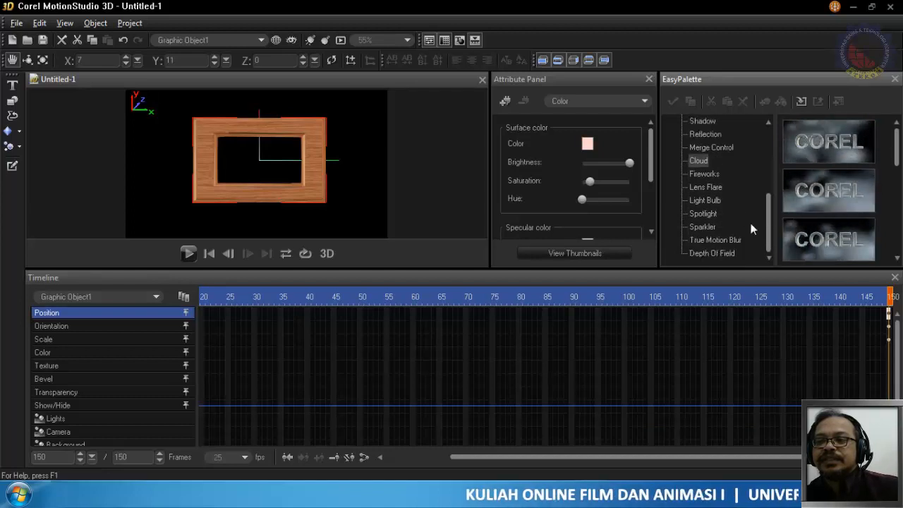
left_click(705, 175)
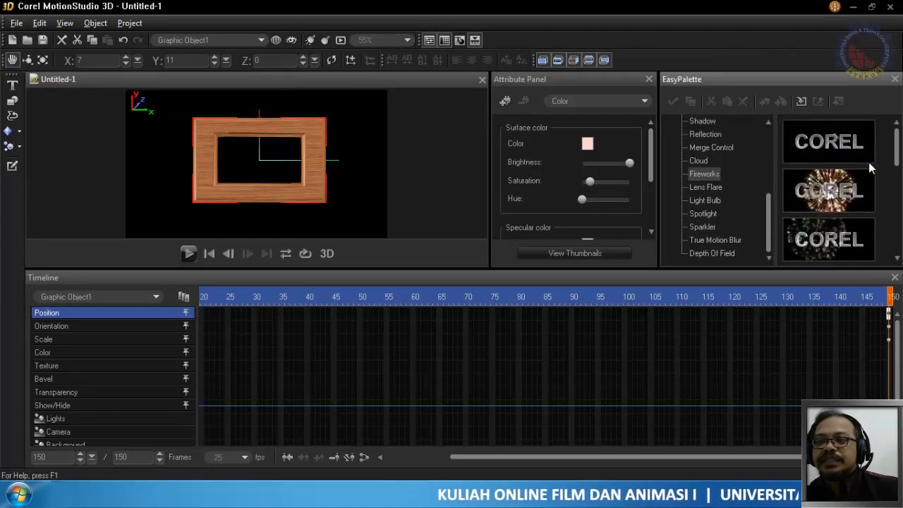
left_click_drag(857, 177, 657, 170)
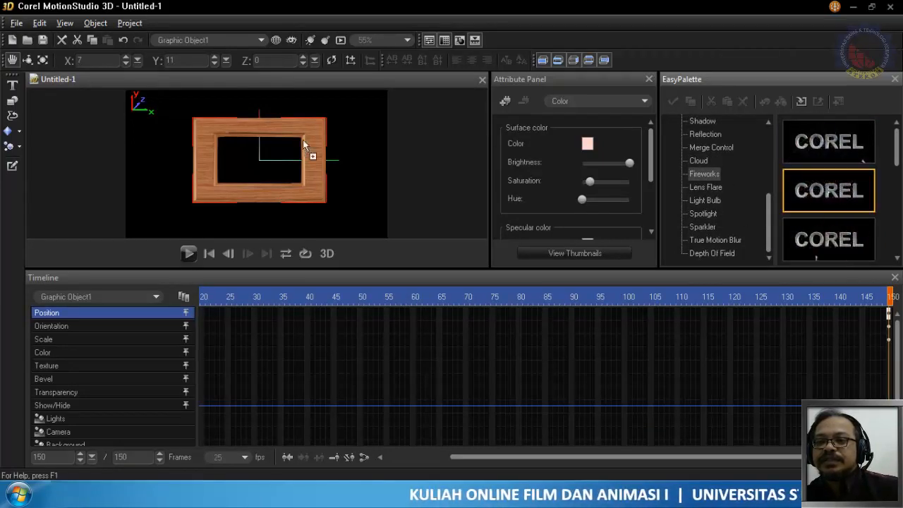
left_click_drag(255, 144, 257, 141)
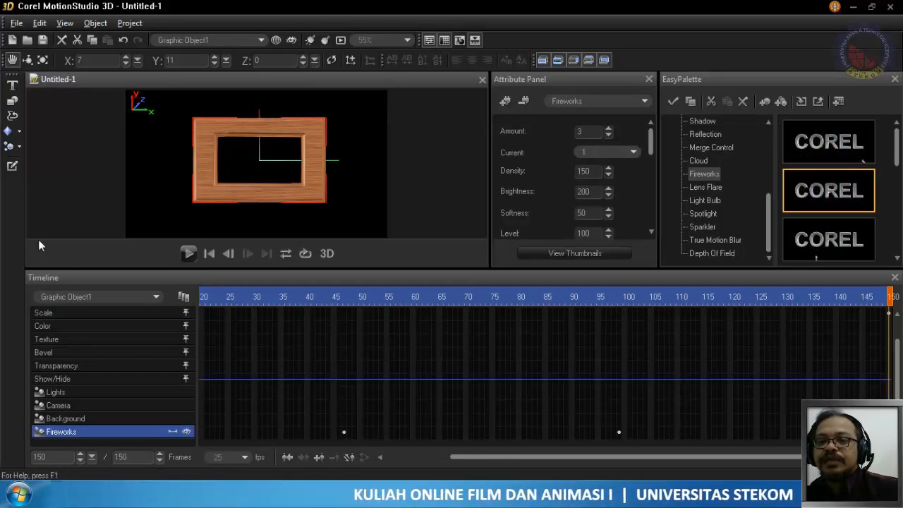
- Play back the wooden frame with its Fireworks effect and view the Sparkler presets under Global Effects
left_click(188, 254)
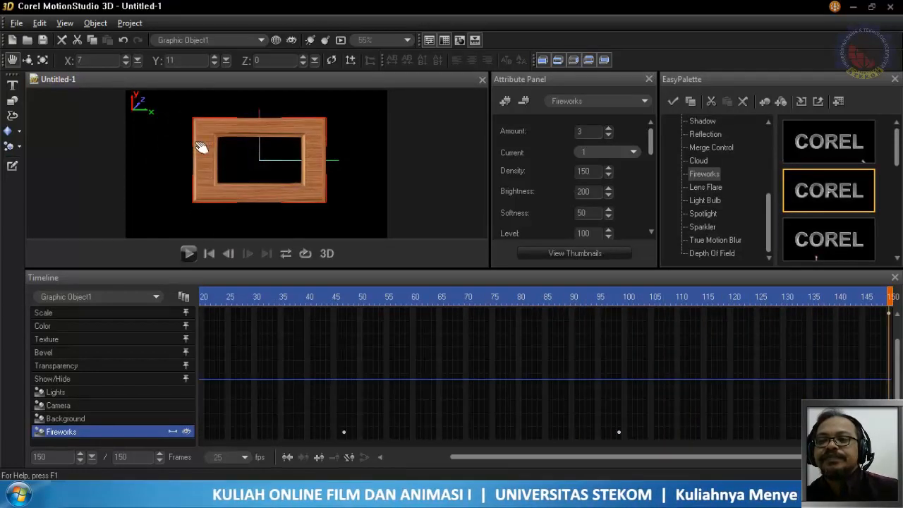
left_click(707, 227)
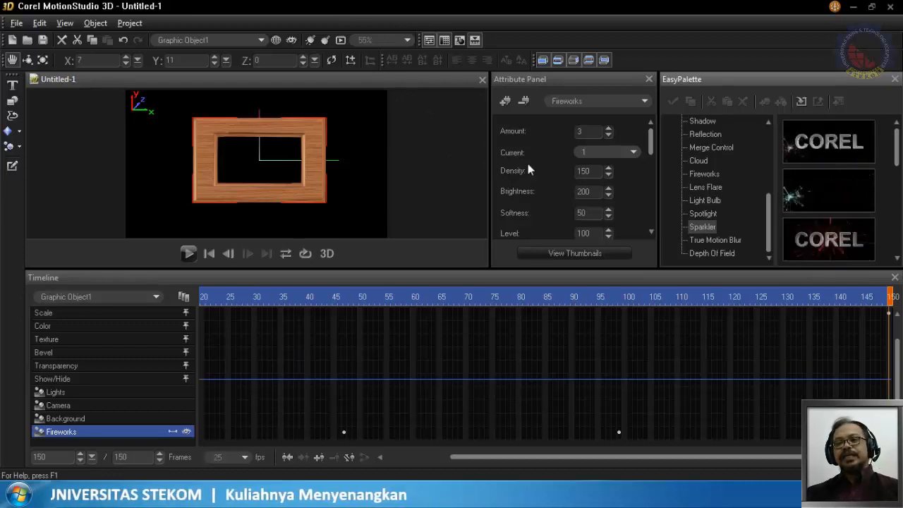
left_click(90, 297)
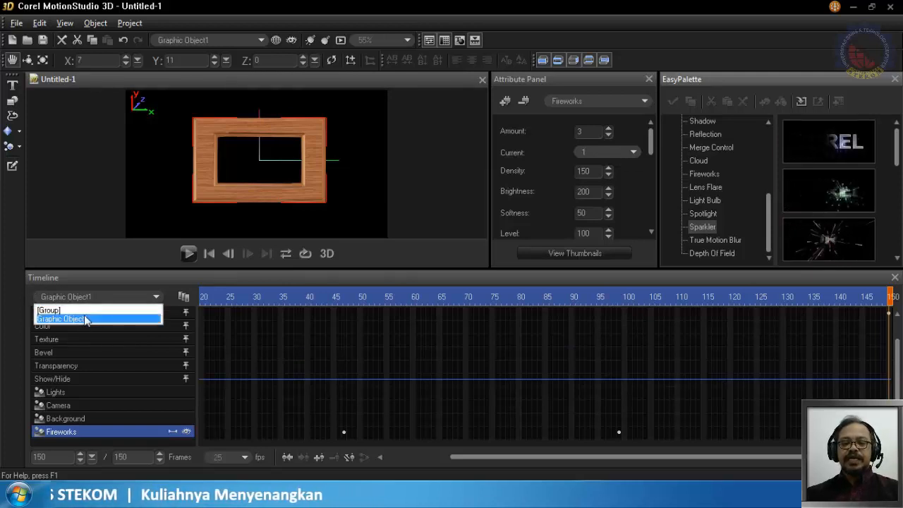
left_click(543, 113)
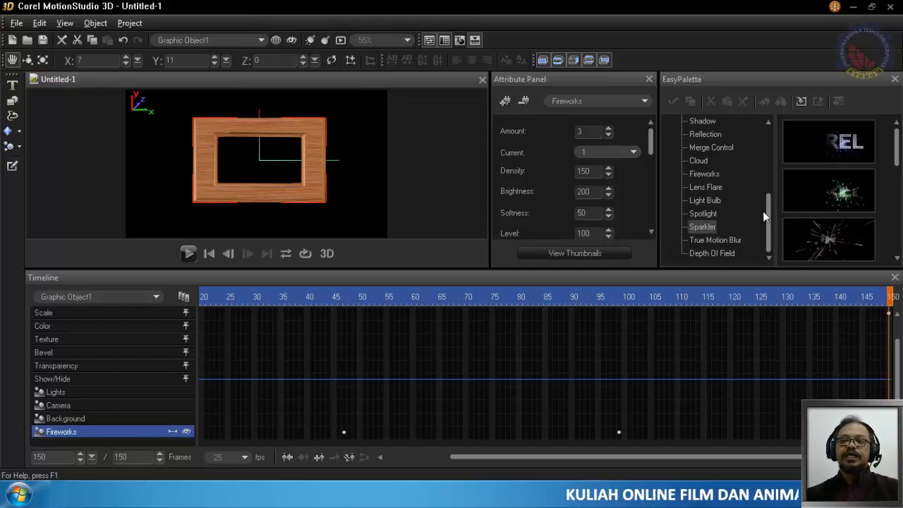
- Expand the Particle Effects category and show its Bubble presets
left_click_drag(768, 216, 768, 155)
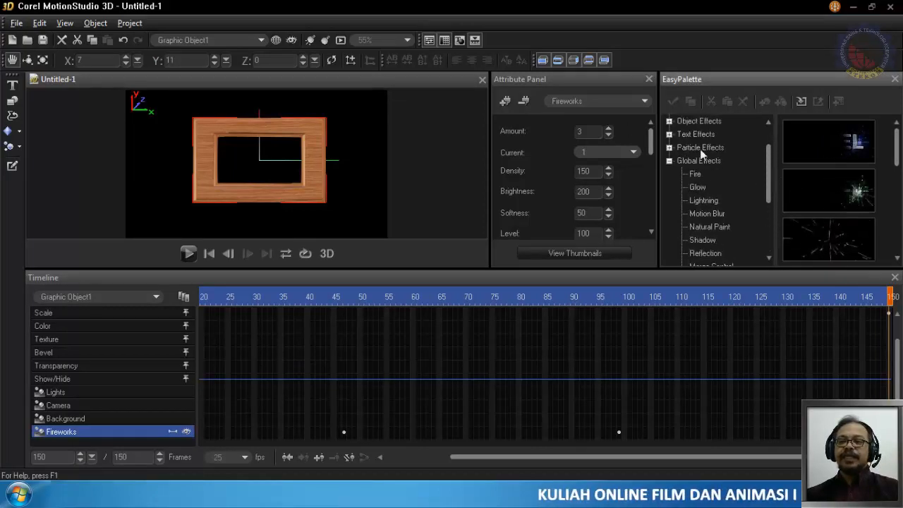
left_click(669, 147)
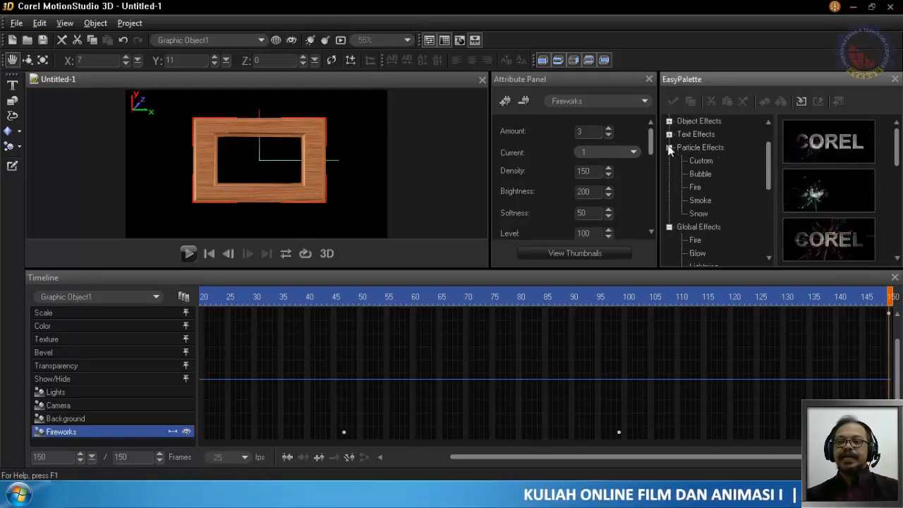
left_click(700, 173)
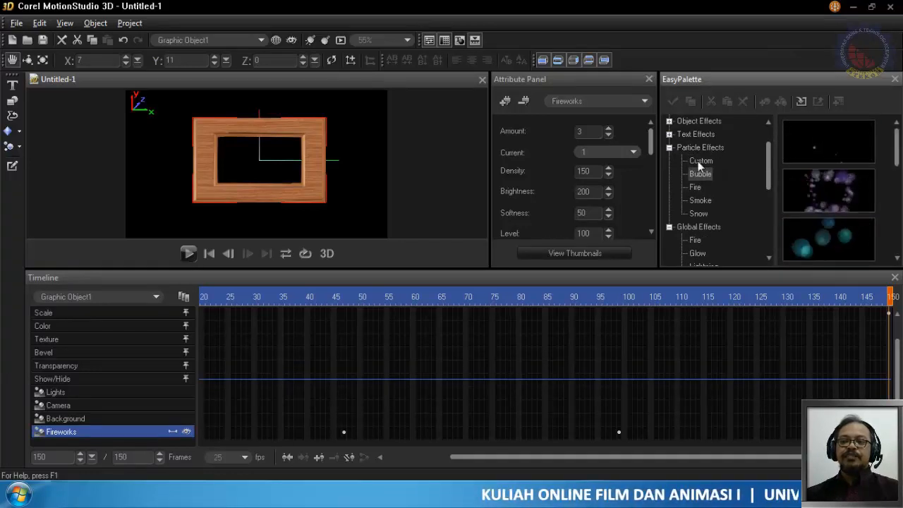
left_click(86, 299)
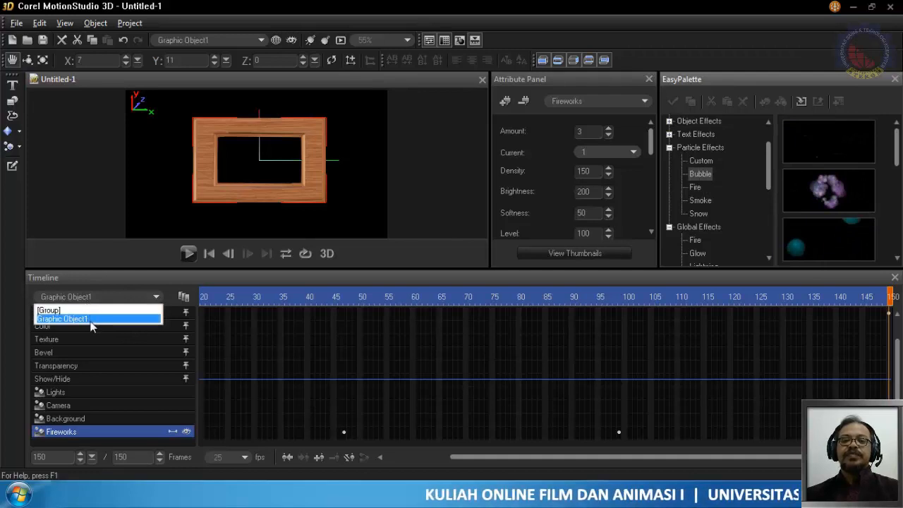
left_click(73, 299)
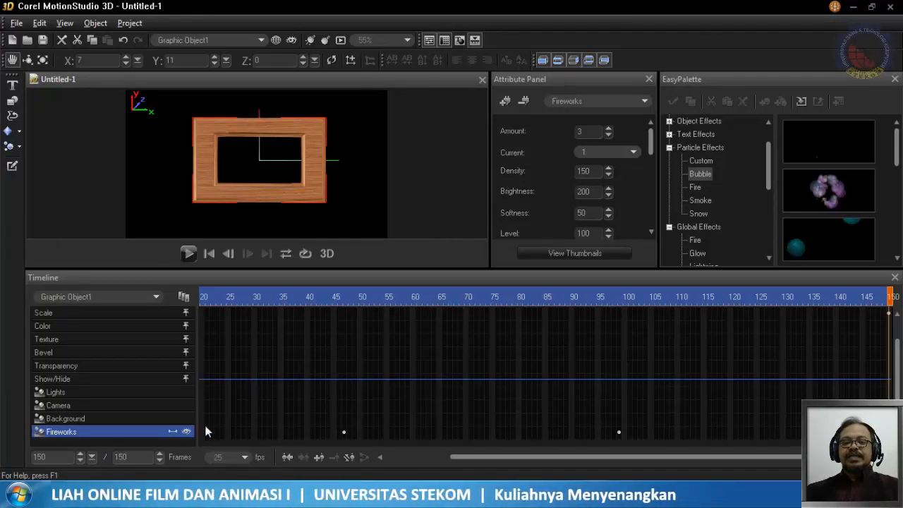
mouse_move(180, 495)
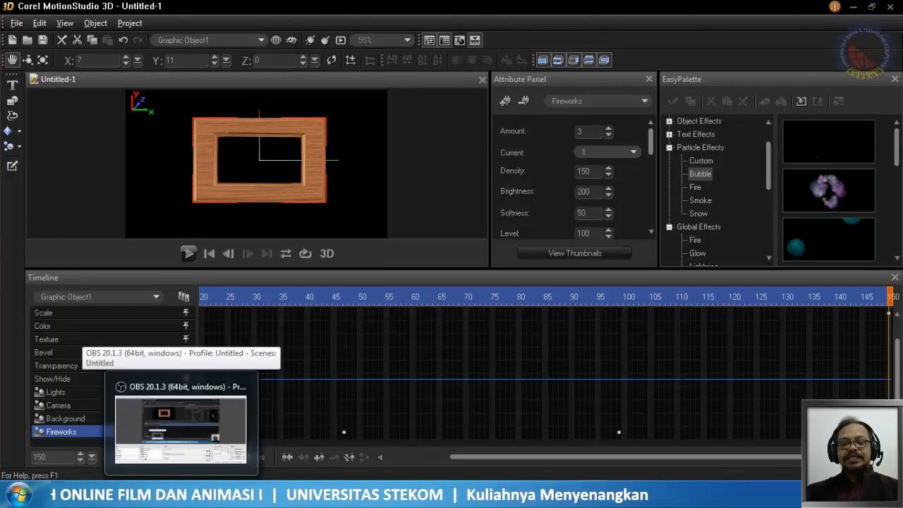